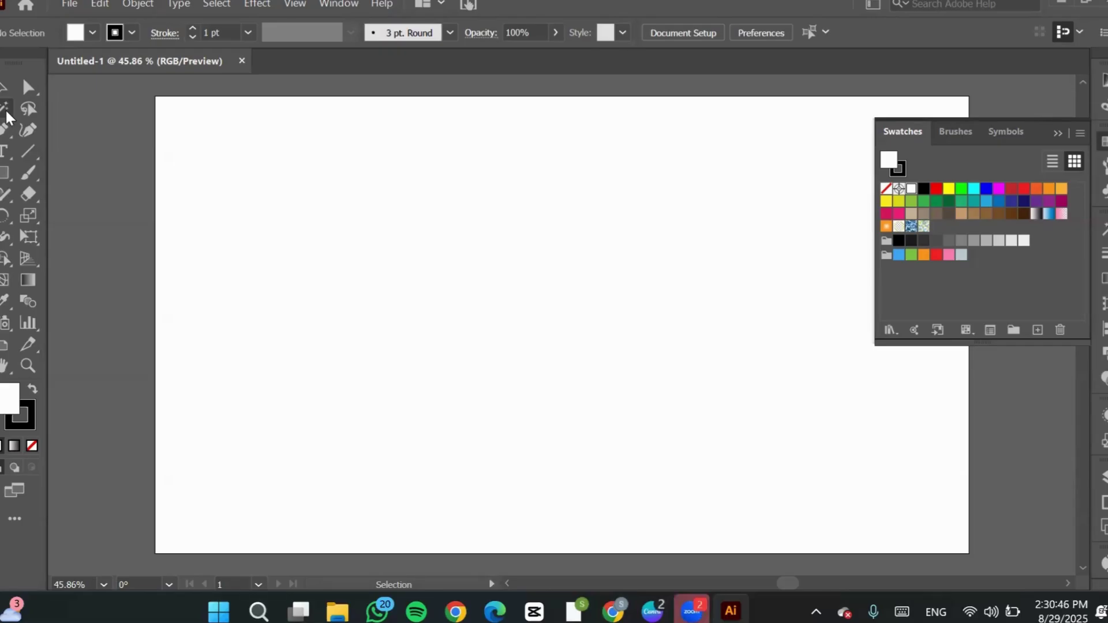
Draw two unfilled-looking white rectangles, one in the artboard's upper left area and a second in its lower right area.
{"action": "left_click", "coordinate": [5, 109]}
{"action": "left_click", "coordinate": [4, 172]}
{"action": "left_click_drag", "start_coordinate": [239, 164], "coordinate": [475, 304]}
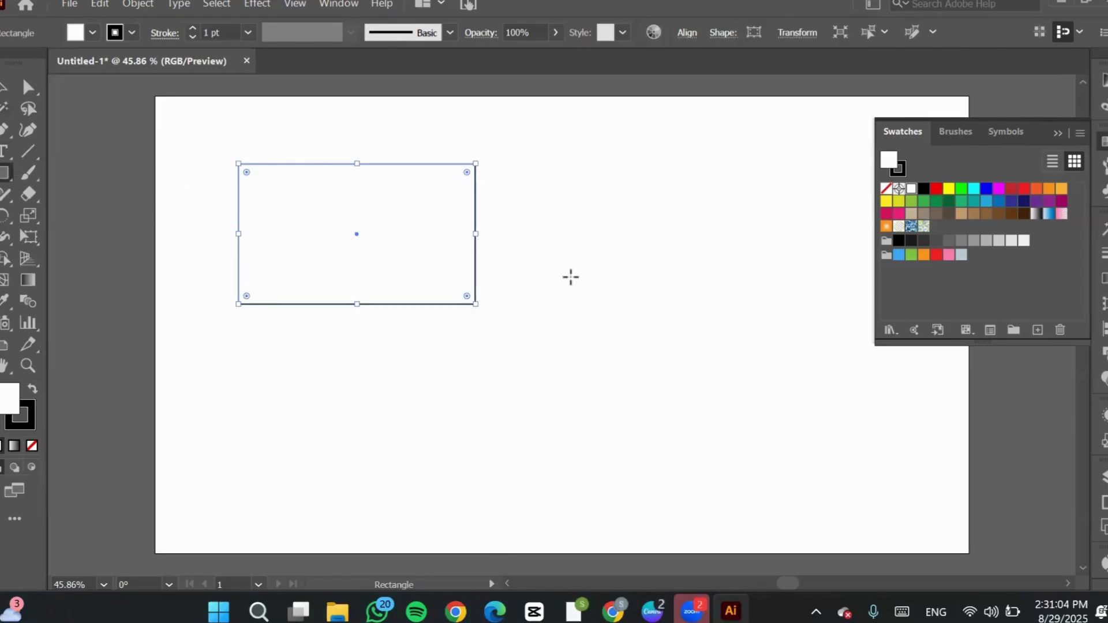
{"action": "left_click_drag", "start_coordinate": [571, 278], "coordinate": [826, 429]}
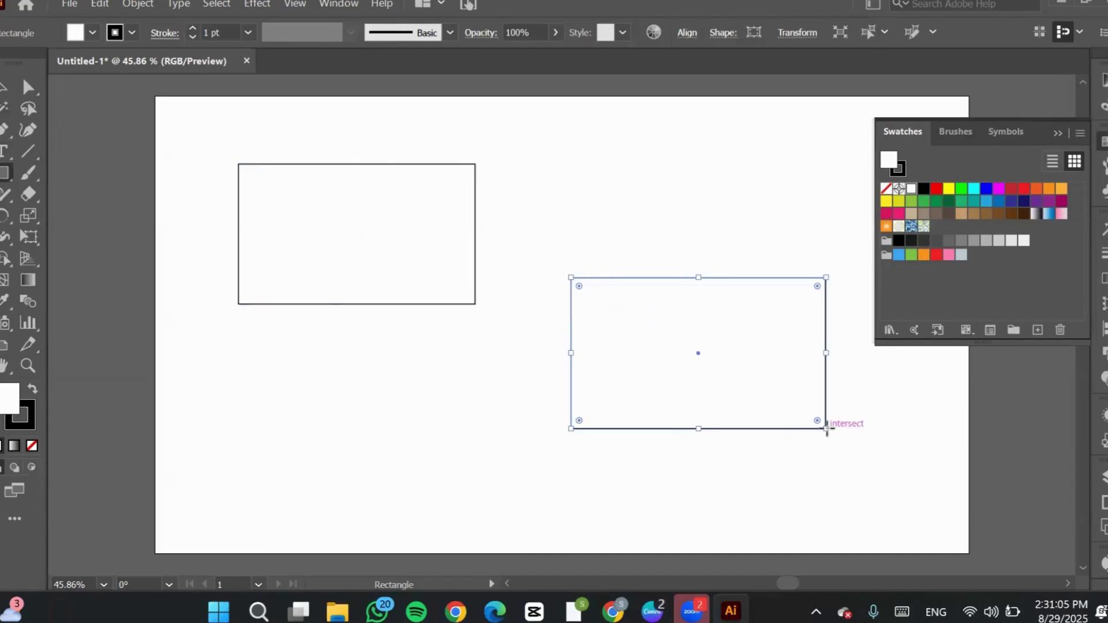
Draw two circles with the Ellipse tool, one above the right rectangle and one below the left rectangle.
{"action": "left_click", "coordinate": [4, 174]}
{"action": "left_click", "coordinate": [93, 218]}
{"action": "left_click_drag", "start_coordinate": [599, 127], "coordinate": [738, 255]}
{"action": "left_click_drag", "start_coordinate": [240, 333], "coordinate": [384, 479]}
Select all white-filled shapes at once with the Magic Wand, repeat the selection once, and deselect everything.
{"action": "left_click", "coordinate": [5, 108]}
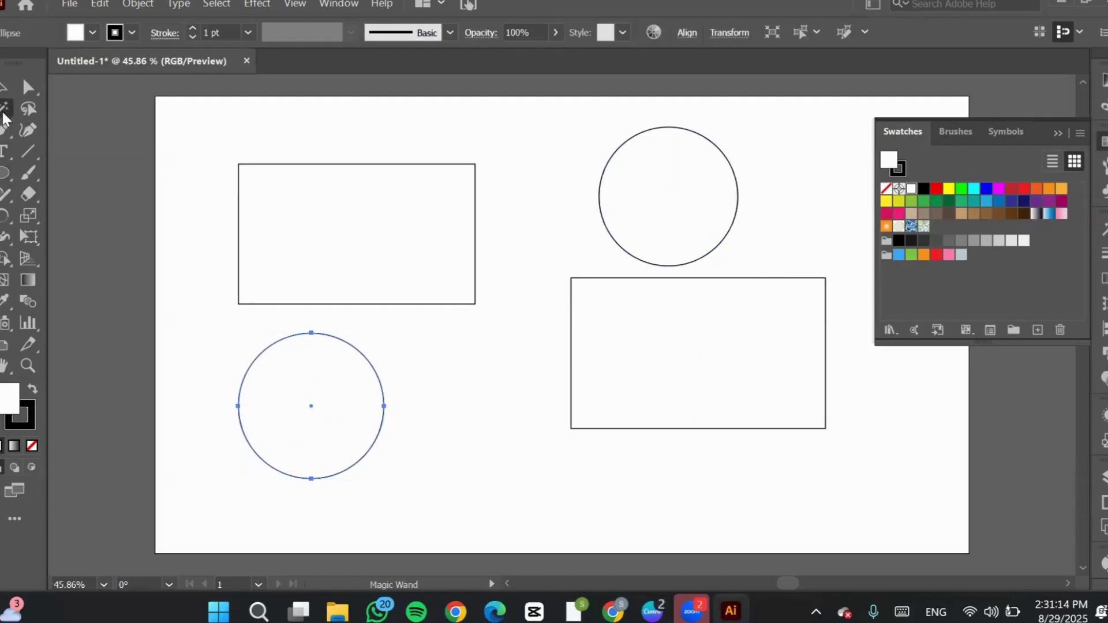
{"action": "left_click", "coordinate": [317, 162]}
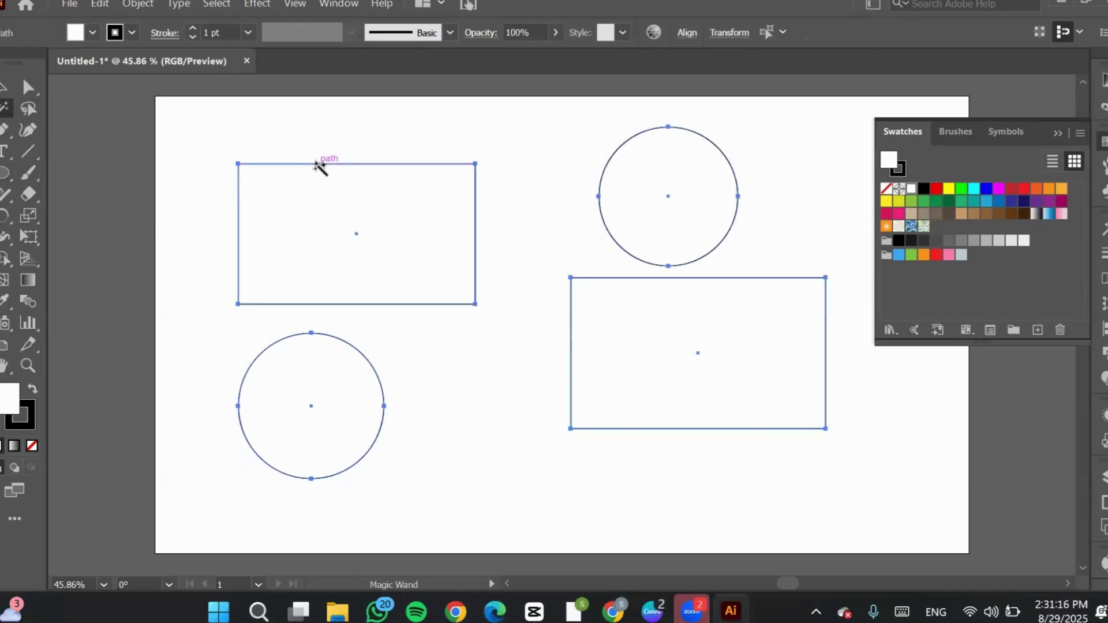
{"action": "key", "text": "v"}
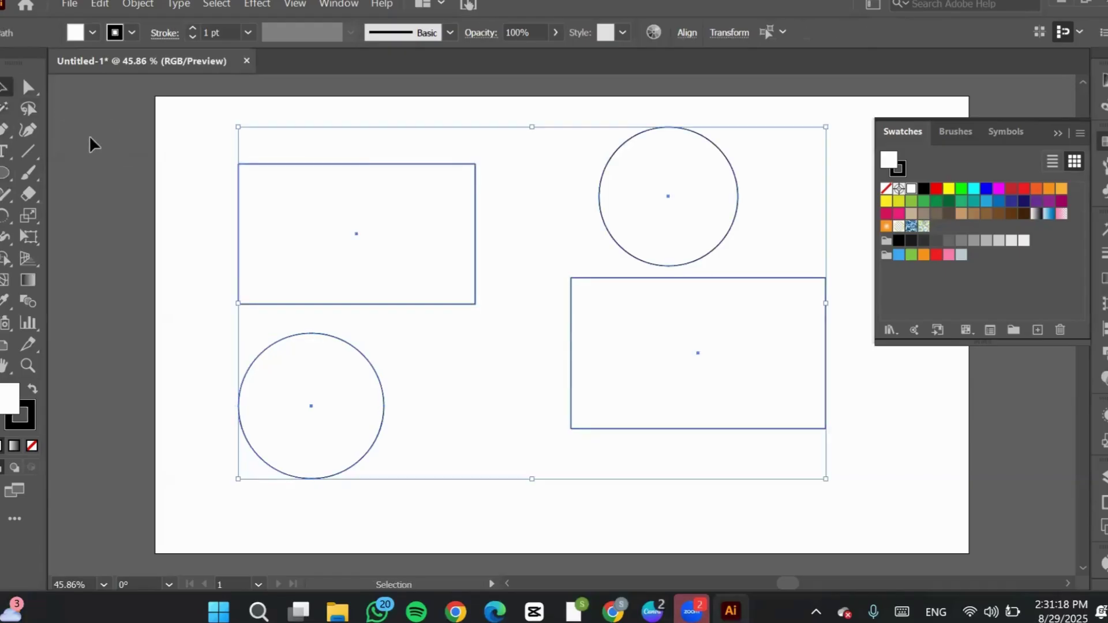
{"action": "left_click", "coordinate": [148, 179]}
{"action": "key", "text": "y"}
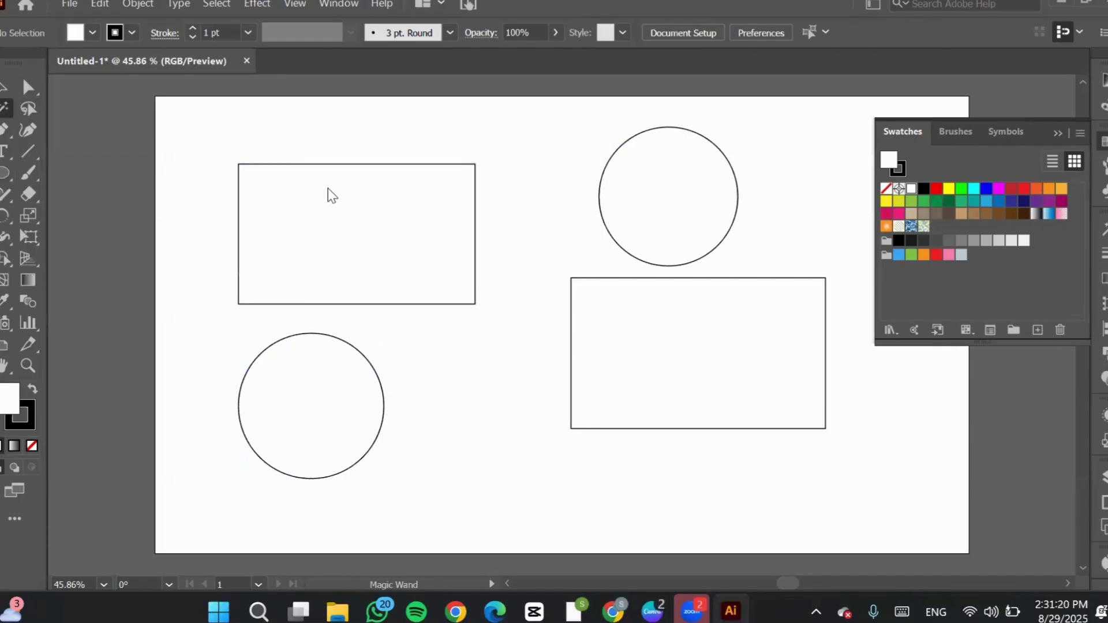
{"action": "left_click", "coordinate": [329, 188]}
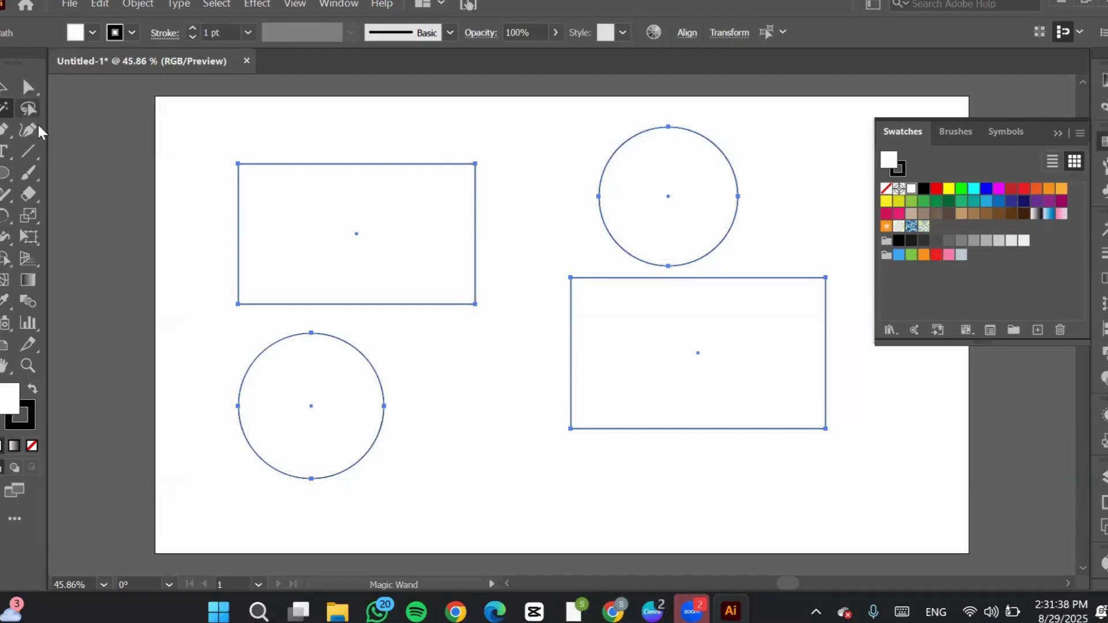
{"action": "left_click", "coordinate": [4, 93]}
{"action": "left_click", "coordinate": [162, 166]}
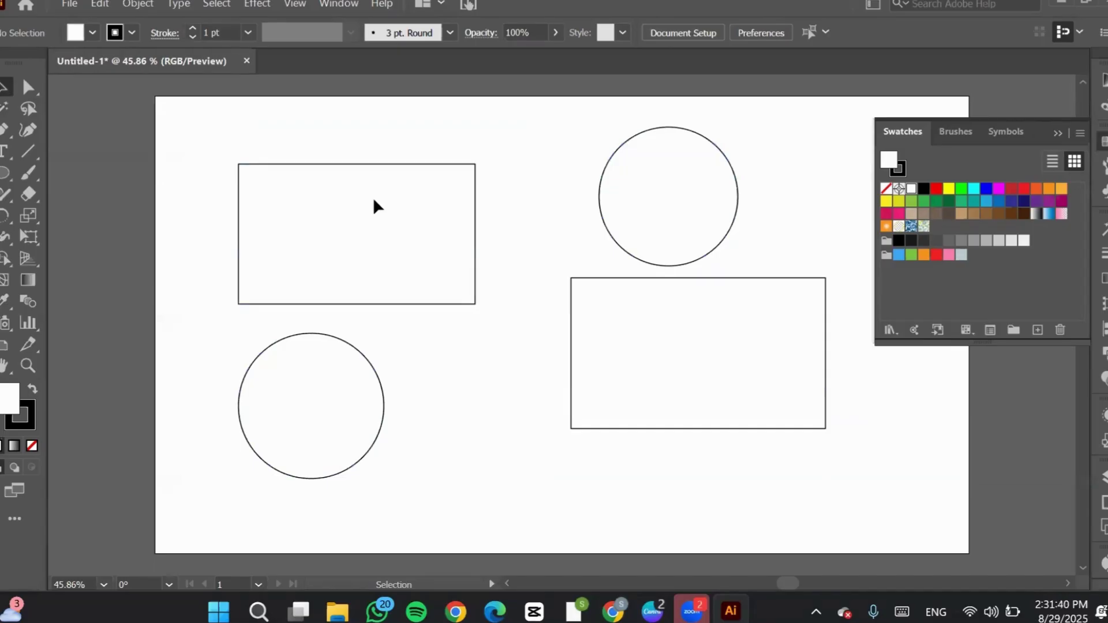
Fill both rectangles with the red swatch, leaving the circles white.
{"action": "left_click", "coordinate": [404, 215]}
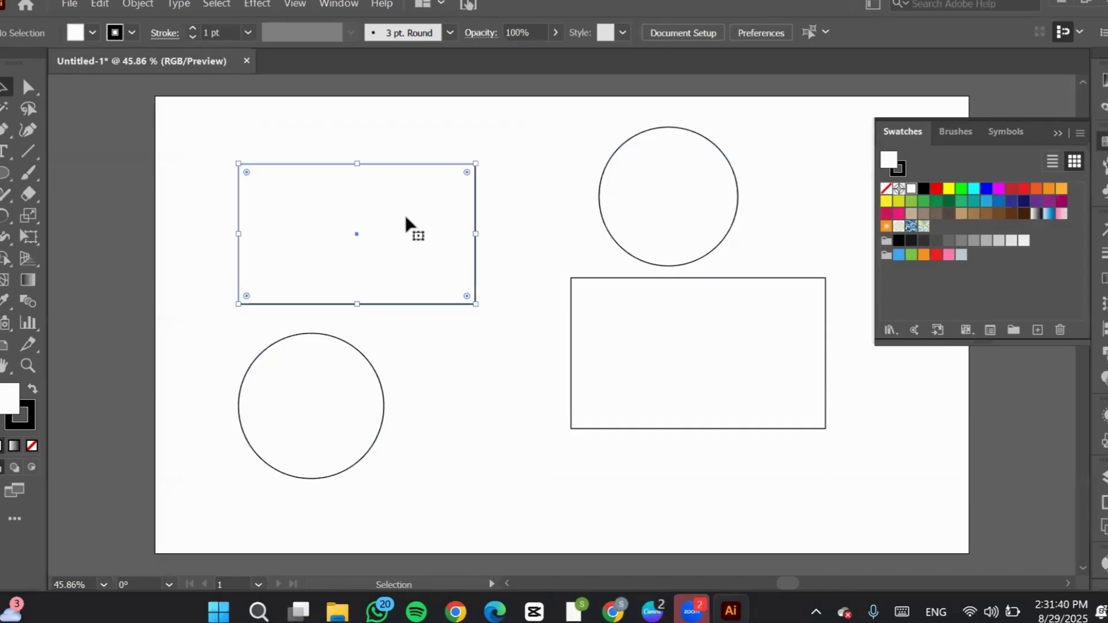
{"action": "left_click", "coordinate": [936, 189]}
{"action": "left_click", "coordinate": [754, 404]}
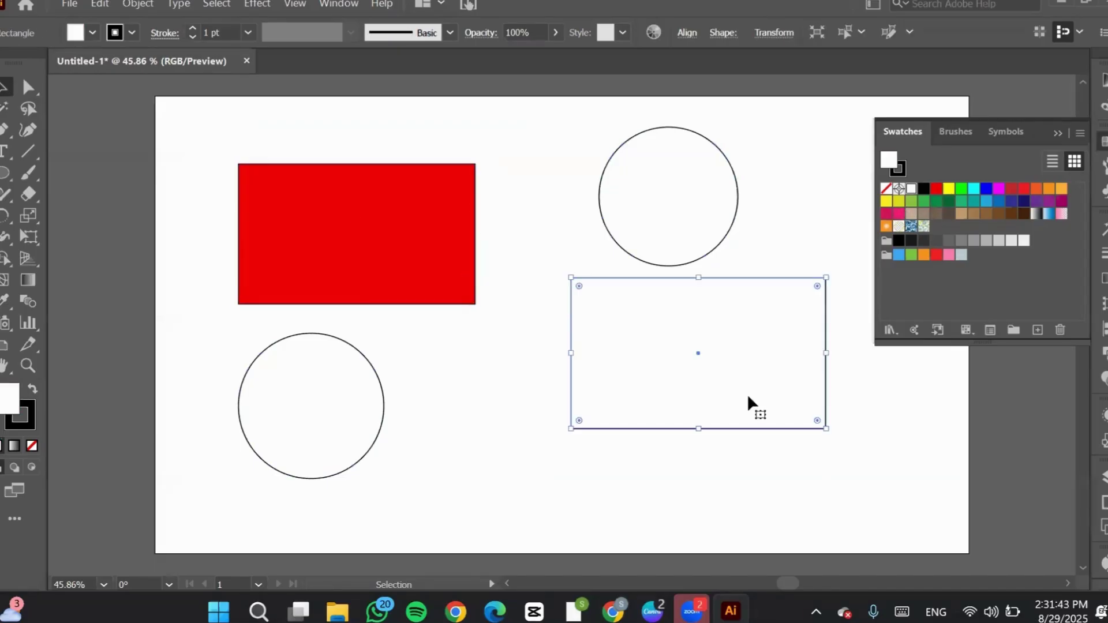
{"action": "left_click", "coordinate": [937, 189]}
Use the Magic Wand to select shapes by matching fill, first the red rectangles and finally the white circles.
{"action": "left_click", "coordinate": [4, 108]}
{"action": "left_click", "coordinate": [421, 234]}
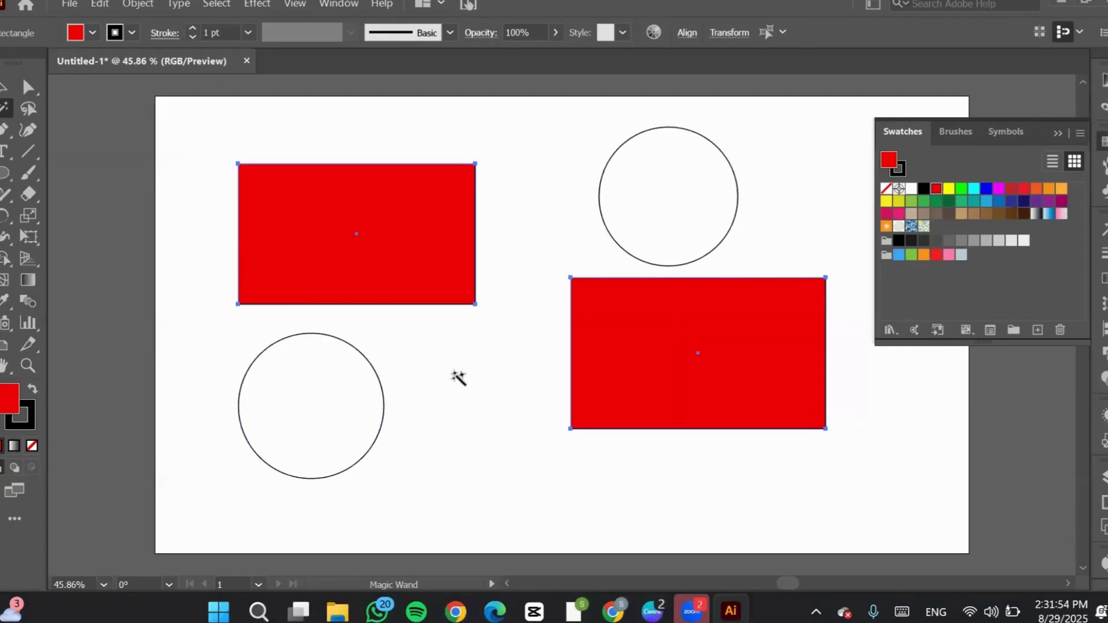
{"action": "key", "text": "v"}
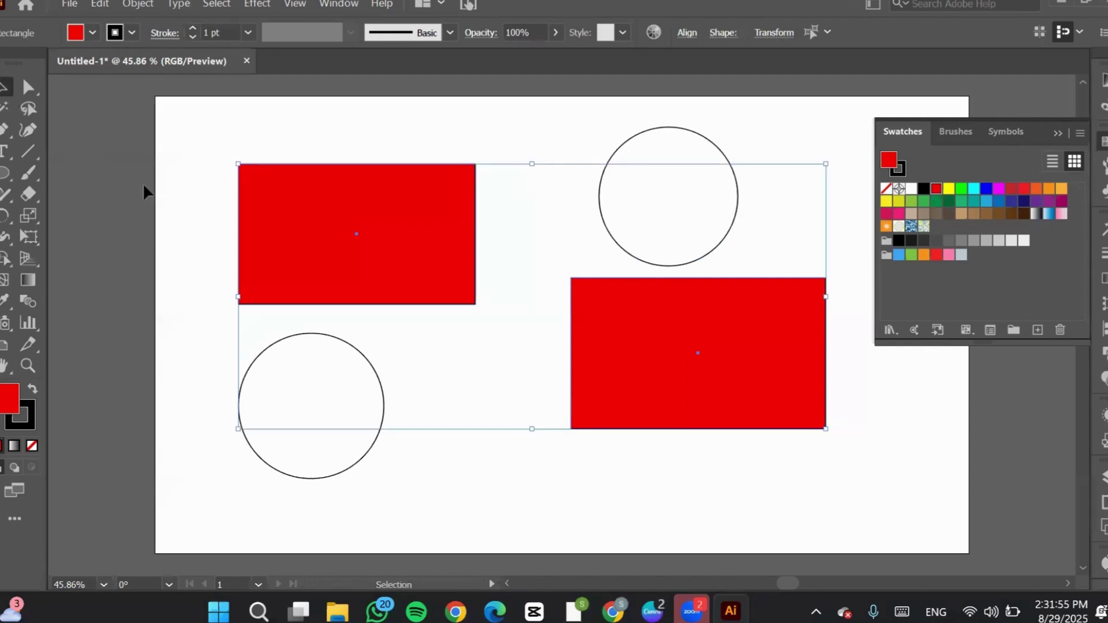
{"action": "left_click", "coordinate": [148, 188]}
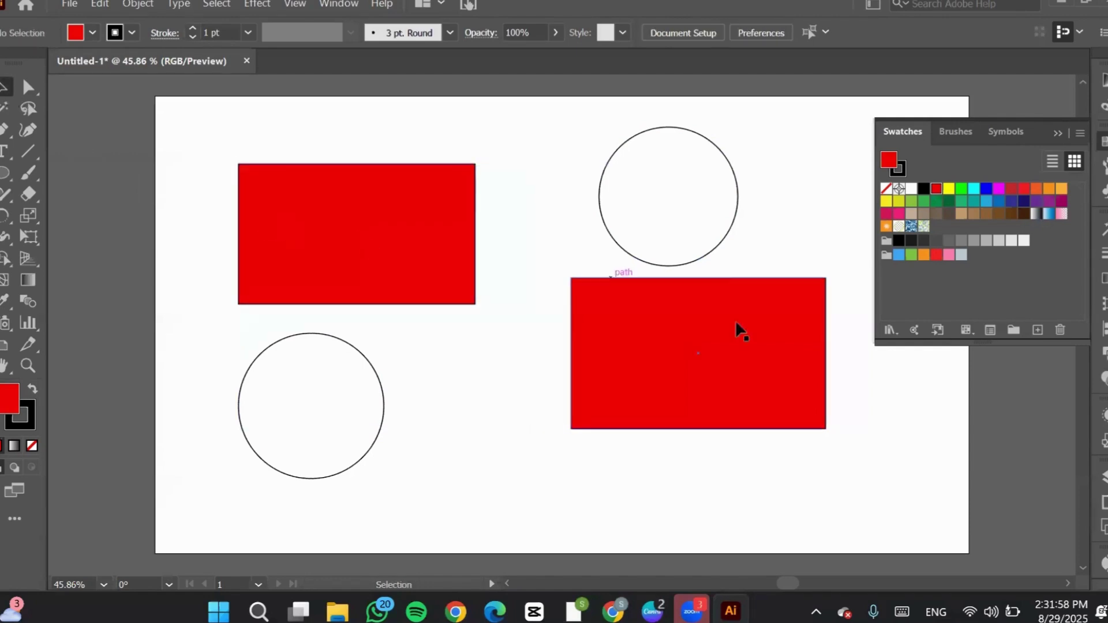
{"action": "left_click", "coordinate": [4, 109]}
{"action": "left_click", "coordinate": [279, 190]}
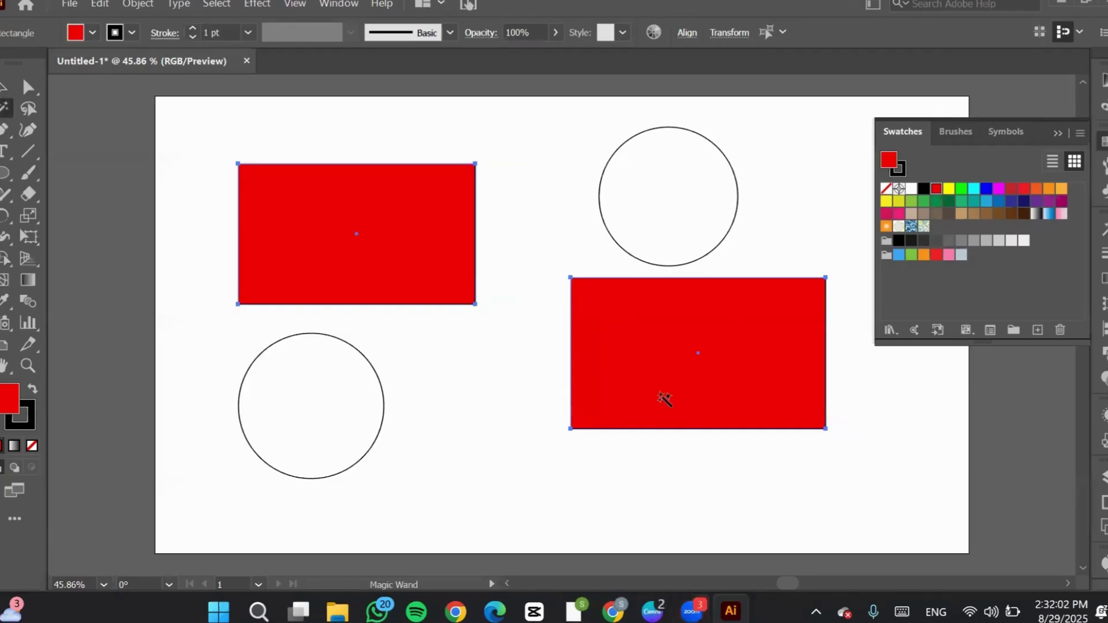
{"action": "left_click", "coordinate": [336, 399]}
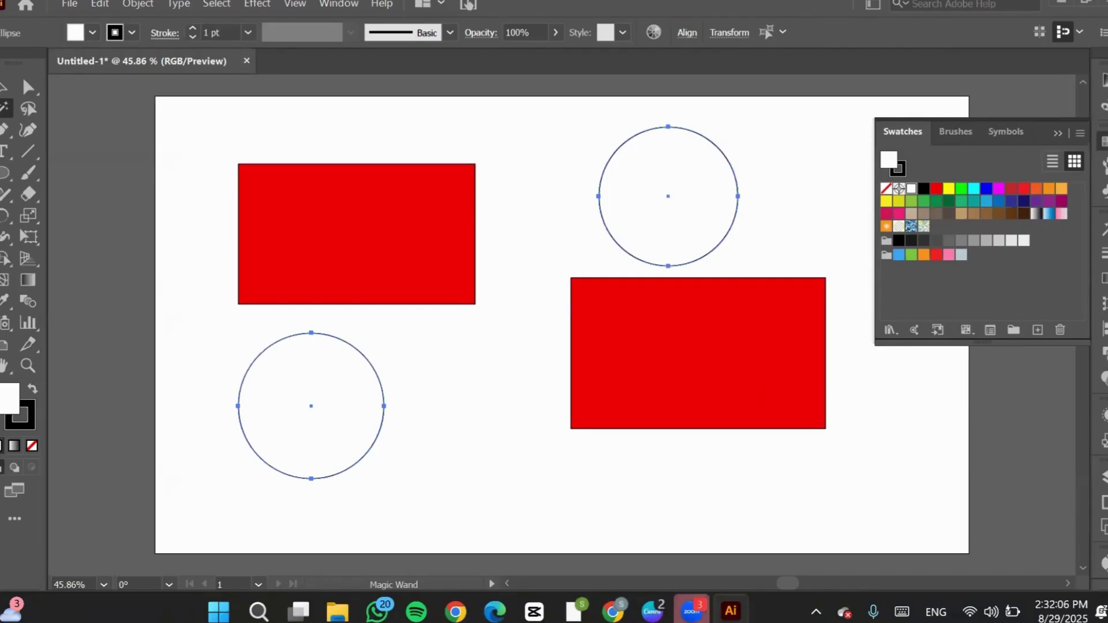
Select all the rectangles and circles on the artboard and delete them.
{"action": "mouse_move", "coordinate": [691, 611]}
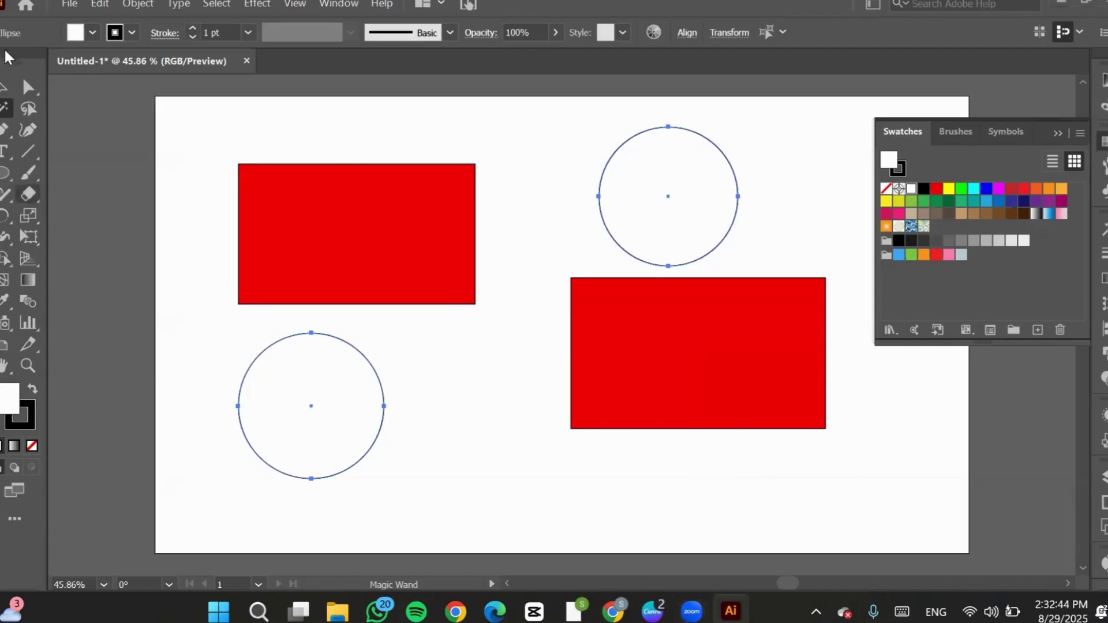
{"action": "left_click", "coordinate": [2, 87]}
{"action": "left_click_drag", "start_coordinate": [151, 129], "coordinate": [883, 480]}
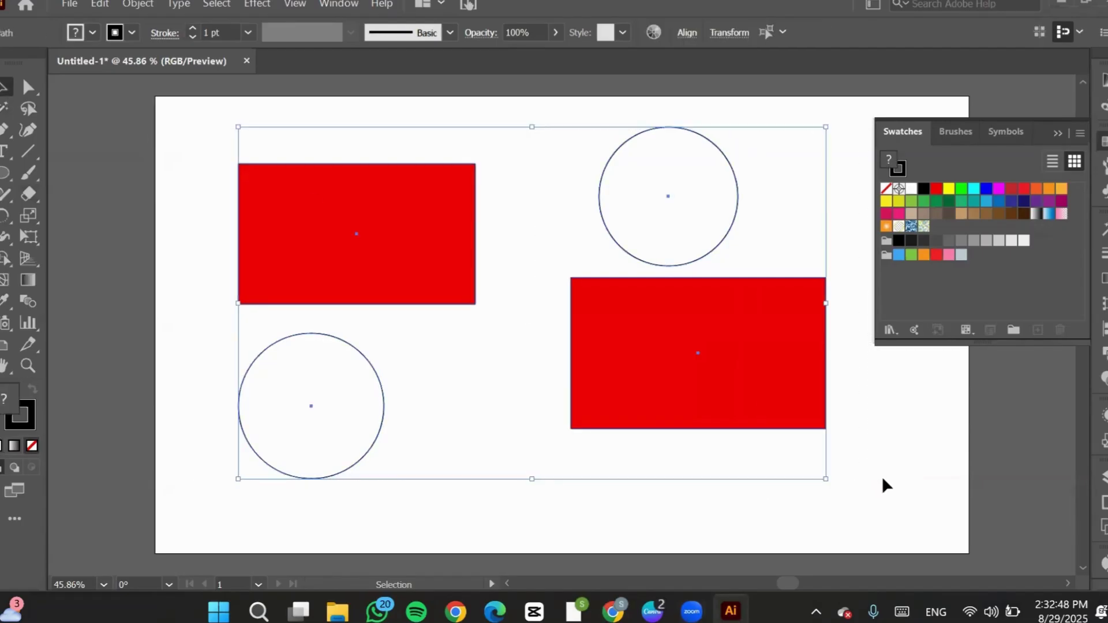
{"action": "key", "text": "Delete"}
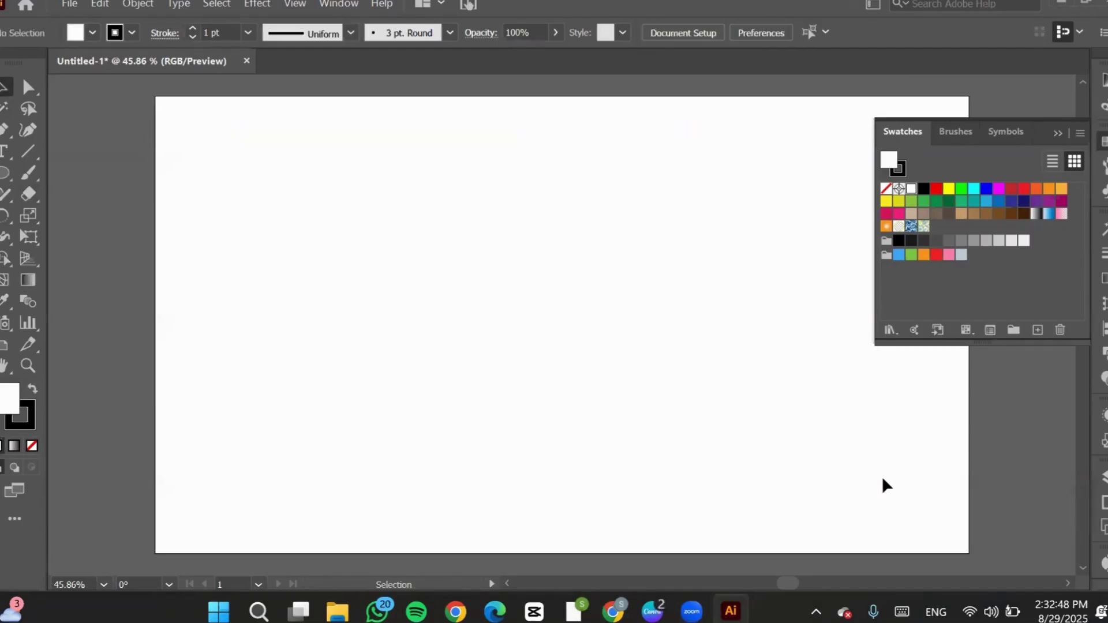
Draw two circles side by side on the empty artboard, making the right one larger at about 402 px in diameter.
{"action": "left_click", "coordinate": [3, 174]}
{"action": "left_click_drag", "start_coordinate": [239, 144], "coordinate": [413, 307]}
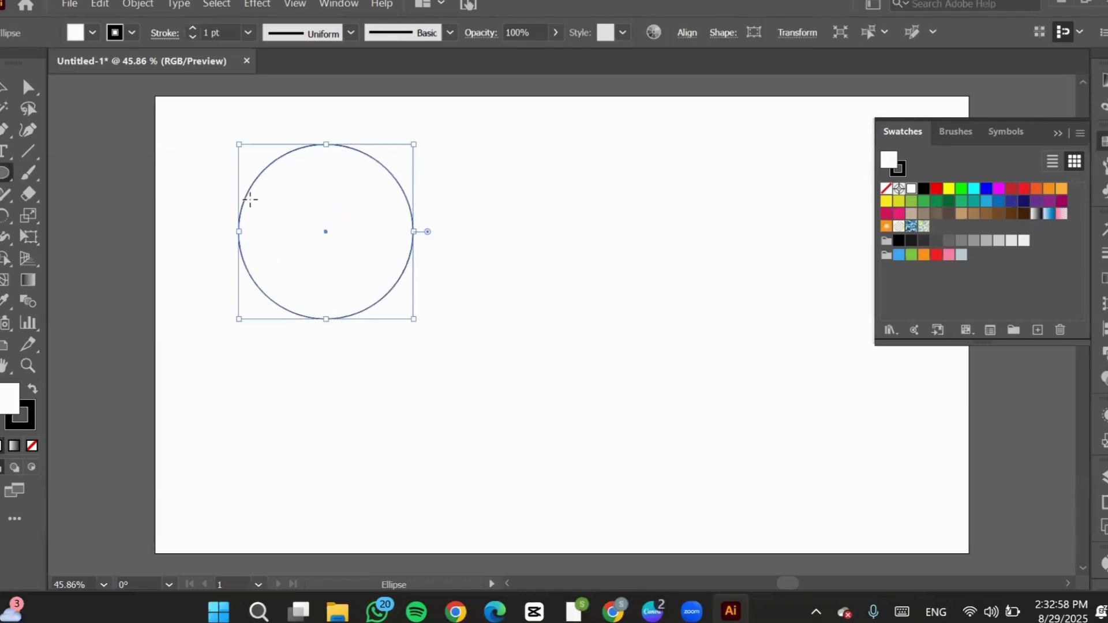
{"action": "left_click_drag", "start_coordinate": [498, 172], "coordinate": [738, 355]}
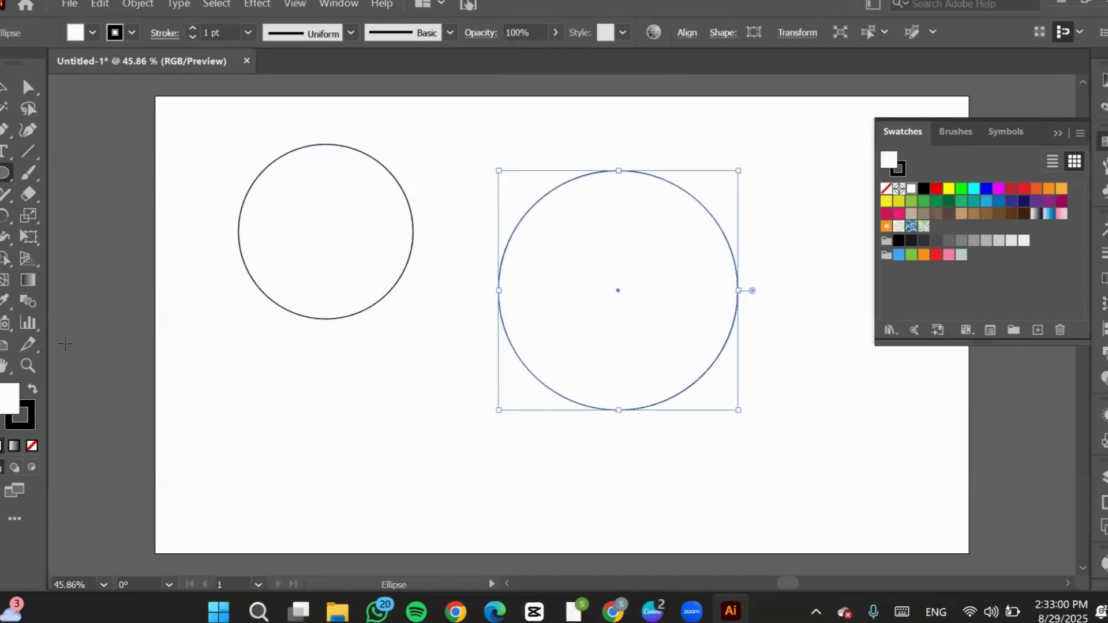
Fill the larger circle with the red colour dd0000.
{"action": "double_click", "coordinate": [12, 398]}
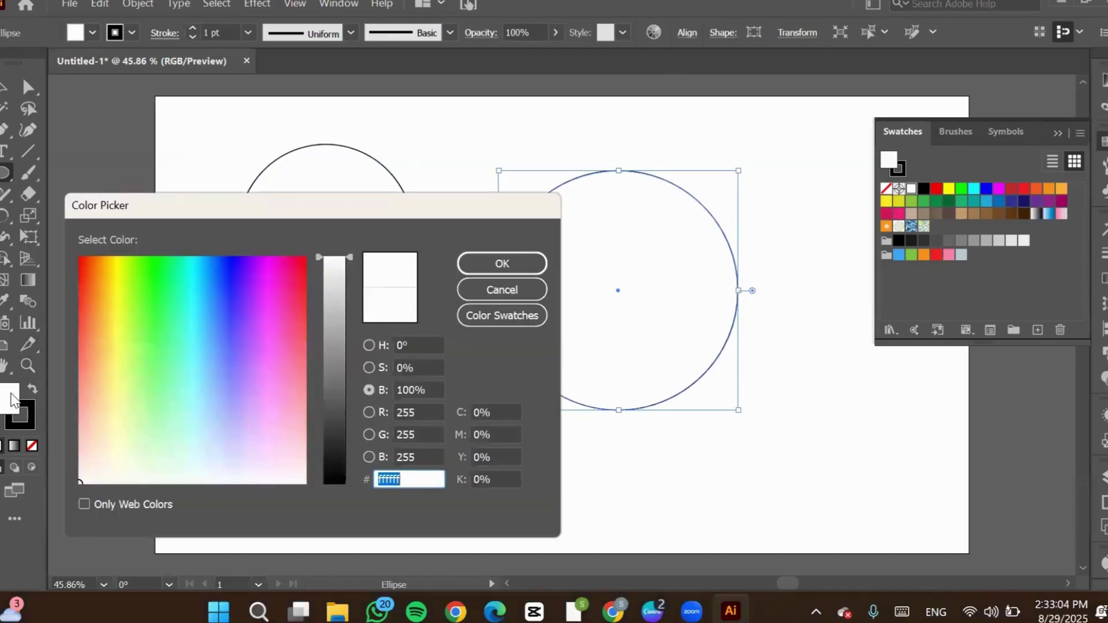
{"action": "left_click_drag", "start_coordinate": [296, 263], "coordinate": [319, 248]}
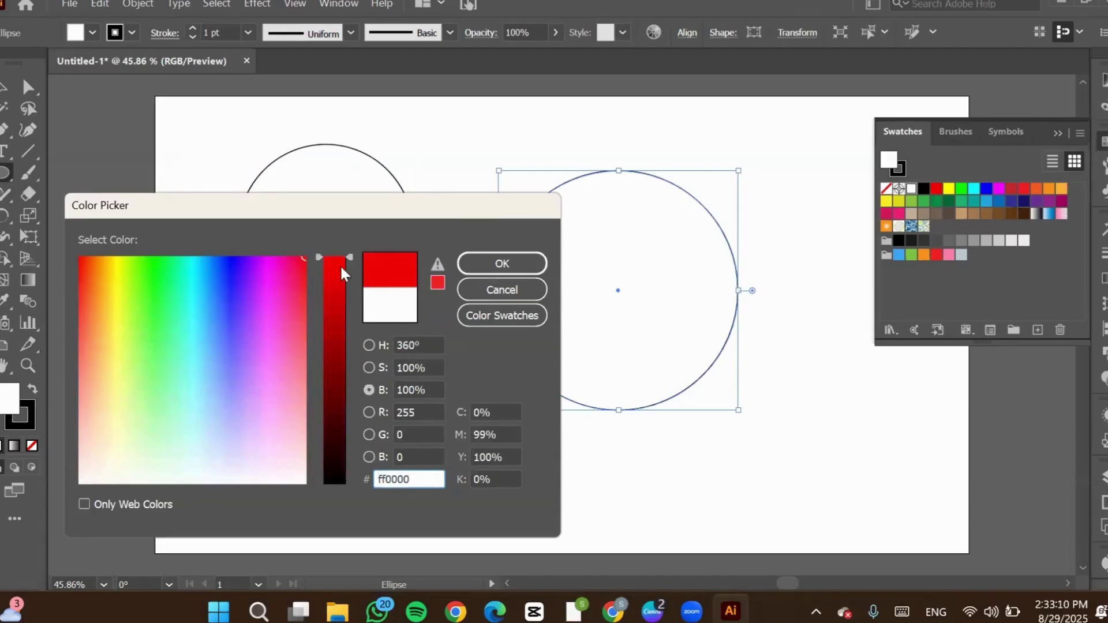
{"action": "left_click_drag", "start_coordinate": [350, 256], "coordinate": [346, 286]}
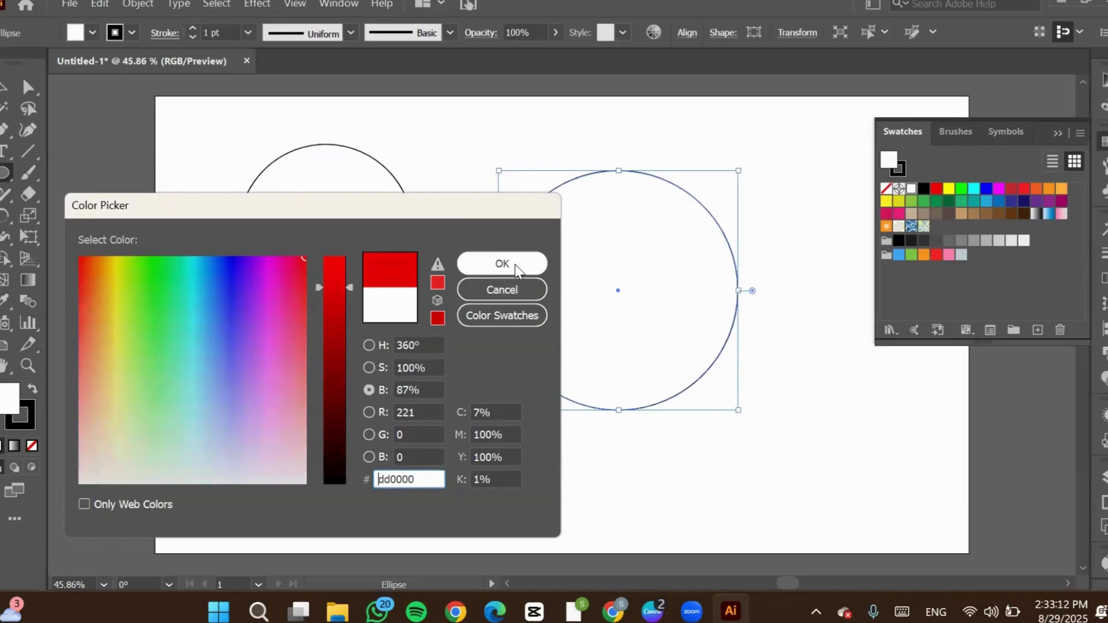
{"action": "left_click", "coordinate": [515, 266]}
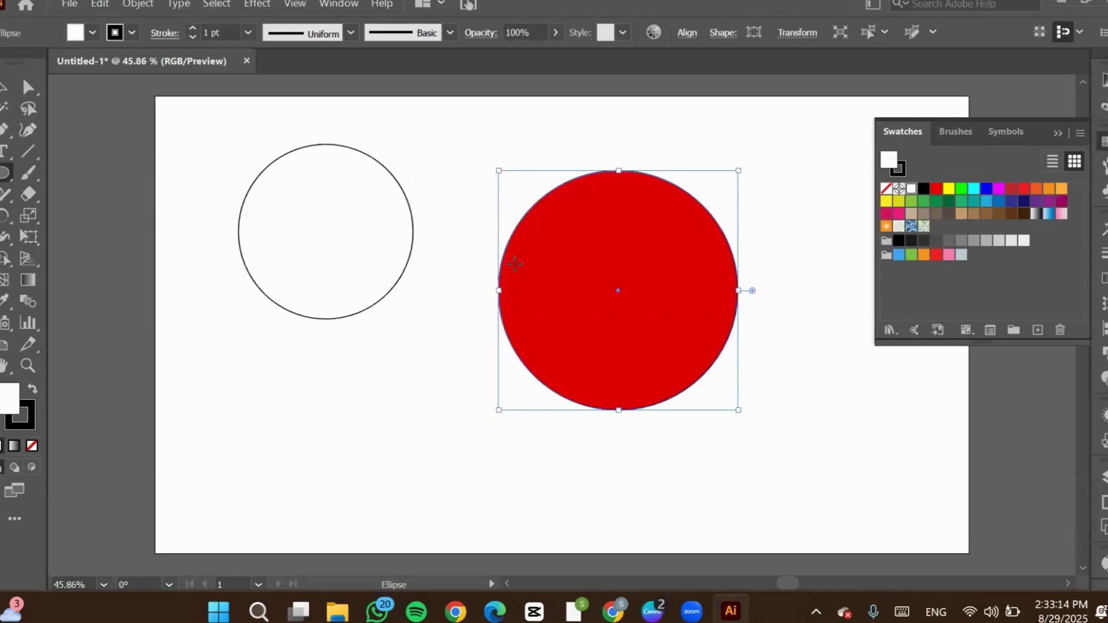
{"action": "left_click", "coordinate": [326, 419]}
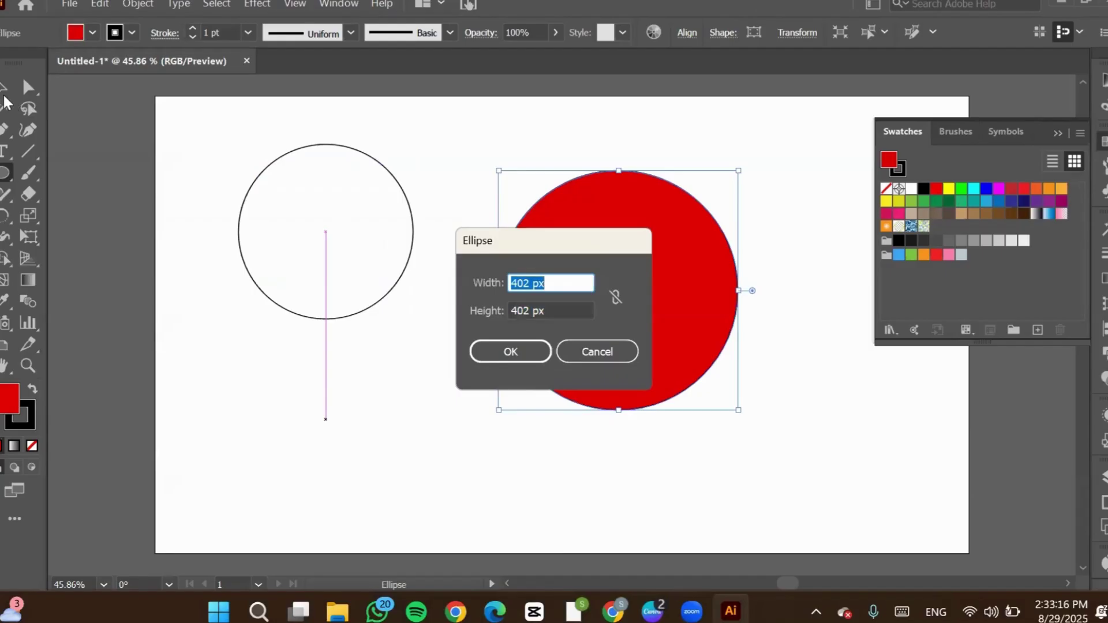
{"action": "left_click", "coordinate": [592, 353]}
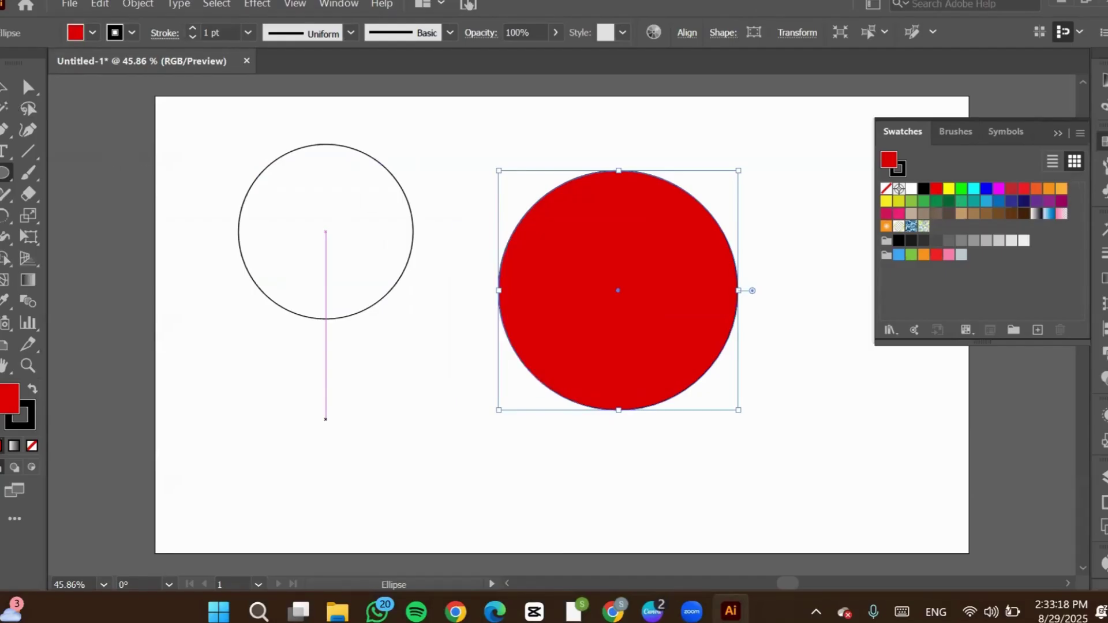
Move the white circle toward the artboard's centre and shift the red circle over its right edge.
{"action": "left_click", "coordinate": [21, 90]}
{"action": "key", "text": "v"}
{"action": "left_click_drag", "start_coordinate": [344, 238], "coordinate": [444, 281]}
{"action": "left_click_drag", "start_coordinate": [552, 284], "coordinate": [485, 278]}
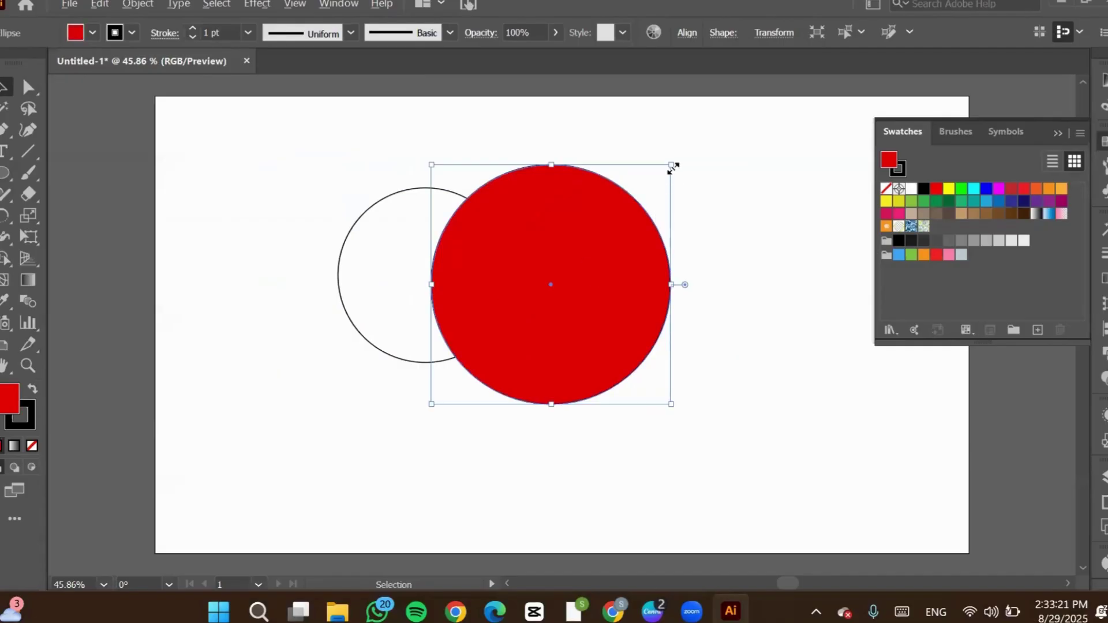
Shrink the red circle to about half its diameter and centre it inside the white circle.
{"action": "left_click_drag", "start_coordinate": [672, 167], "coordinate": [653, 178]}
{"action": "left_click_drag", "start_coordinate": [613, 211], "coordinate": [611, 210]}
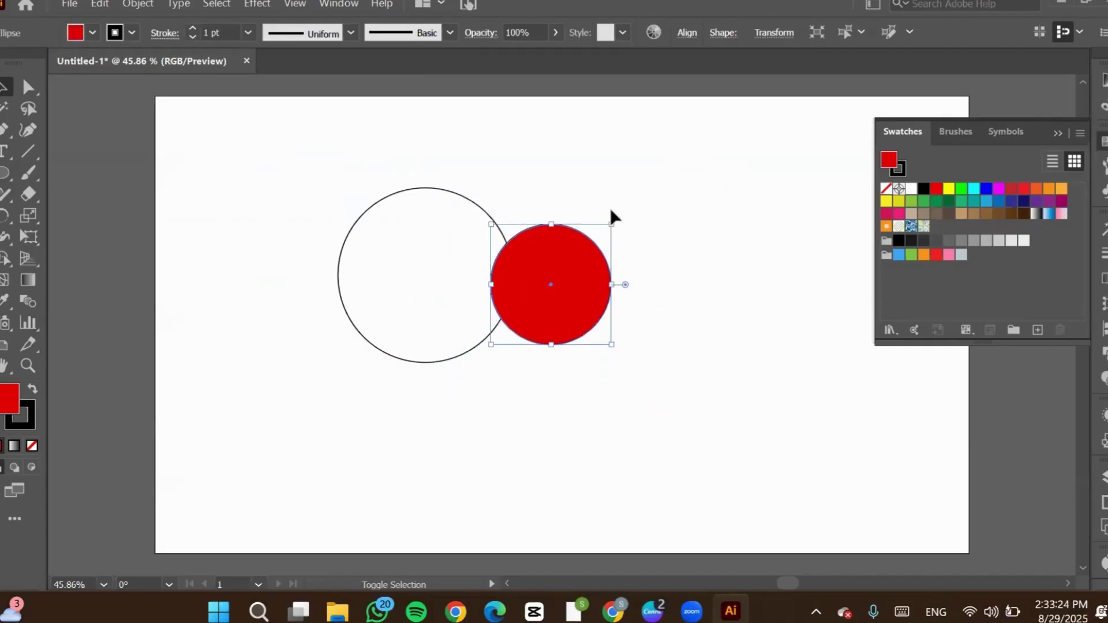
{"action": "left_click_drag", "start_coordinate": [570, 275], "coordinate": [449, 267]}
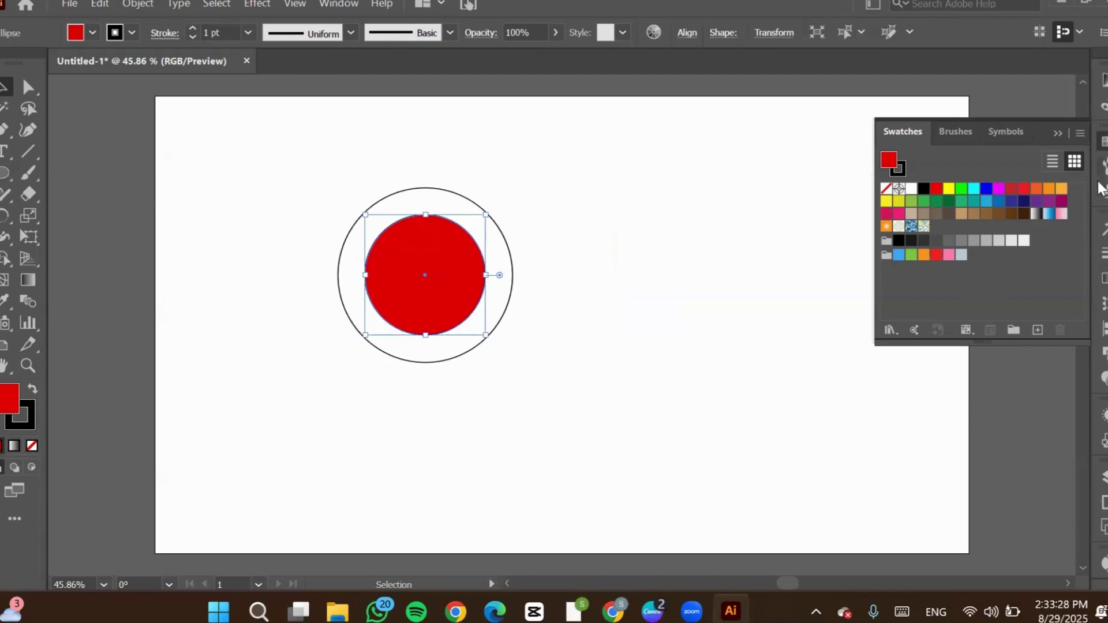
Show the Pathfinder options and move the red circle down so that it overlaps the white circle's lower edge.
{"action": "left_click", "coordinate": [1100, 349]}
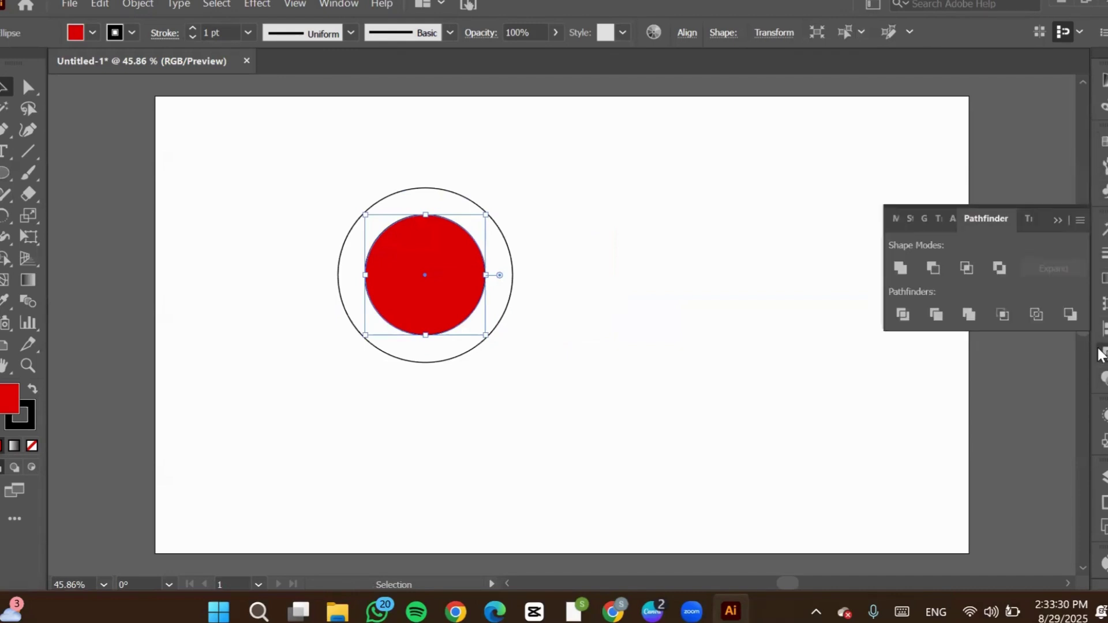
{"action": "left_click", "coordinate": [1099, 350]}
{"action": "left_click", "coordinate": [577, 283]}
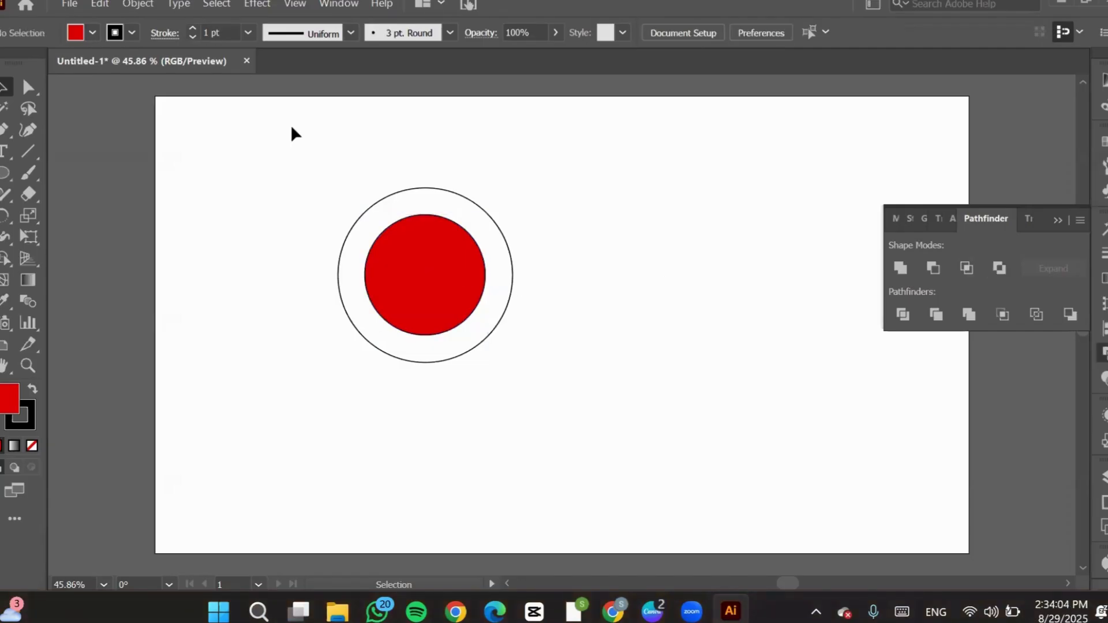
{"action": "left_click_drag", "start_coordinate": [420, 268], "coordinate": [431, 365]}
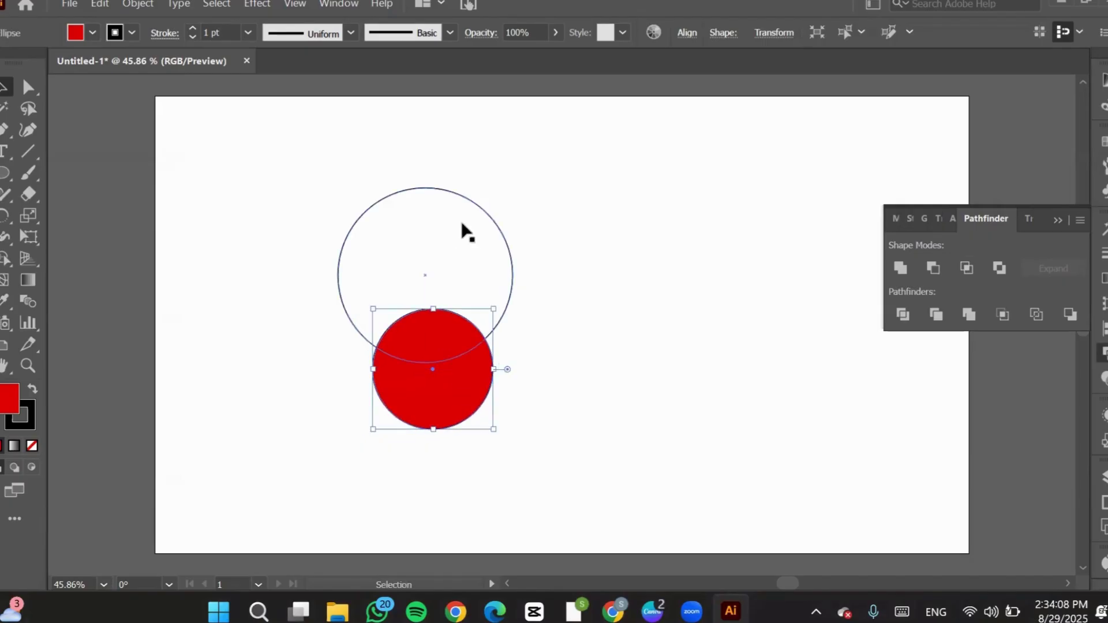
Change the white circle's fill to bright green.
{"action": "left_click", "coordinate": [463, 225]}
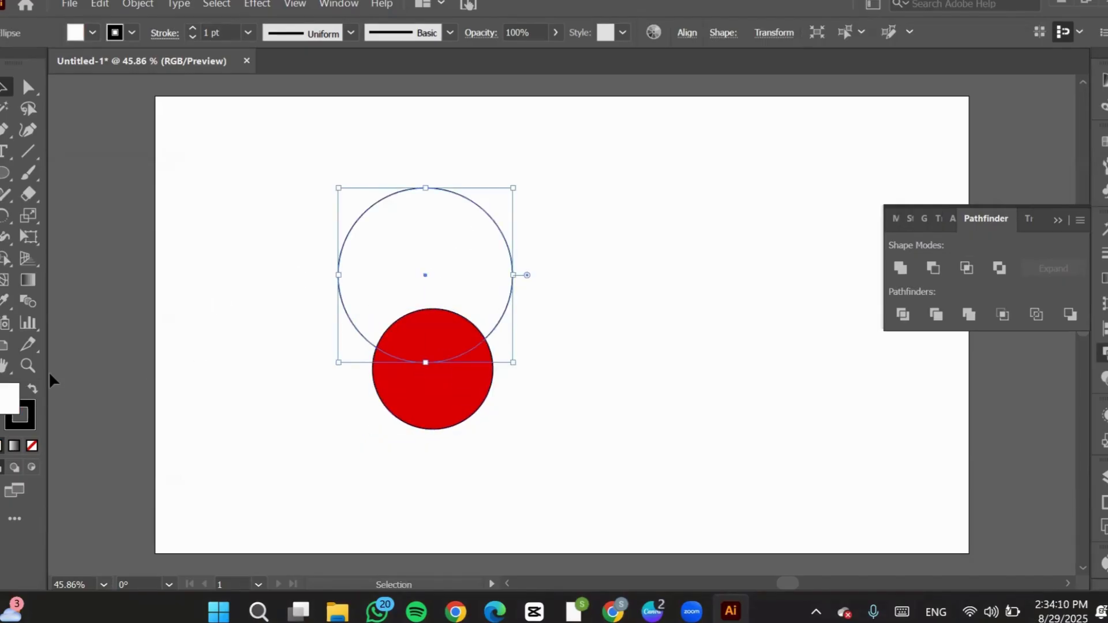
{"action": "double_click", "coordinate": [6, 397]}
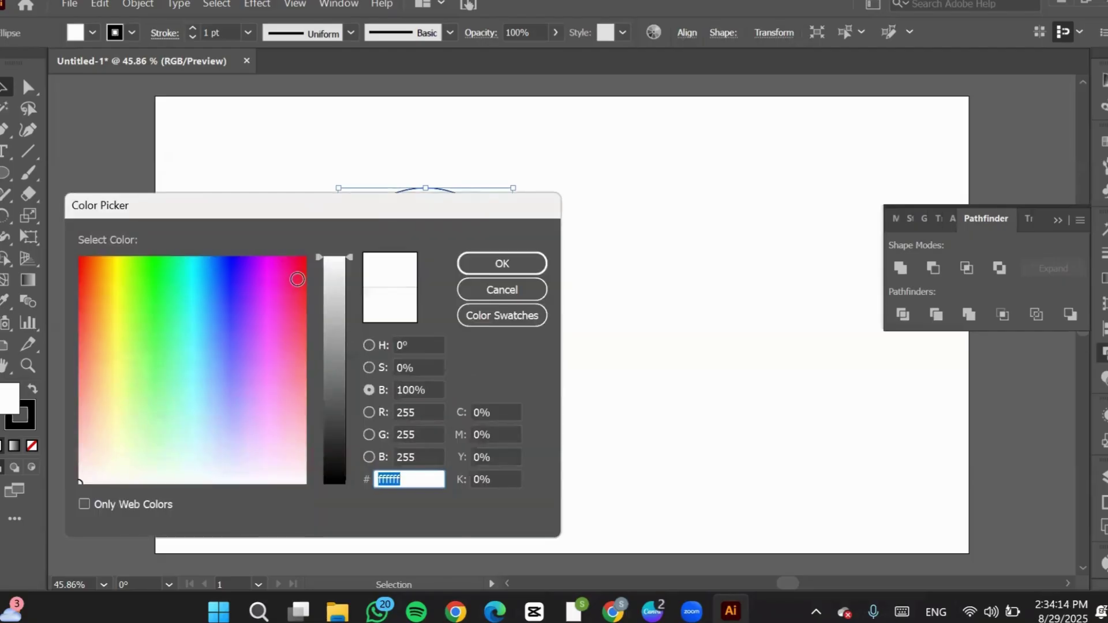
{"action": "mouse_move", "coordinate": [300, 279]}
{"action": "left_mouse_down"}
{"action": "mouse_move", "coordinate": [314, 240]}
{"action": "mouse_move", "coordinate": [111, 240]}
{"action": "mouse_move", "coordinate": [64, 251]}
{"action": "mouse_move", "coordinate": [68, 339]}
{"action": "mouse_move", "coordinate": [116, 283]}
{"action": "mouse_move", "coordinate": [154, 282]}
{"action": "mouse_move", "coordinate": [156, 272]}
{"action": "mouse_move", "coordinate": [154, 341]}
{"action": "mouse_move", "coordinate": [154, 237]}
{"action": "left_mouse_up"}
{"action": "left_click", "coordinate": [516, 272]}
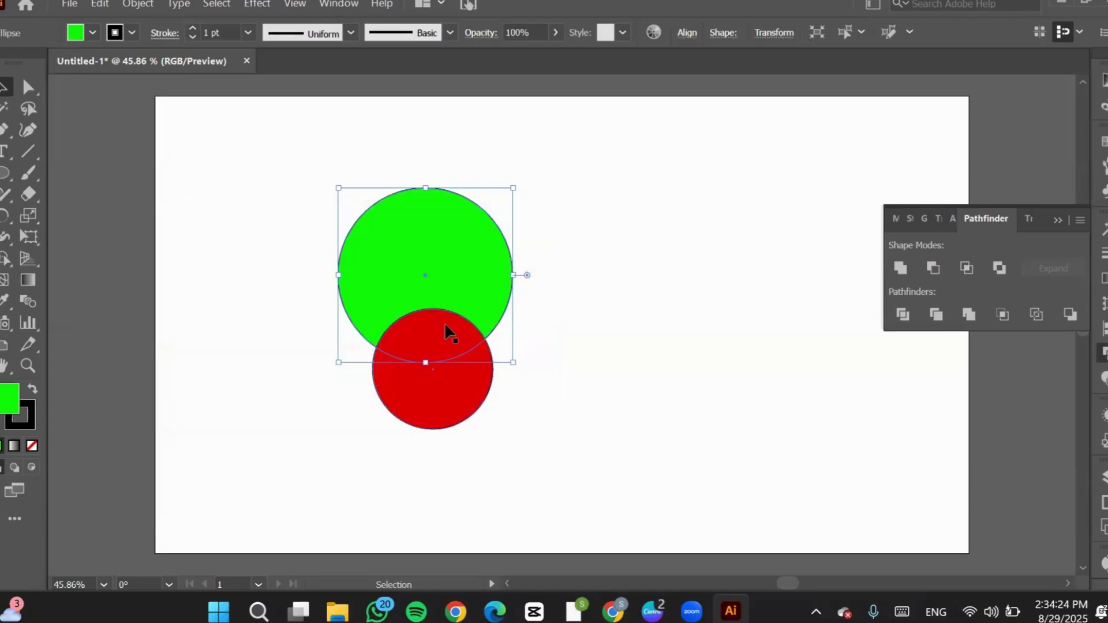
Move the red circle slightly up and left, and subtract it from the green circle with Pathfinder's Minus Front.
{"action": "left_click", "coordinate": [449, 473]}
{"action": "left_click_drag", "start_coordinate": [439, 366], "coordinate": [426, 347]}
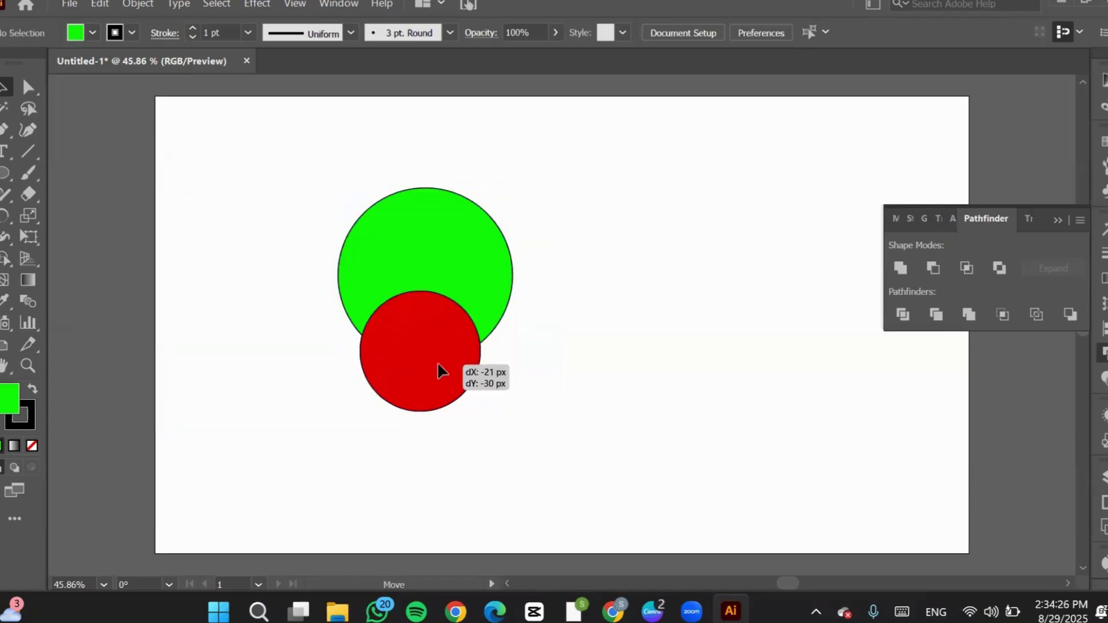
{"action": "left_click", "coordinate": [490, 237], "text": "shift"}
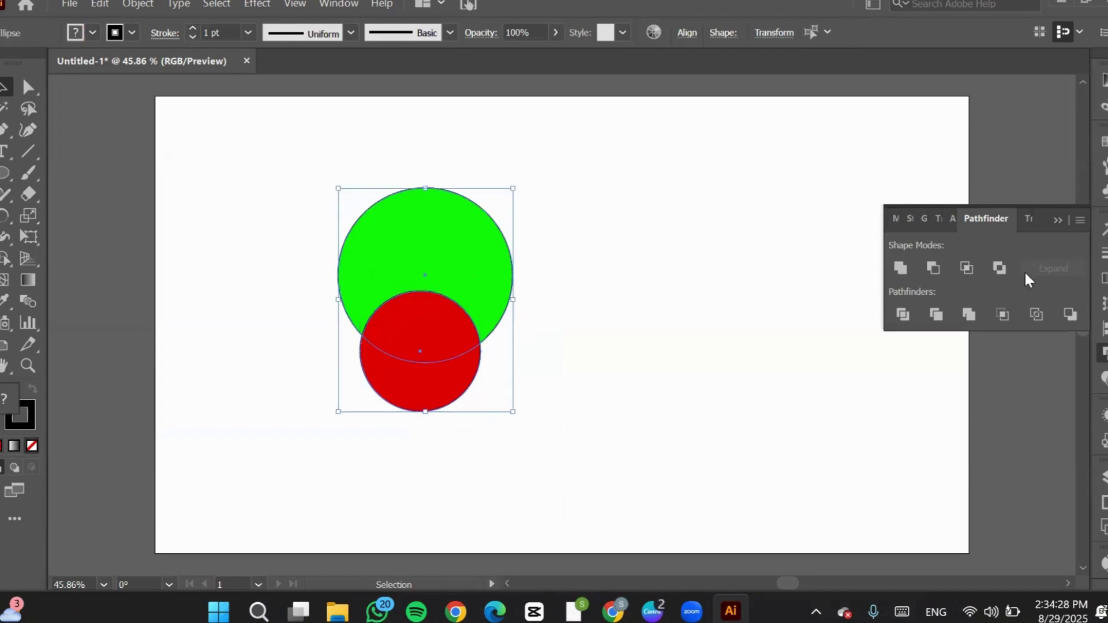
{"action": "left_click", "coordinate": [933, 269]}
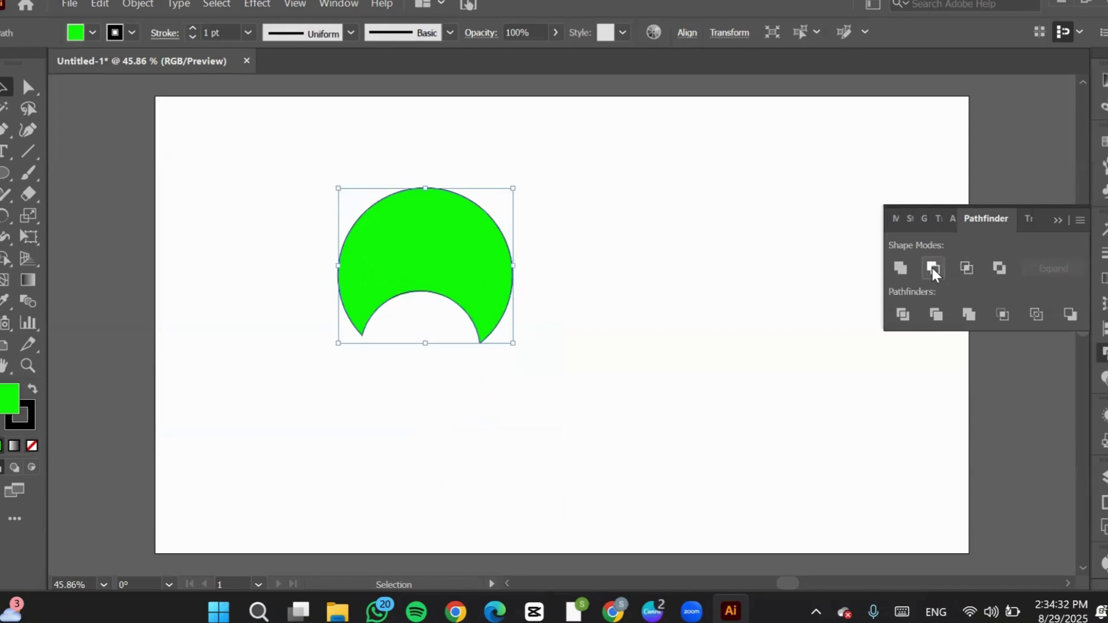
Shift the cut green shape slightly down, and undo both that move and the Minus Front subtraction.
{"action": "left_click", "coordinate": [520, 352]}
{"action": "left_click_drag", "start_coordinate": [455, 290], "coordinate": [454, 303]}
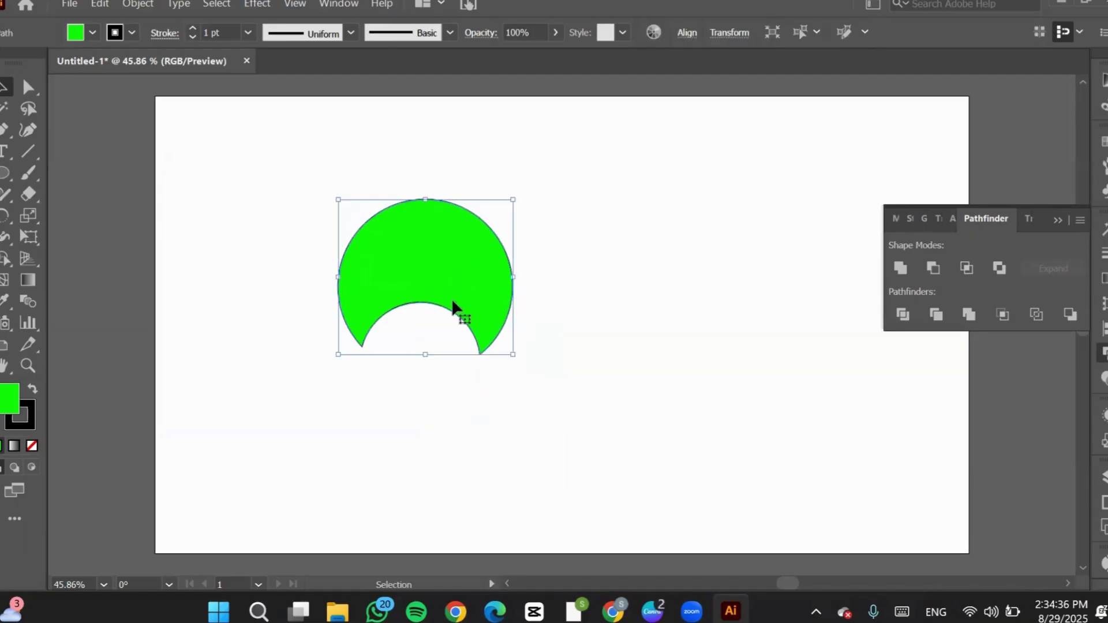
{"action": "key", "text": "ctrl+z"}
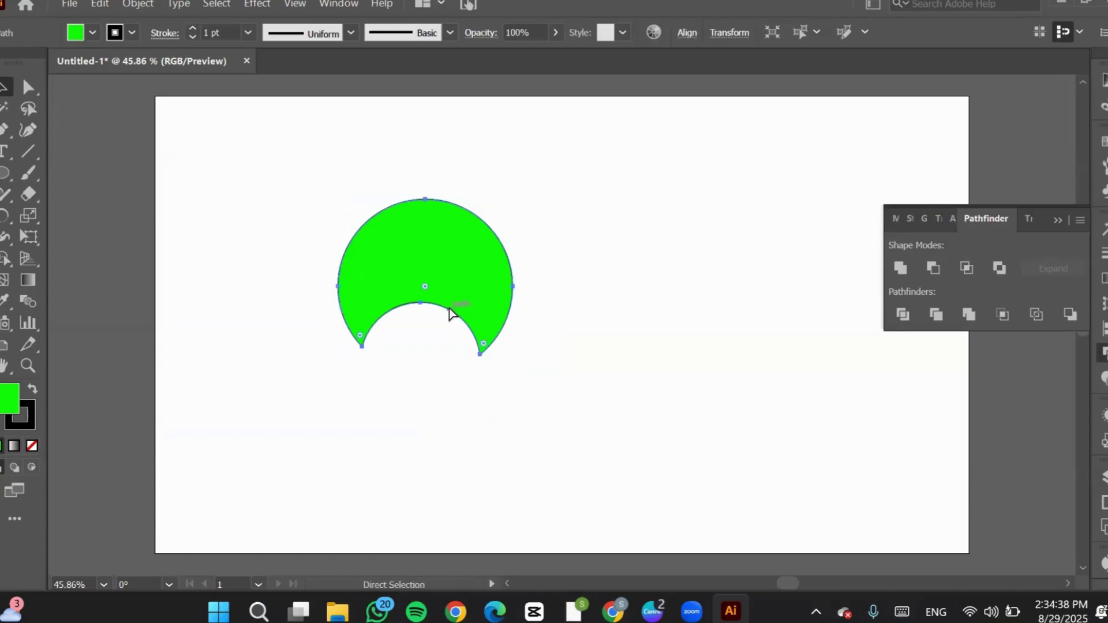
{"action": "key", "text": "ctrl+z"}
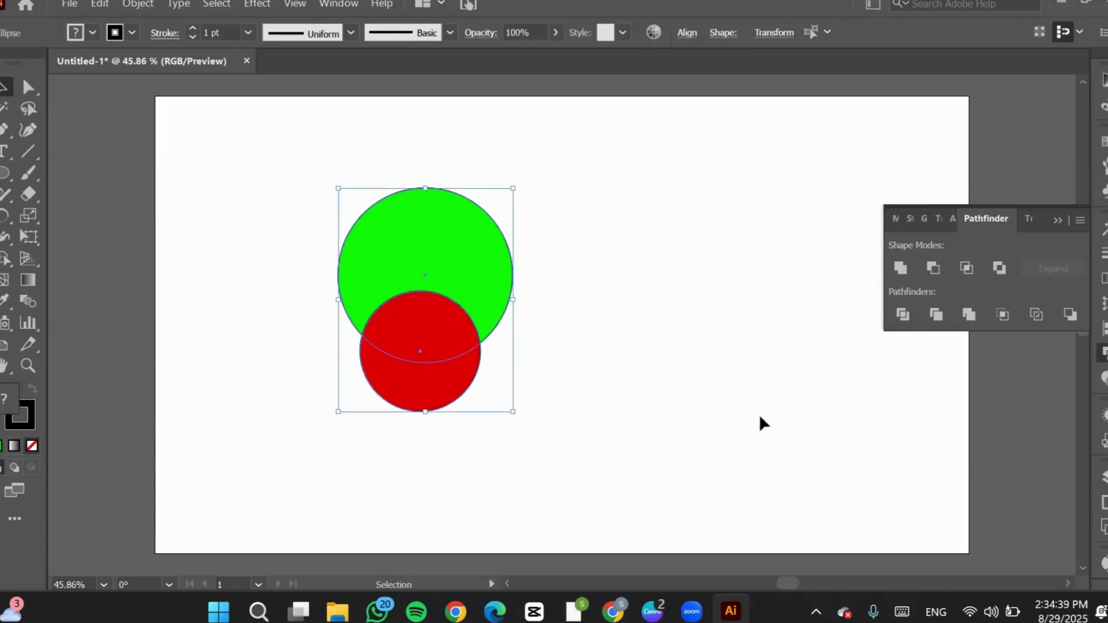
Select both circles together and merge them into one shape with Pathfinder's Unite.
{"action": "left_click", "coordinate": [760, 414]}
{"action": "left_click_drag", "start_coordinate": [547, 146], "coordinate": [365, 444]}
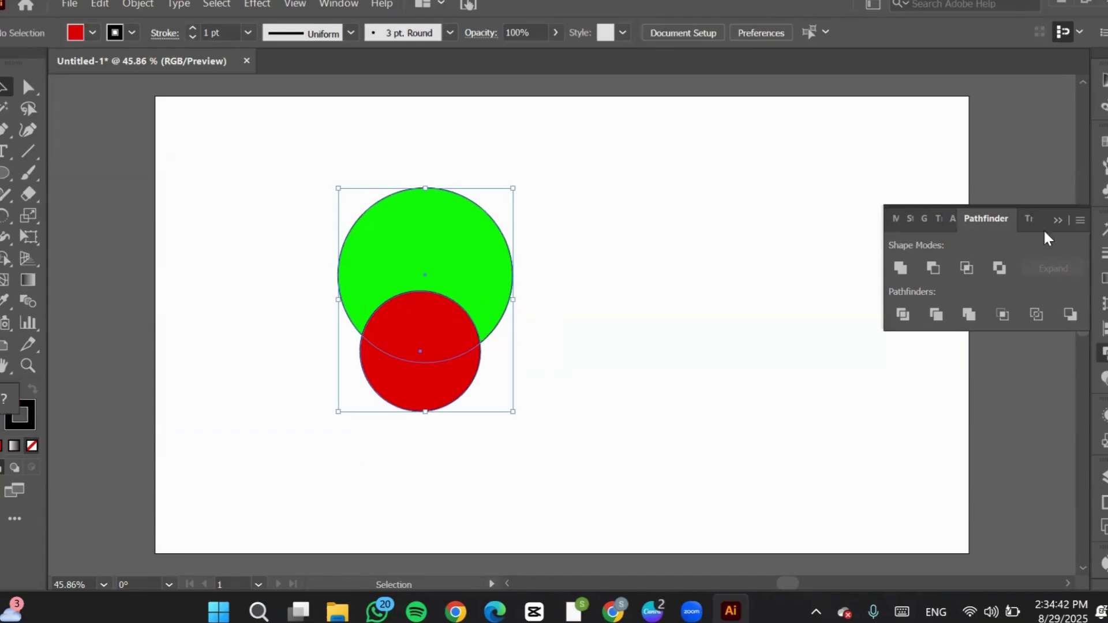
{"action": "left_click", "coordinate": [899, 269]}
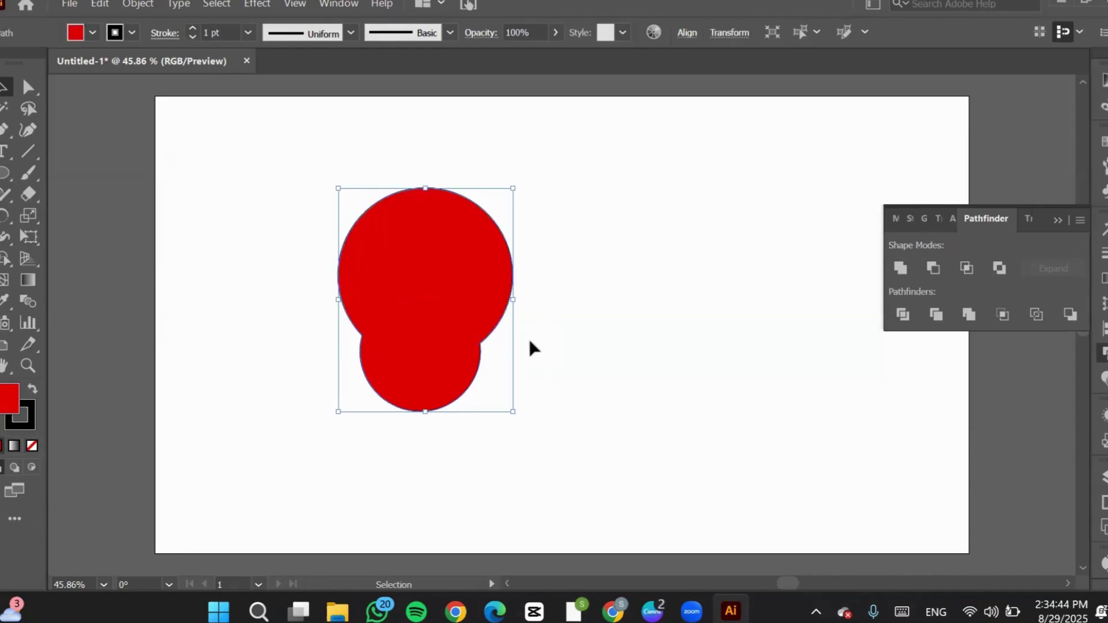
{"action": "left_click", "coordinate": [547, 338]}
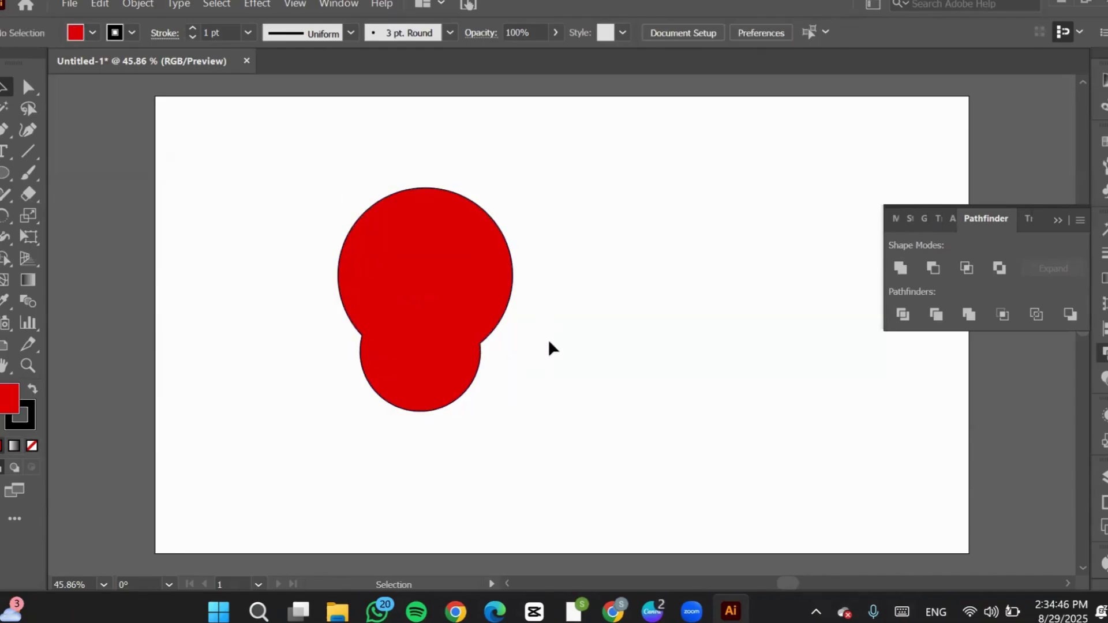
Undo the Unite to restore the separate green and red circles.
{"action": "key", "text": "a"}
{"action": "key", "text": "ctrl+z"}
{"action": "key", "text": "ctrl+z"}
{"action": "key", "text": "v"}
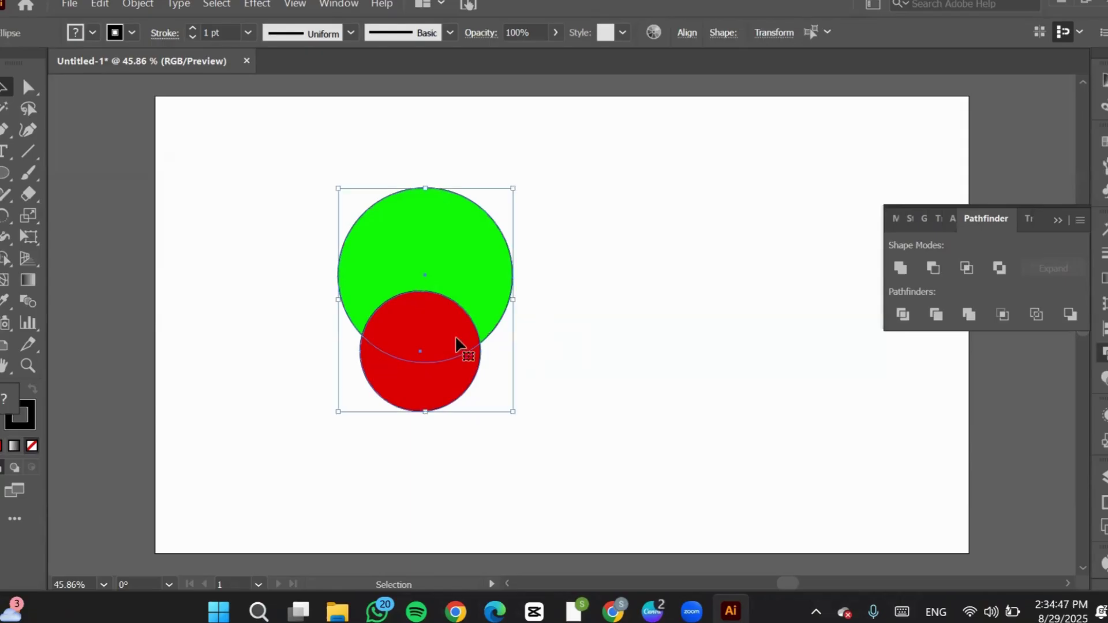
Move the red circle inside the green one and back down, centred horizontally and overlapping the green circle's lower edge.
{"action": "left_click", "coordinate": [607, 361]}
{"action": "left_click_drag", "start_coordinate": [394, 354], "coordinate": [409, 272]}
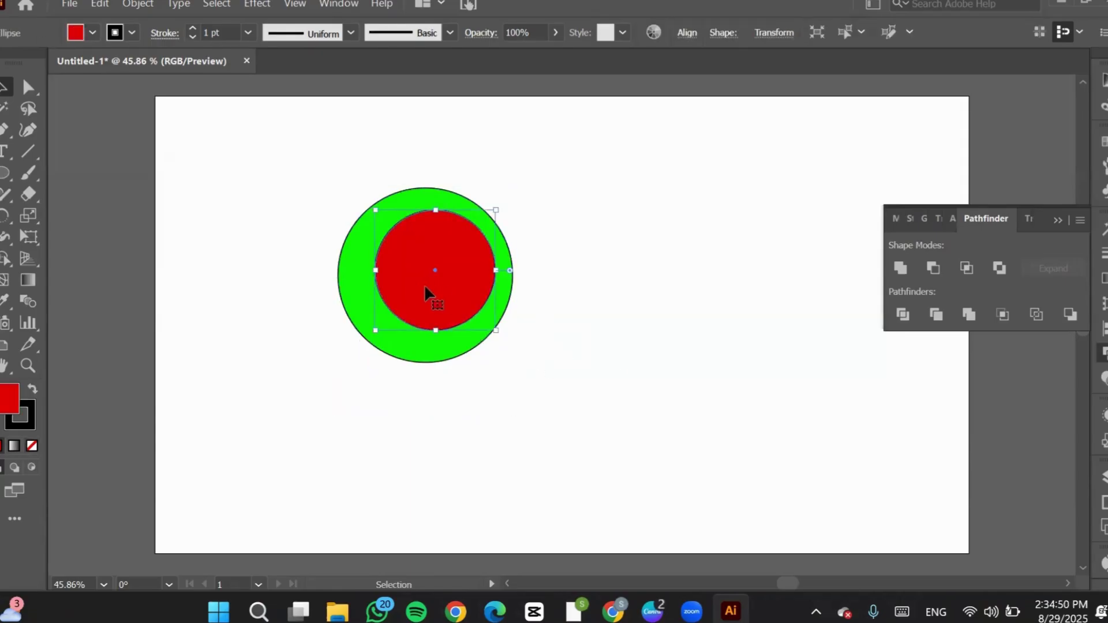
{"action": "double_click", "coordinate": [466, 279]}
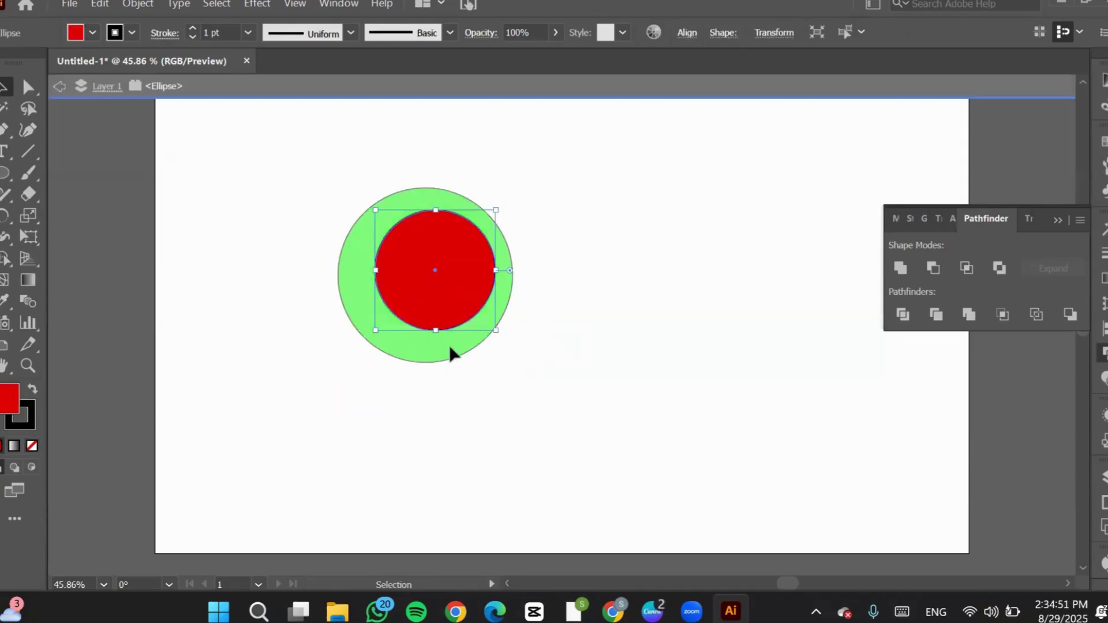
{"action": "left_click", "coordinate": [546, 337]}
{"action": "double_click", "coordinate": [542, 326]}
{"action": "left_click_drag", "start_coordinate": [438, 266], "coordinate": [428, 366]}
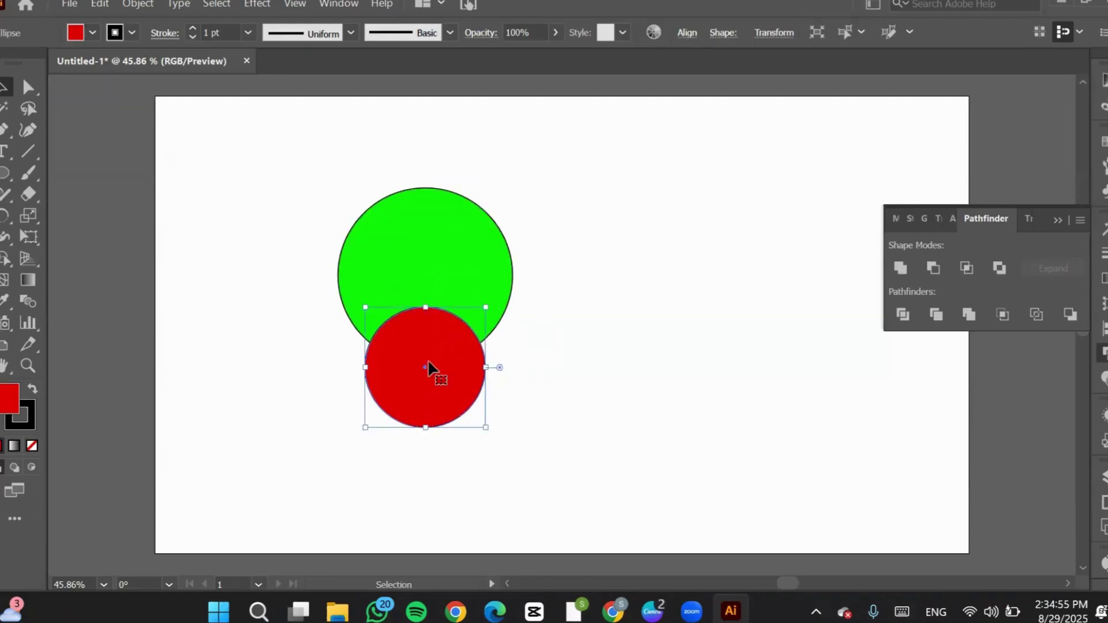
Unite the circles while the red one is in front, undo the merge and clear the selection.
{"action": "left_click", "coordinate": [434, 267], "text": "shift"}
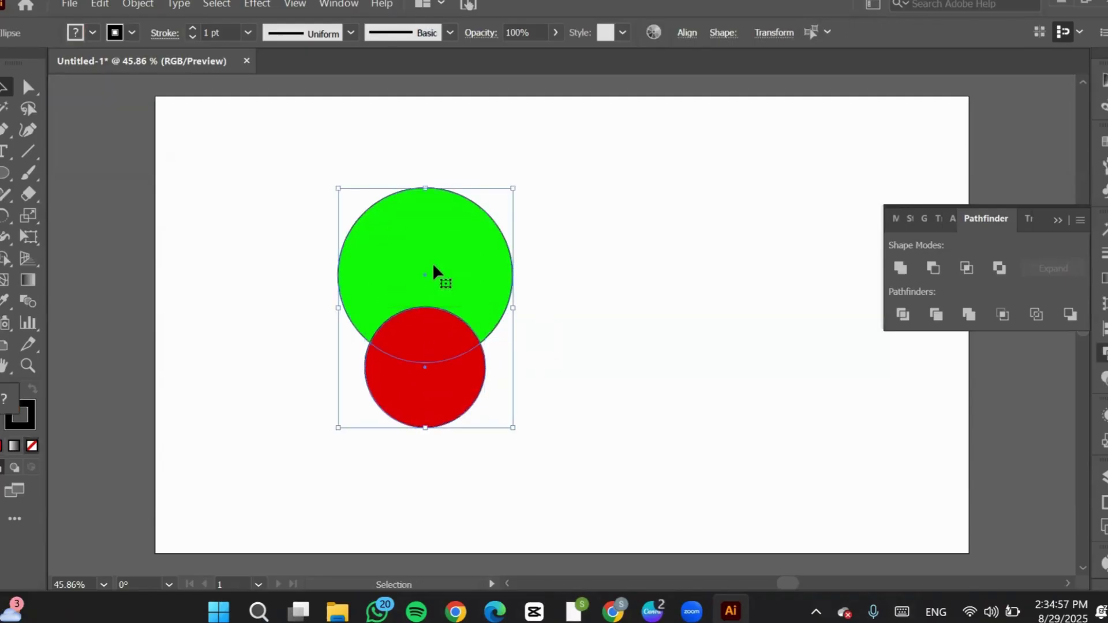
{"action": "left_click", "coordinate": [906, 268]}
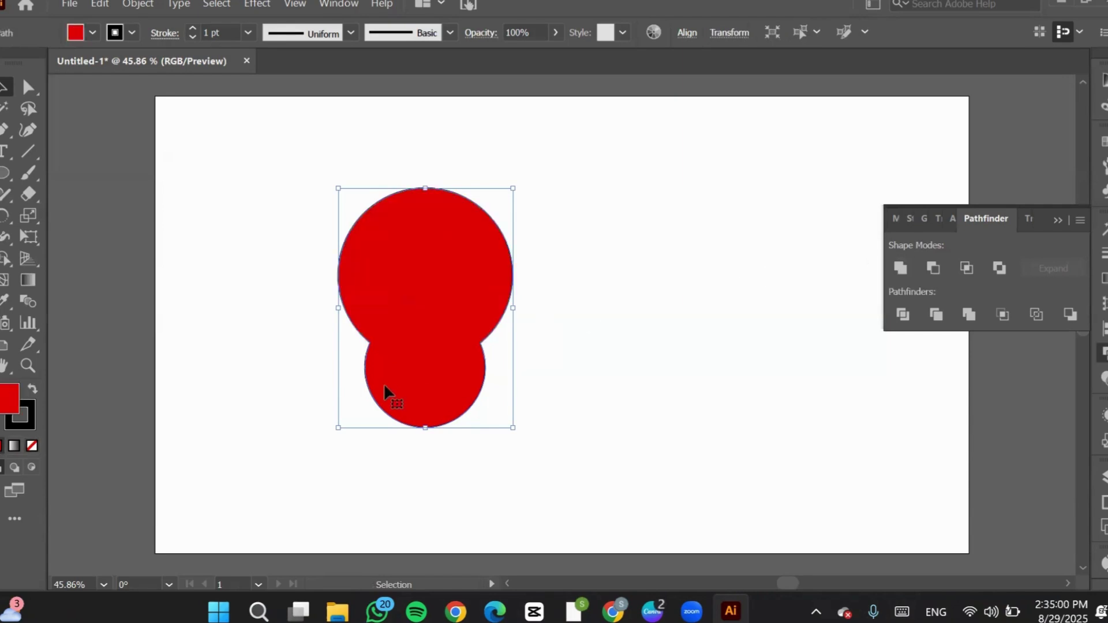
{"action": "left_click", "coordinate": [604, 352]}
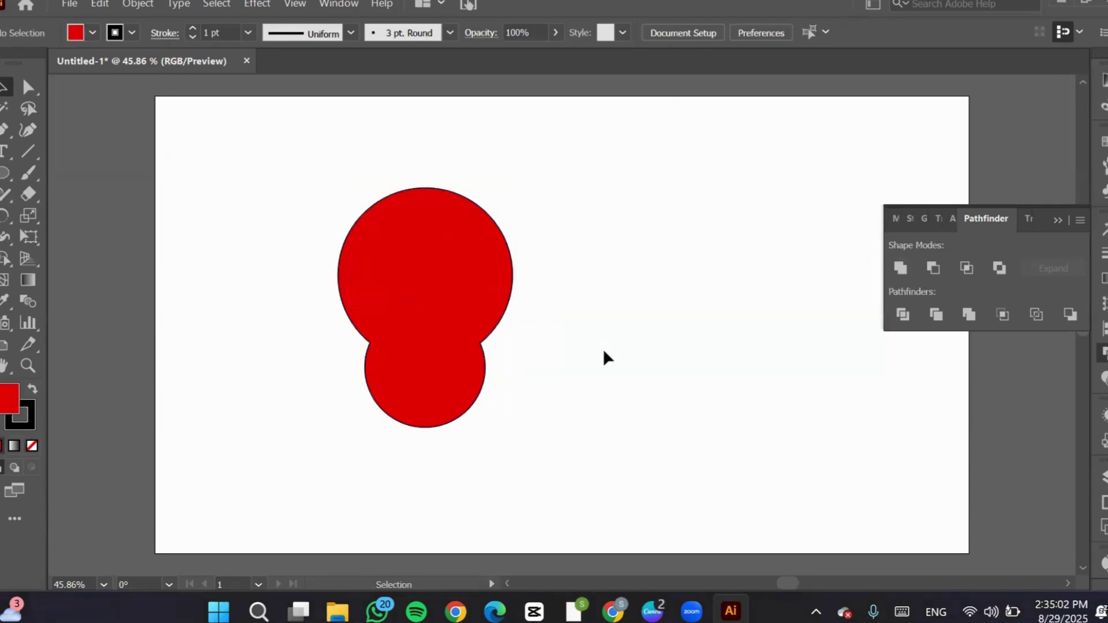
{"action": "key", "text": "ctrl+z"}
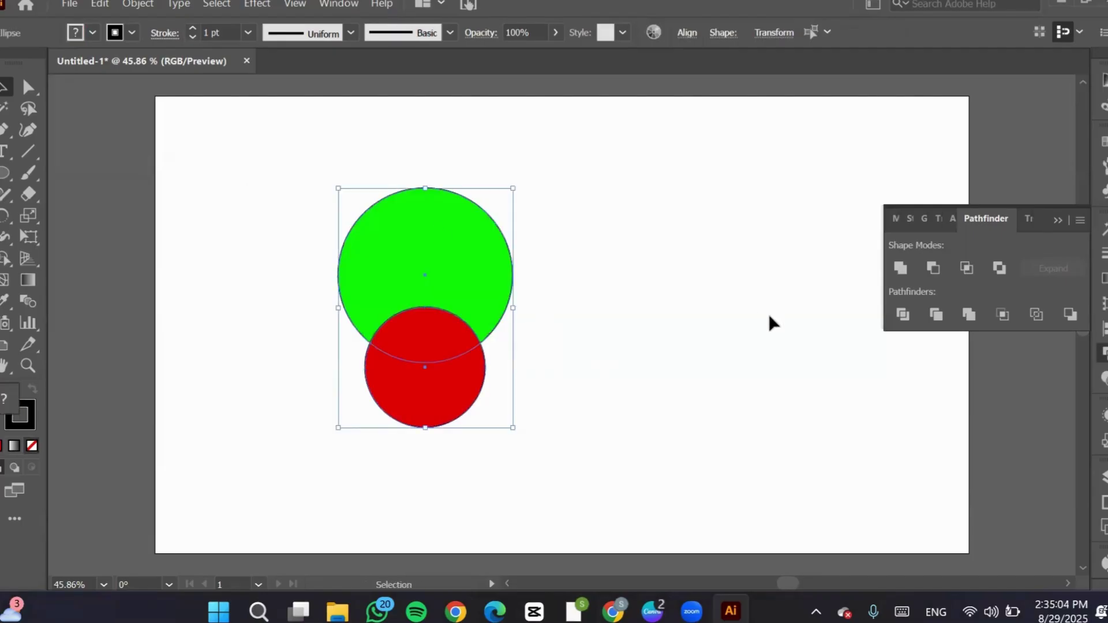
{"action": "left_click", "coordinate": [675, 301]}
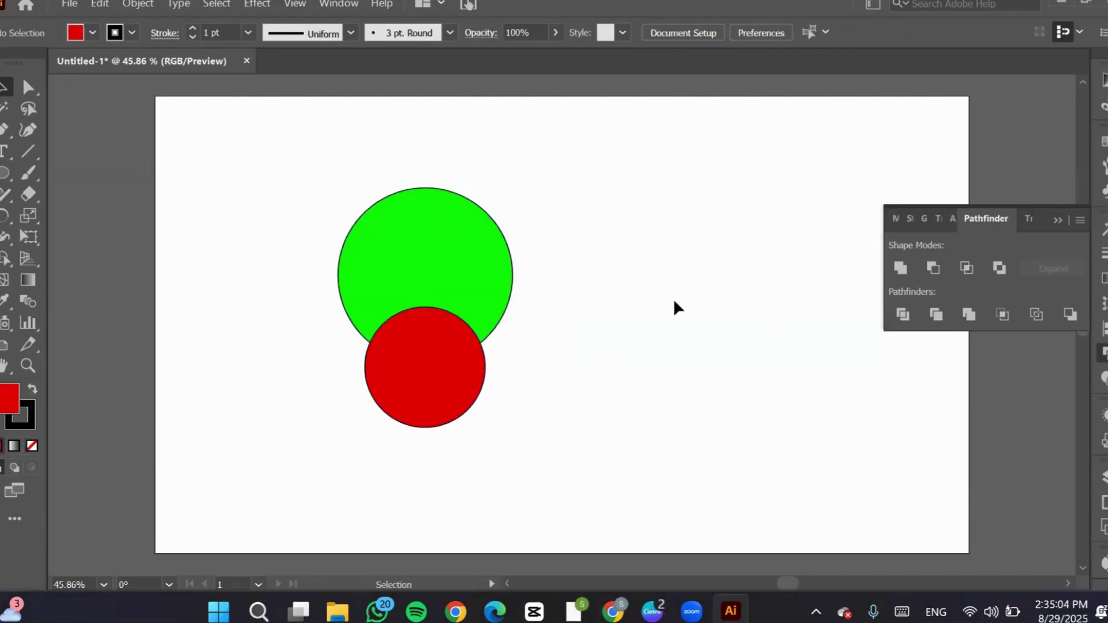
Bring the green circle to the front, above the red circle.
{"action": "left_click", "coordinate": [417, 254]}
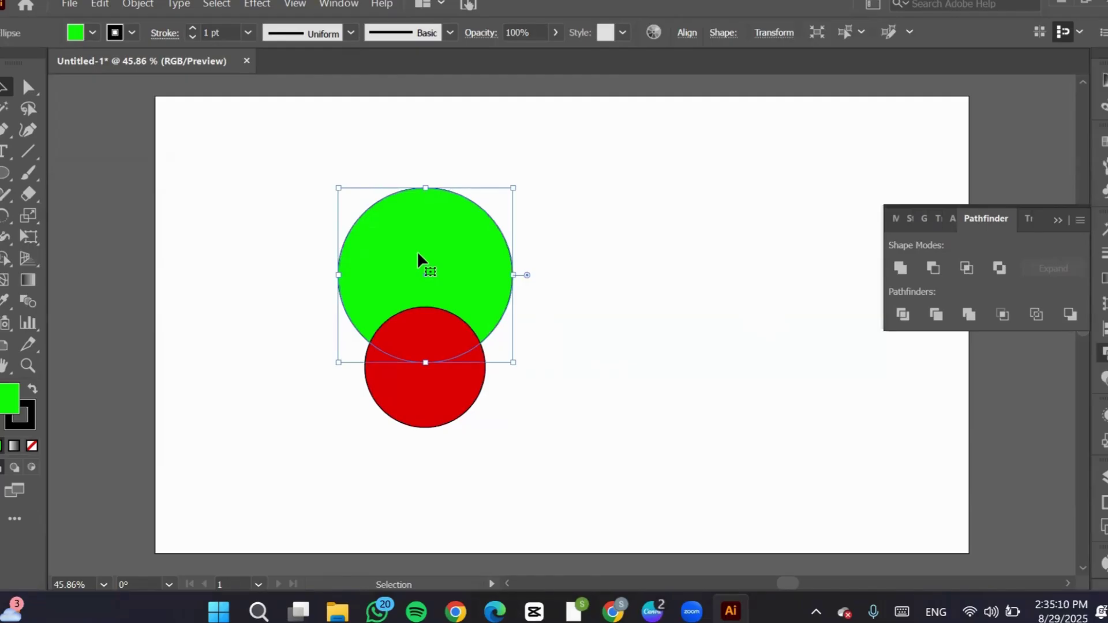
{"action": "left_click", "coordinate": [601, 250]}
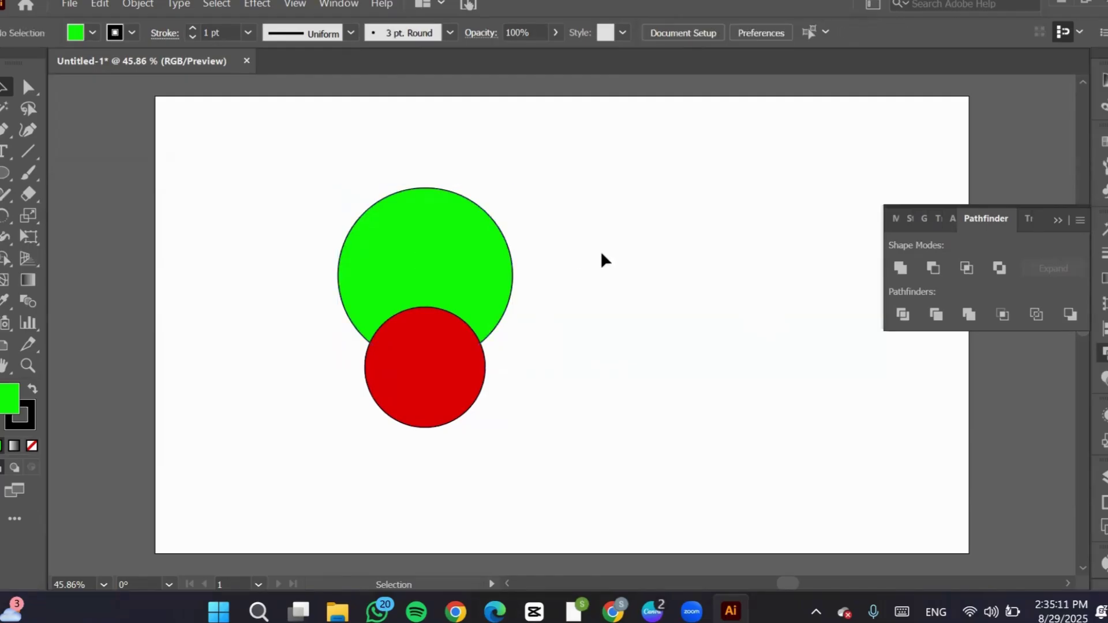
{"action": "left_click", "coordinate": [422, 254]}
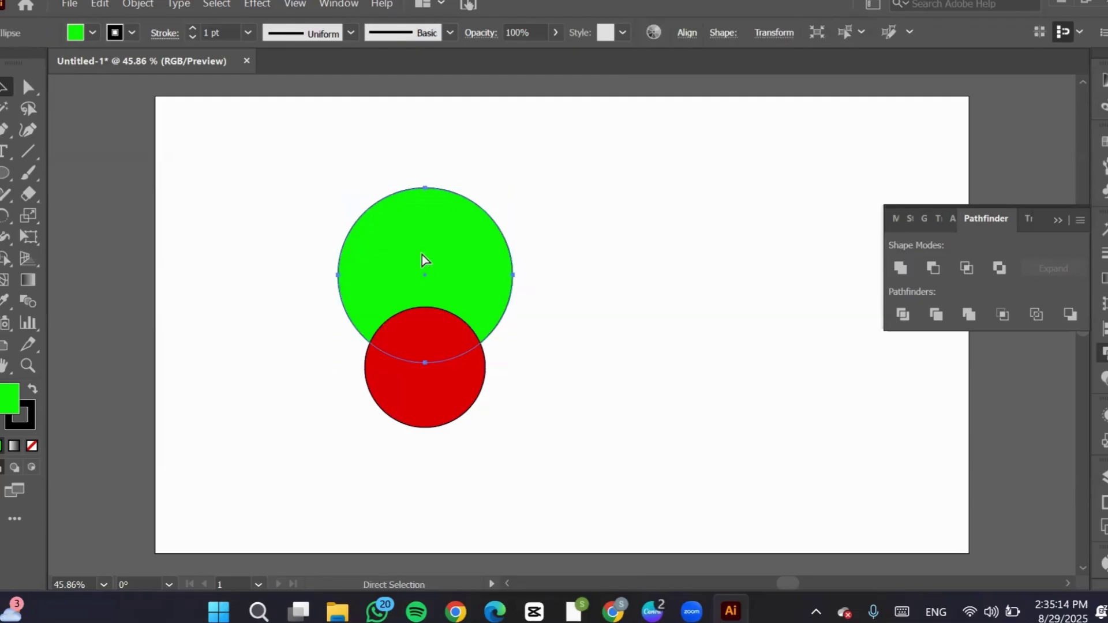
{"action": "key", "text": "ctrl+shift+bracketright"}
{"action": "left_click", "coordinate": [705, 227]}
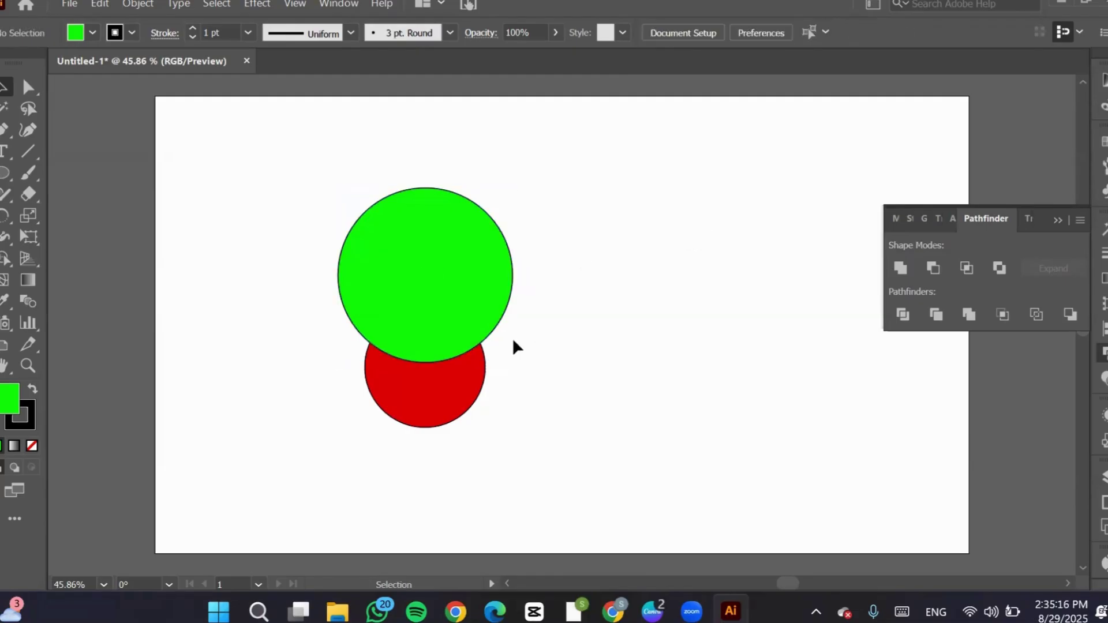
Unite the circles with the green one in front, and undo the merge.
{"action": "left_click", "coordinate": [443, 405]}
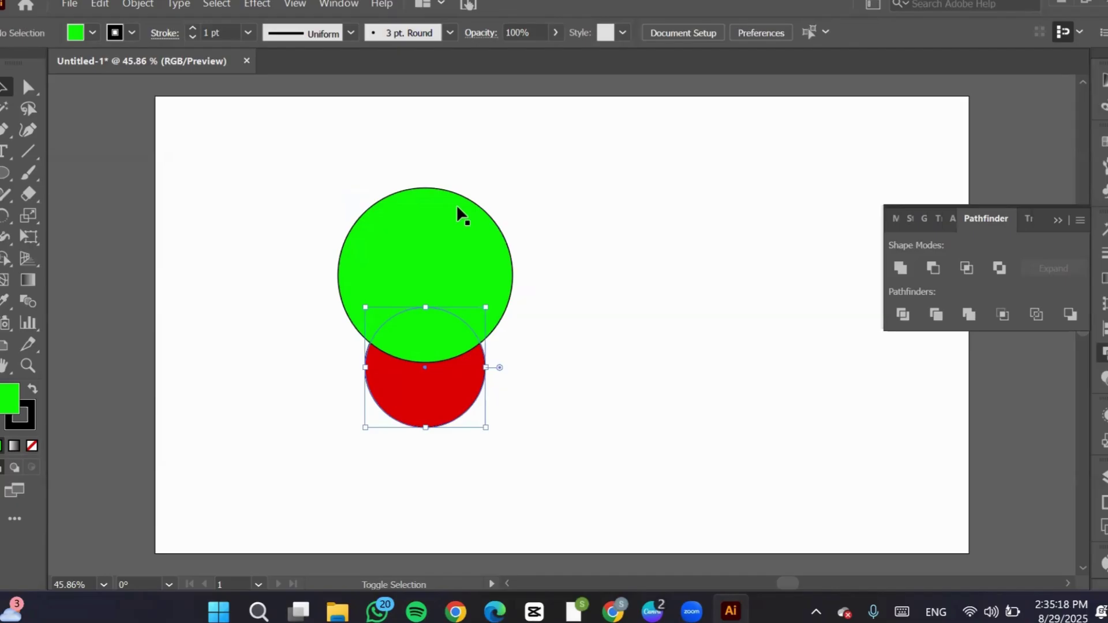
{"action": "left_click", "coordinate": [456, 206], "text": "shift"}
{"action": "left_click", "coordinate": [900, 267]}
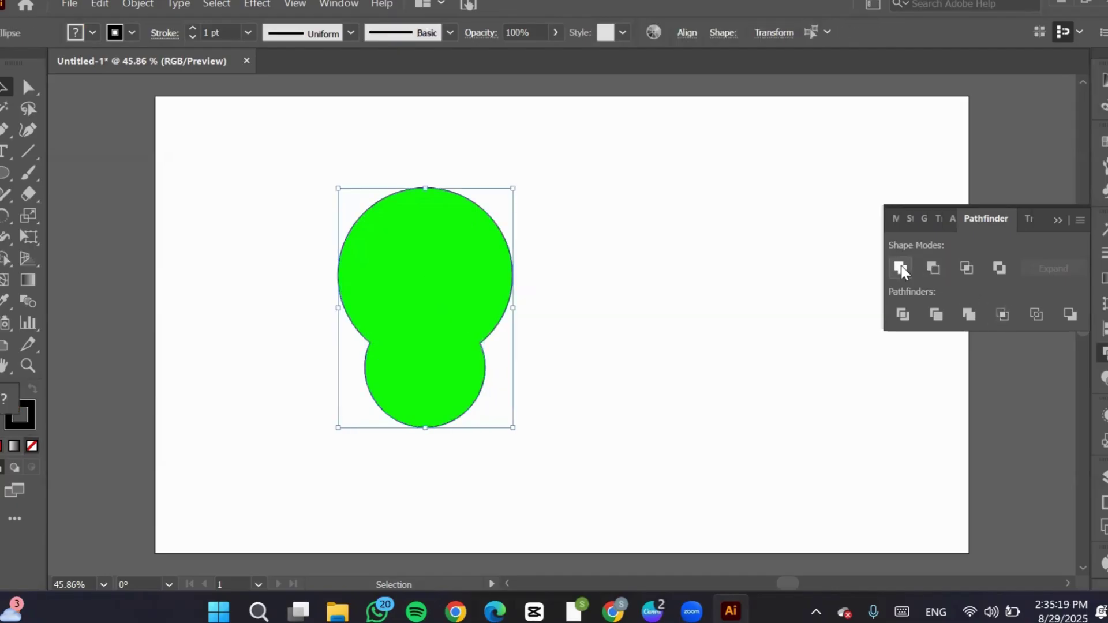
{"action": "left_click", "coordinate": [648, 246]}
{"action": "key", "text": "ctrl+z"}
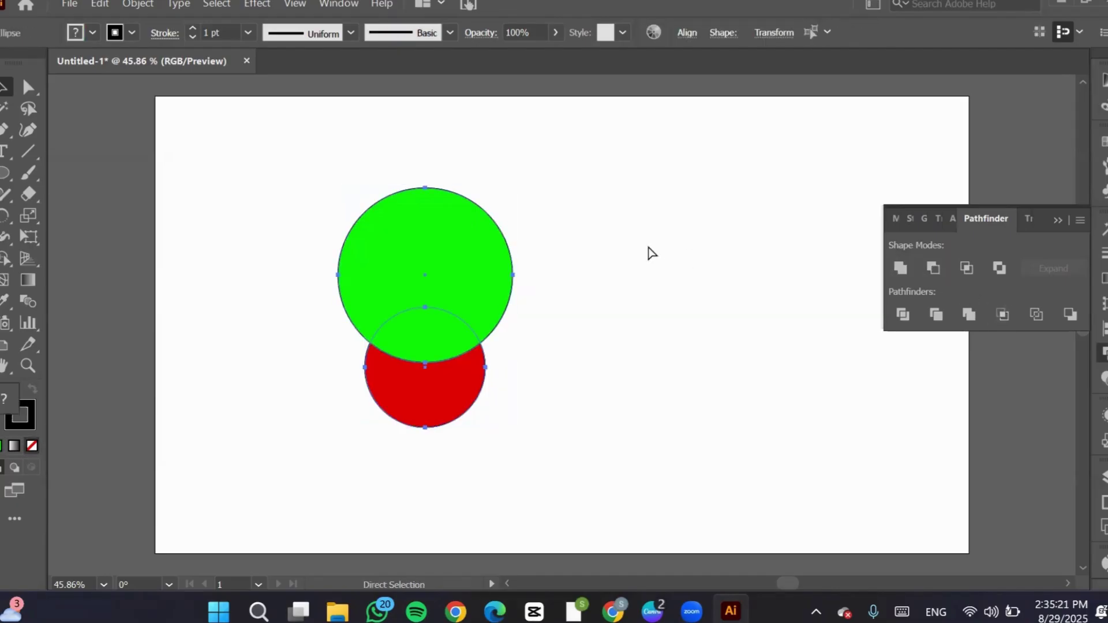
Intersect the two circles with Pathfinder, move the resulting lens shape up, and undo both the move and the intersection.
{"action": "left_click", "coordinate": [966, 268]}
{"action": "left_click_drag", "start_coordinate": [430, 346], "coordinate": [437, 261]}
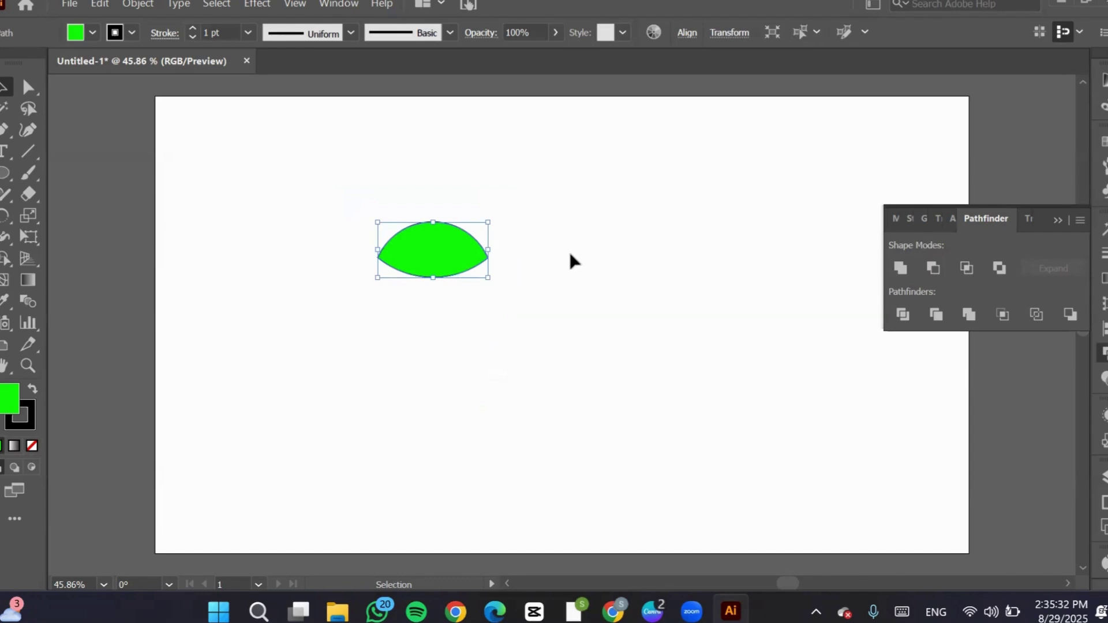
{"action": "key", "text": "ctrl+z"}
{"action": "key", "text": "ctrl+z"}
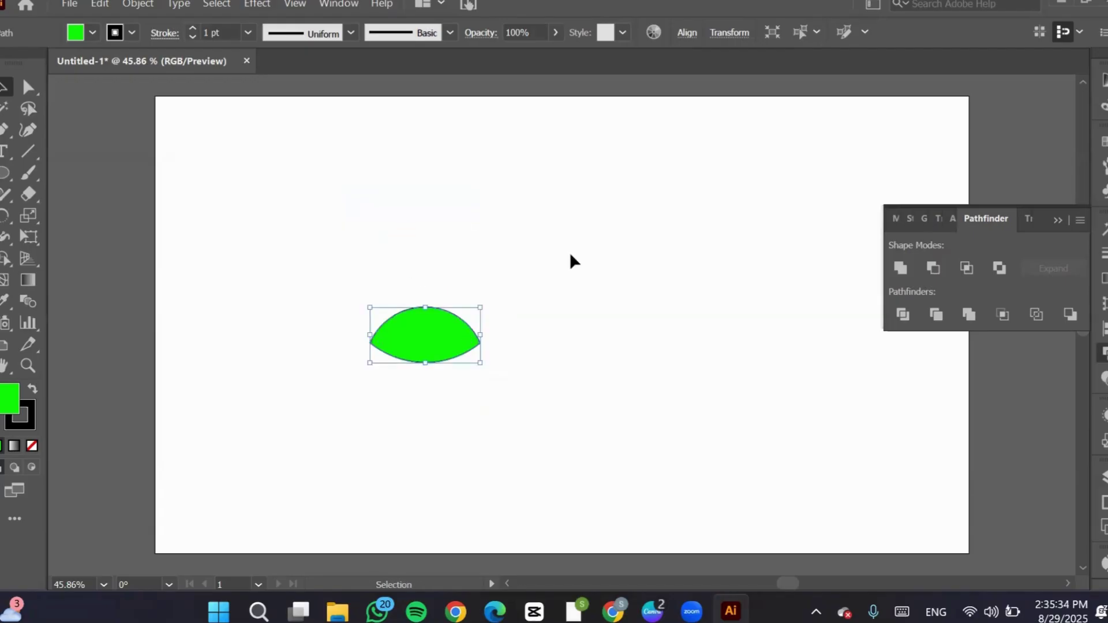
{"action": "key", "text": "v"}
{"action": "left_click", "coordinate": [598, 365]}
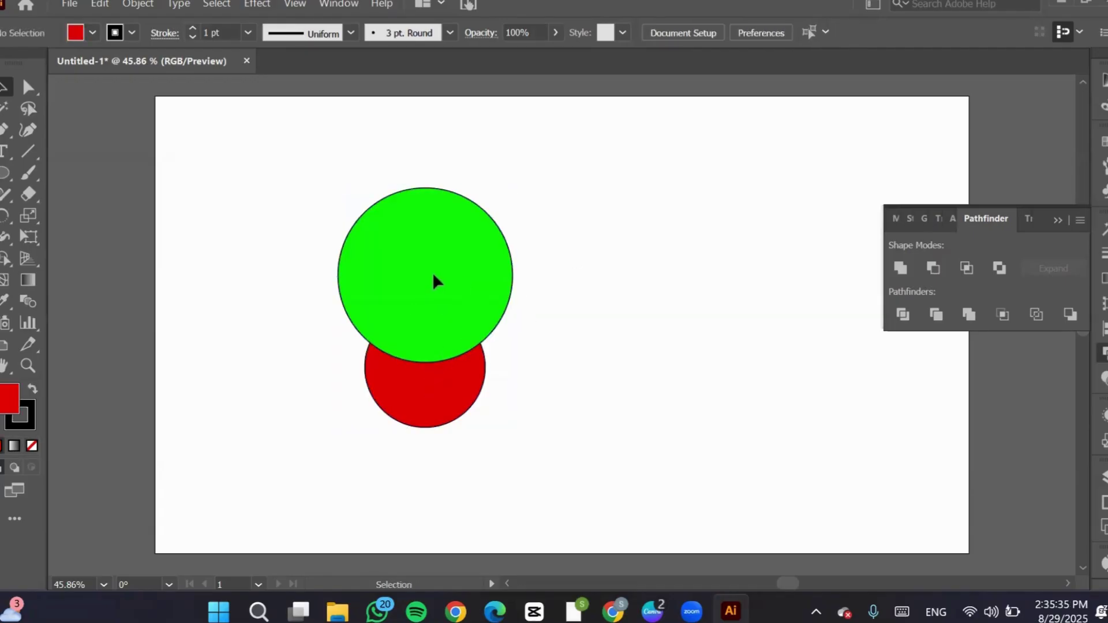
Move the green circle straight down a little so that it covers more of the red circle.
{"action": "left_click_drag", "start_coordinate": [428, 274], "coordinate": [428, 300]}
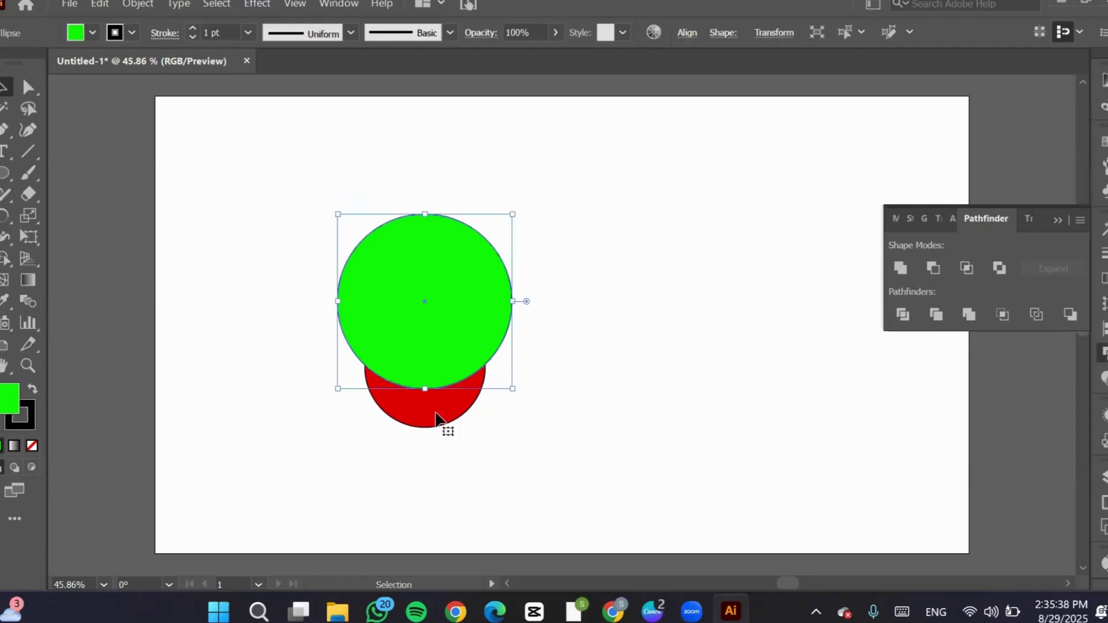
{"action": "left_click", "coordinate": [437, 411]}
{"action": "left_click_drag", "start_coordinate": [574, 214], "coordinate": [383, 379]}
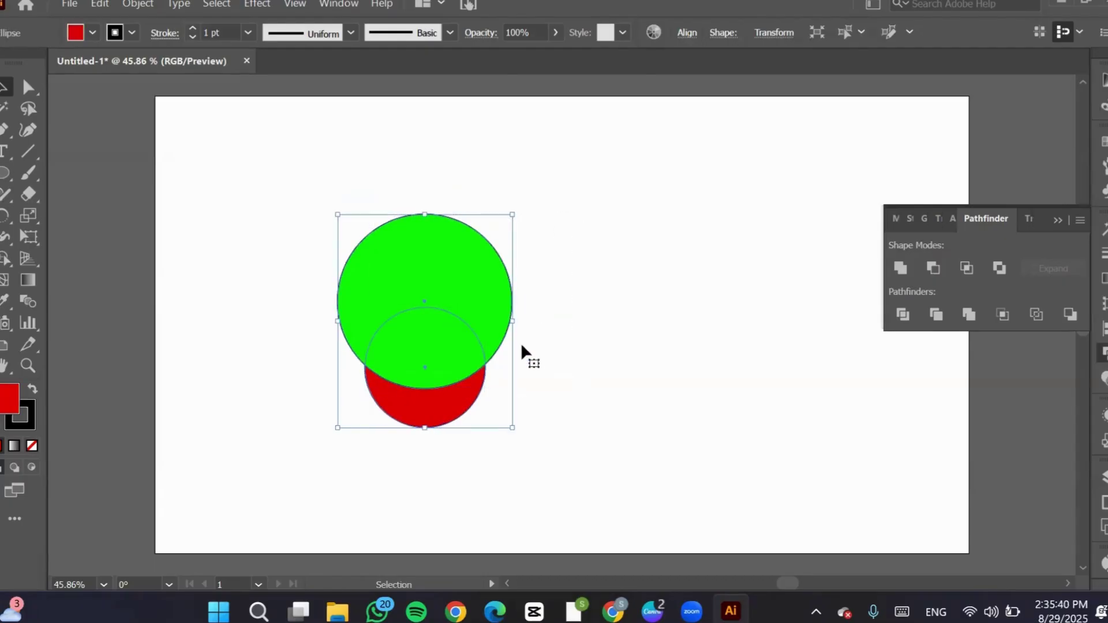
{"action": "left_click", "coordinate": [682, 311]}
{"action": "left_click", "coordinate": [7, 176]}
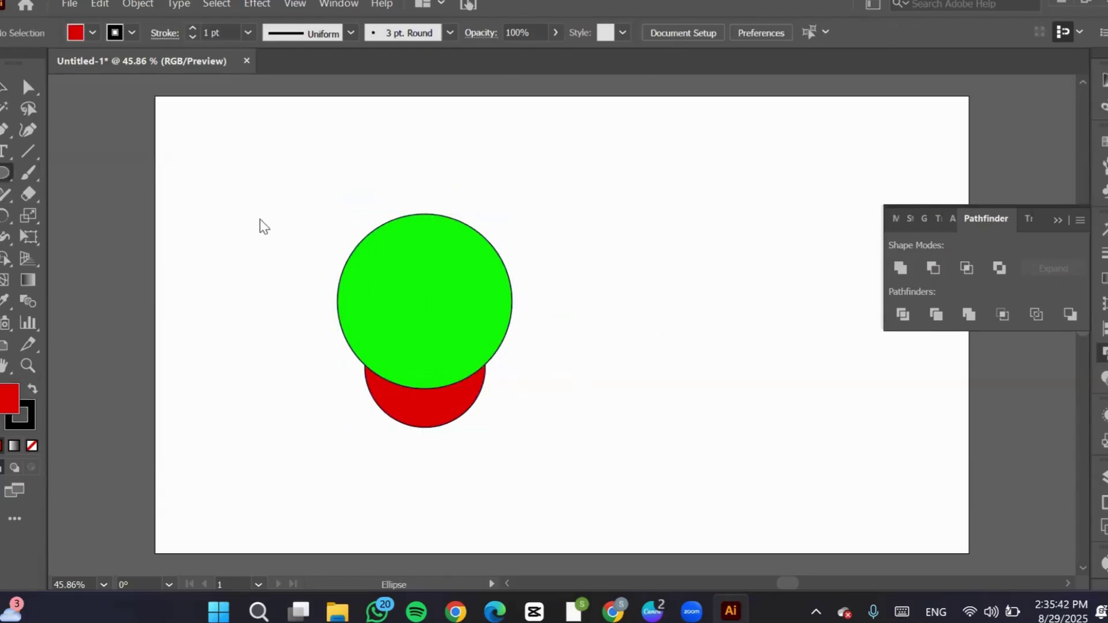
{"action": "left_click_drag", "start_coordinate": [289, 218], "coordinate": [354, 321]}
{"action": "key", "text": "ctrl+z"}
Duplicate the red circle straight up so that the copy overlaps the green circle's upper edge from behind.
{"action": "left_click", "coordinate": [7, 87]}
{"action": "left_click_drag", "start_coordinate": [411, 393], "coordinate": [412, 232]}
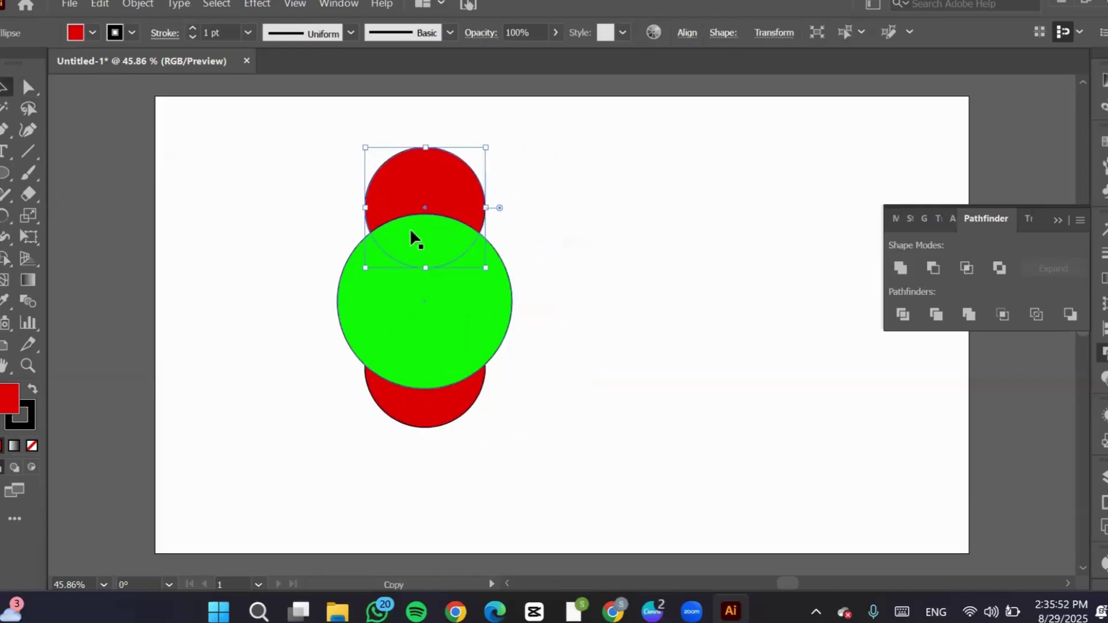
Try to intersect all three circles with Pathfinder, dismiss the message and clear the selection.
{"action": "left_click_drag", "start_coordinate": [650, 228], "coordinate": [294, 496]}
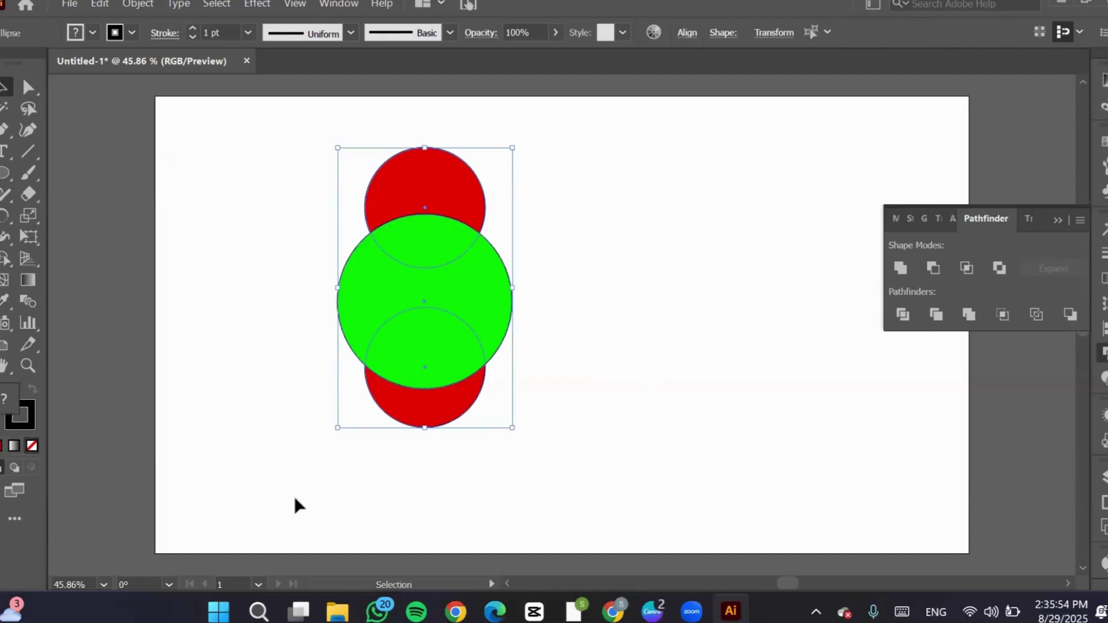
{"action": "left_click", "coordinate": [967, 267]}
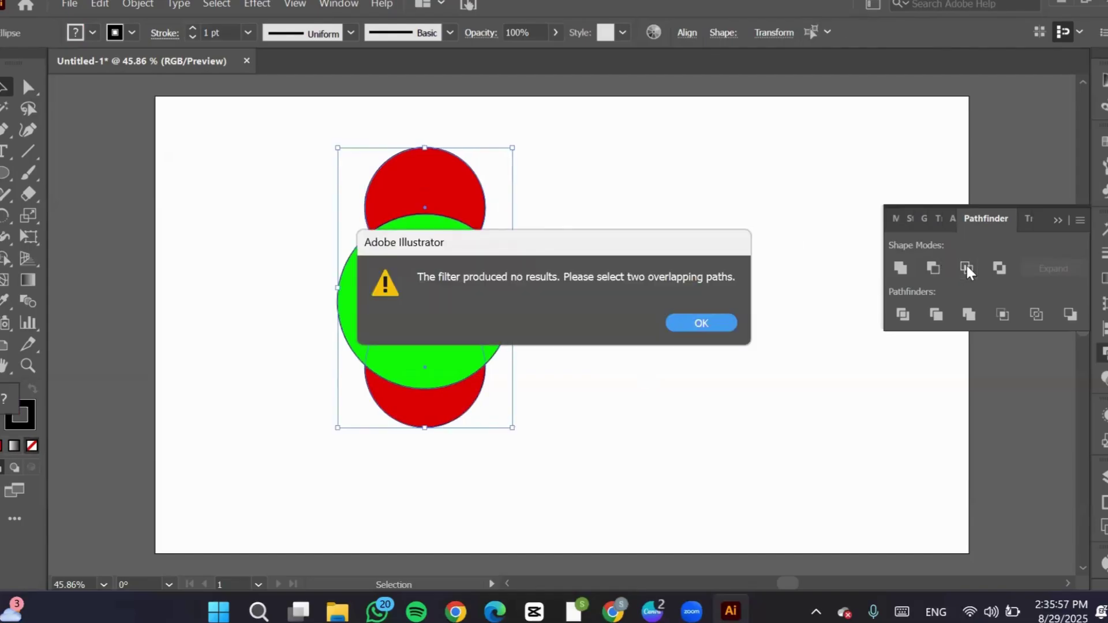
{"action": "left_click", "coordinate": [710, 324]}
{"action": "left_click", "coordinate": [576, 316]}
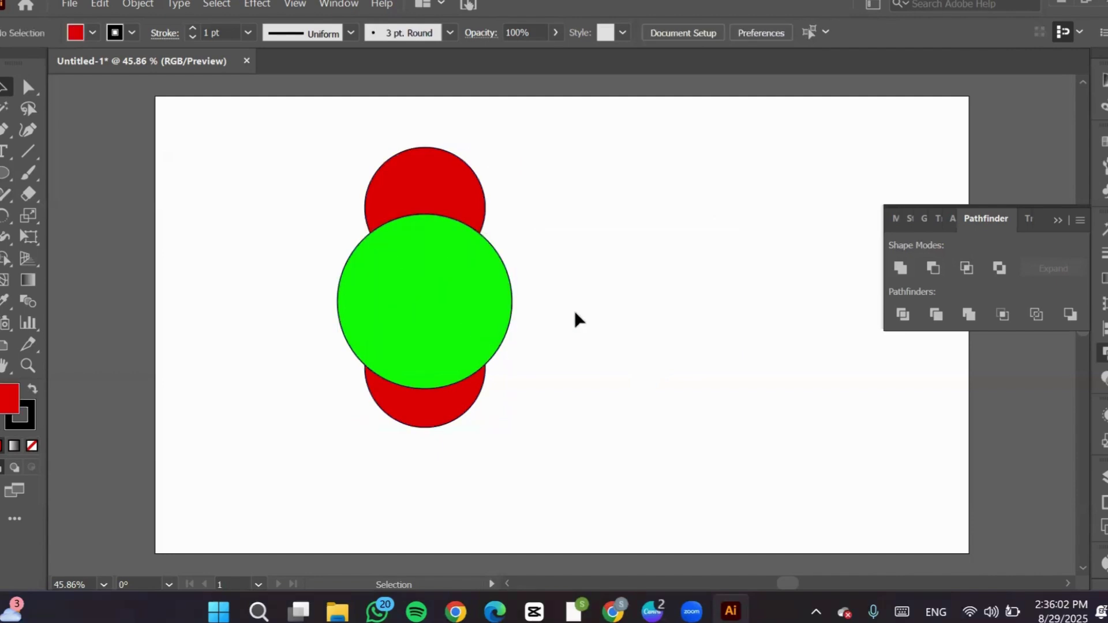
Move the green circle aside, lower the upper red circle onto the other, and overlap both red circles with the green one.
{"action": "left_click_drag", "start_coordinate": [459, 306], "coordinate": [627, 289]}
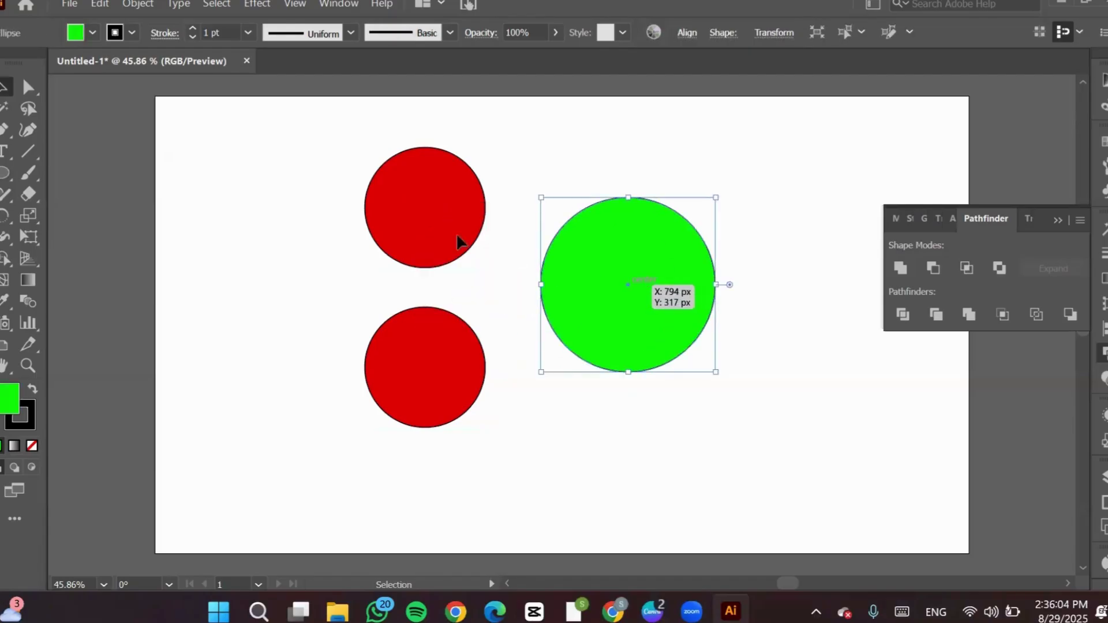
{"action": "left_click_drag", "start_coordinate": [454, 239], "coordinate": [451, 316]}
{"action": "left_click_drag", "start_coordinate": [636, 291], "coordinate": [540, 345]}
Intersect all three circles with Pathfinder, undo it, and undo the last moves of the green and upper red circles.
{"action": "left_click_drag", "start_coordinate": [322, 226], "coordinate": [655, 443]}
{"action": "left_click", "coordinate": [966, 269]}
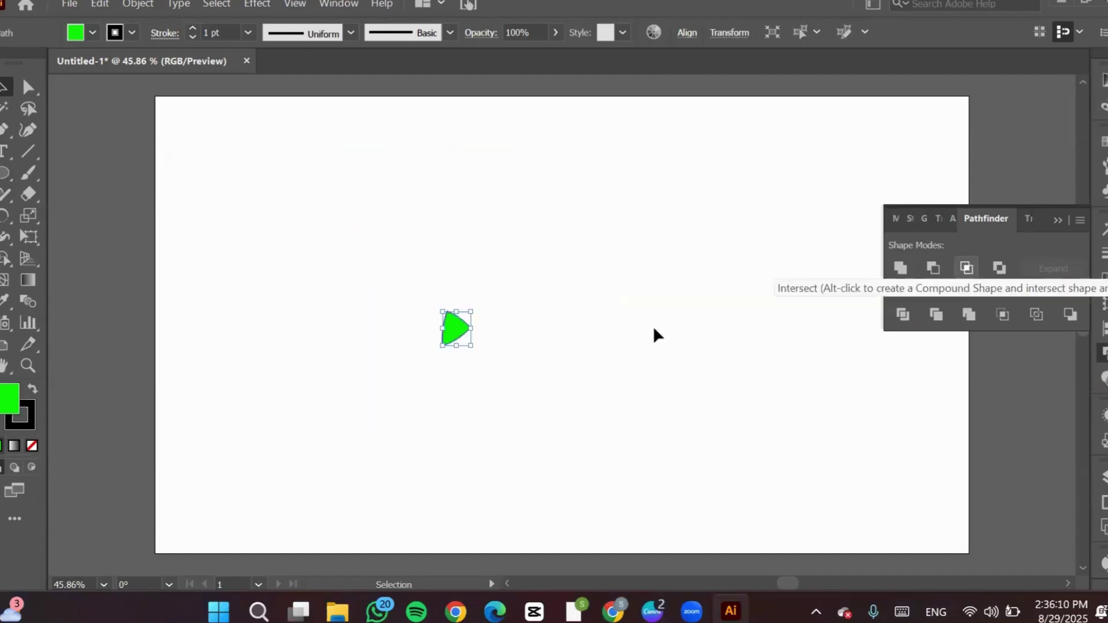
{"action": "key", "text": "a"}
{"action": "key", "text": "ctrl+z"}
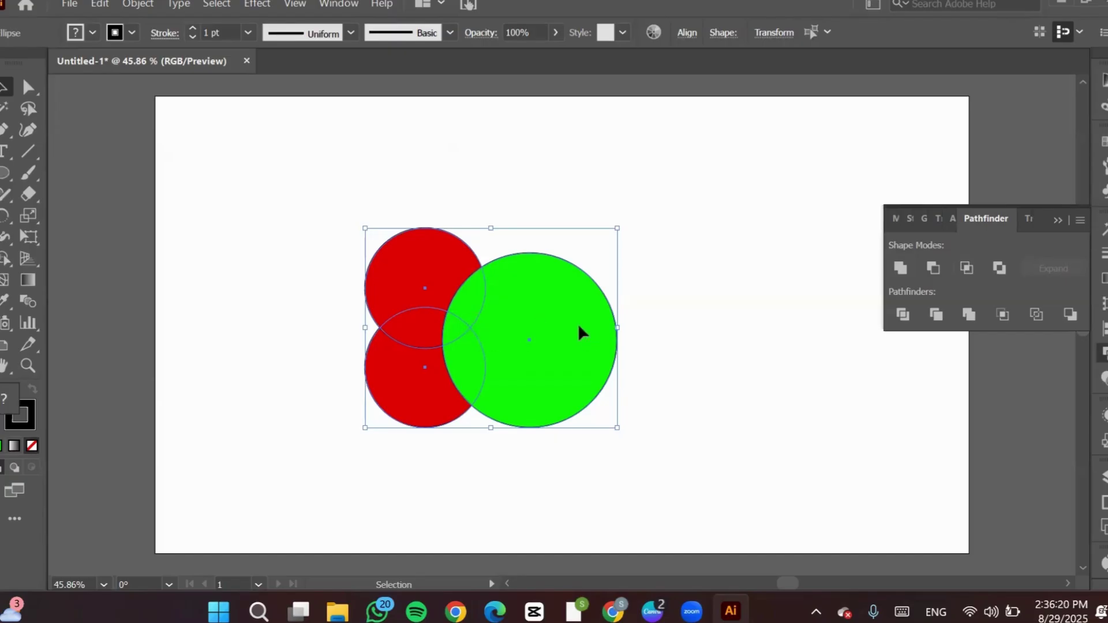
{"action": "left_click", "coordinate": [683, 325]}
{"action": "key", "text": "ctrl+z"}
{"action": "key", "text": "ctrl+z"}
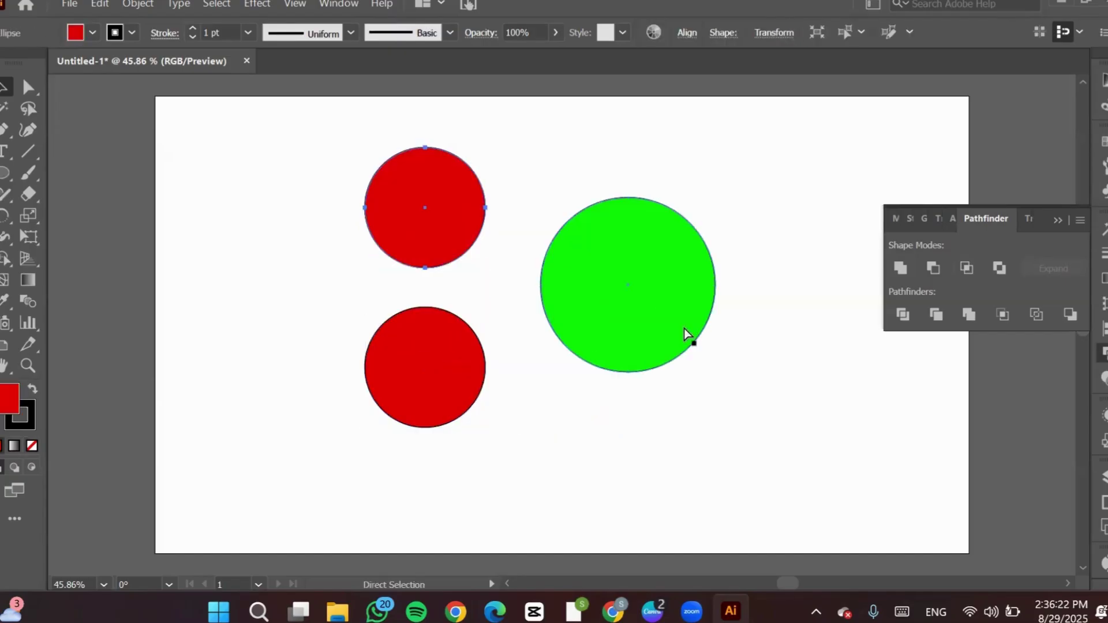
Move the green circle back over the two red circles and bring both red circles to the front.
{"action": "key", "text": "v"}
{"action": "left_click_drag", "start_coordinate": [553, 308], "coordinate": [401, 296]}
{"action": "left_click", "coordinate": [419, 186]}
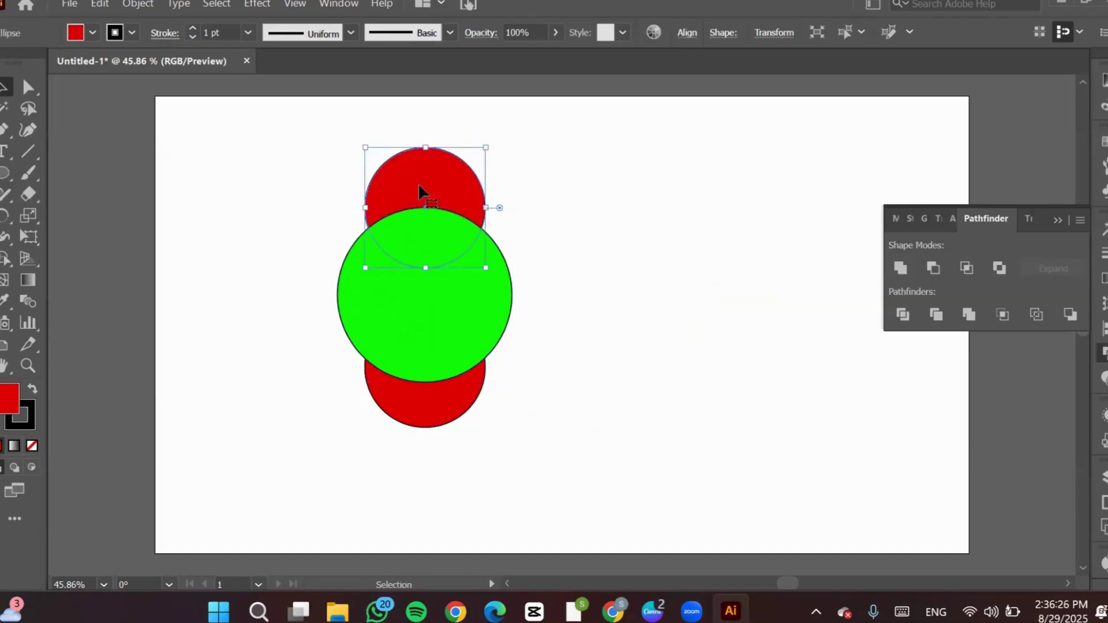
{"action": "key", "text": "ctrl+shift+bracketright"}
{"action": "left_click", "coordinate": [446, 400]}
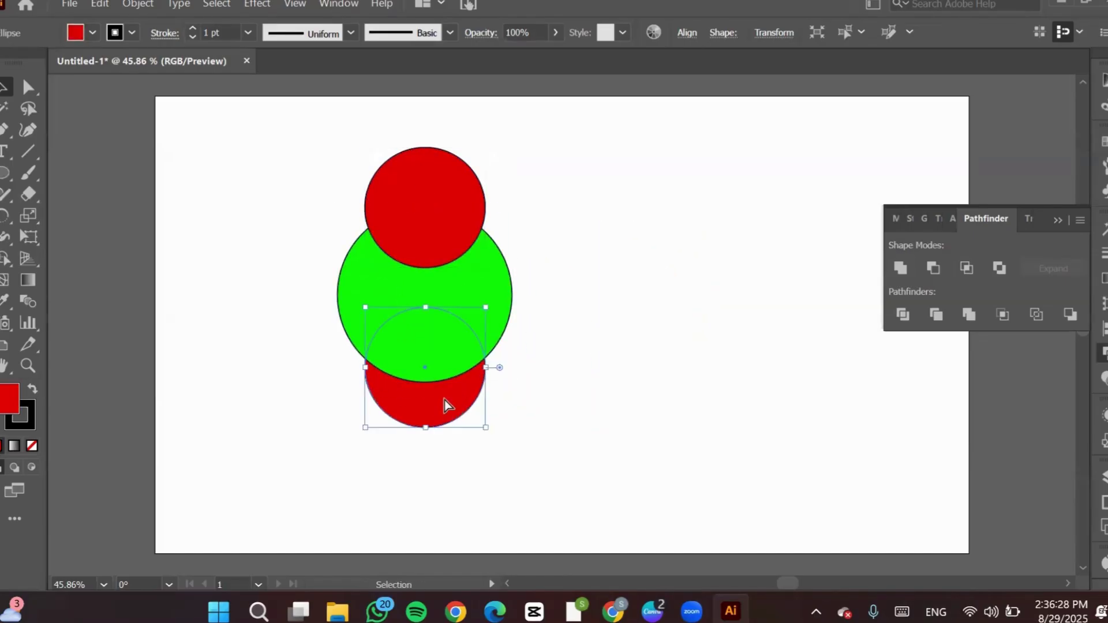
{"action": "key", "text": "ctrl+shift+bracketright"}
Try to intersect all three circles with Pathfinder and dismiss the message.
{"action": "left_click_drag", "start_coordinate": [545, 141], "coordinate": [289, 504]}
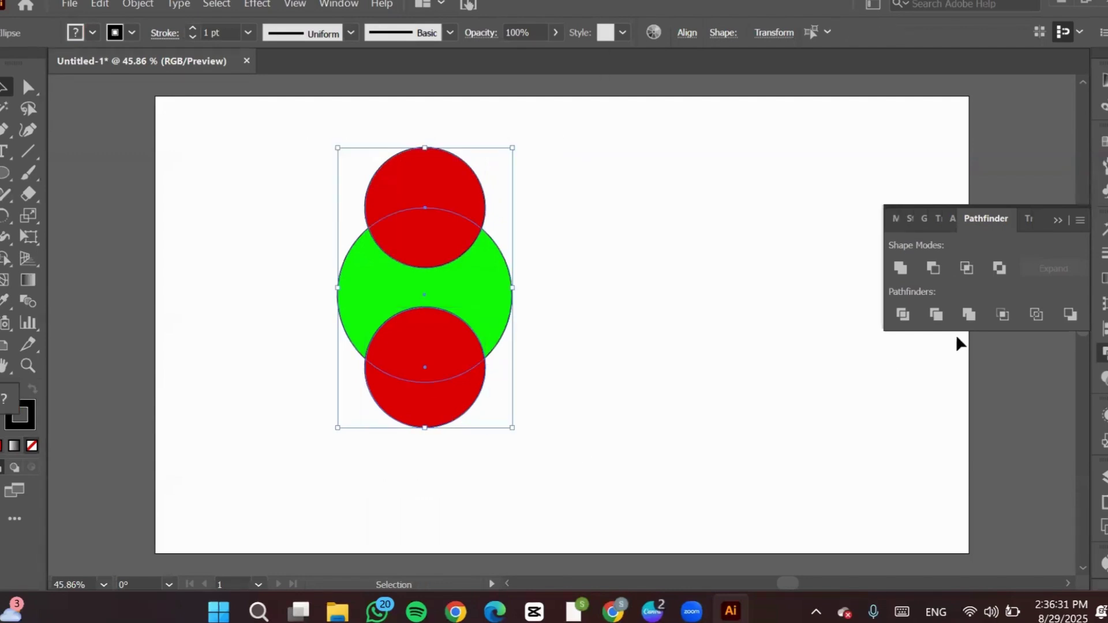
{"action": "left_click", "coordinate": [967, 270]}
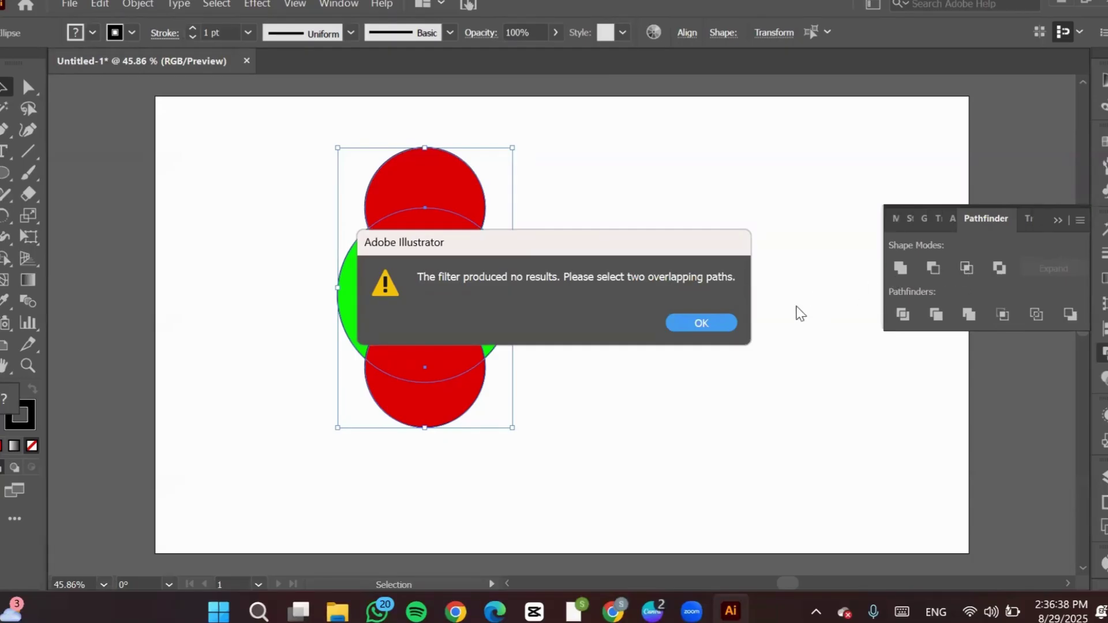
{"action": "left_click", "coordinate": [715, 321]}
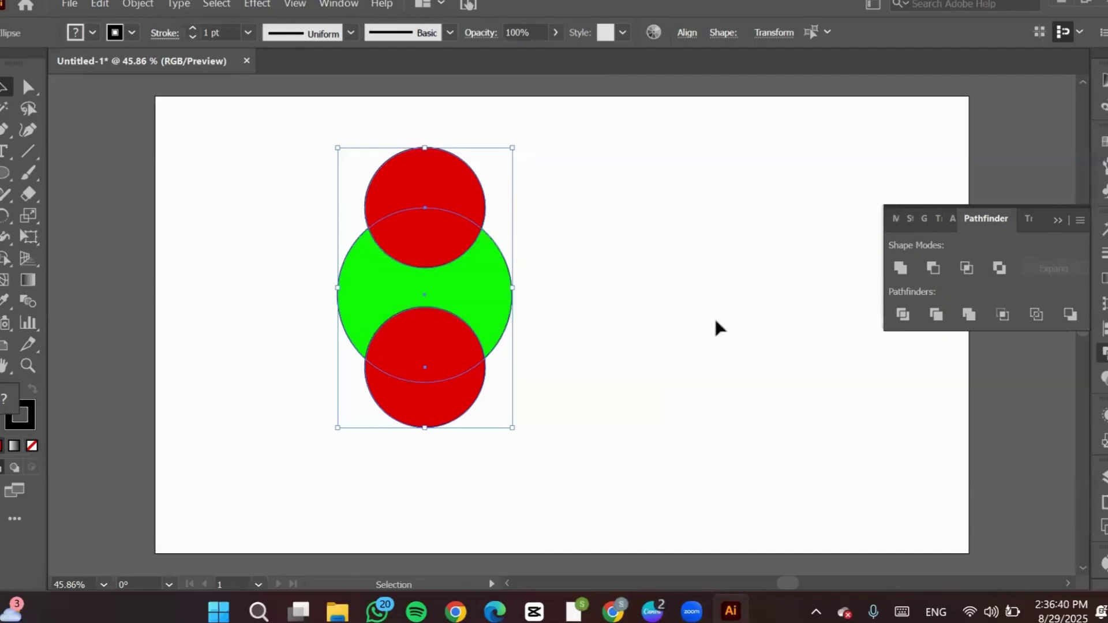
Move the upper red circle straight down until it slightly overlaps the lower red circle.
{"action": "left_click", "coordinate": [600, 293]}
{"action": "left_click_drag", "start_coordinate": [412, 209], "coordinate": [412, 250]}
{"action": "left_click_drag", "start_coordinate": [410, 255], "coordinate": [410, 263]}
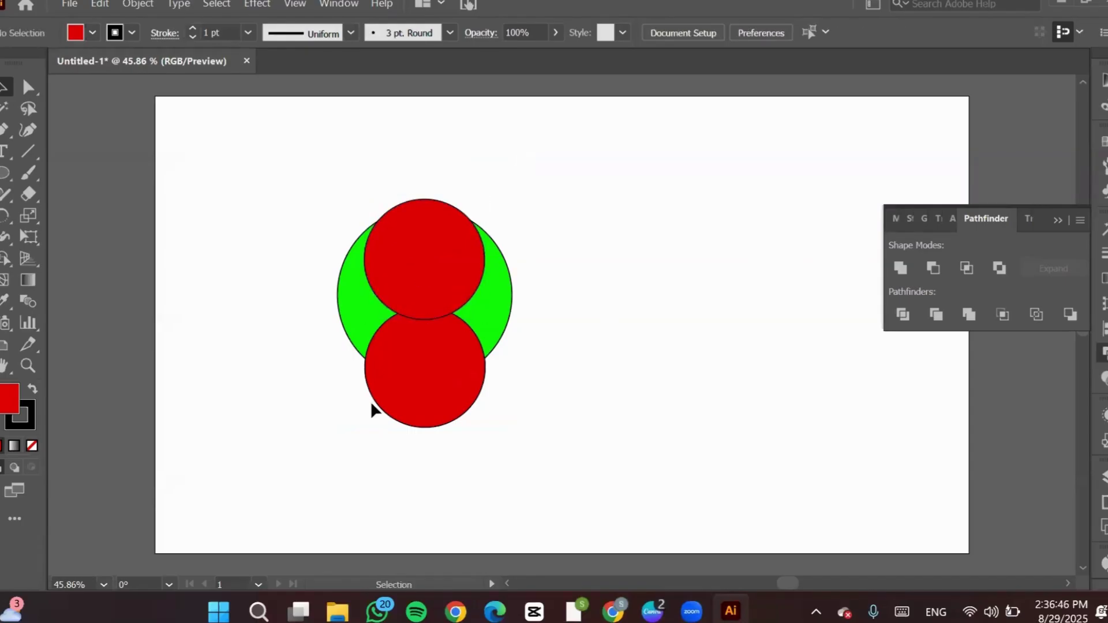
Intersect the three overlapping circles with Pathfinder and undo the intersection.
{"action": "left_click_drag", "start_coordinate": [613, 194], "coordinate": [319, 443]}
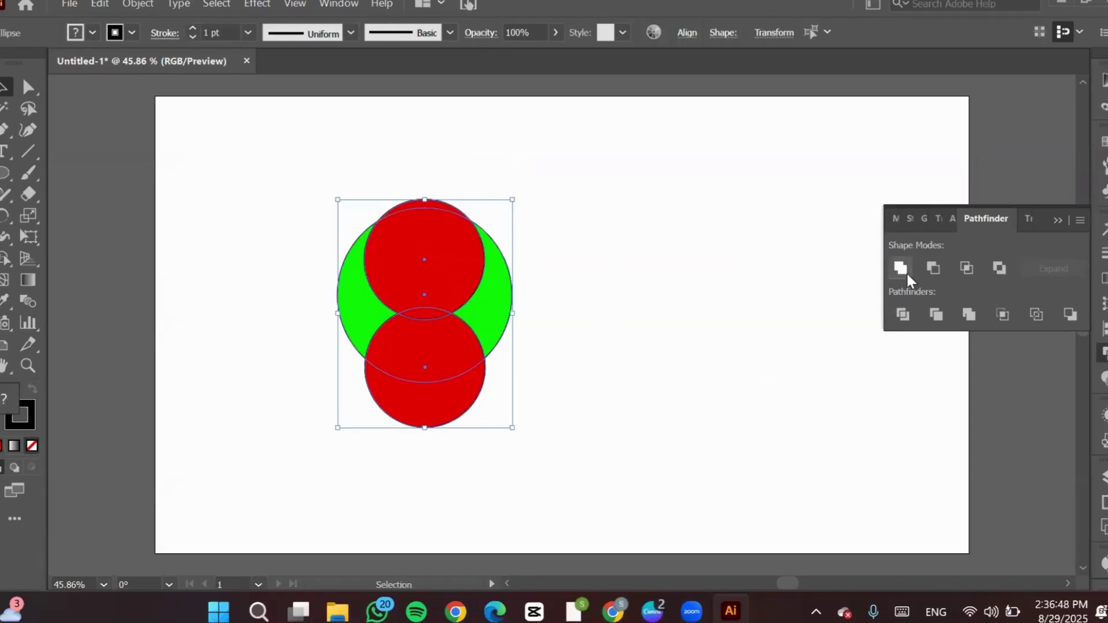
{"action": "left_click", "coordinate": [970, 265]}
{"action": "left_click", "coordinate": [648, 310]}
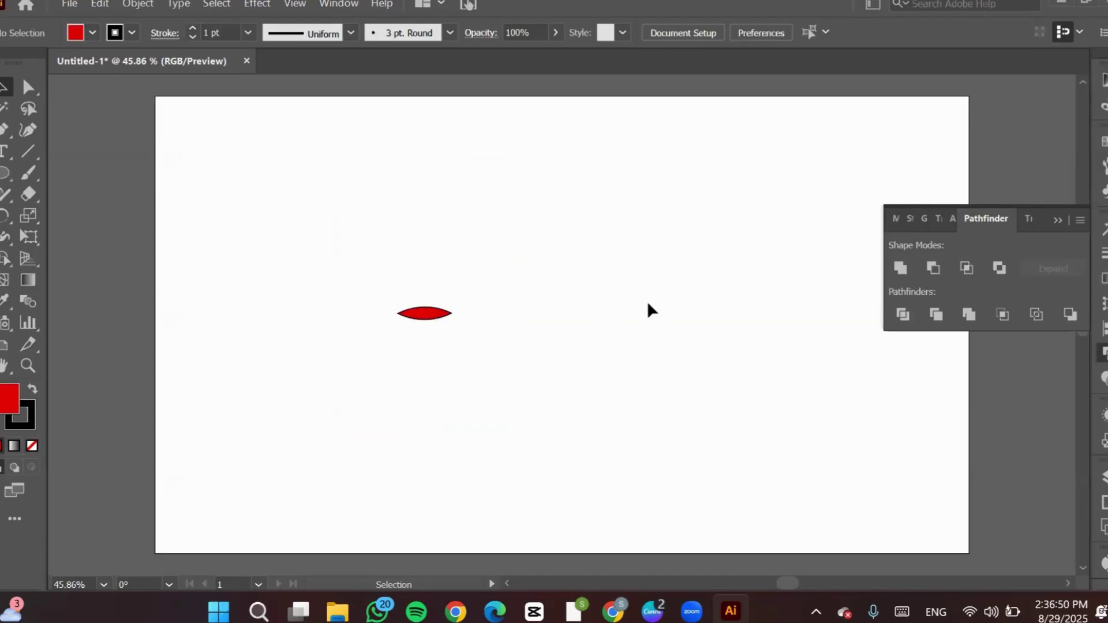
{"action": "key", "text": "ctrl+z"}
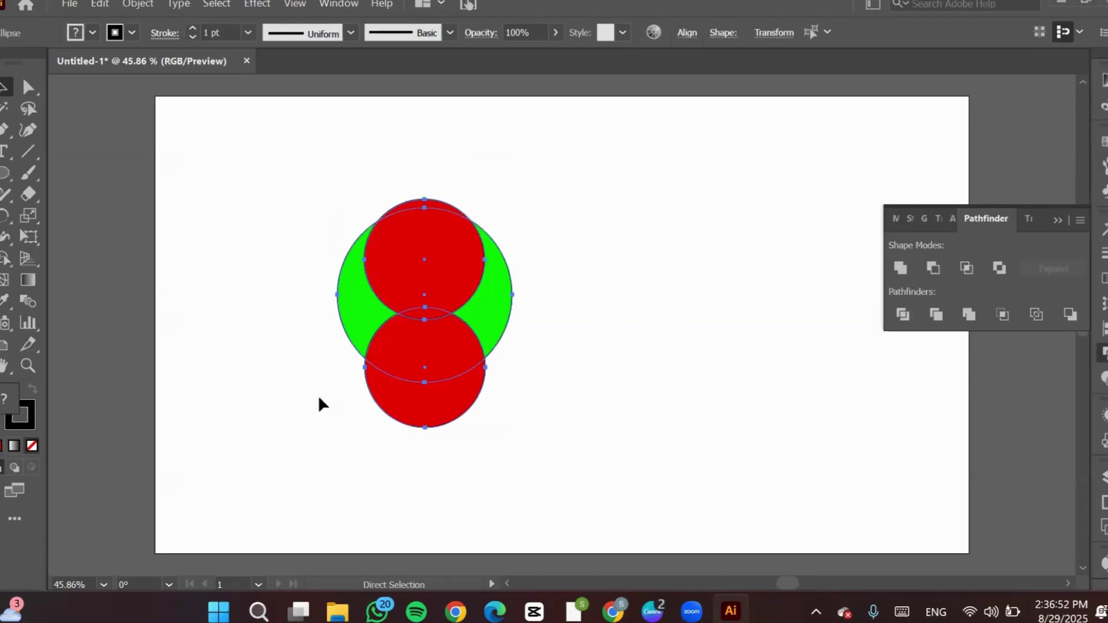
Exclude the overlapping areas of all three circles with Pathfinder, move the result up, undo both operations and clear the selection.
{"action": "left_click", "coordinate": [1006, 275]}
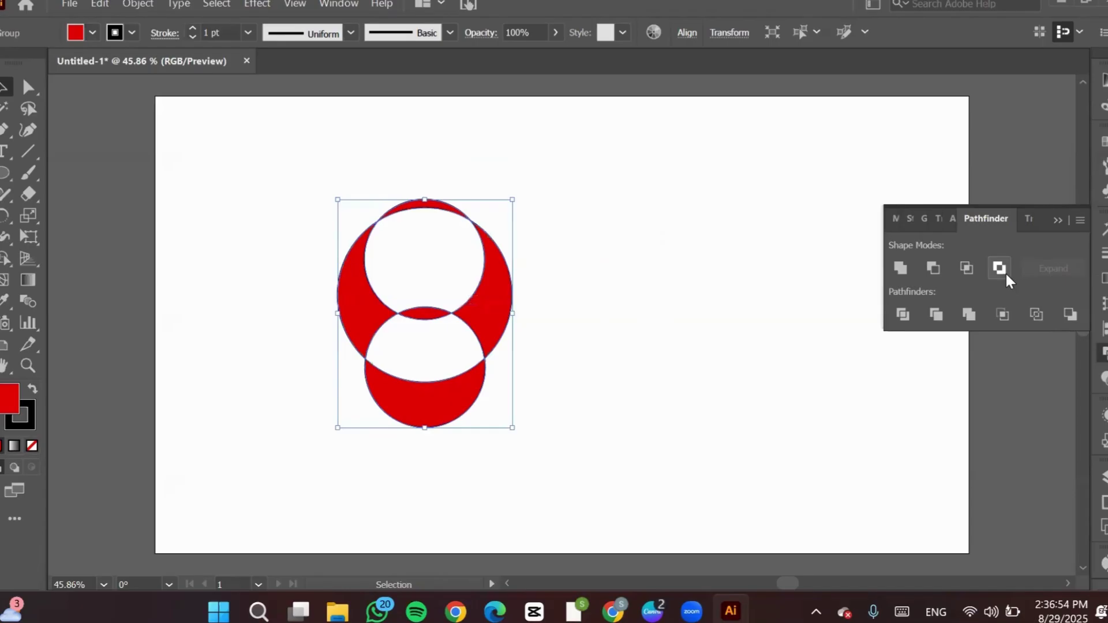
{"action": "left_click", "coordinate": [611, 265]}
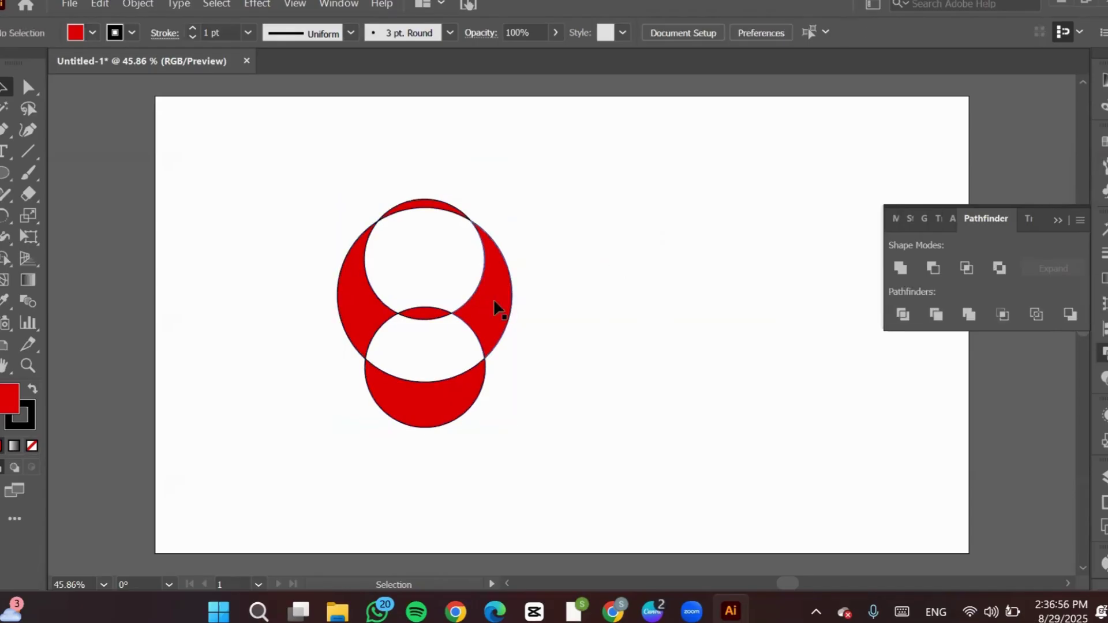
{"action": "left_click_drag", "start_coordinate": [494, 299], "coordinate": [553, 235]}
{"action": "key", "text": "ctrl+c"}
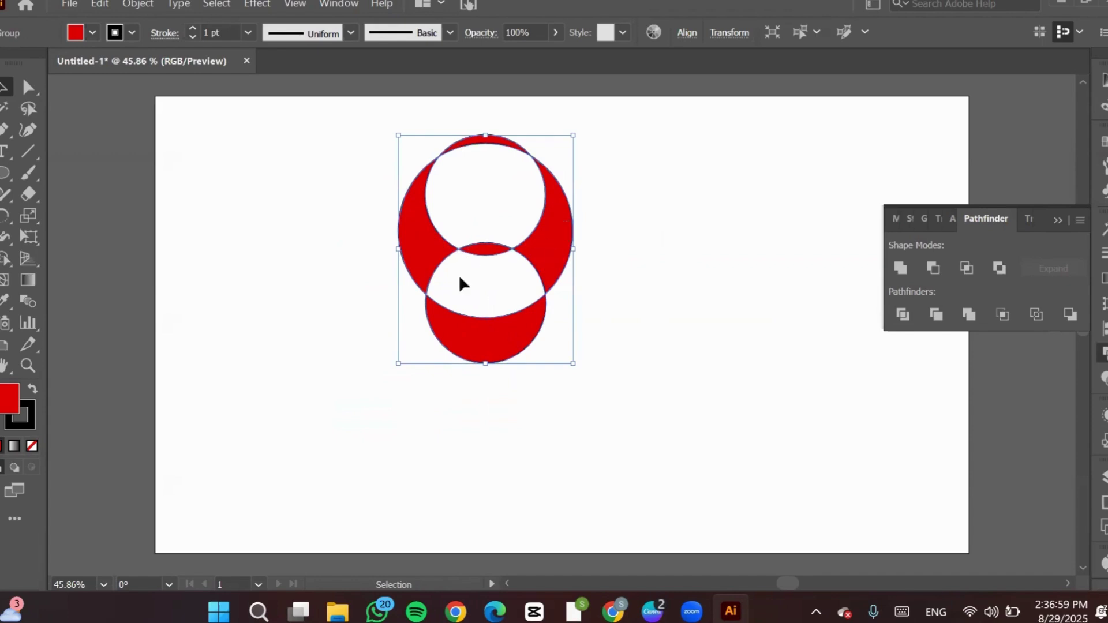
{"action": "key", "text": "ctrl"}
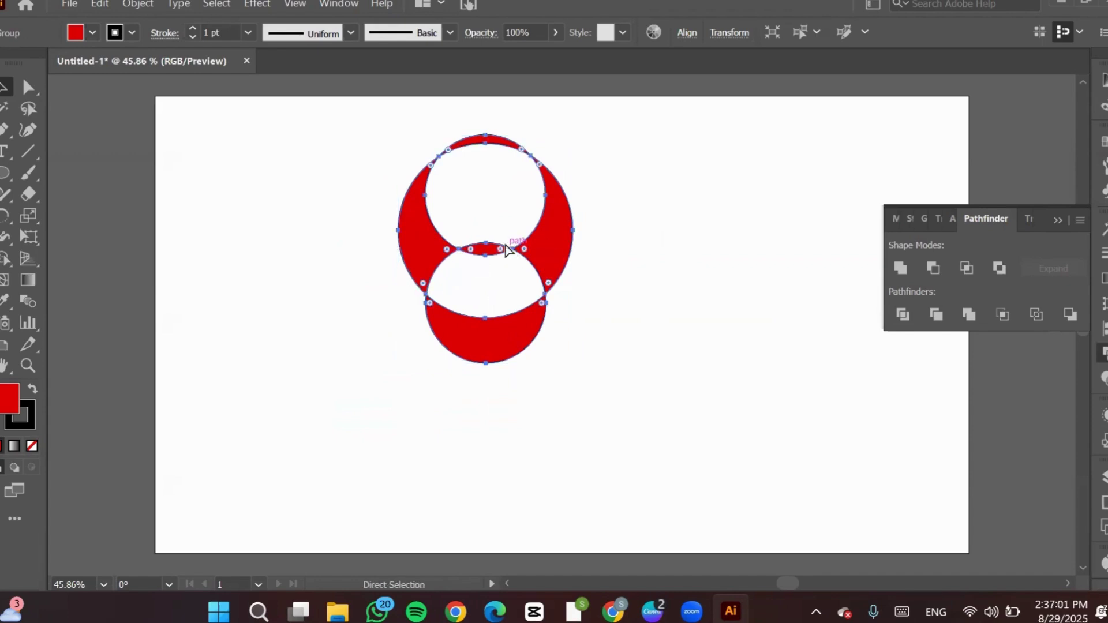
{"action": "left_click", "coordinate": [537, 216]}
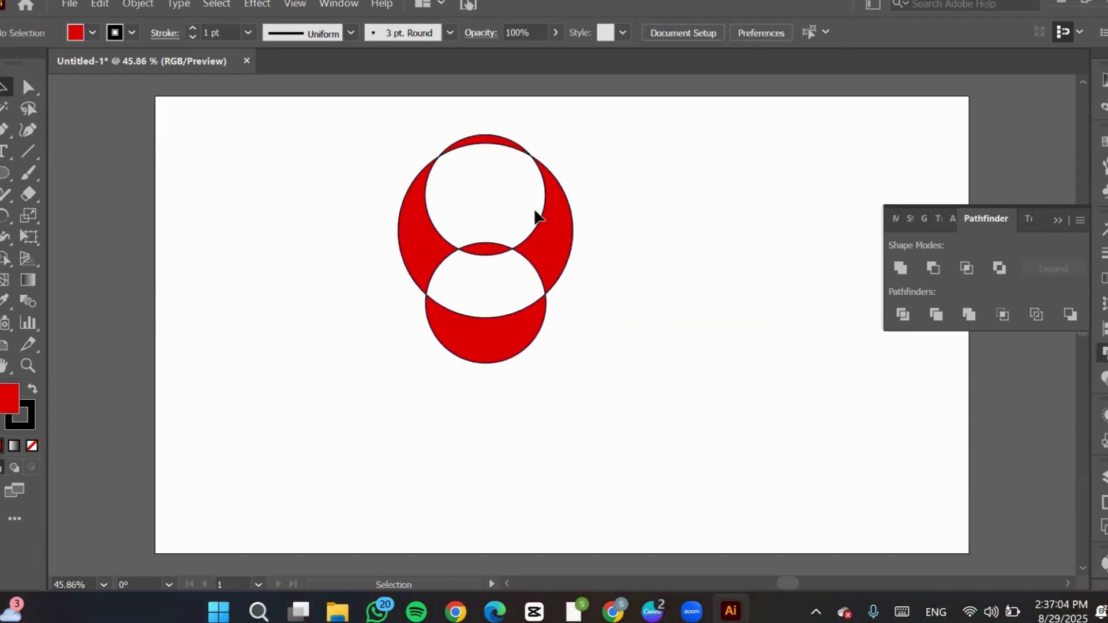
{"action": "key", "text": "ctrl+z"}
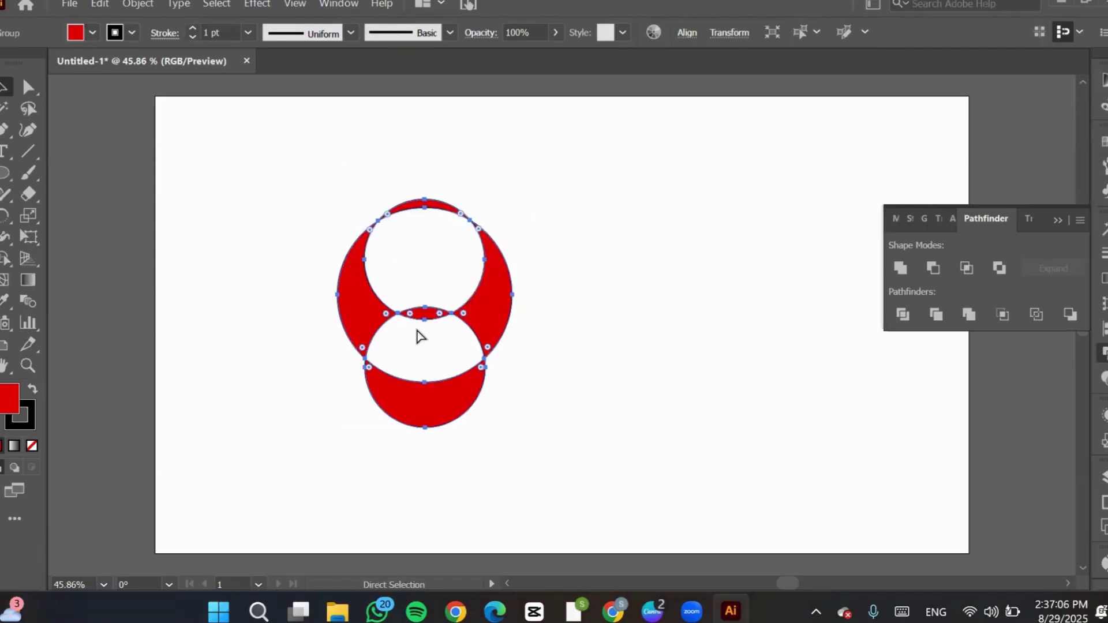
{"action": "key", "text": "ctrl+z"}
{"action": "left_click", "coordinate": [576, 280]}
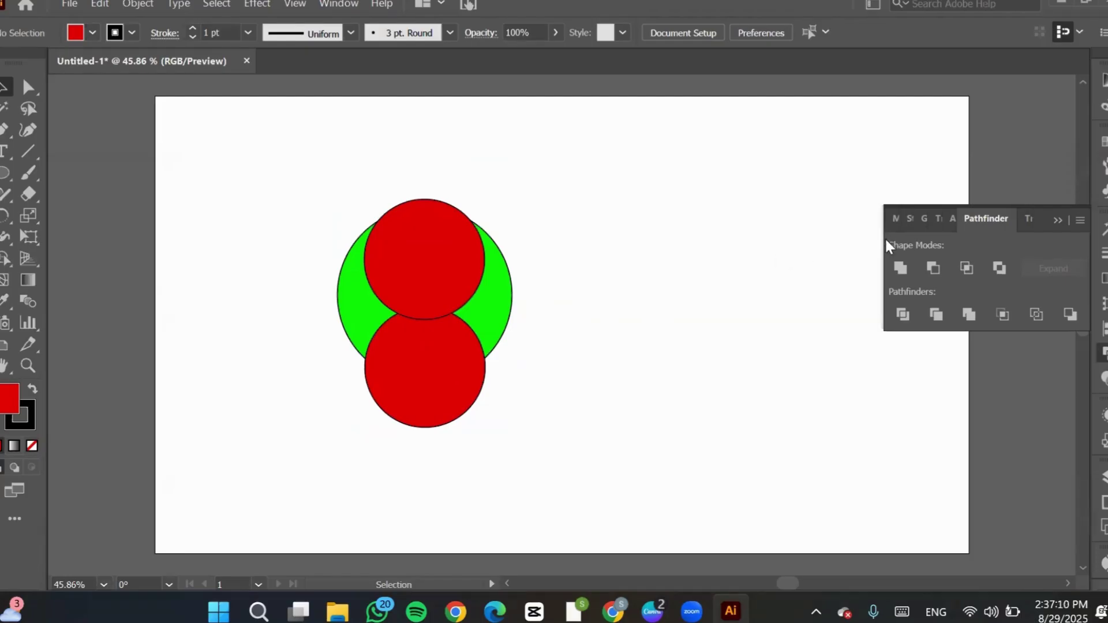
Subtract both red circles from the green circle with Minus Front and move the remaining green pieces up.
{"action": "left_click_drag", "start_coordinate": [549, 162], "coordinate": [303, 489]}
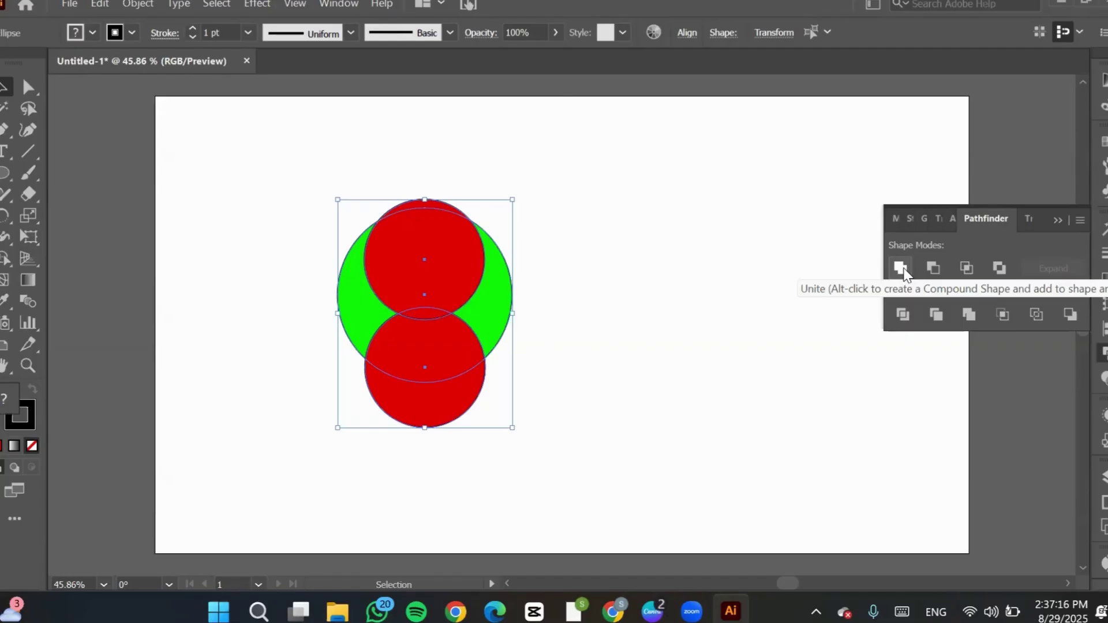
{"action": "left_click_drag", "start_coordinate": [573, 201], "coordinate": [290, 460]}
{"action": "left_click", "coordinate": [937, 270]}
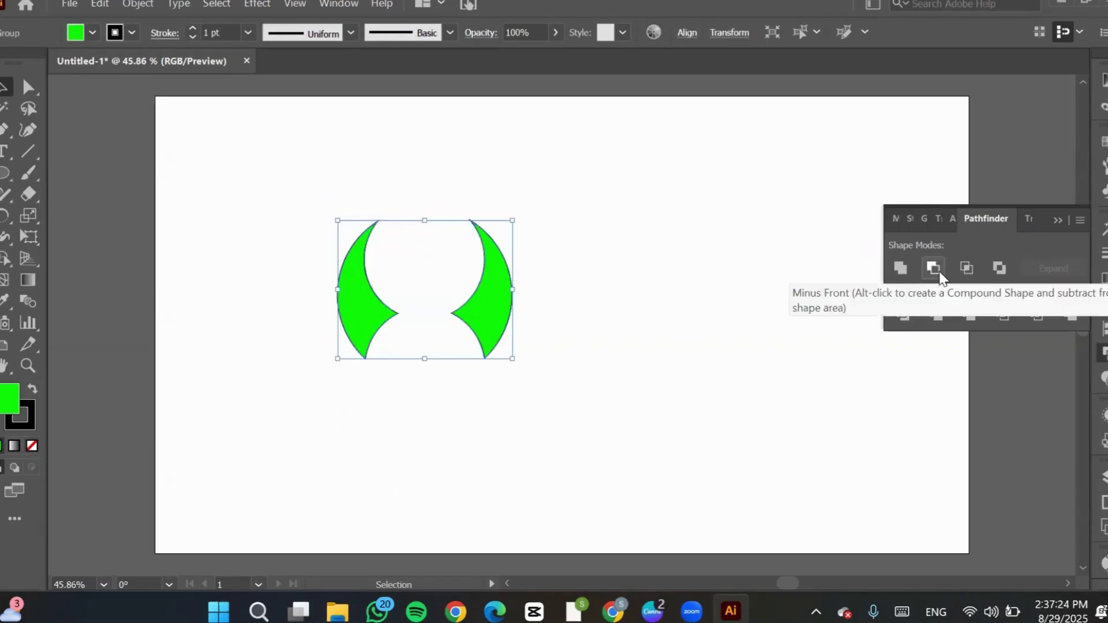
{"action": "left_click", "coordinate": [621, 296]}
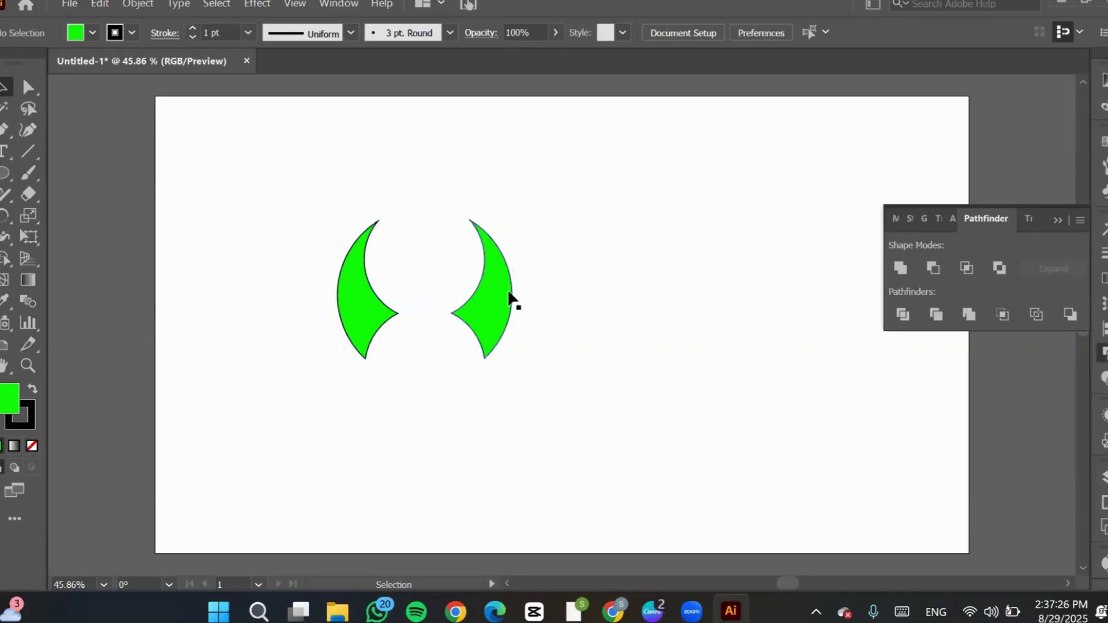
{"action": "left_click_drag", "start_coordinate": [483, 321], "coordinate": [523, 278]}
{"action": "left_click", "coordinate": [666, 292]}
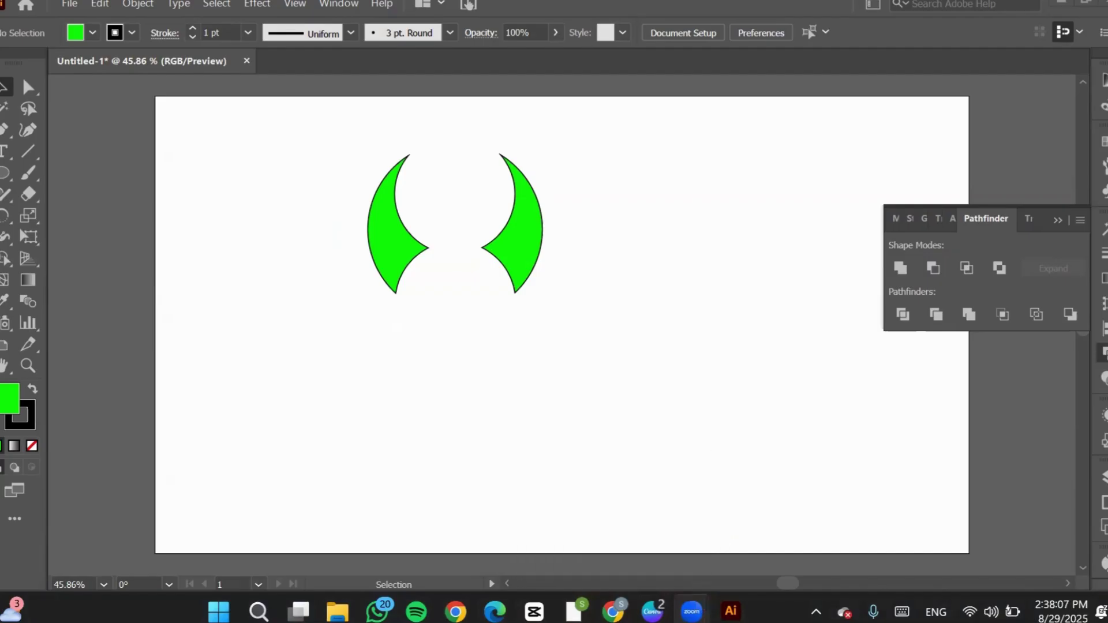
Switch back to Illustrator, undo the move and the Minus Front operation, and clear the selection.
{"action": "left_click", "coordinate": [731, 611]}
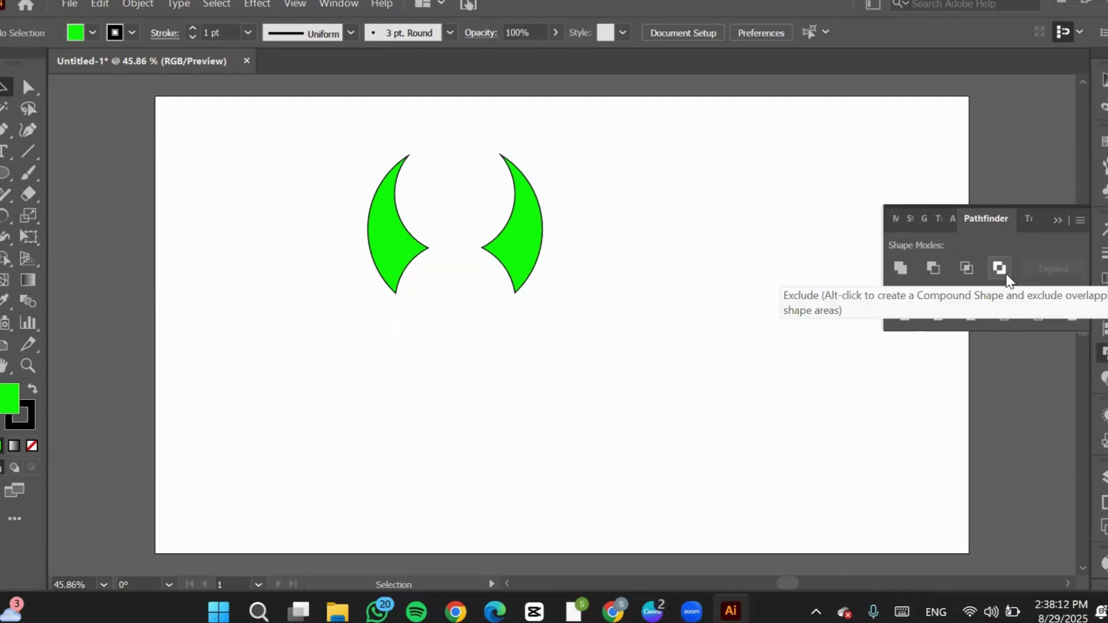
{"action": "key", "text": "ctrl+z"}
{"action": "key", "text": "ctrl+z"}
{"action": "key", "text": "ctrl+z"}
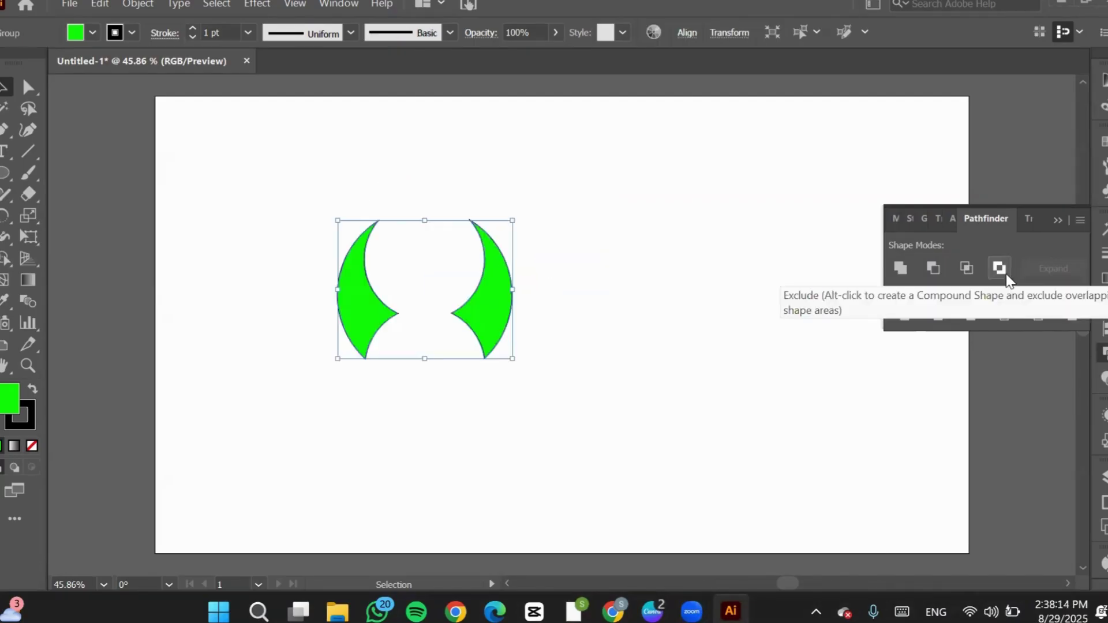
{"action": "left_click", "coordinate": [536, 373]}
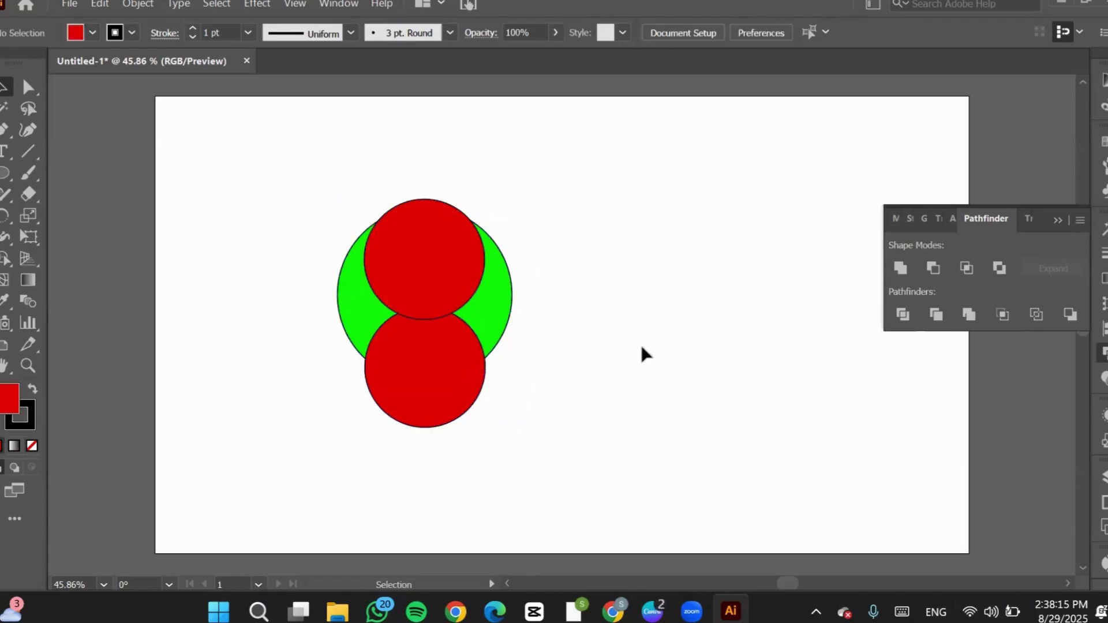
Apply Exclude to all three circles, select the resulting group and undo the exclusion.
{"action": "left_click_drag", "start_coordinate": [412, 373], "coordinate": [282, 492]}
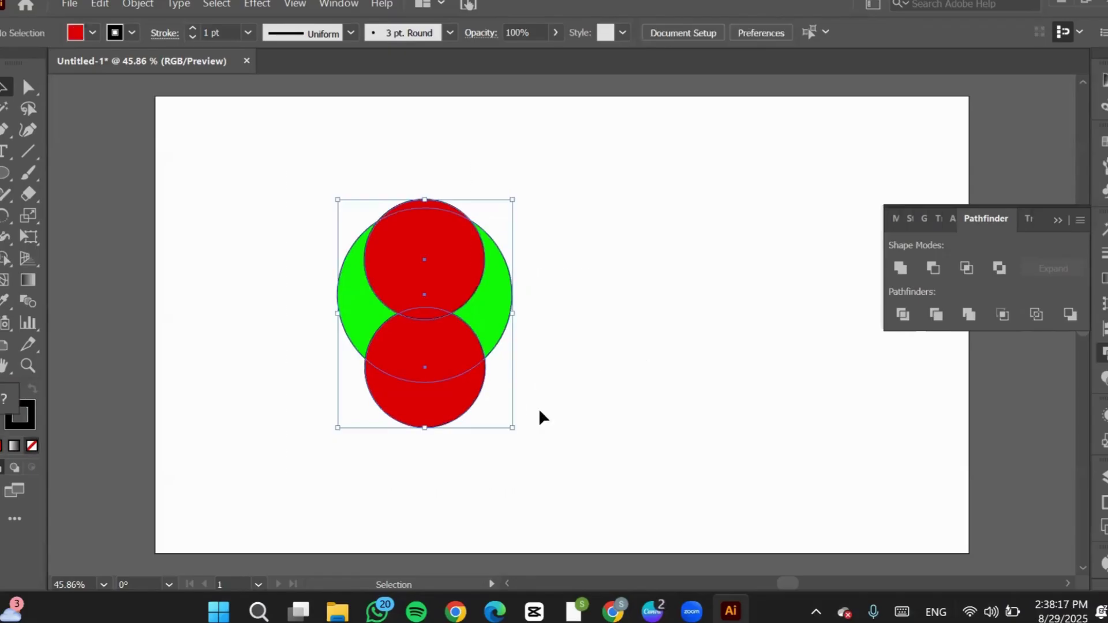
{"action": "left_click", "coordinate": [1000, 268]}
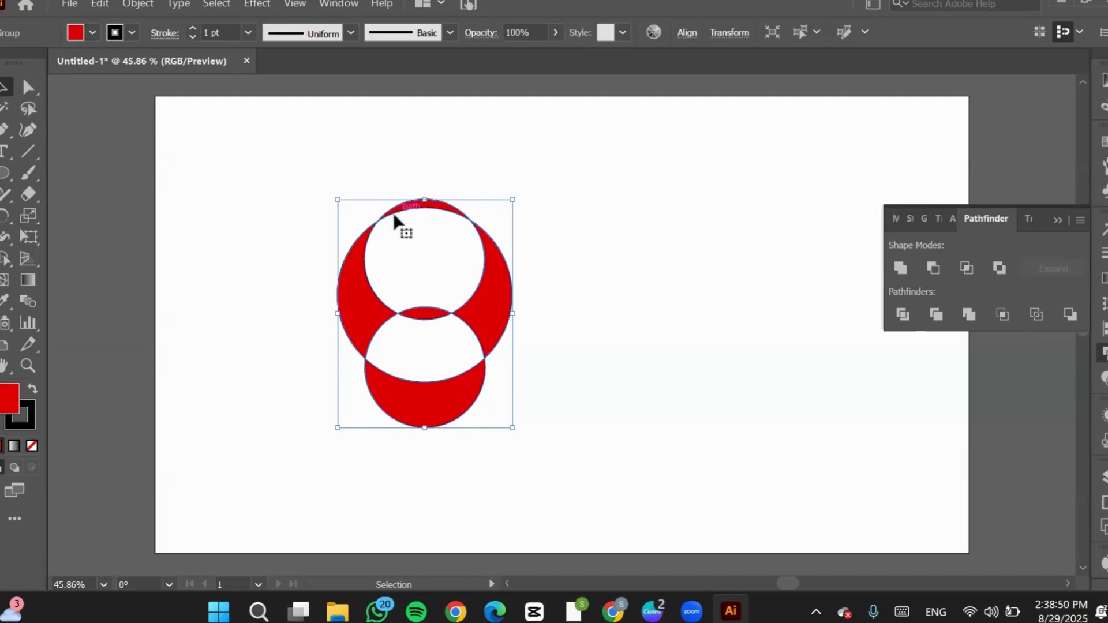
{"action": "left_click", "coordinate": [592, 337]}
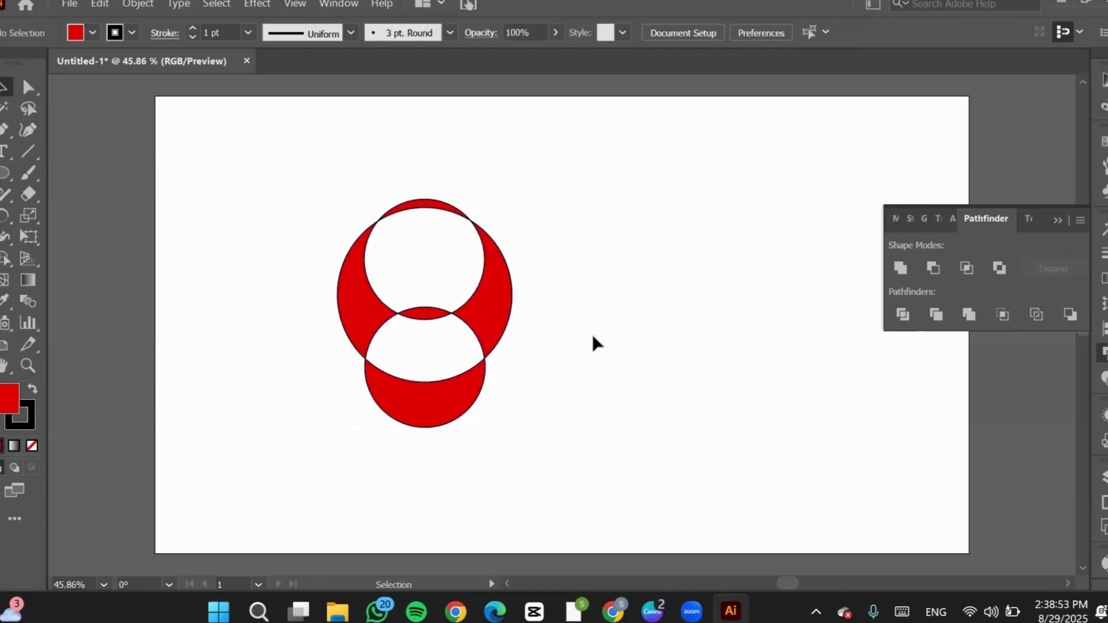
{"action": "left_click", "coordinate": [494, 302]}
{"action": "key", "text": "ctrl+z"}
{"action": "key", "text": "ctrl+z"}
{"action": "key", "text": "ctrl+z"}
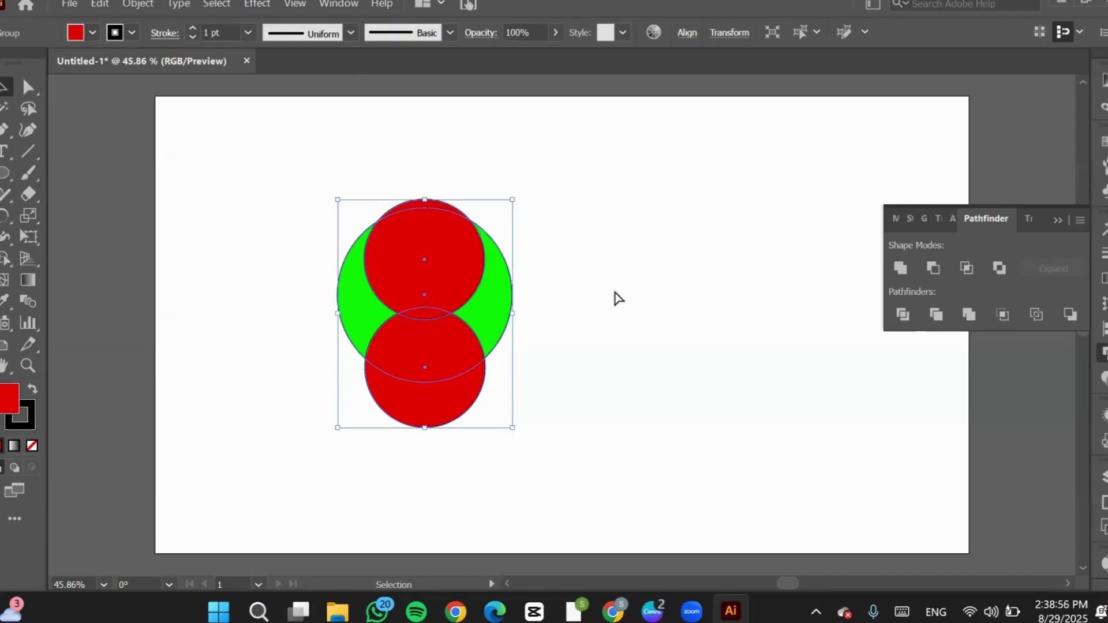
Select only the two red circles, exclude their overlapping area with Pathfinder, and clear the selection.
{"action": "left_click", "coordinate": [435, 358]}
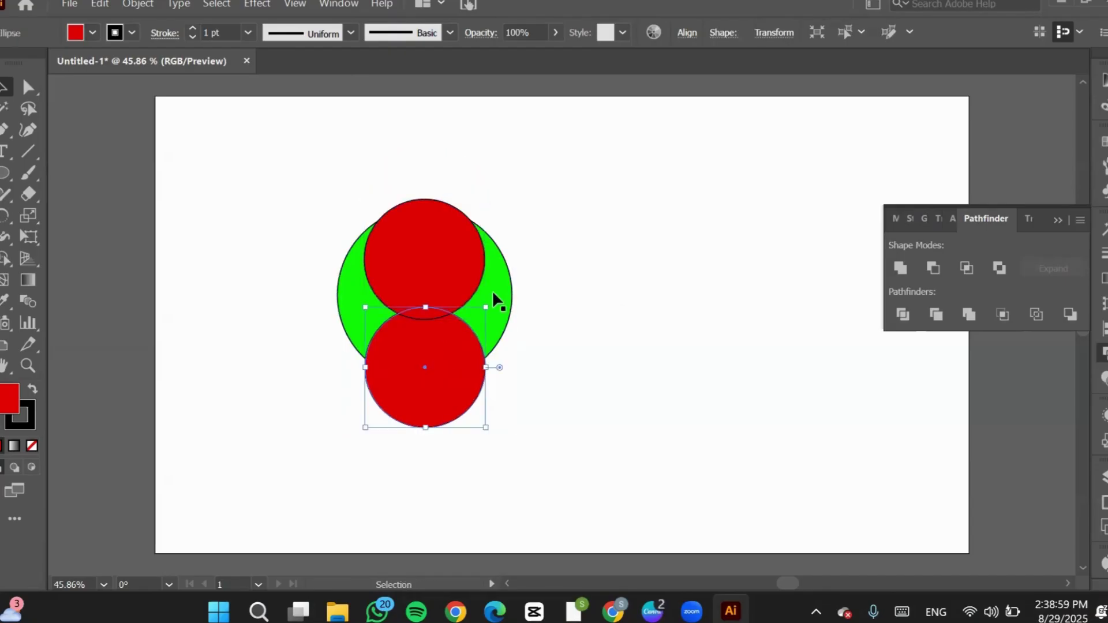
{"action": "left_click", "coordinate": [573, 263]}
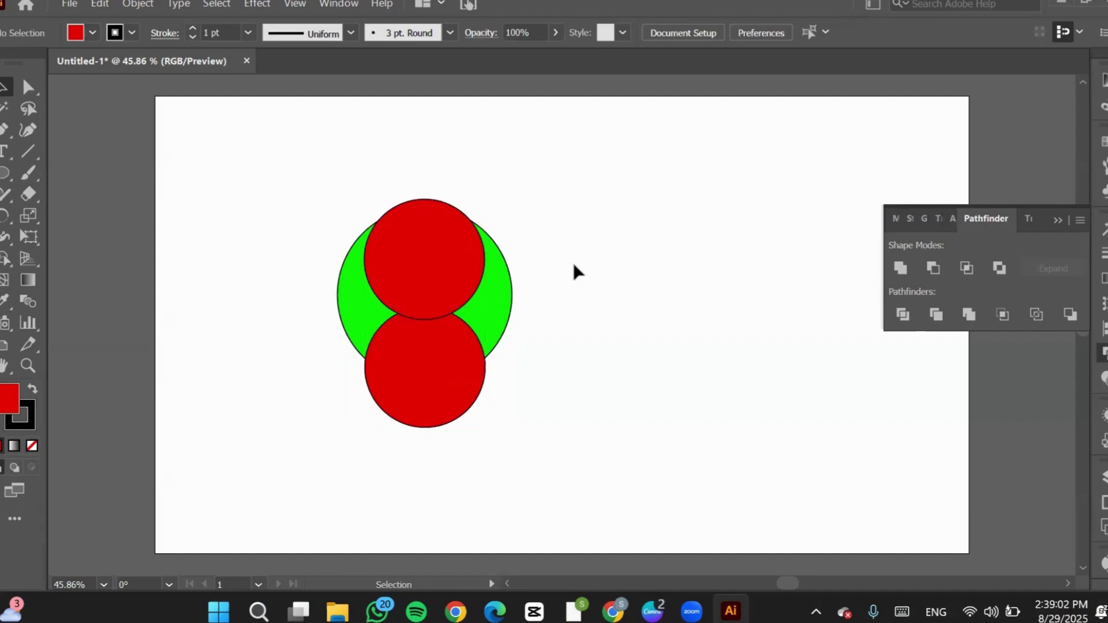
{"action": "left_click", "coordinate": [387, 290]}
{"action": "left_click", "coordinate": [419, 377], "text": "shift"}
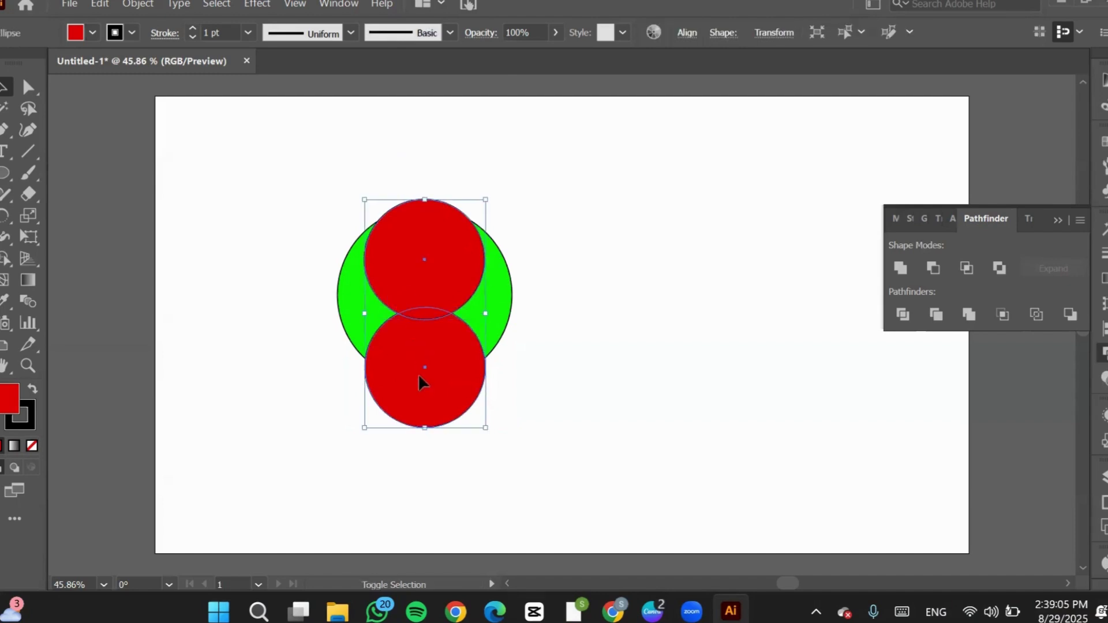
{"action": "left_click", "coordinate": [1000, 268]}
{"action": "left_click", "coordinate": [661, 327]}
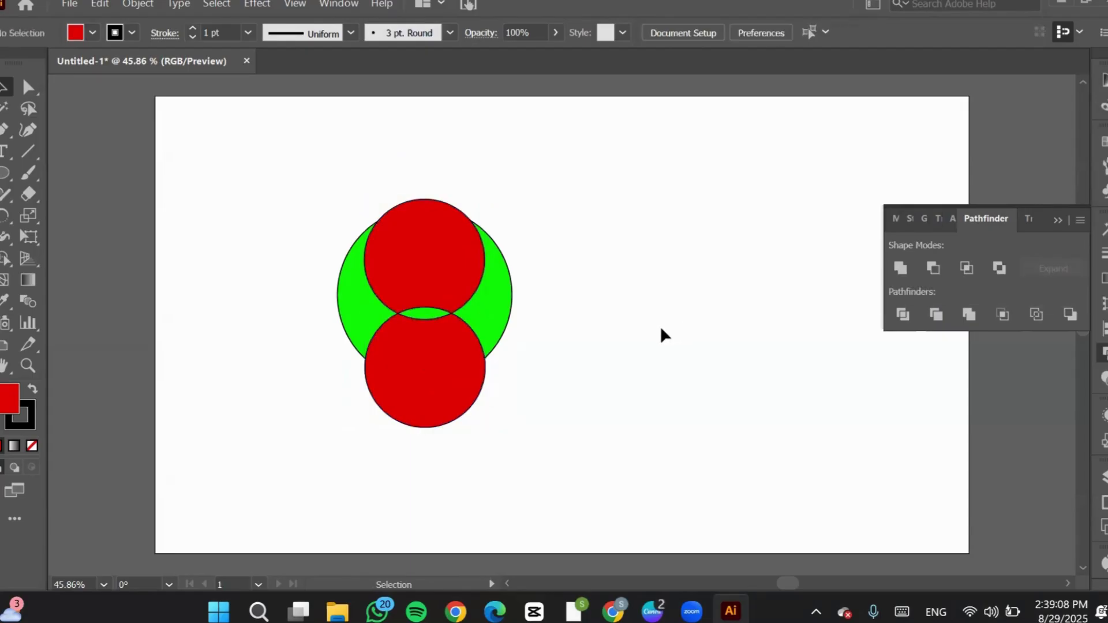
Exclude the overlaps between all the red and green shapes with Pathfinder, and undo both this and the earlier exclusion of the red circles.
{"action": "left_click_drag", "start_coordinate": [574, 143], "coordinate": [272, 512]}
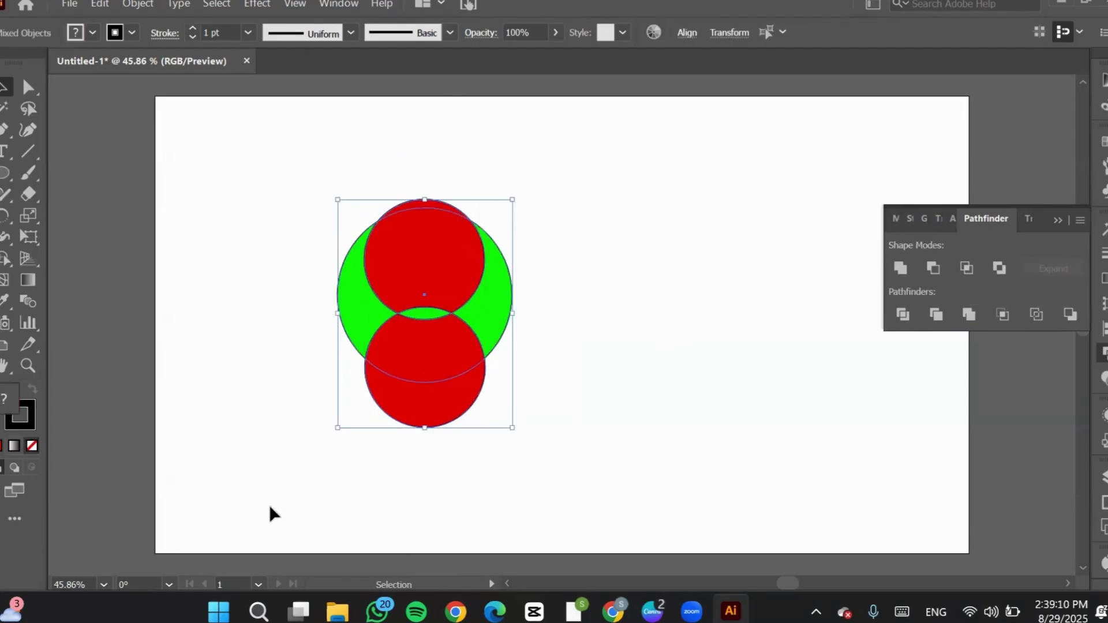
{"action": "left_click", "coordinate": [1000, 268]}
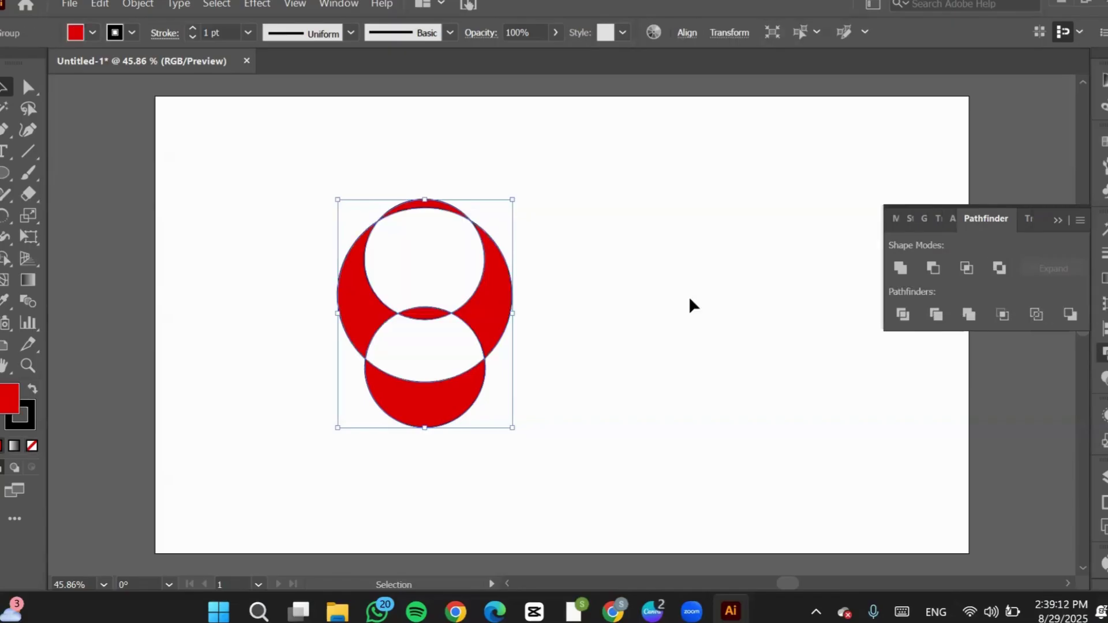
{"action": "key", "text": "ctrl+z"}
{"action": "key", "text": "ctrl+z"}
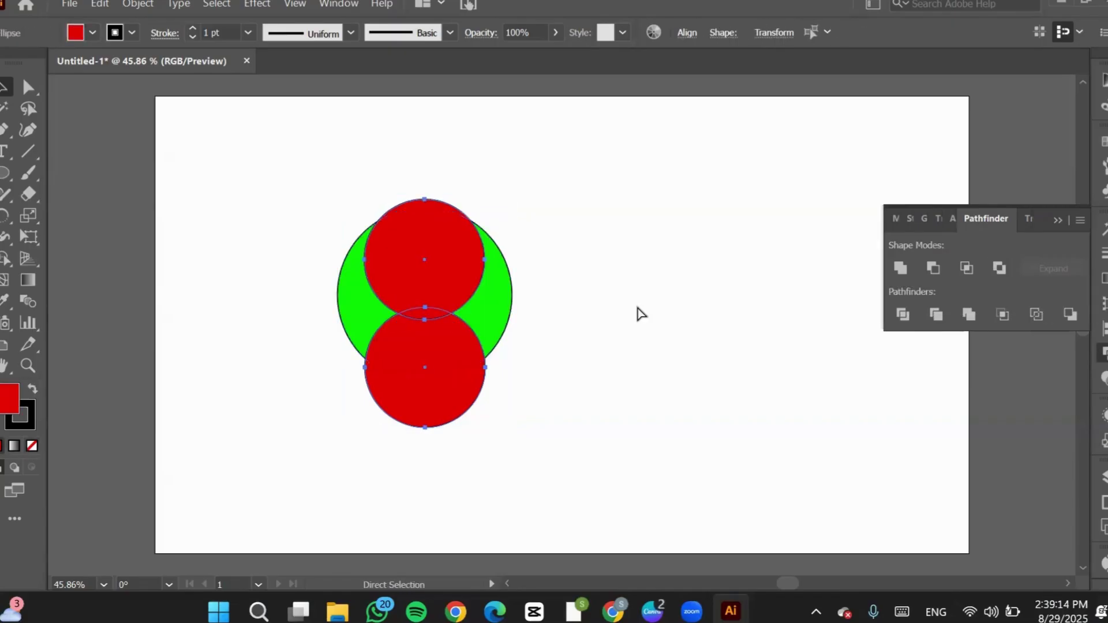
Undo the earlier move of the upper red circle and clear the selection.
{"action": "key", "text": "ctrl+z"}
{"action": "key", "text": "ctrl+z"}
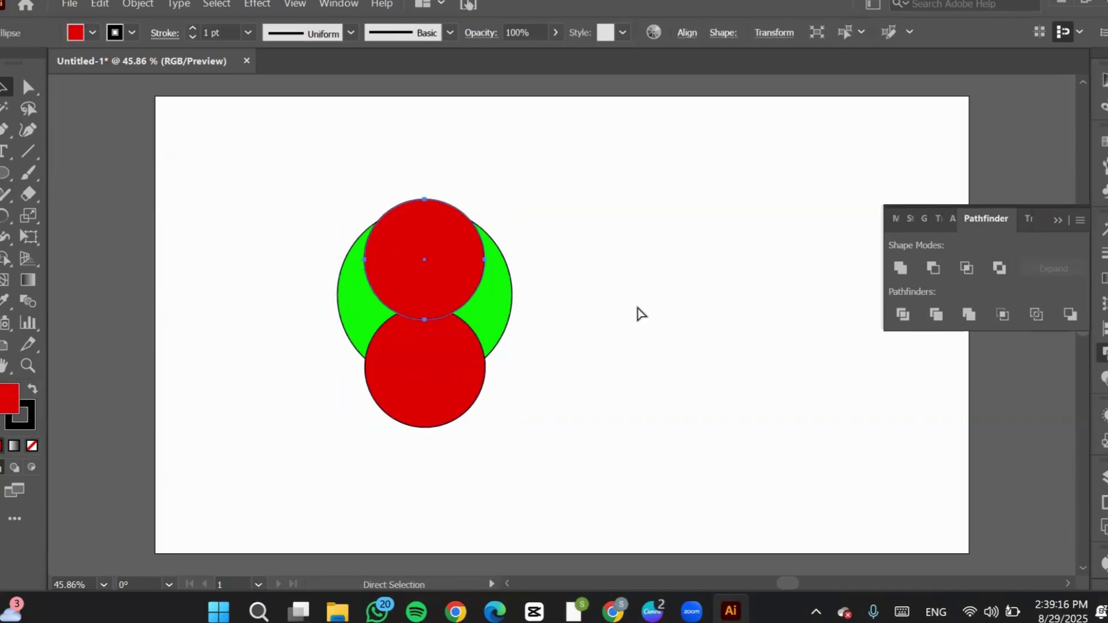
{"action": "key", "text": "ctrl+shift+z"}
{"action": "key", "text": "v"}
{"action": "left_click", "coordinate": [570, 217]}
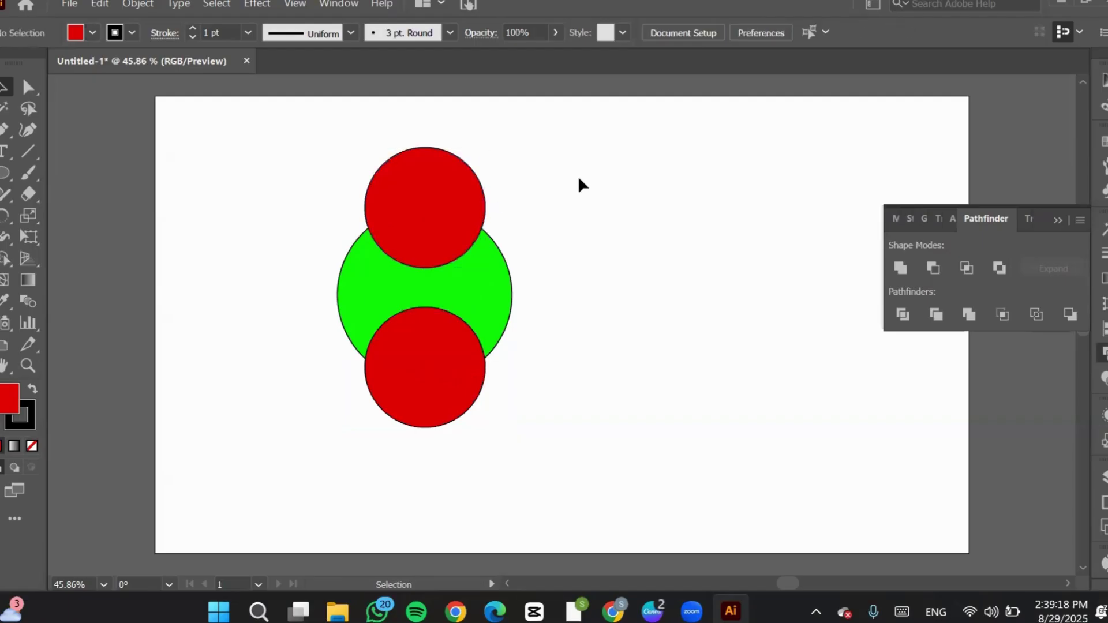
Apply Exclude to all three circles, ungroup the resulting pieces and clear the selection.
{"action": "left_click_drag", "start_coordinate": [579, 182], "coordinate": [338, 482]}
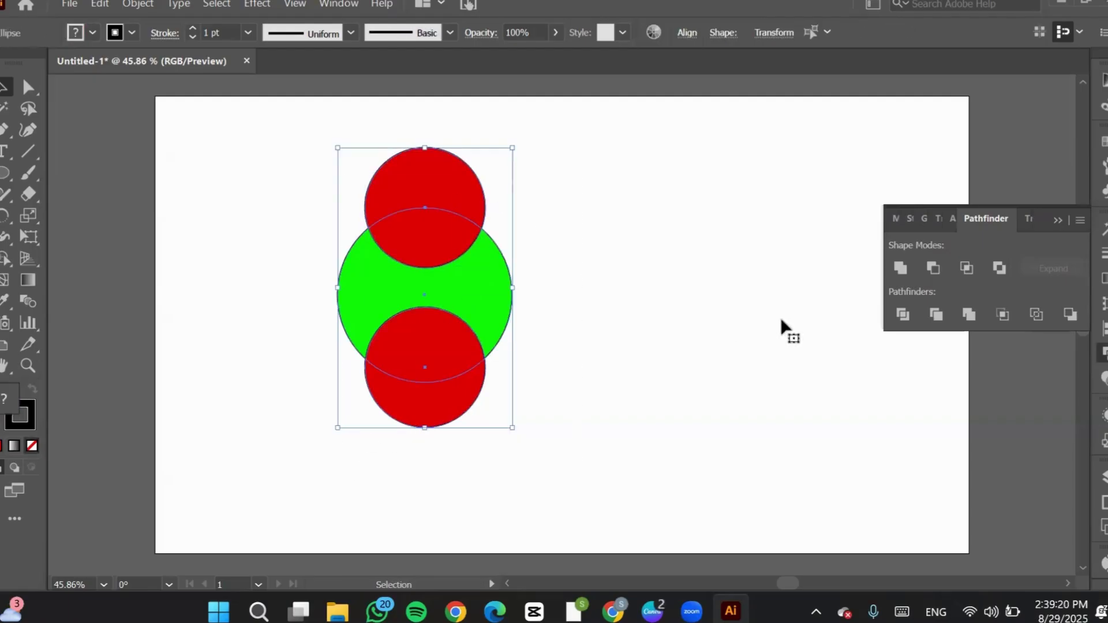
{"action": "left_click", "coordinate": [1000, 266]}
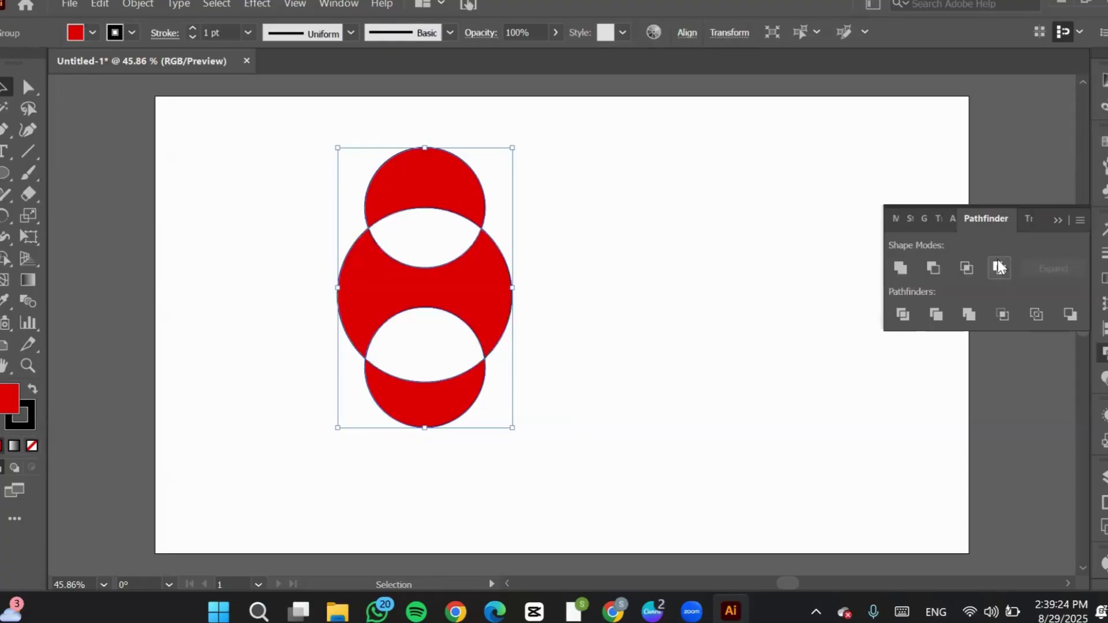
{"action": "left_click", "coordinate": [628, 255]}
{"action": "left_click", "coordinate": [429, 206]}
{"action": "key", "text": "ctrl"}
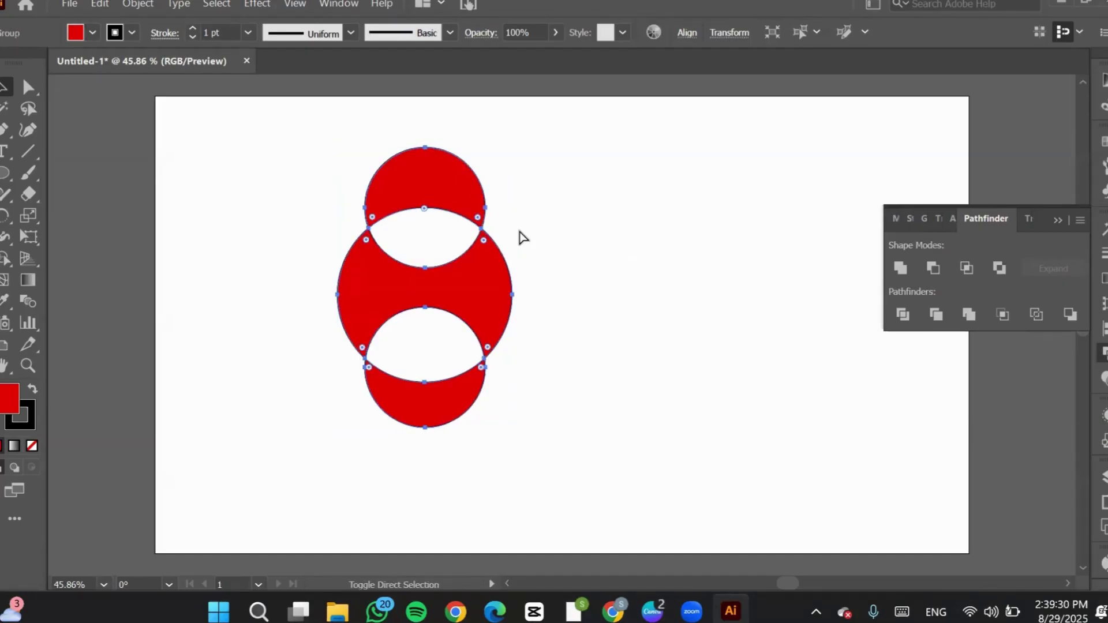
{"action": "left_click", "coordinate": [496, 213]}
Move the upper and lower crescents away from the central piece into the artboard's empty right side.
{"action": "left_click_drag", "start_coordinate": [425, 200], "coordinate": [572, 168]}
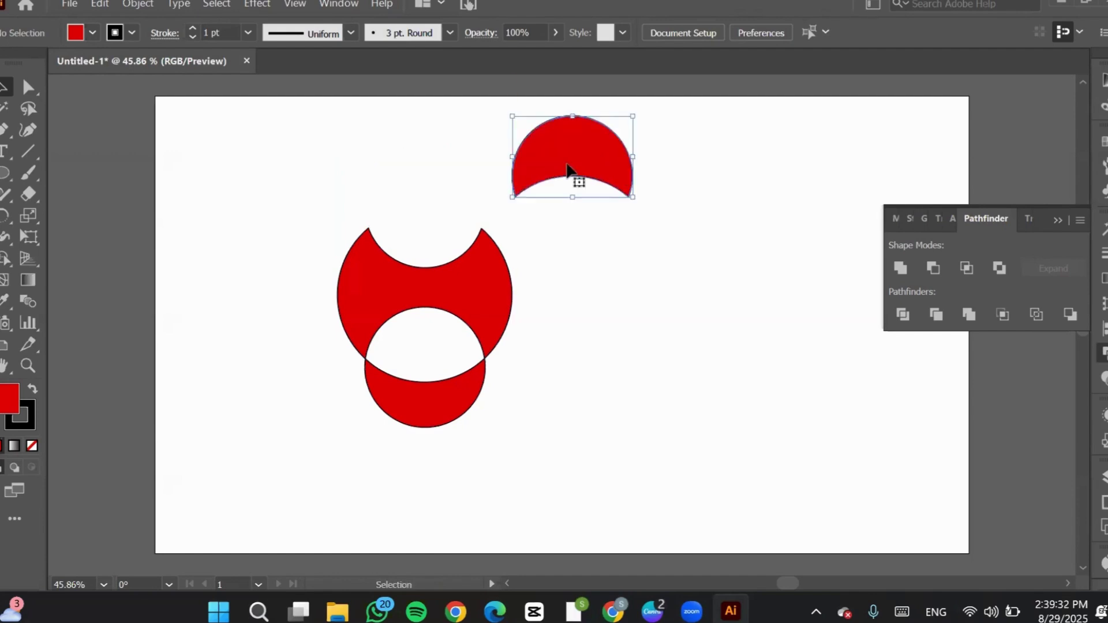
{"action": "left_click_drag", "start_coordinate": [401, 408], "coordinate": [722, 321]}
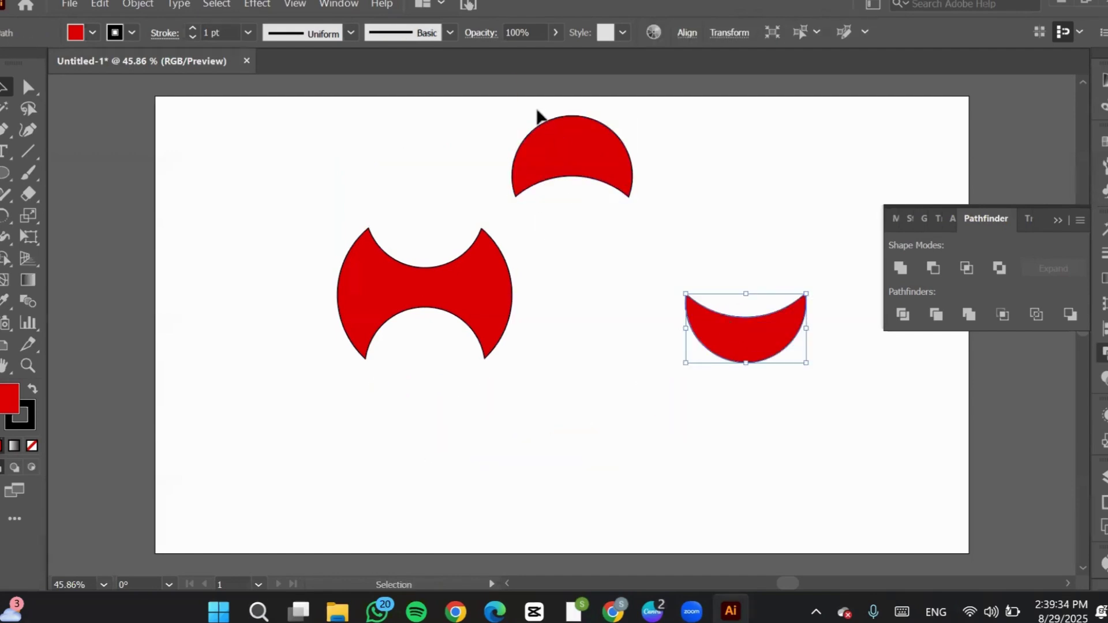
{"action": "left_click_drag", "start_coordinate": [558, 135], "coordinate": [720, 148]}
{"action": "double_click", "coordinate": [494, 285]}
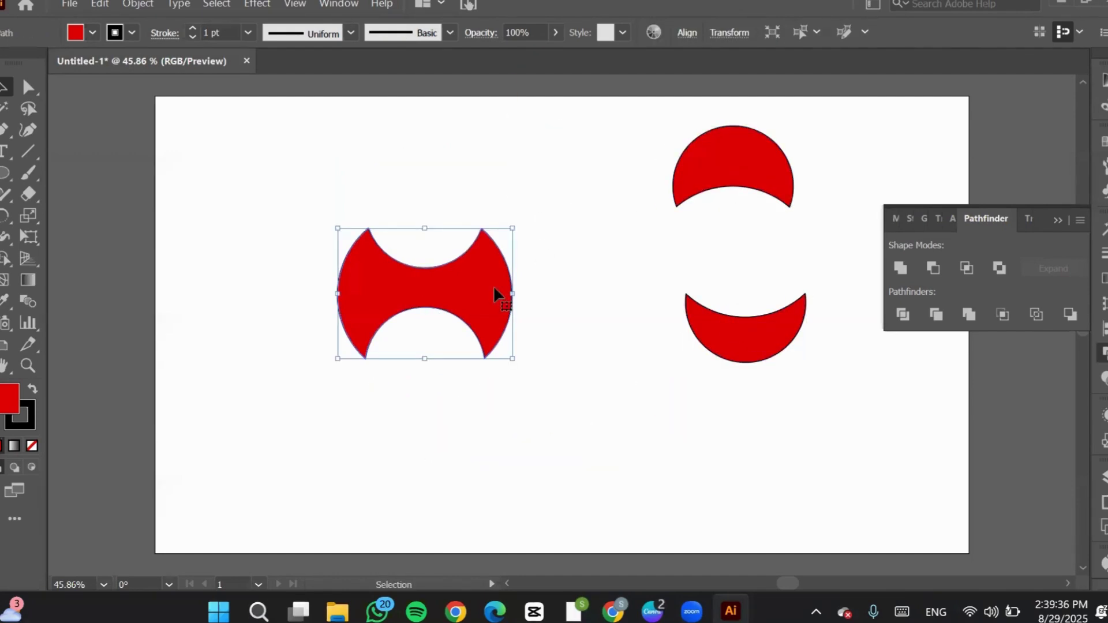
{"action": "left_click", "coordinate": [477, 392]}
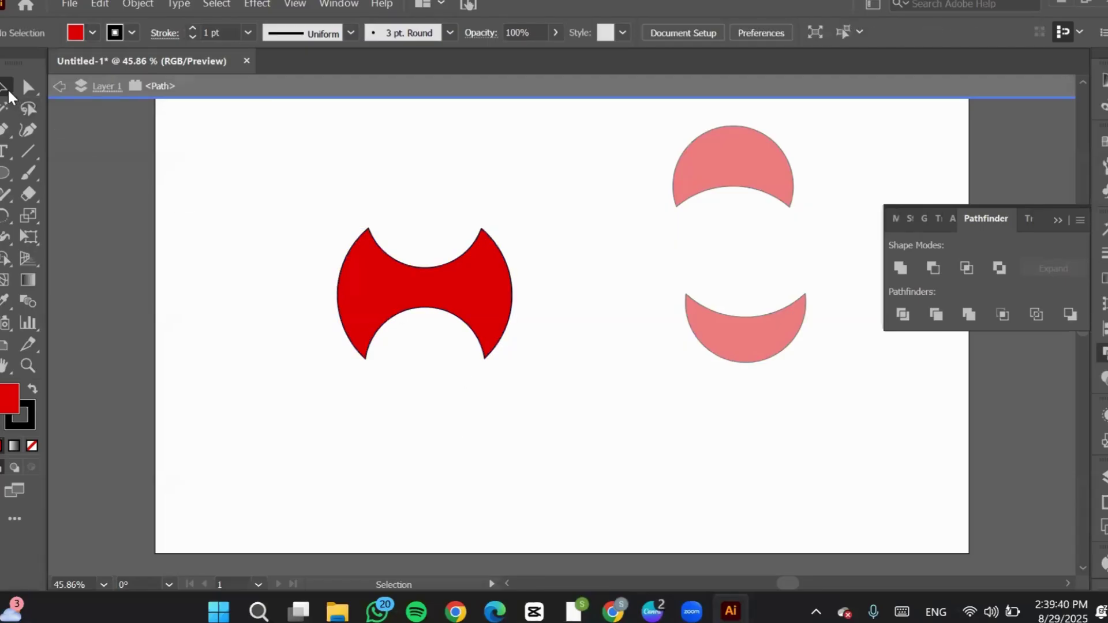
{"action": "double_click", "coordinate": [260, 237]}
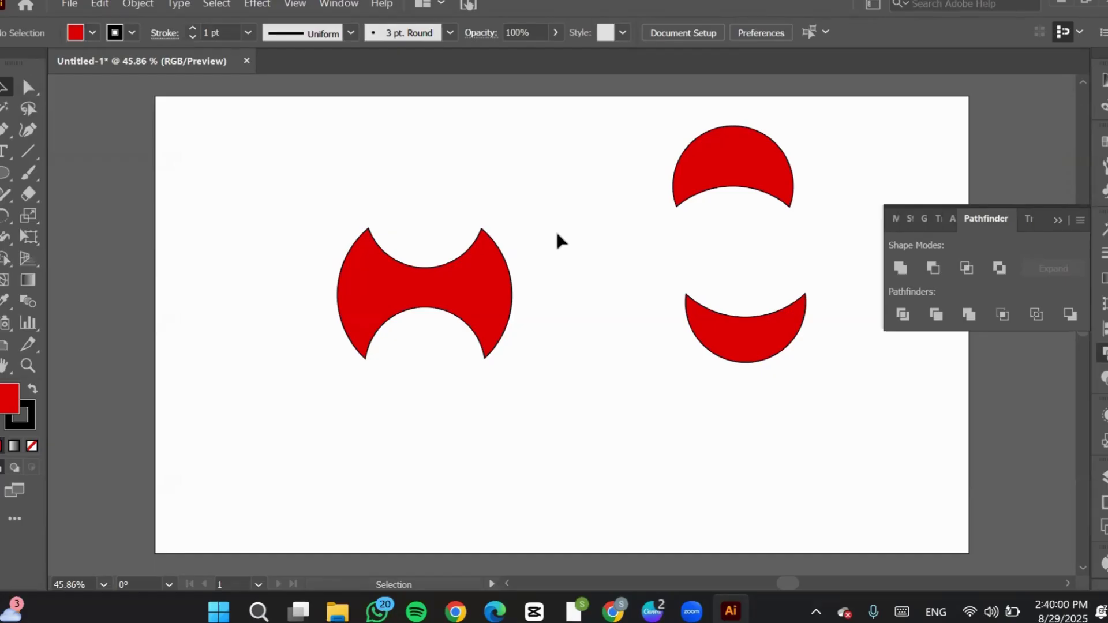
Move both crescents back onto the central piece so each one overlaps a notch.
{"action": "left_click_drag", "start_coordinate": [724, 178], "coordinate": [411, 213]}
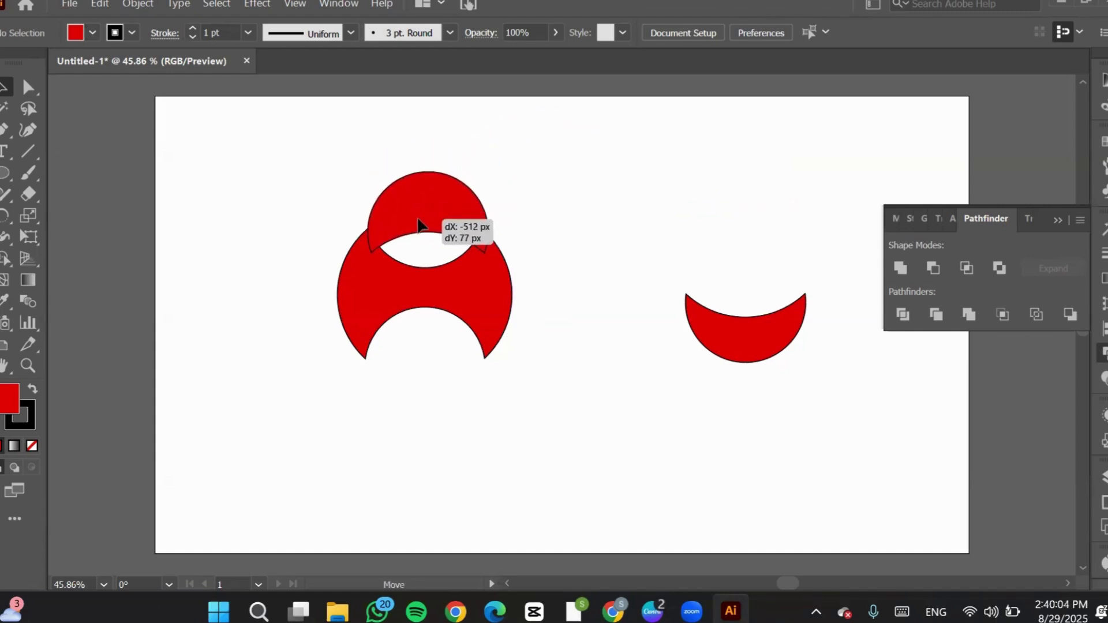
{"action": "left_click_drag", "start_coordinate": [418, 221], "coordinate": [415, 225]}
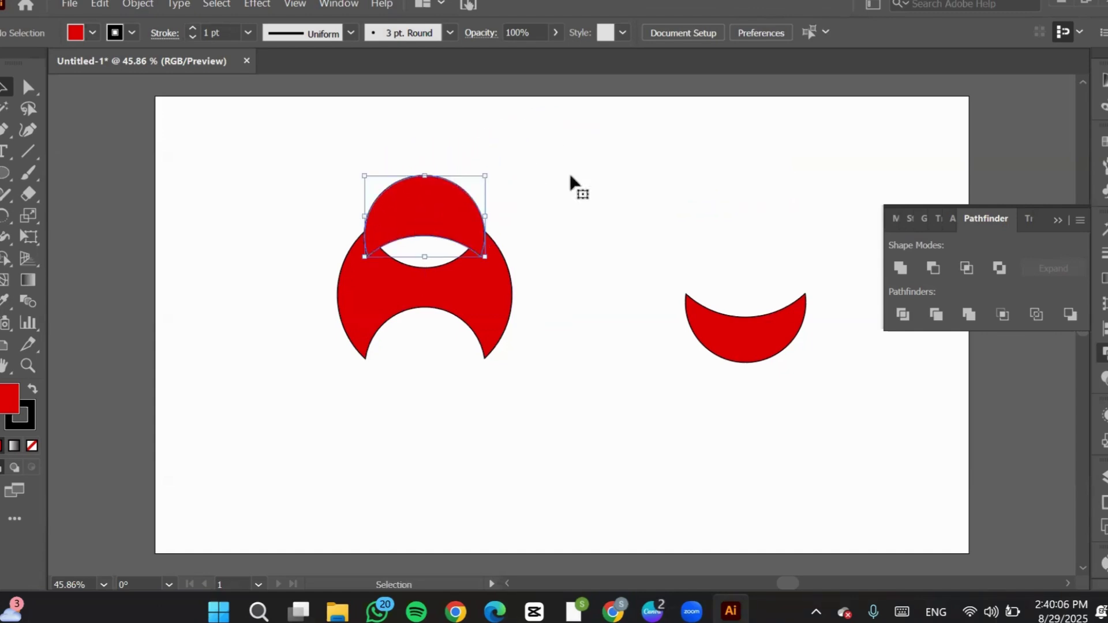
{"action": "left_click", "coordinate": [722, 304]}
{"action": "left_click_drag", "start_coordinate": [722, 348], "coordinate": [421, 376]}
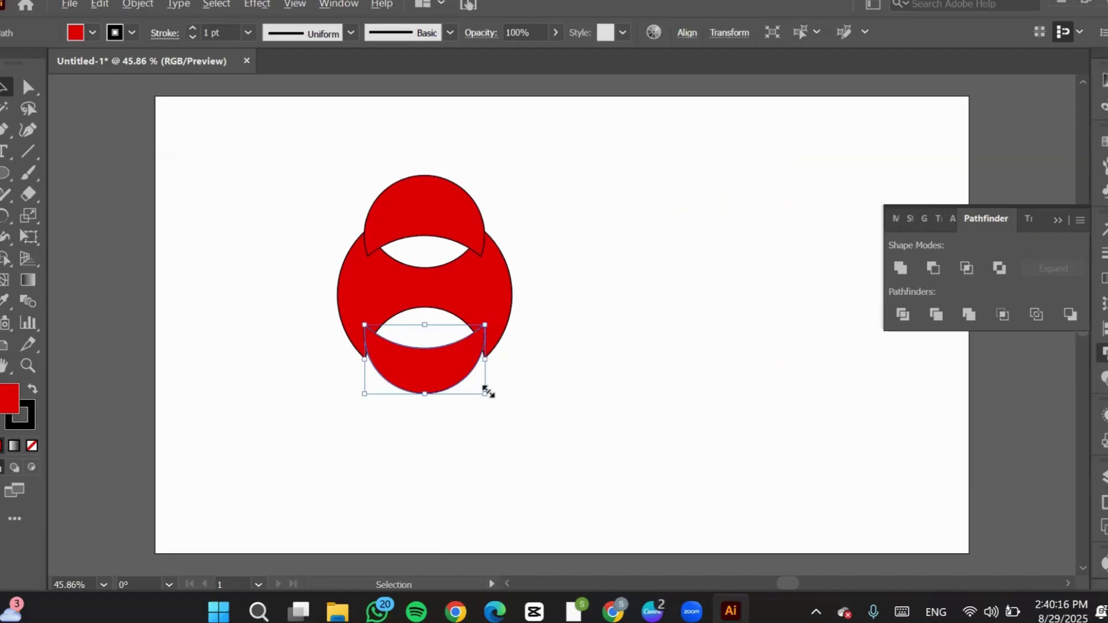
Enlarge the lower crescent slightly from its center, and undo the resize.
{"action": "left_click_drag", "start_coordinate": [488, 392], "coordinate": [494, 417]}
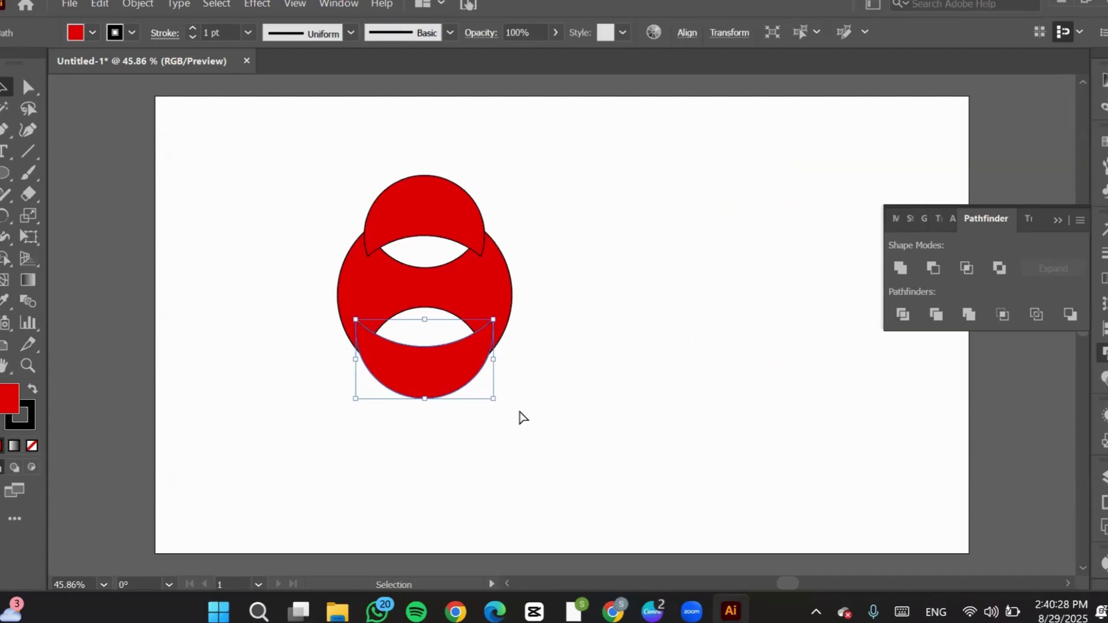
{"action": "key", "text": "a"}
{"action": "key", "text": "ctrl+z"}
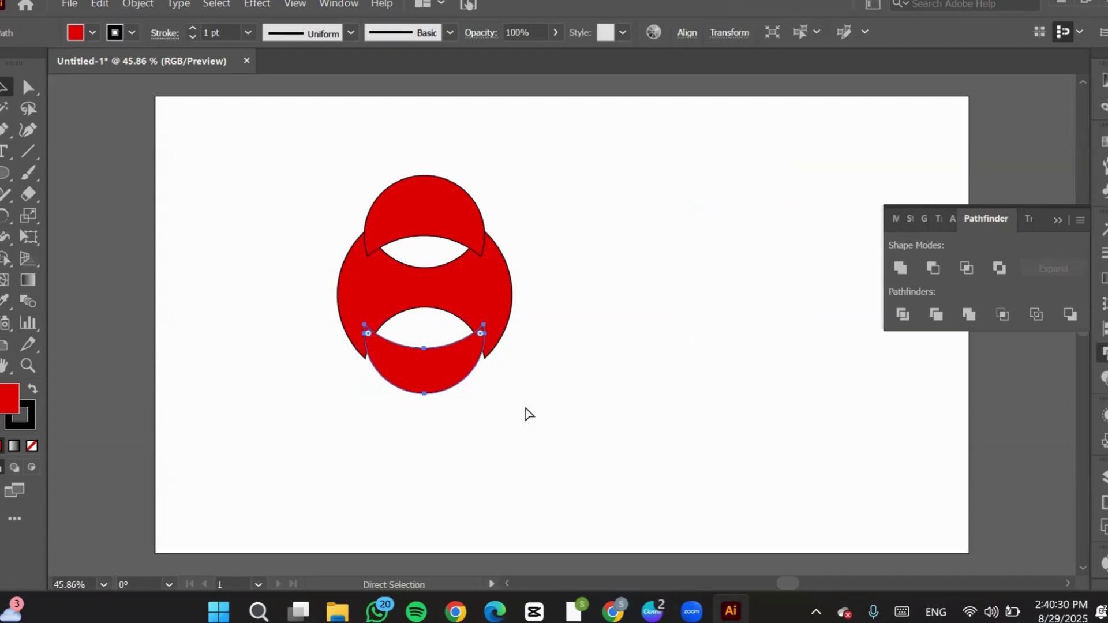
Select both crescents, move them together to the right of the central piece, and clear the selection.
{"action": "key", "text": "v"}
{"action": "left_click", "coordinate": [425, 202], "text": "shift"}
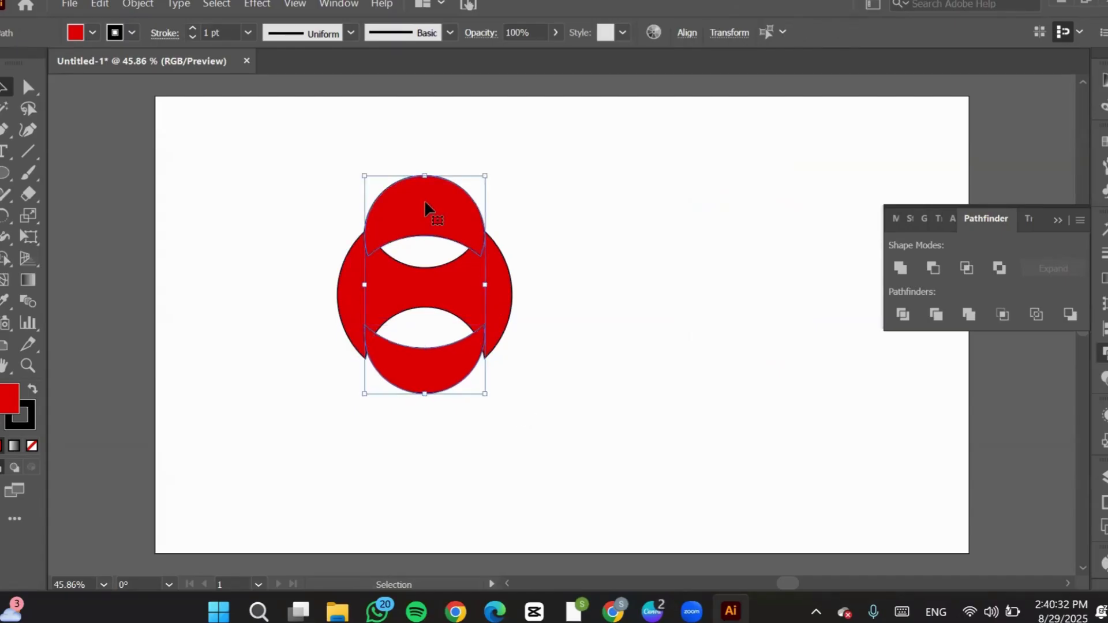
{"action": "left_click_drag", "start_coordinate": [424, 202], "coordinate": [659, 165]}
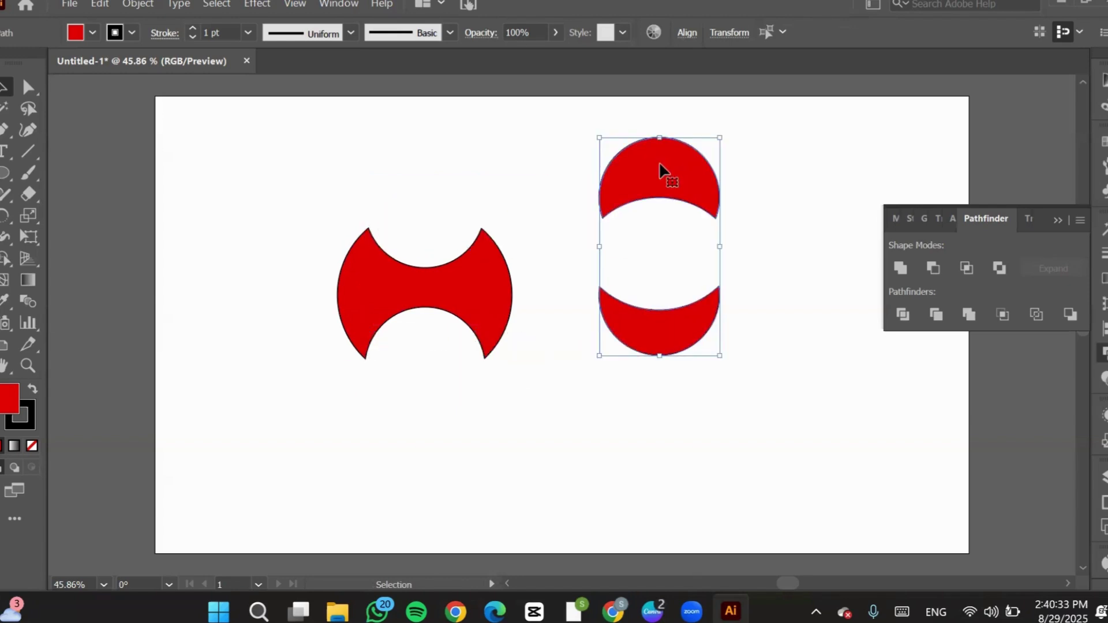
{"action": "left_click", "coordinate": [546, 291]}
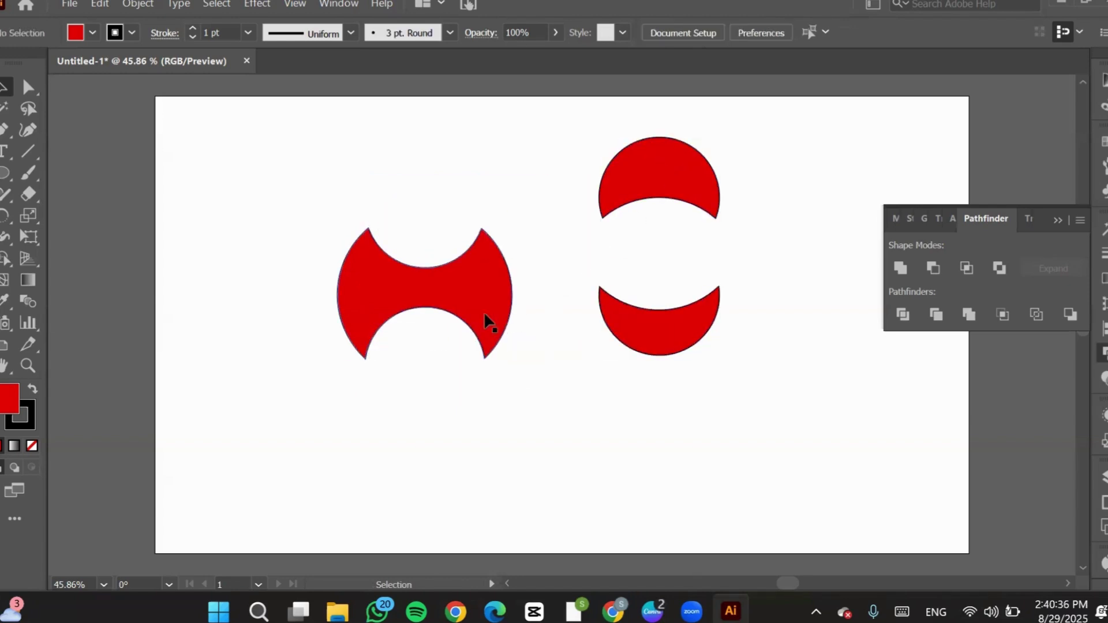
Undo the crescent moves, the ungrouping and the exclusion of the three circles, and clear the selection.
{"action": "key", "text": "a"}
{"action": "key", "text": "ctrl+z"}
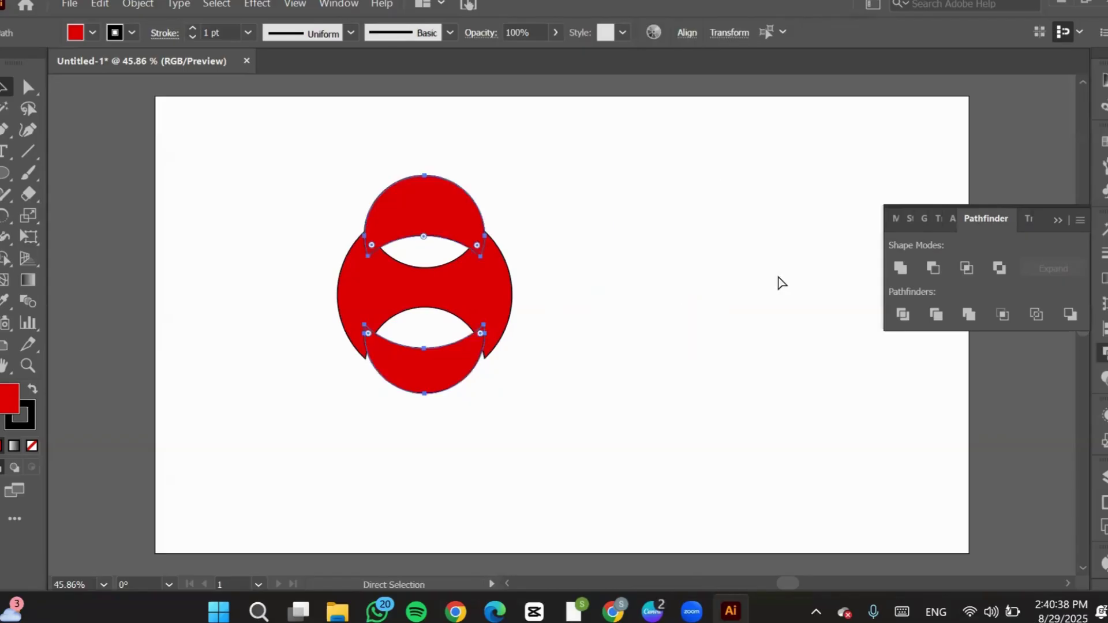
{"action": "key", "text": "ctrl+z"}
{"action": "key", "text": "ctrl+z"}
{"action": "key", "text": "ctrl+z"}
{"action": "key", "text": "ctrl+z"}
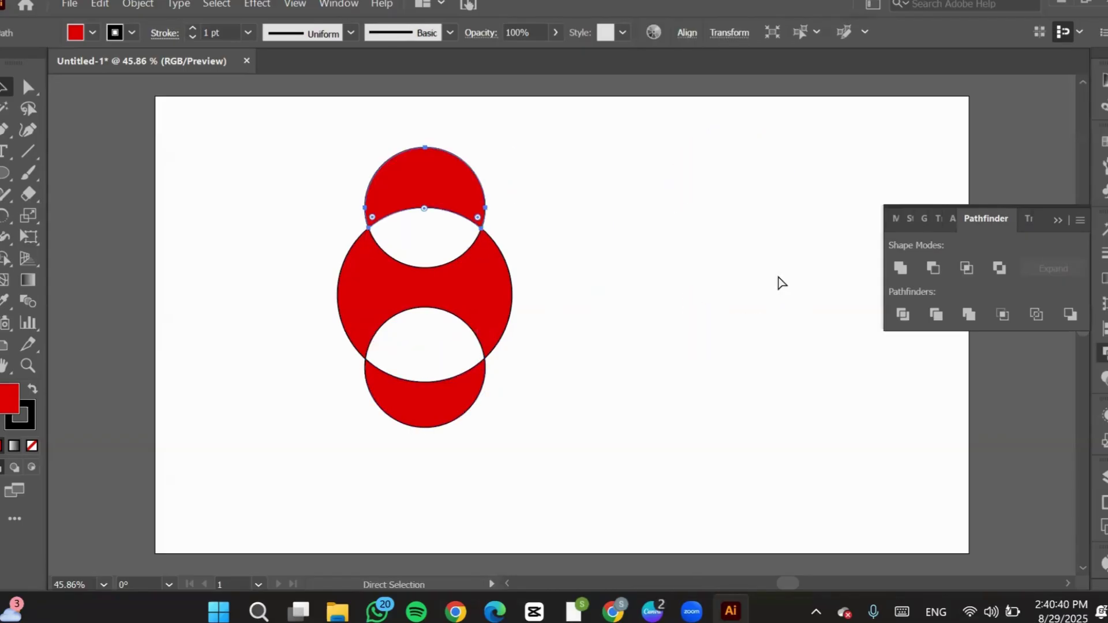
{"action": "key", "text": "ctrl+z"}
{"action": "key", "text": "ctrl+z"}
{"action": "key", "text": "v"}
{"action": "left_click", "coordinate": [773, 273]}
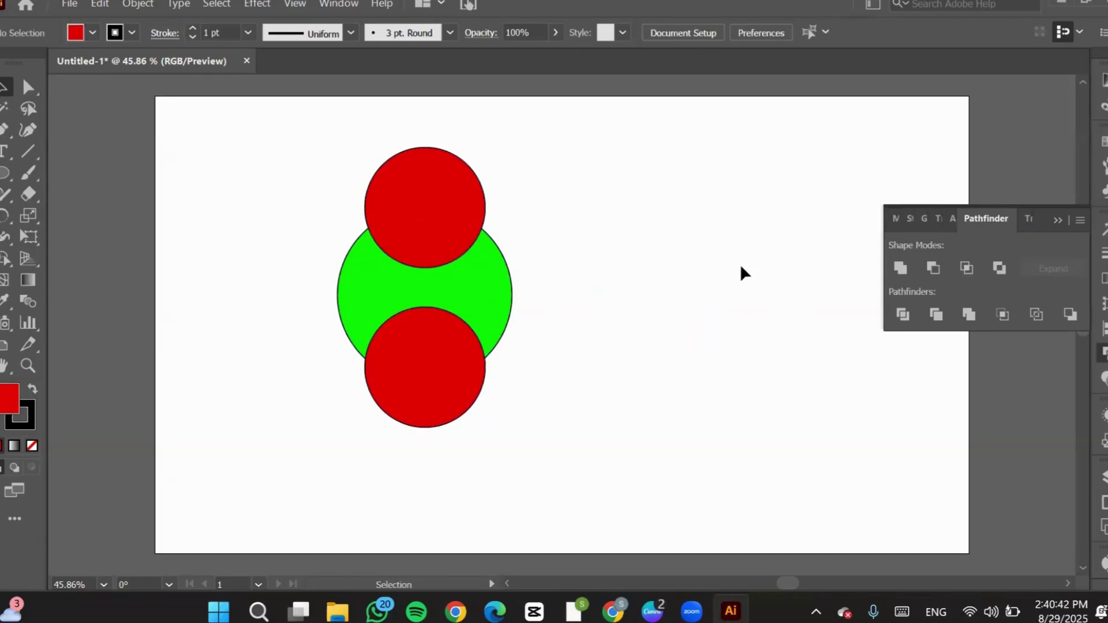
Divide all three circles with Pathfinder and move the resulting group to the middle of the artboard.
{"action": "left_click_drag", "start_coordinate": [605, 167], "coordinate": [317, 467]}
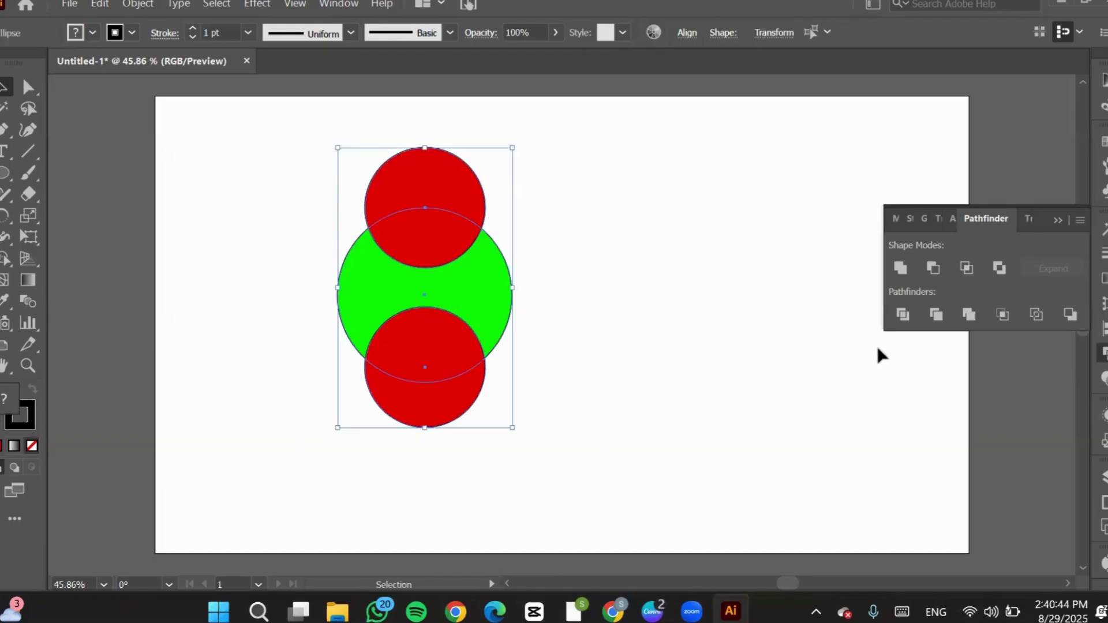
{"action": "left_click", "coordinate": [902, 316]}
{"action": "left_click", "coordinate": [617, 337]}
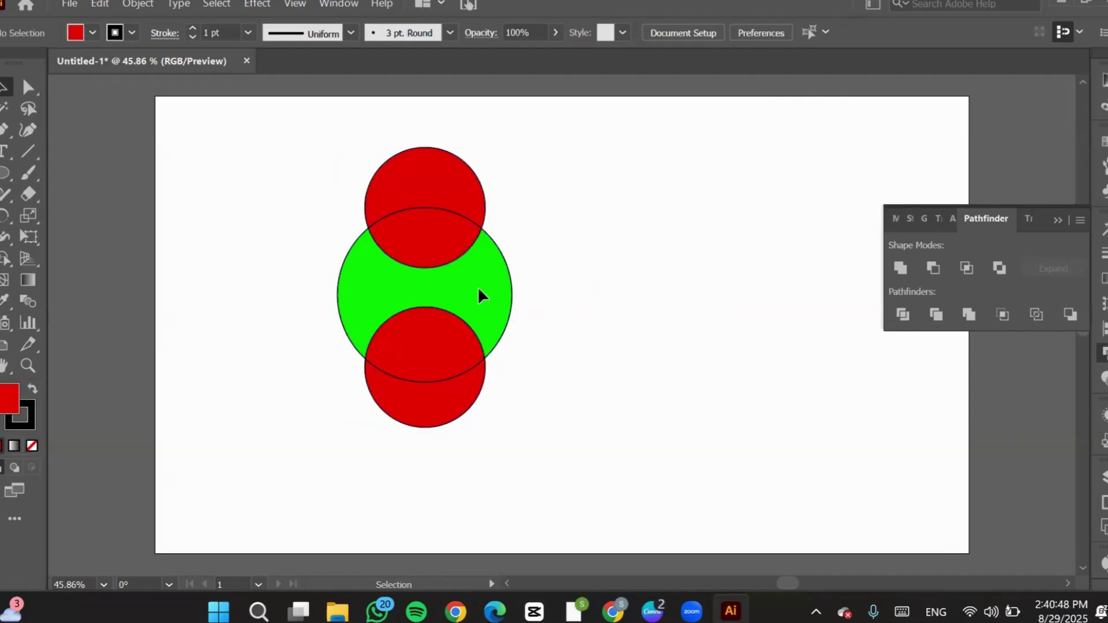
{"action": "left_click_drag", "start_coordinate": [478, 294], "coordinate": [615, 318]}
Ungroup the divided artwork and move the four red pieces apart from the green central piece.
{"action": "key", "text": "ctrl"}
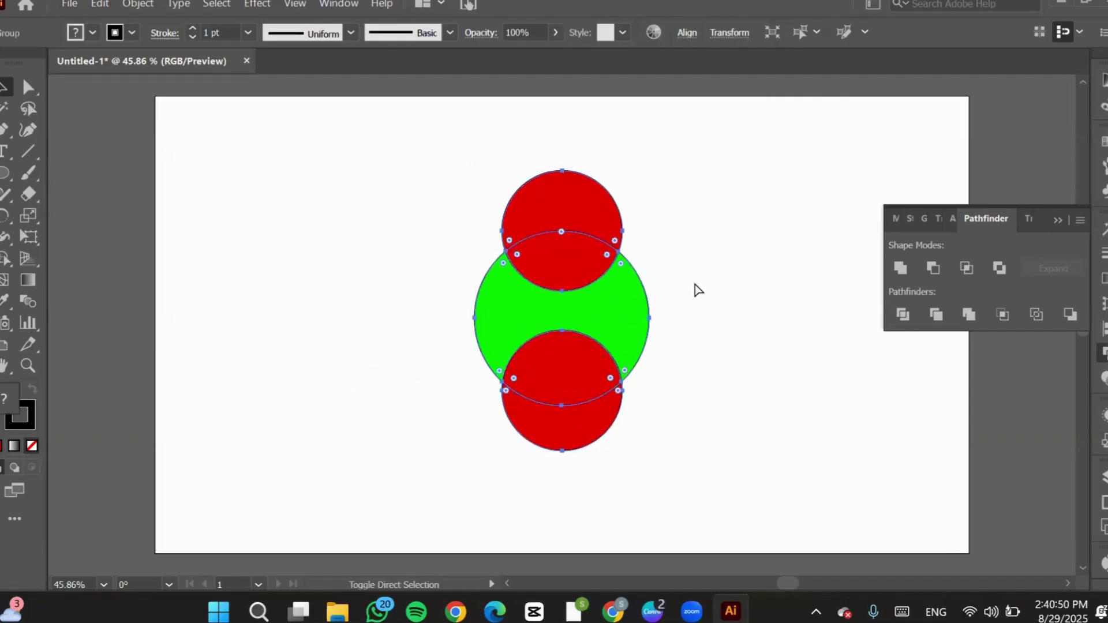
{"action": "left_click", "coordinate": [708, 264]}
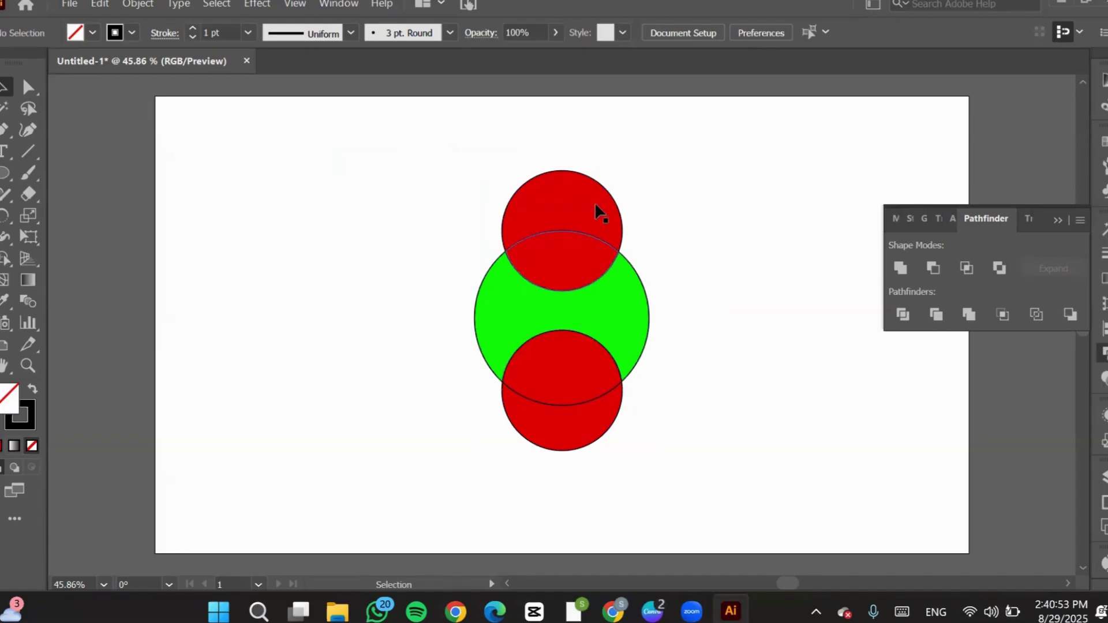
{"action": "left_click_drag", "start_coordinate": [583, 188], "coordinate": [401, 153]}
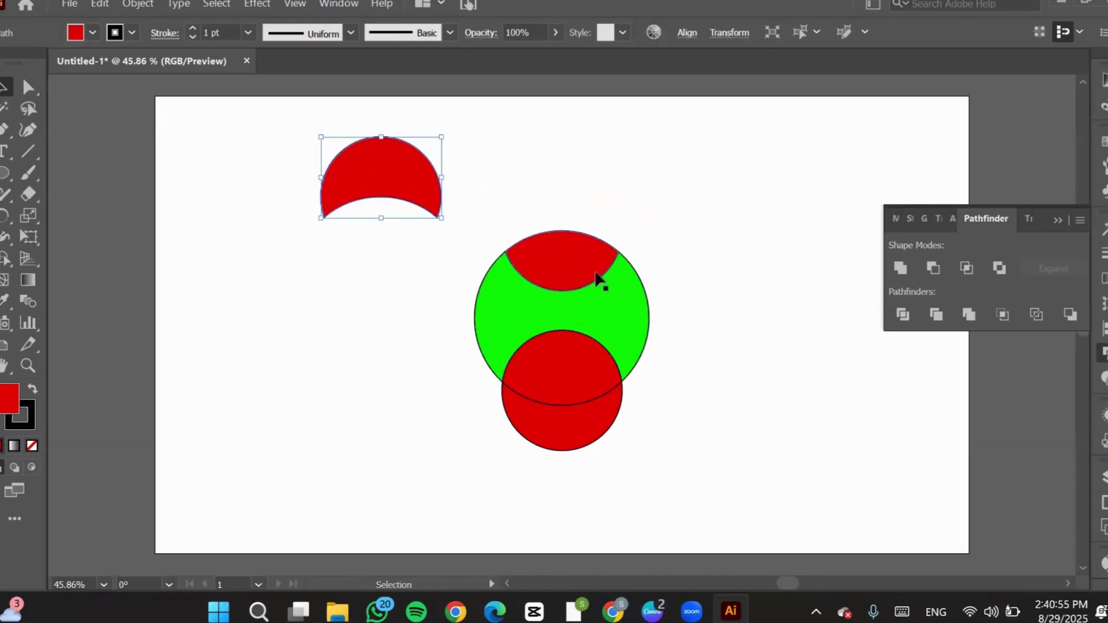
{"action": "left_click", "coordinate": [580, 247]}
{"action": "left_click_drag", "start_coordinate": [581, 247], "coordinate": [600, 156]}
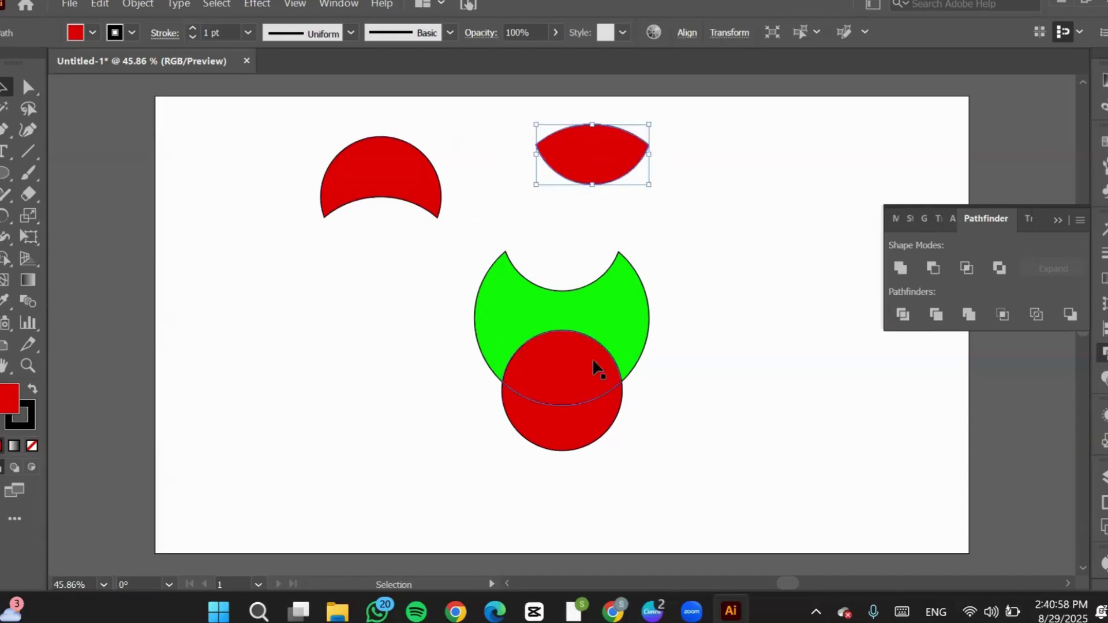
{"action": "left_click_drag", "start_coordinate": [592, 358], "coordinate": [313, 372]}
{"action": "left_click_drag", "start_coordinate": [565, 424], "coordinate": [726, 457]}
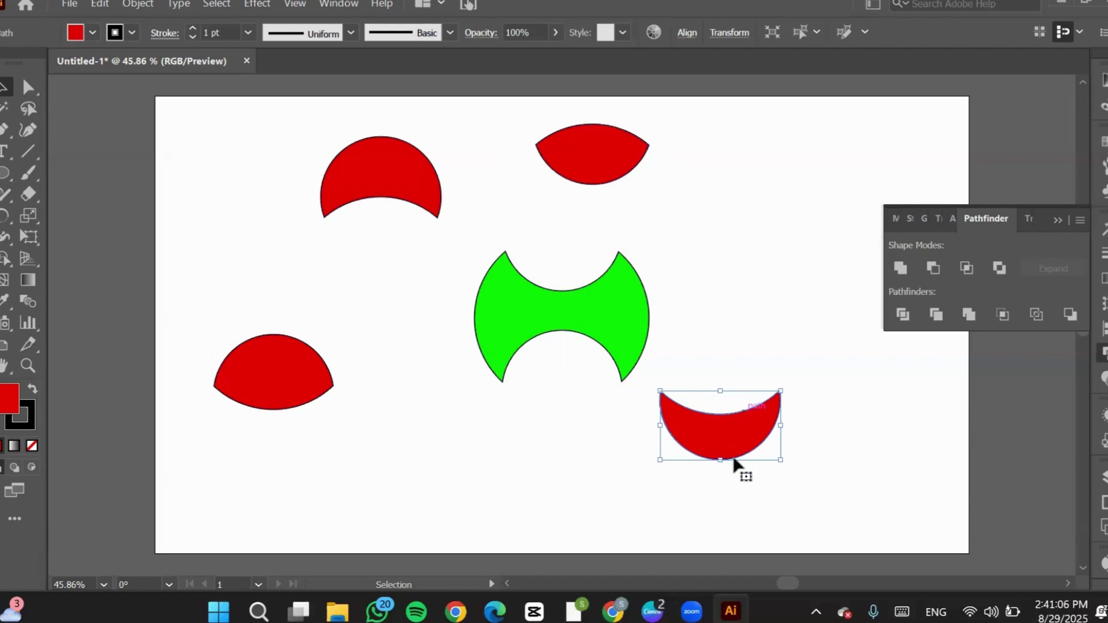
Undo the moves of the separate red pieces and the ungrouping, and clear the selection.
{"action": "key", "text": "a"}
{"action": "key", "text": "ctrl+z"}
{"action": "key", "text": "ctrl+z"}
{"action": "key", "text": "ctrl+z"}
{"action": "key", "text": "ctrl+z"}
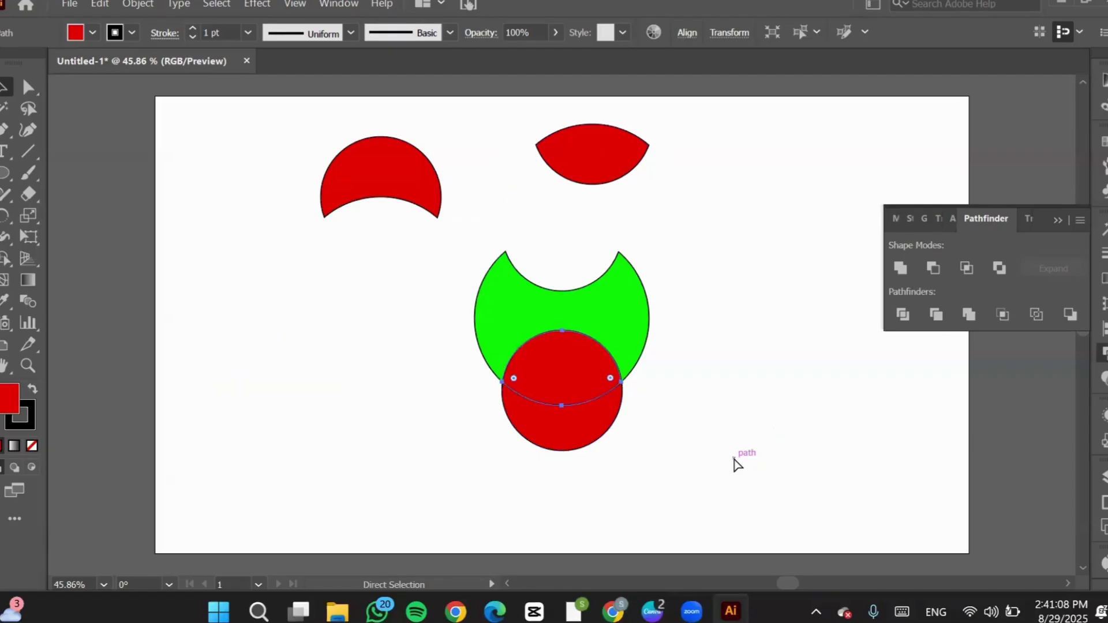
{"action": "key", "text": "v"}
{"action": "left_click", "coordinate": [702, 296]}
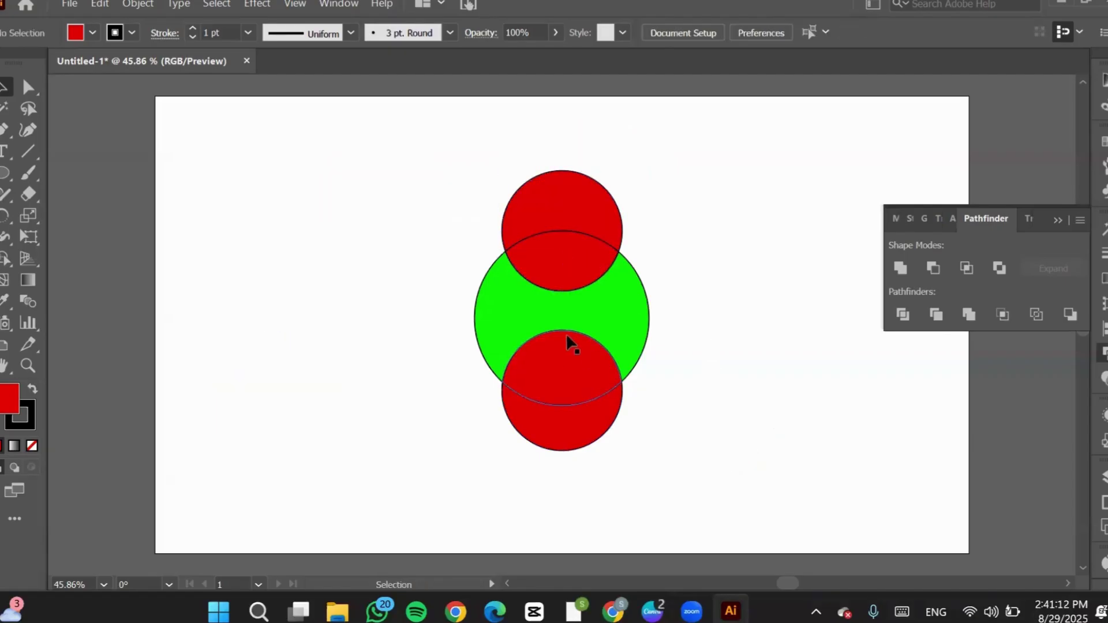
Try to apply Exclude to the overlapping red and green circle artwork.
{"action": "key", "text": "a"}
{"action": "key", "text": "ctrl+a"}
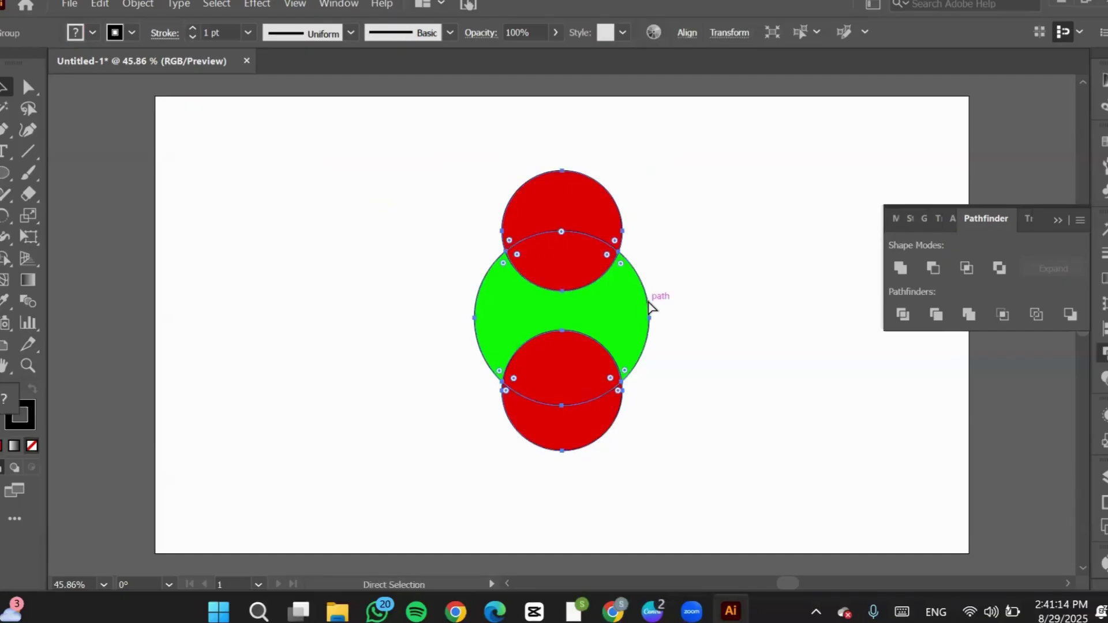
{"action": "left_click", "coordinate": [695, 283]}
{"action": "left_click_drag", "start_coordinate": [716, 183], "coordinate": [480, 502]}
{"action": "left_click", "coordinate": [481, 502]}
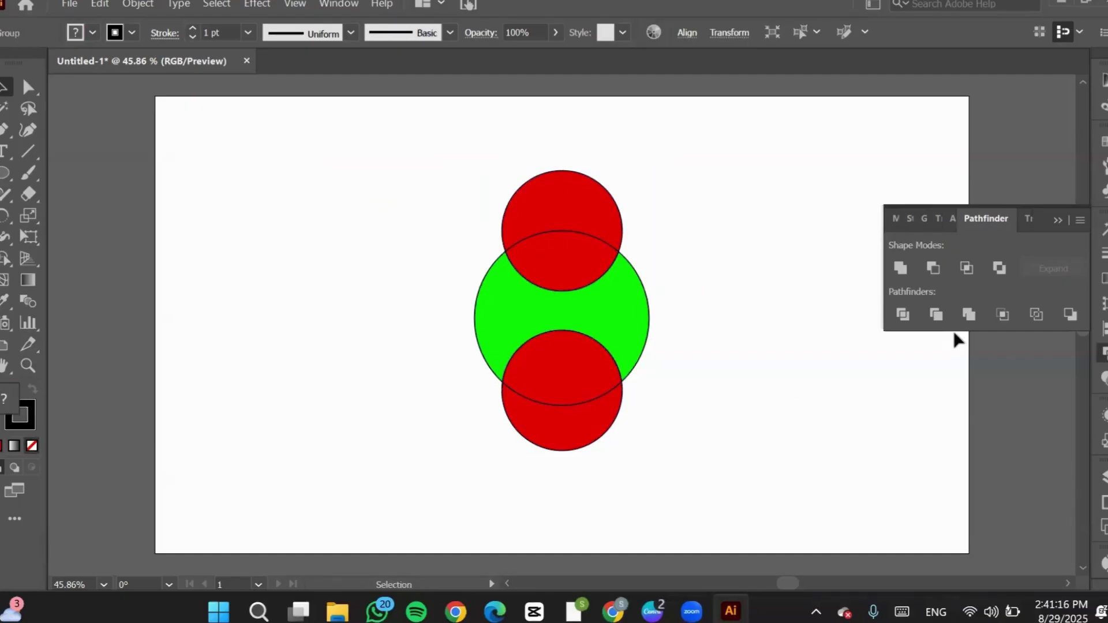
{"action": "left_click", "coordinate": [1003, 269]}
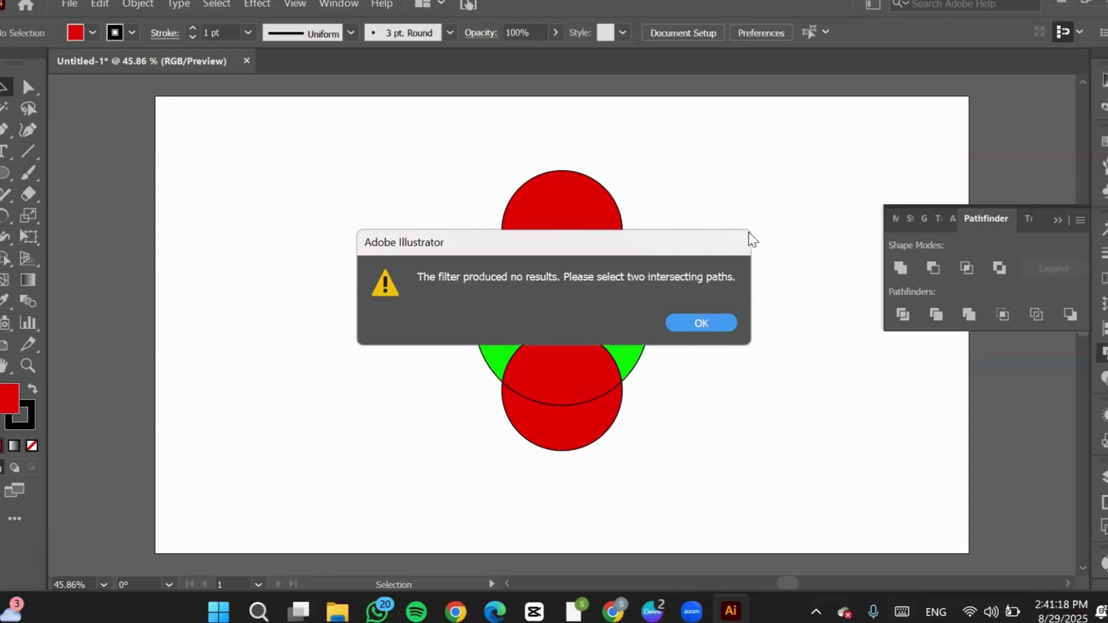
{"action": "left_click", "coordinate": [698, 323]}
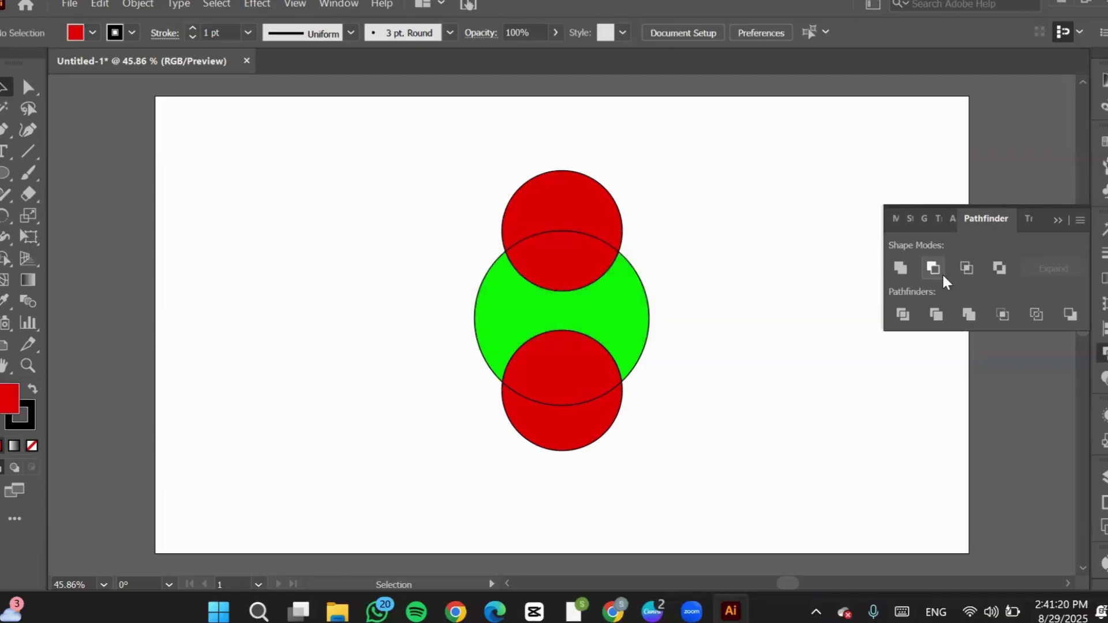
Reselect the whole divided group, apply Exclude to it and undo the operation.
{"action": "left_click_drag", "start_coordinate": [651, 230], "coordinate": [440, 478]}
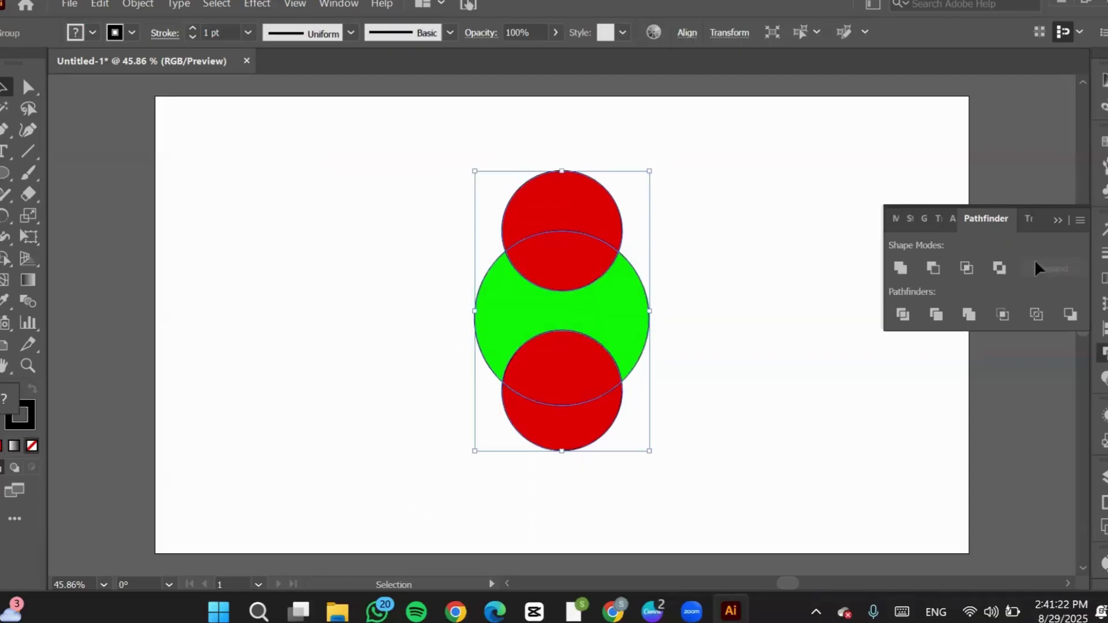
{"action": "left_click", "coordinate": [1003, 275]}
{"action": "key", "text": "ctrl+z"}
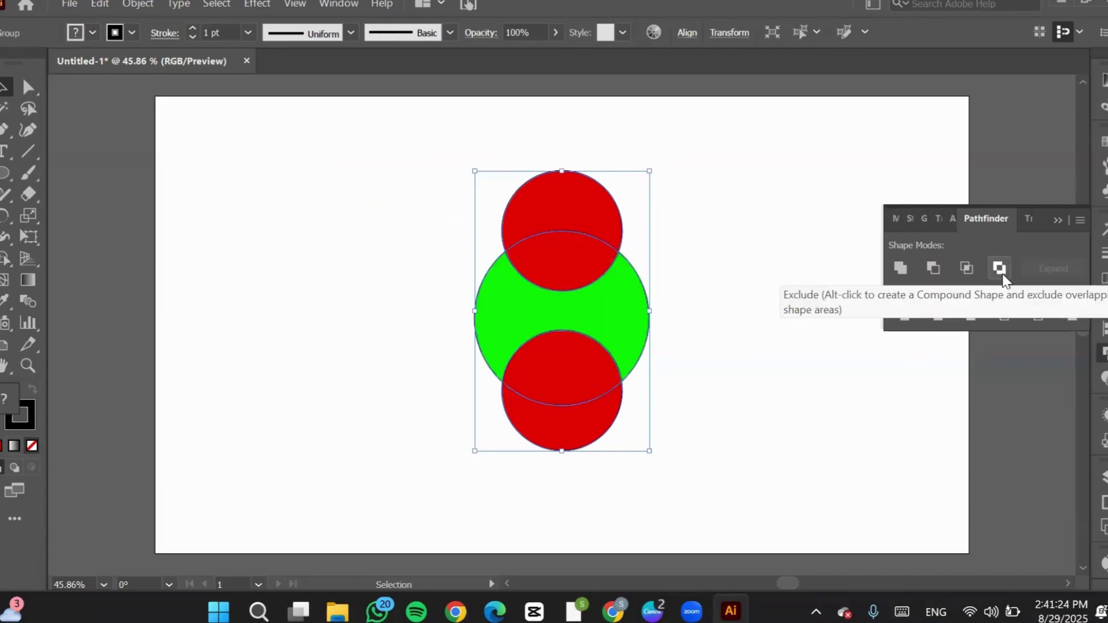
Select the whole divided group again and unite its pieces into a single shape.
{"action": "left_click", "coordinate": [780, 358]}
{"action": "left_click_drag", "start_coordinate": [695, 203], "coordinate": [413, 489]}
{"action": "left_click", "coordinate": [1006, 273]}
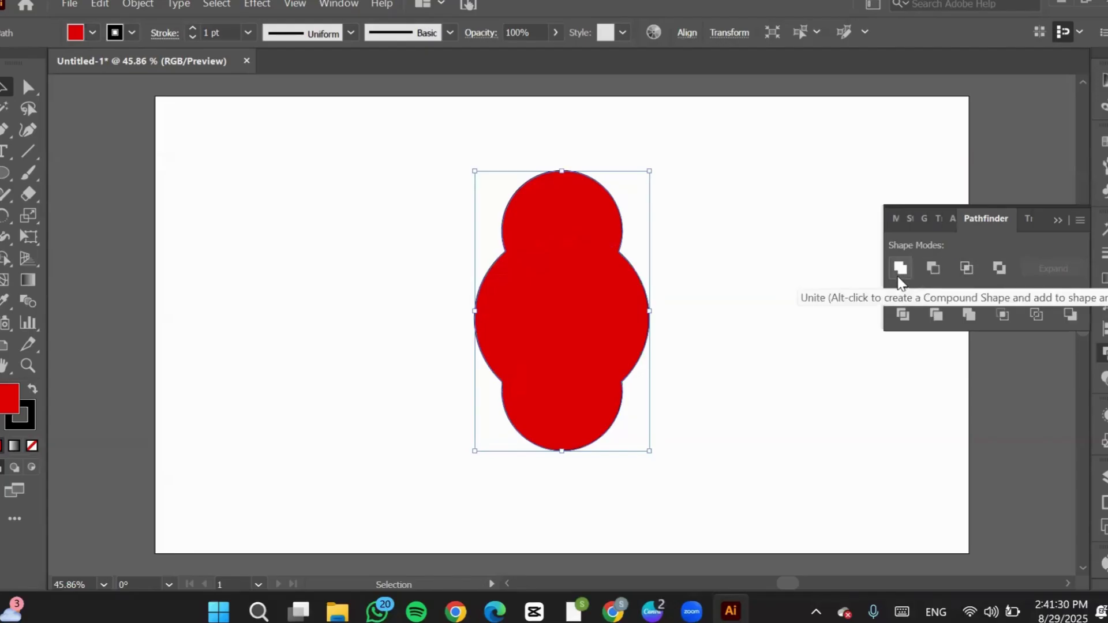
{"action": "key", "text": "ctrl"}
{"action": "key", "text": "ctrl"}
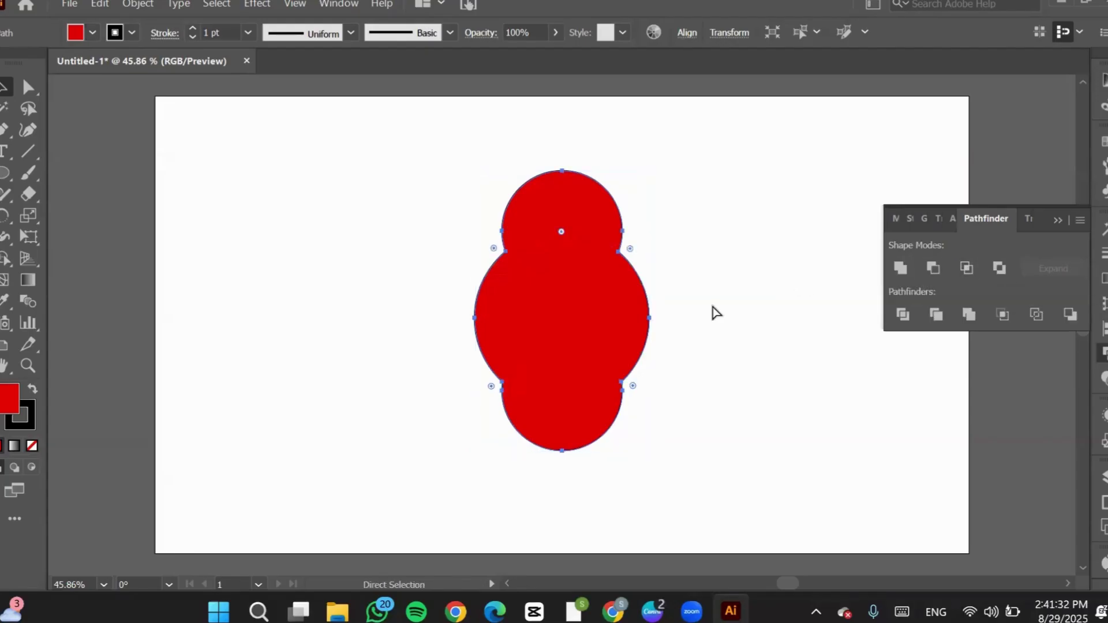
Undo the Unite, the group's move to the middle and the Divide, and clear the selection.
{"action": "key", "text": "ctrl+z"}
{"action": "left_click", "coordinate": [766, 310]}
{"action": "left_click_drag", "start_coordinate": [572, 277], "coordinate": [434, 254]}
{"action": "key", "text": "ctrl+z"}
{"action": "key", "text": "ctrl+shift+z"}
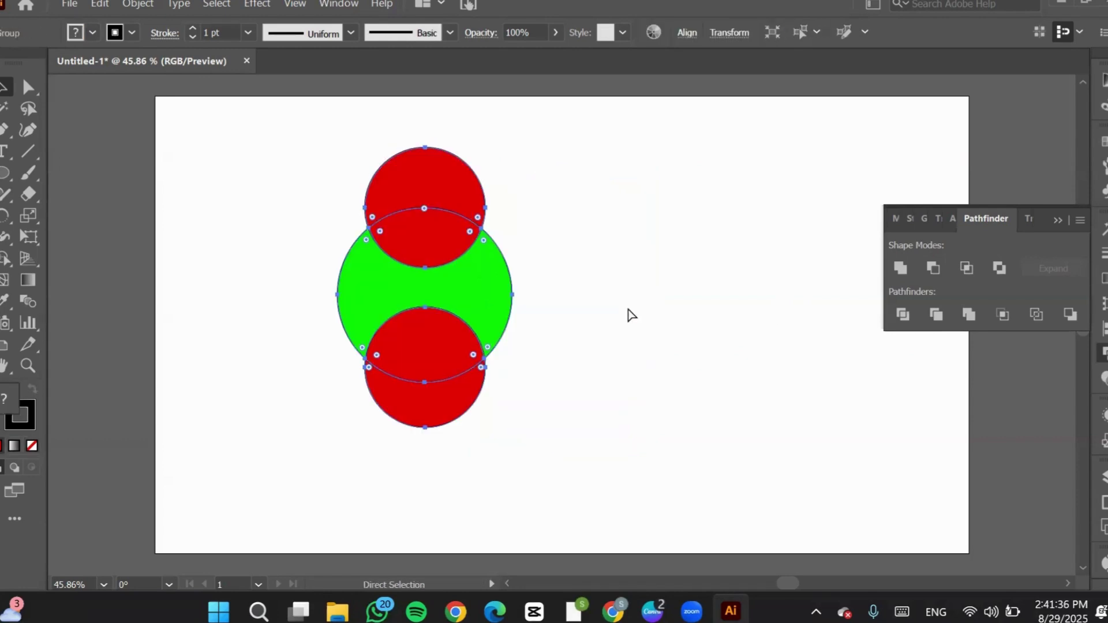
{"action": "left_click", "coordinate": [628, 272]}
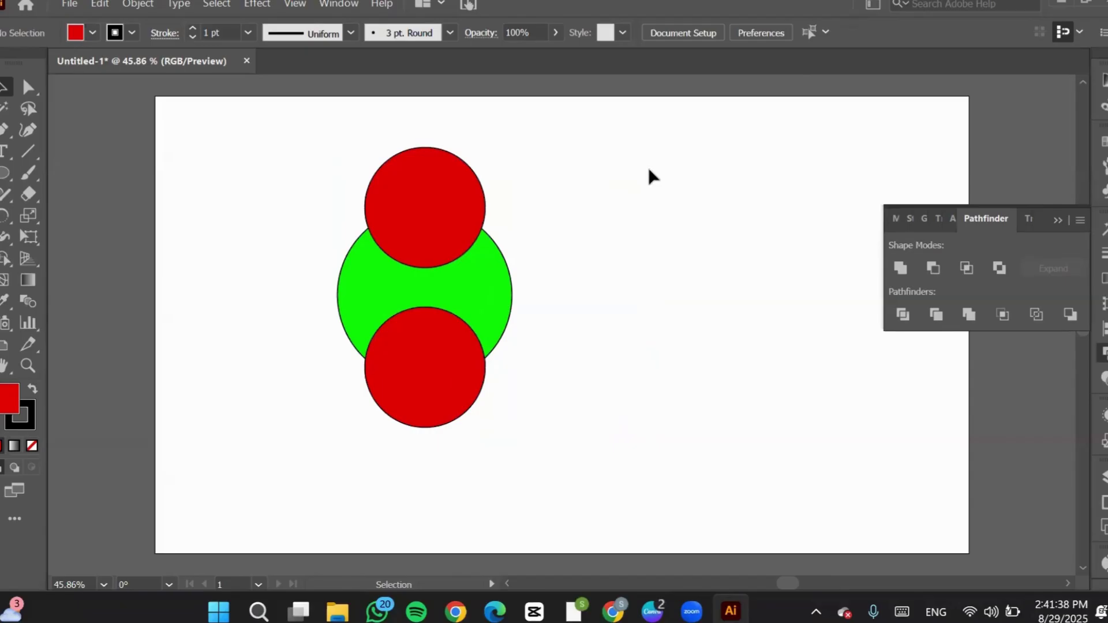
Divide all three circles with Pathfinder and undo the division.
{"action": "left_click_drag", "start_coordinate": [612, 164], "coordinate": [311, 435]}
{"action": "left_click", "coordinate": [904, 315]}
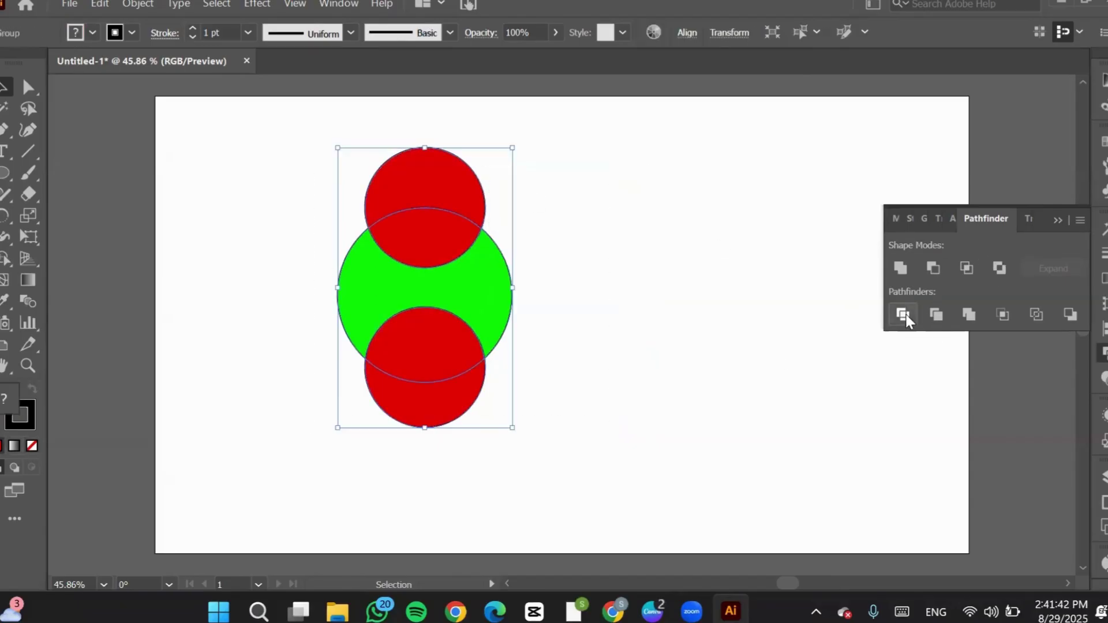
{"action": "key", "text": "ctrl+z"}
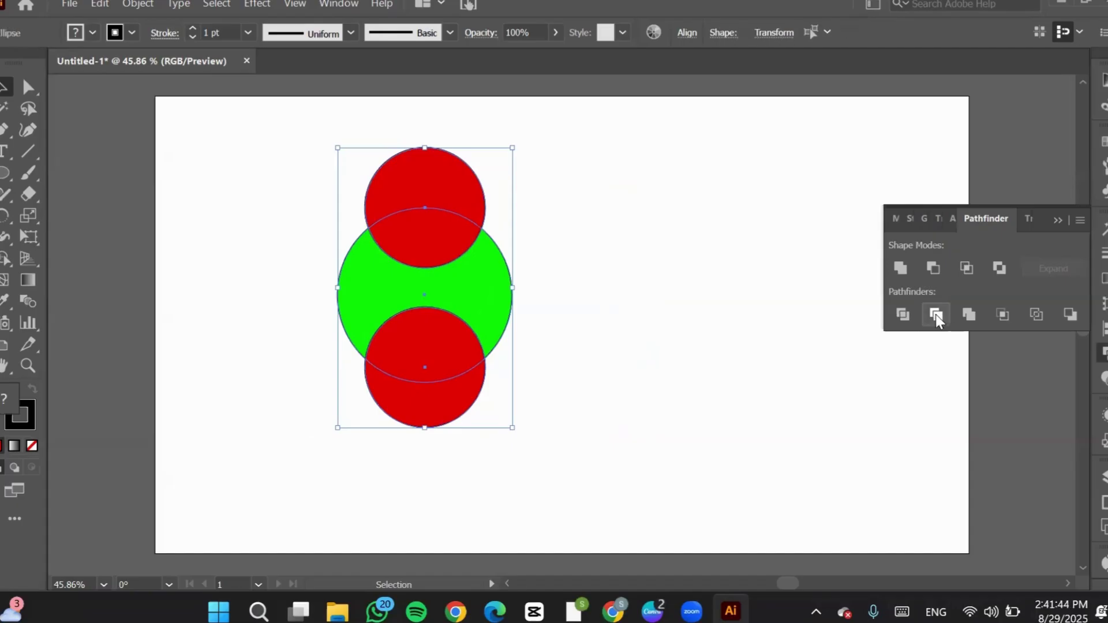
Trim the three circles with Pathfinder and move the ungrouped red circles and green piece apart.
{"action": "left_click", "coordinate": [937, 316]}
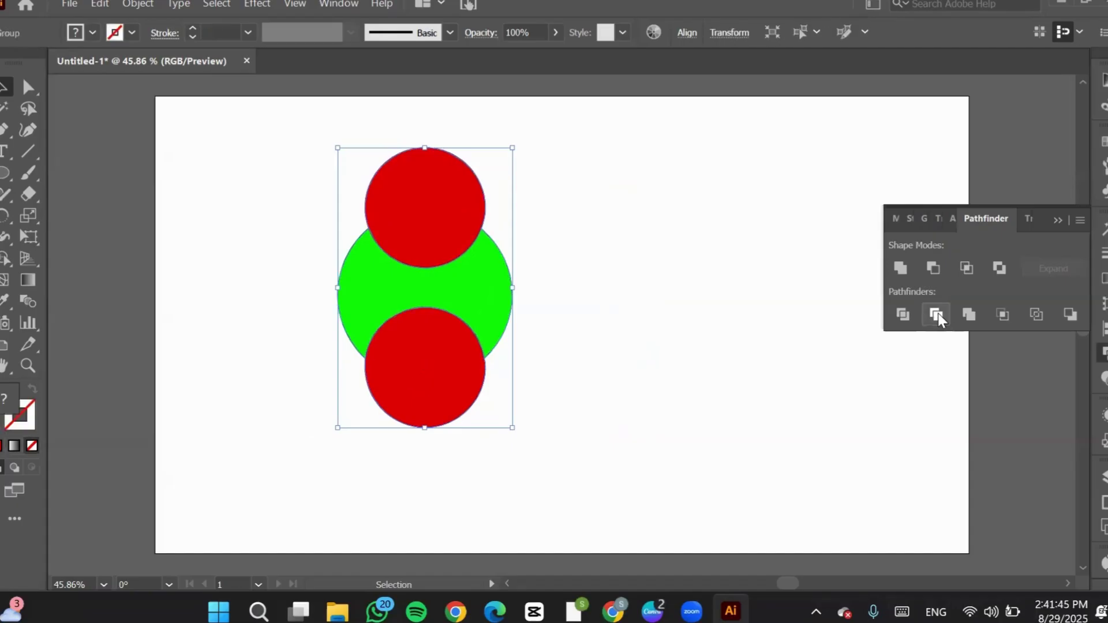
{"action": "left_click", "coordinate": [682, 307]}
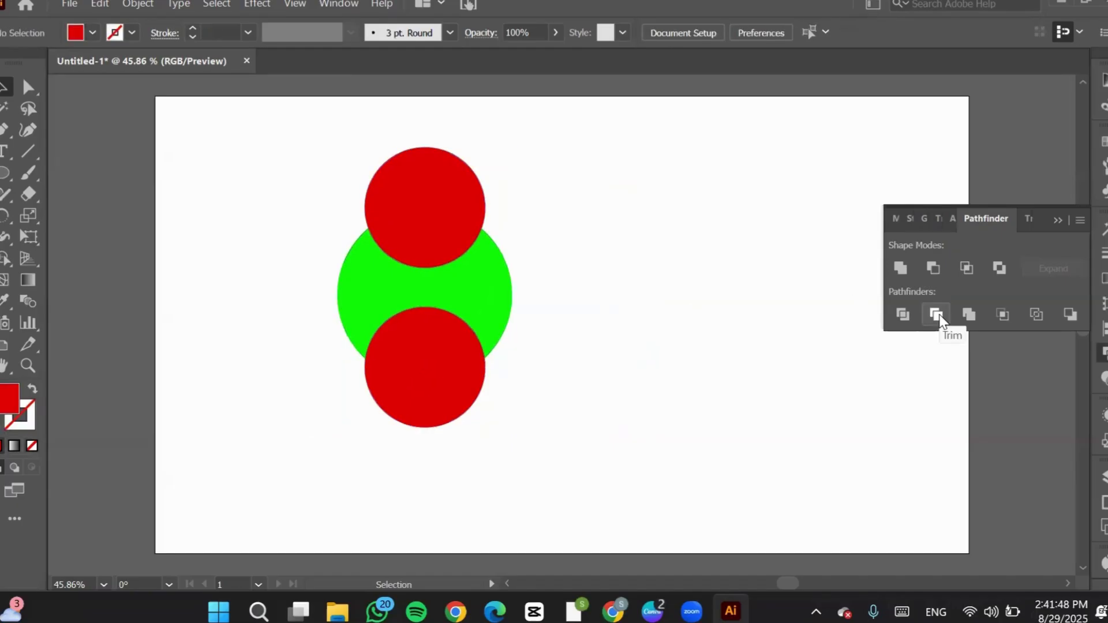
{"action": "left_click_drag", "start_coordinate": [429, 337], "coordinate": [383, 465]}
{"action": "left_click", "coordinate": [728, 376]}
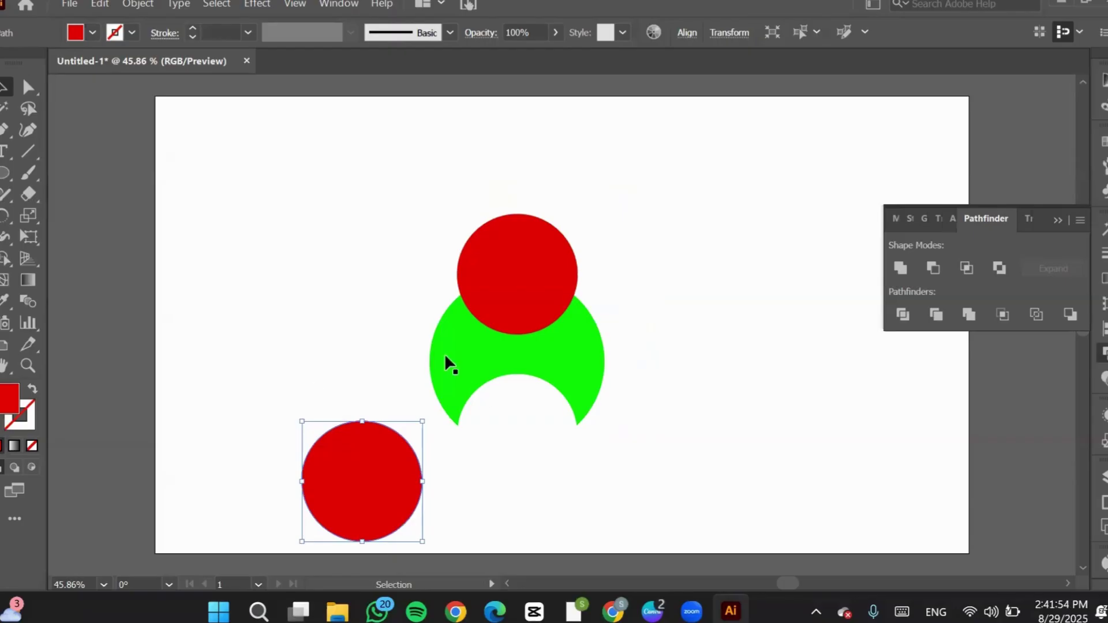
{"action": "left_click_drag", "start_coordinate": [533, 229], "coordinate": [623, 244]}
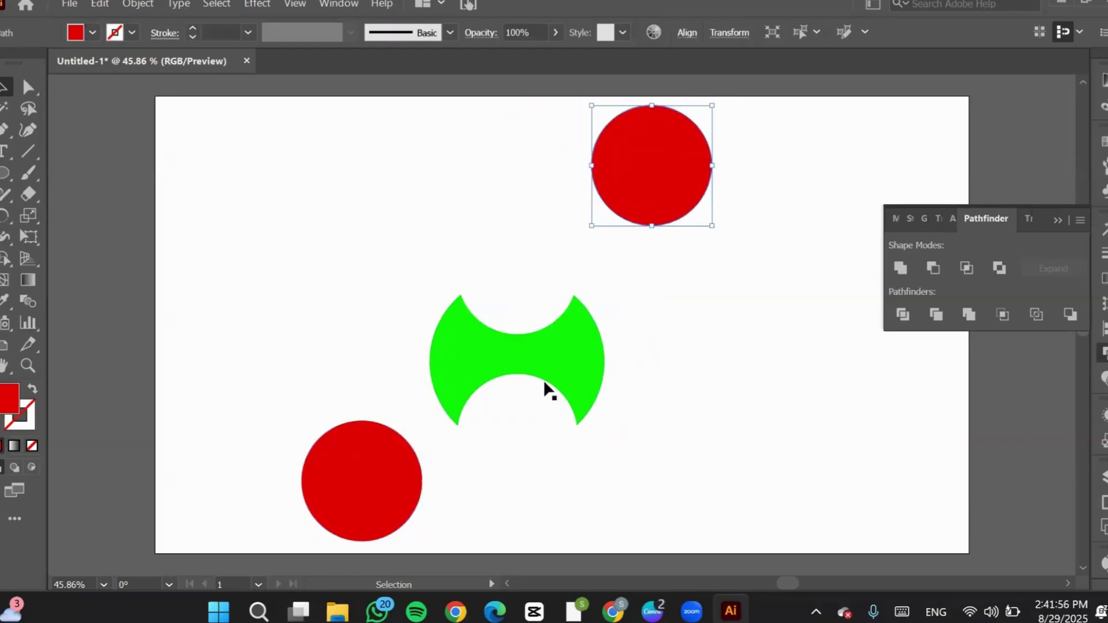
{"action": "left_click_drag", "start_coordinate": [543, 379], "coordinate": [529, 333]}
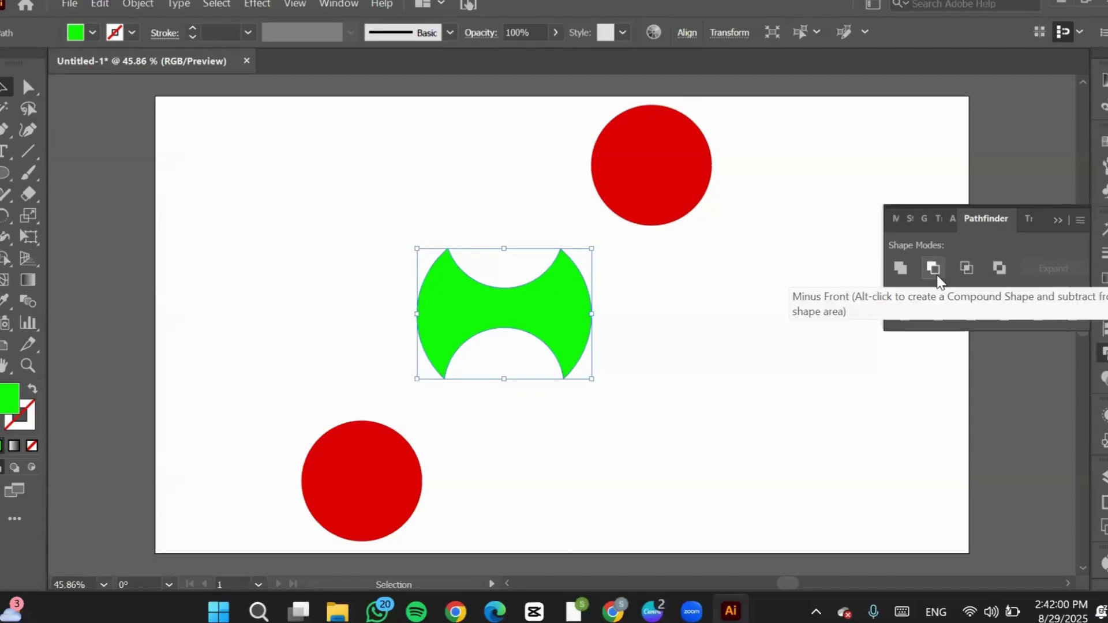
Undo the separate moves of the green piece and the two red circles.
{"action": "key", "text": "a"}
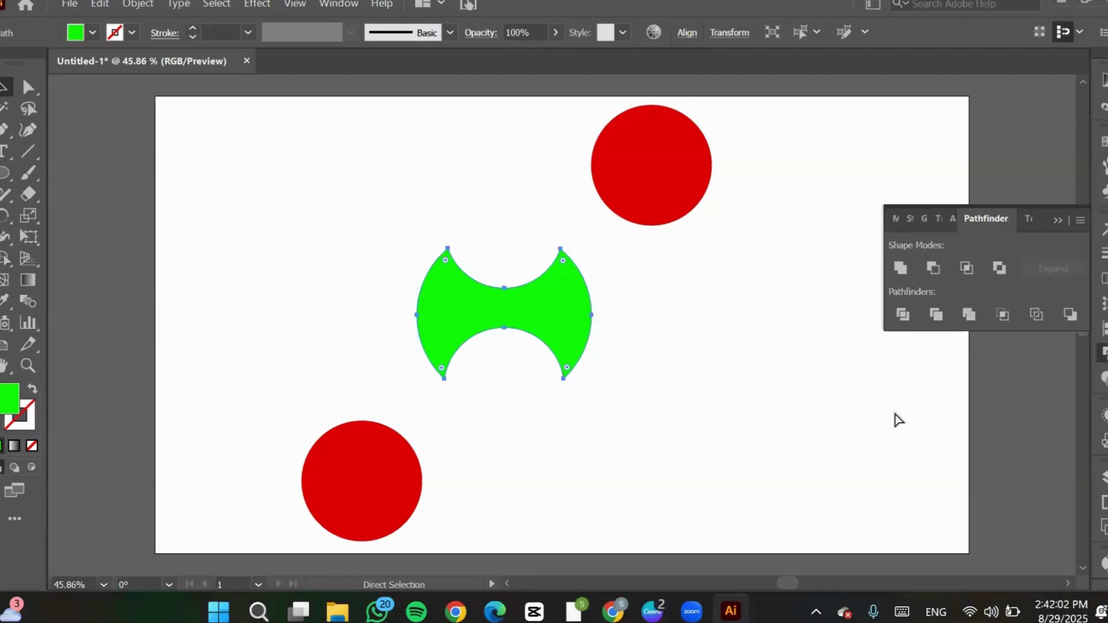
{"action": "key", "text": "ctrl+z"}
{"action": "key", "text": "ctrl+z"}
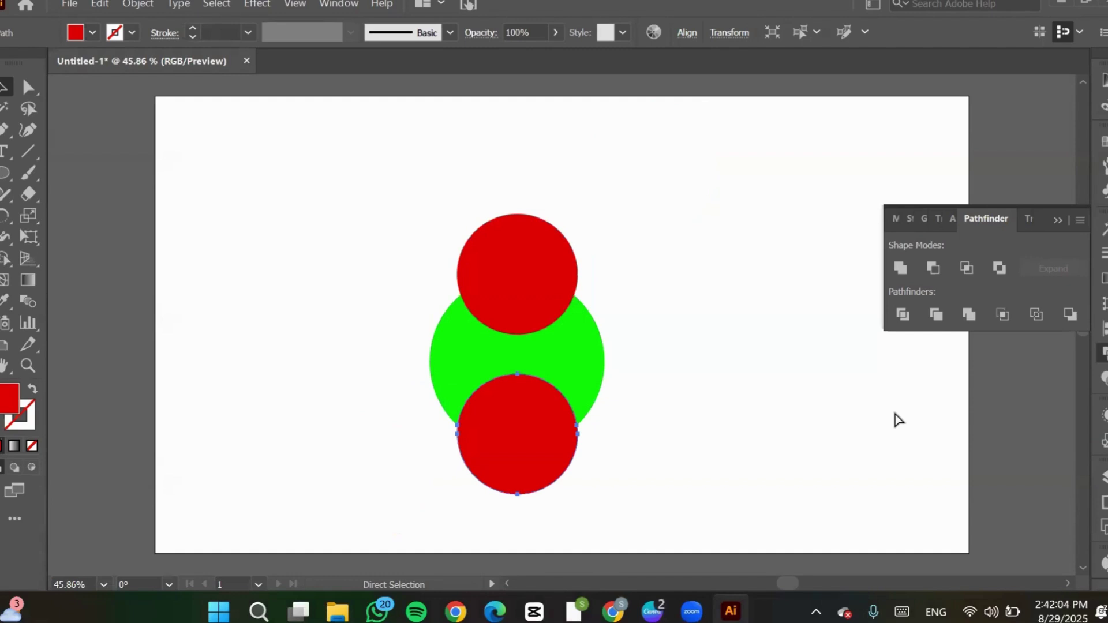
Move the whole trimmed artwork toward the artboard's upper left and undo the move.
{"action": "key", "text": "ctrl+a"}
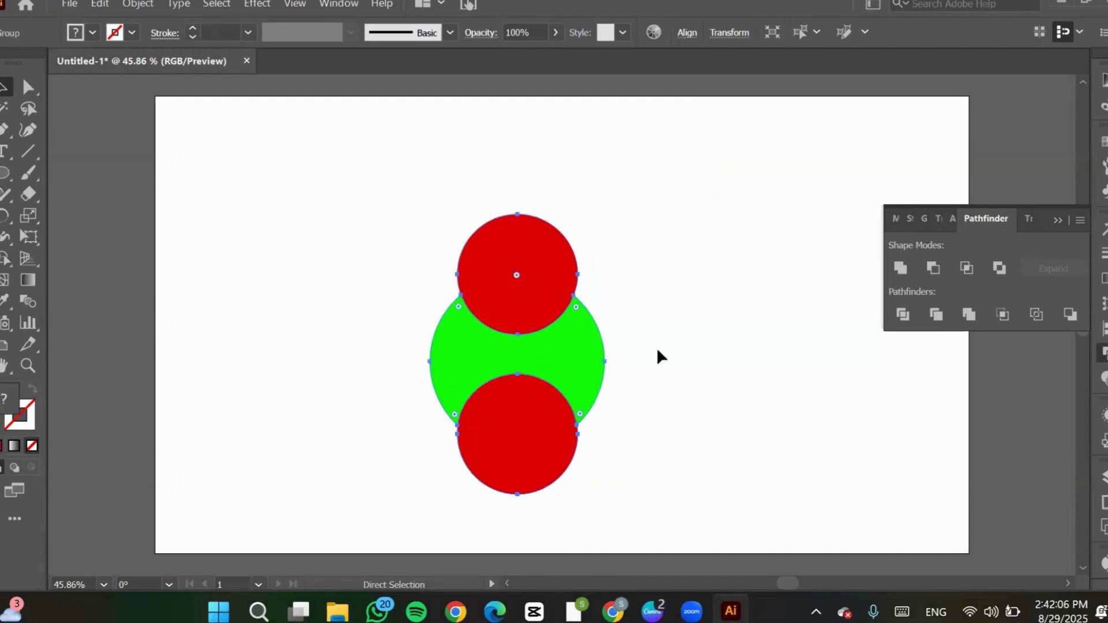
{"action": "key", "text": "v"}
{"action": "left_click_drag", "start_coordinate": [576, 353], "coordinate": [516, 273]}
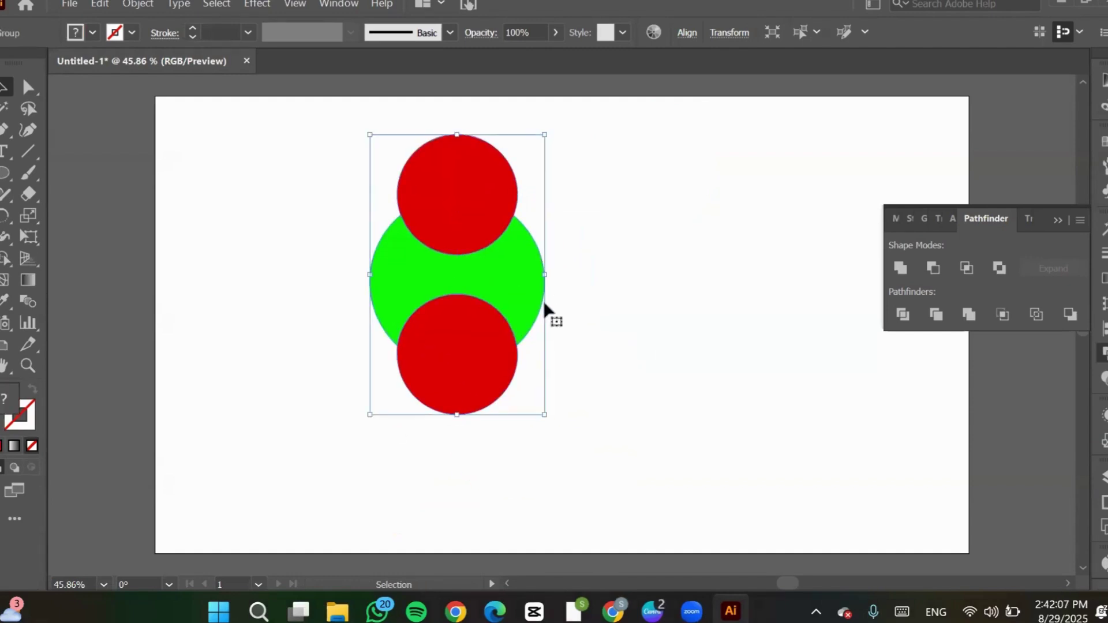
{"action": "left_click", "coordinate": [608, 305]}
{"action": "key", "text": "a"}
{"action": "key", "text": "ctrl+z"}
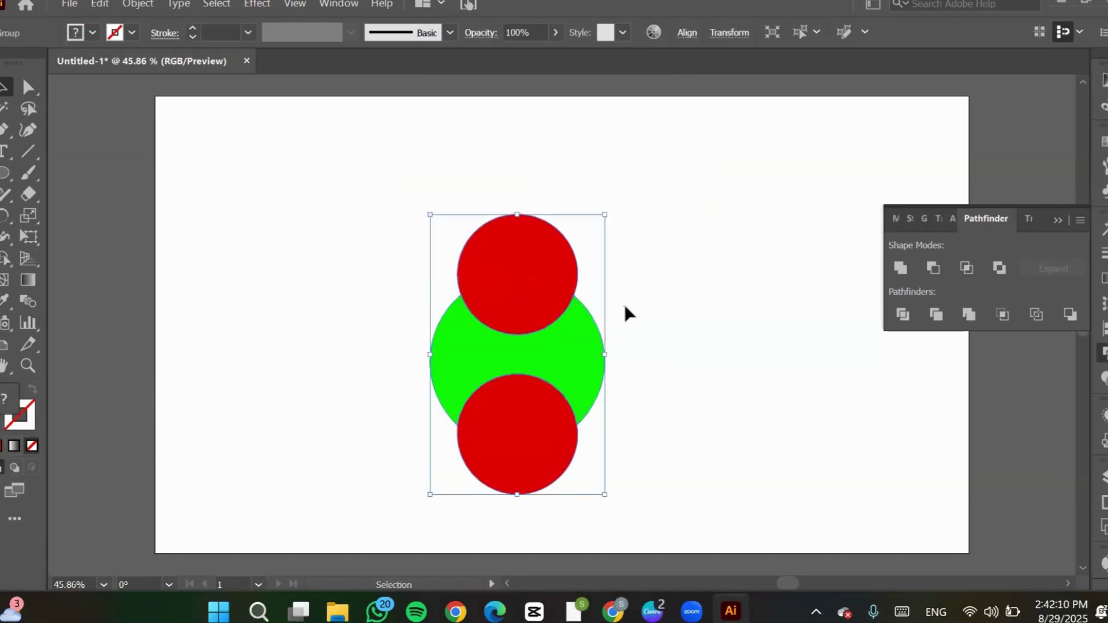
Undo the earlier move of the trimmed group and the Trim itself, and clear the selection.
{"action": "left_click", "coordinate": [625, 303]}
{"action": "key", "text": "ctrl+shift+z"}
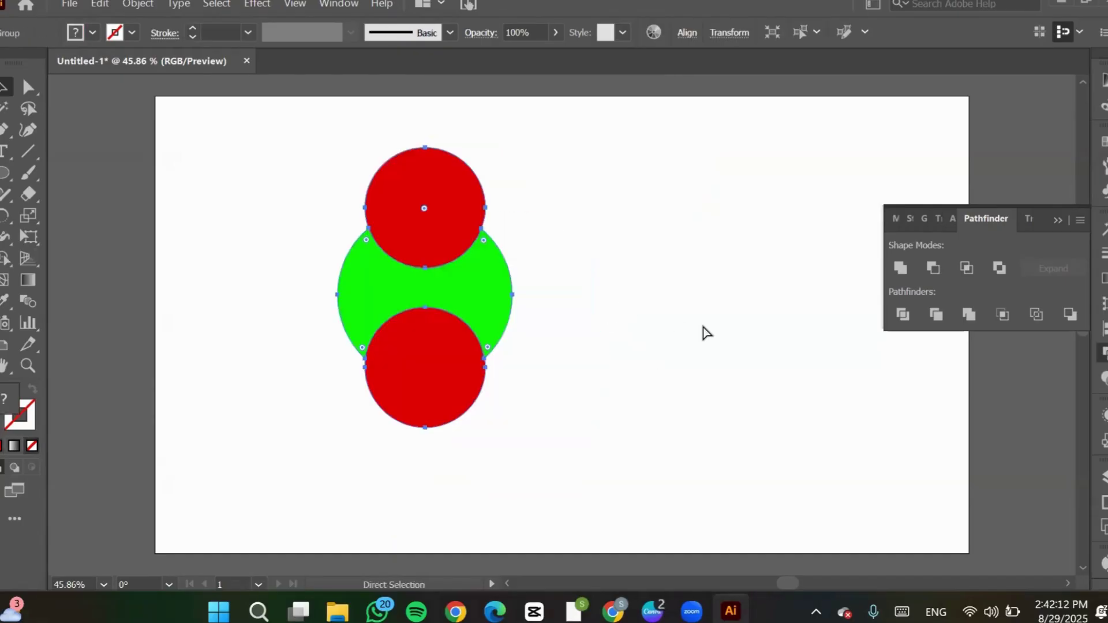
{"action": "key", "text": "ctrl+z"}
{"action": "key", "text": "v"}
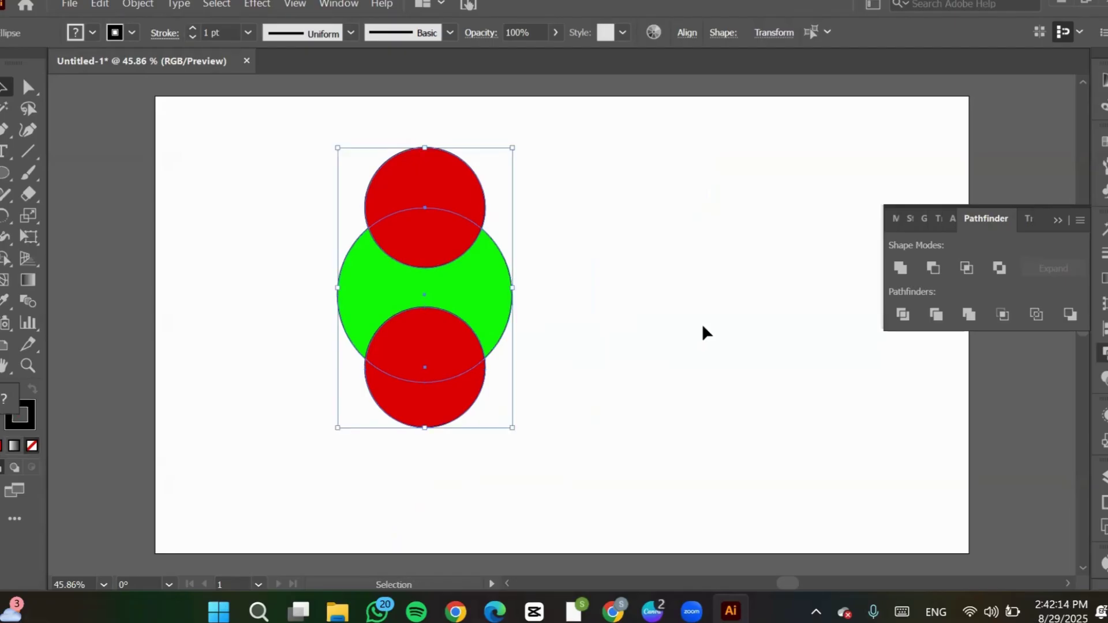
{"action": "left_click", "coordinate": [703, 327]}
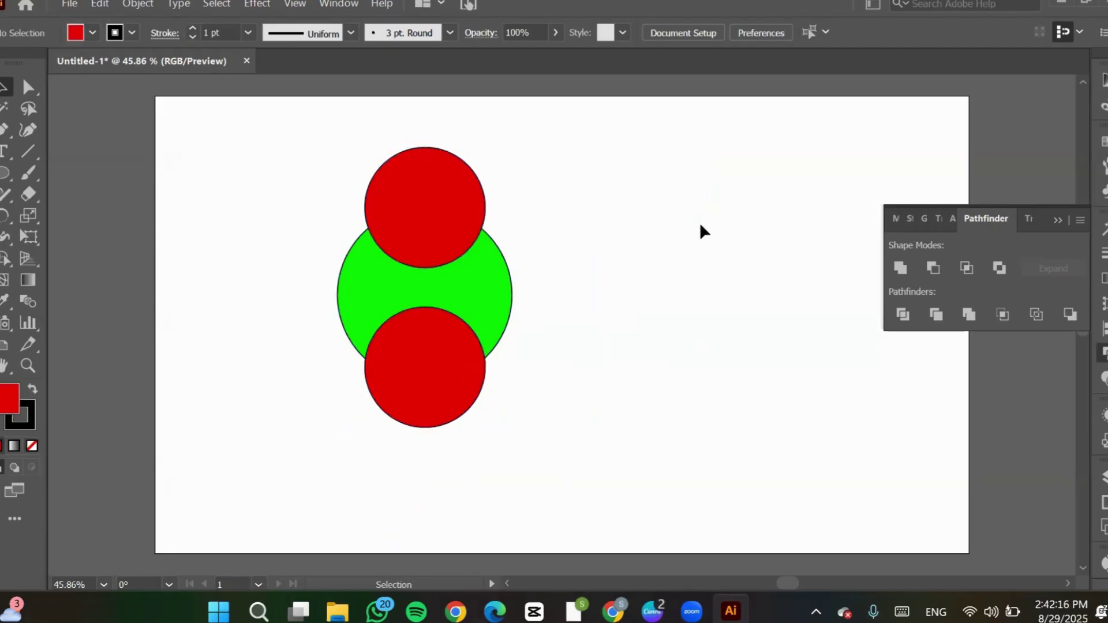
Trim all three circles with Pathfinder and rotate the resulting group to about 250.64°.
{"action": "left_click_drag", "start_coordinate": [589, 185], "coordinate": [295, 425]}
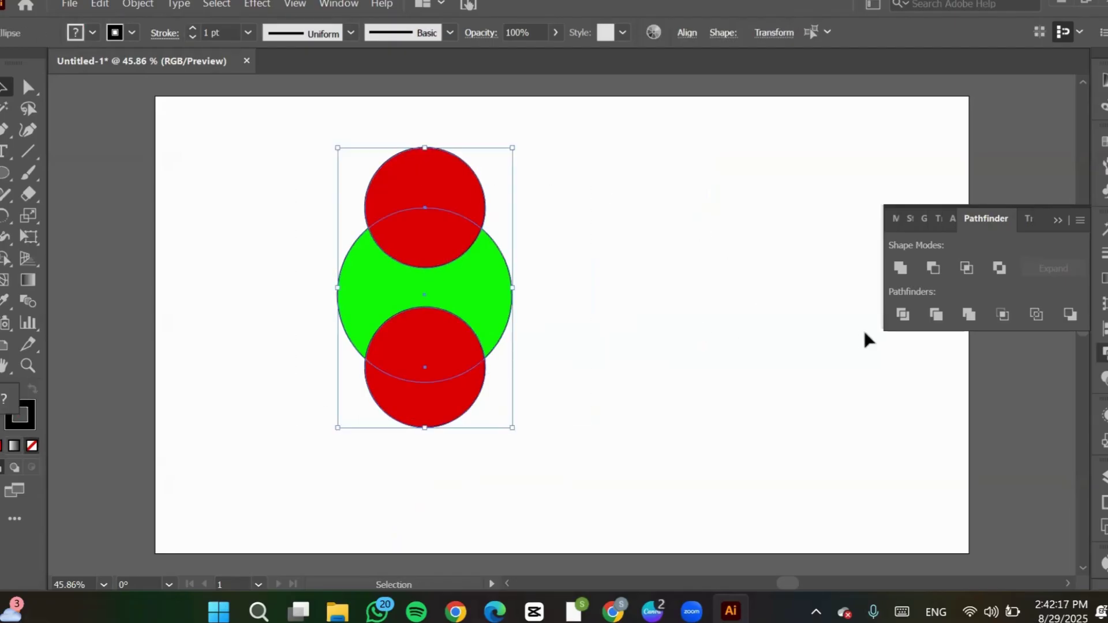
{"action": "left_click", "coordinate": [937, 316]}
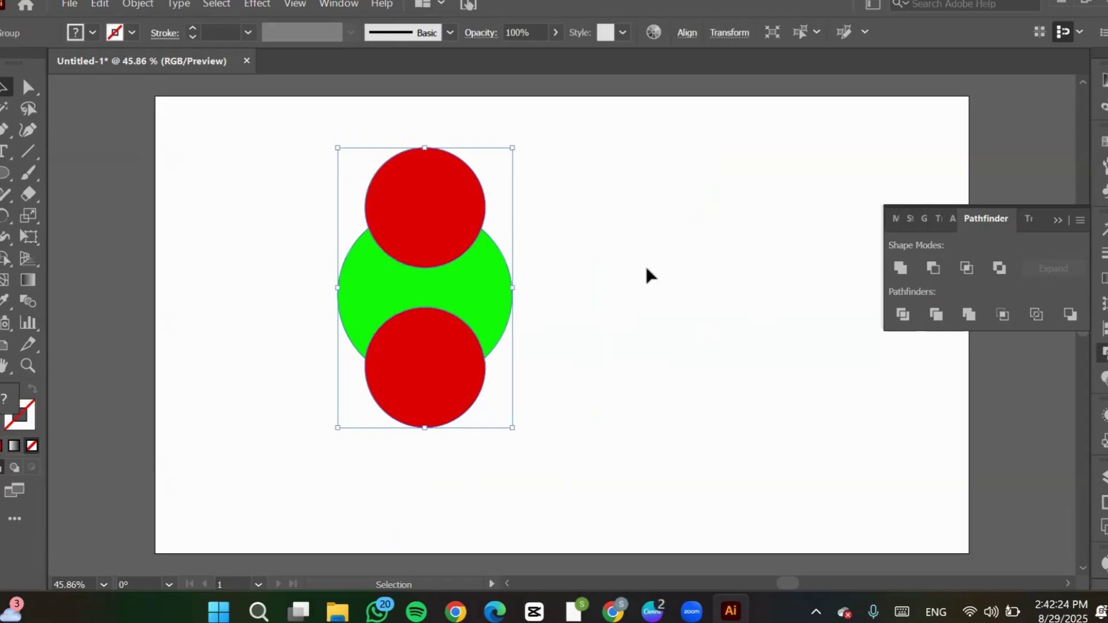
{"action": "left_click", "coordinate": [936, 316]}
{"action": "left_click_drag", "start_coordinate": [531, 158], "coordinate": [557, 465]}
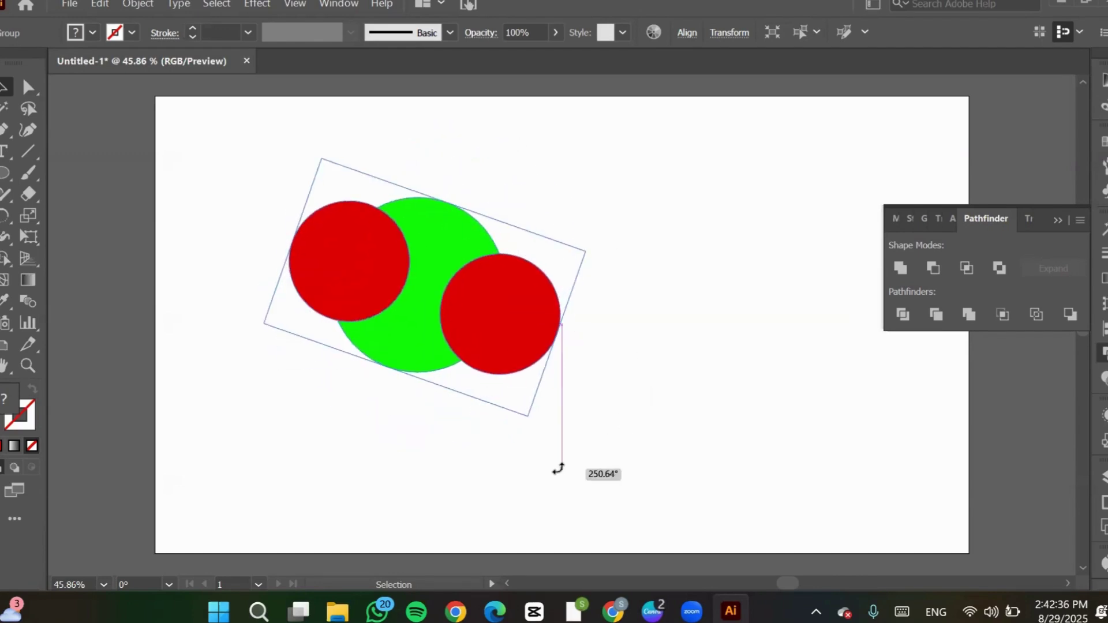
{"action": "left_click", "coordinate": [649, 345]}
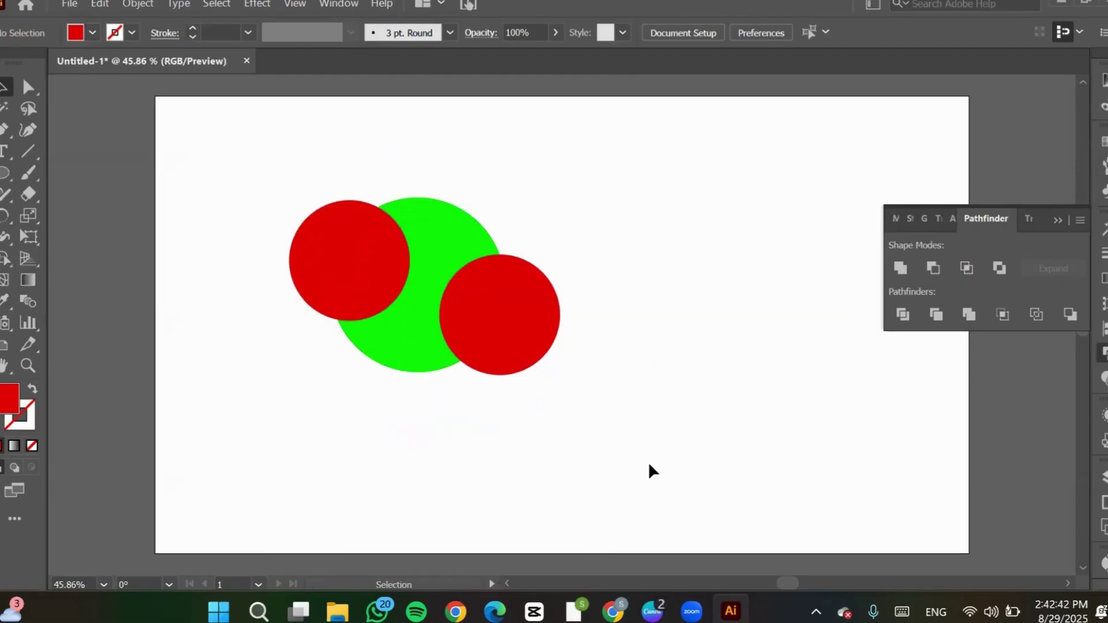
Undo the rotation and the Trim of the three circles, and clear the selection.
{"action": "mouse_move", "coordinate": [691, 611]}
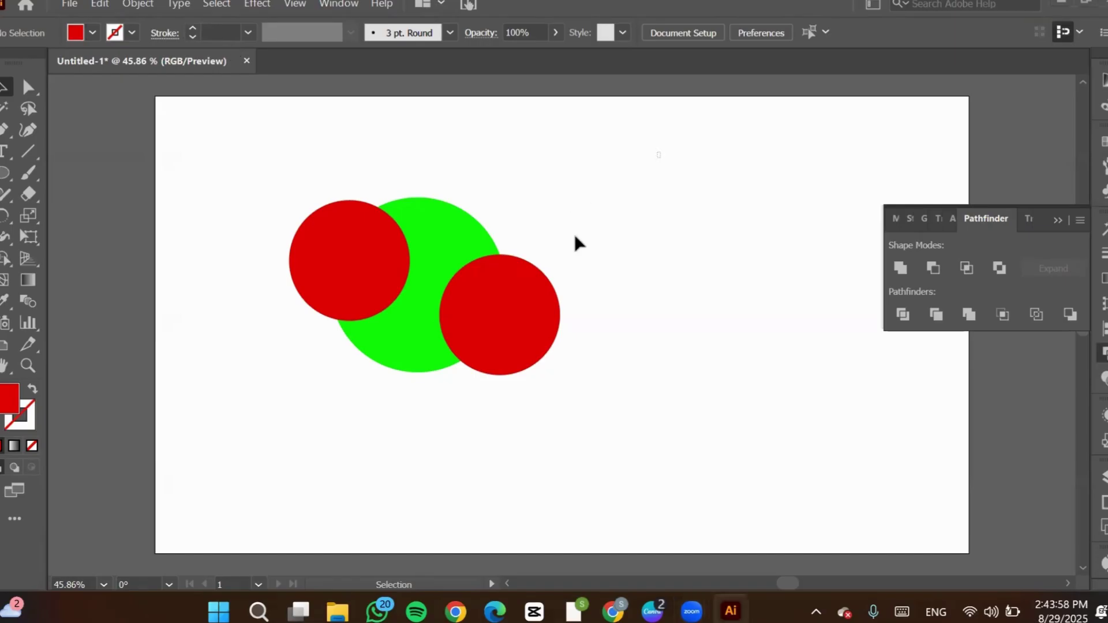
{"action": "left_click_drag", "start_coordinate": [661, 152], "coordinate": [224, 445]}
{"action": "key", "text": "ctrl+z"}
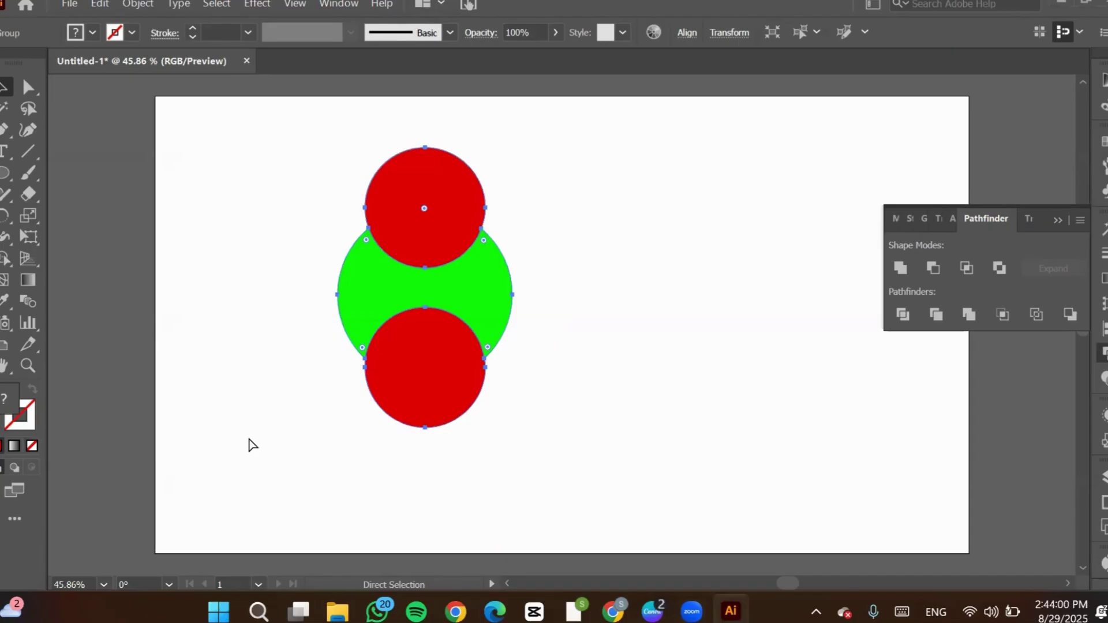
{"action": "key", "text": "ctrl+z"}
{"action": "left_click", "coordinate": [800, 302]}
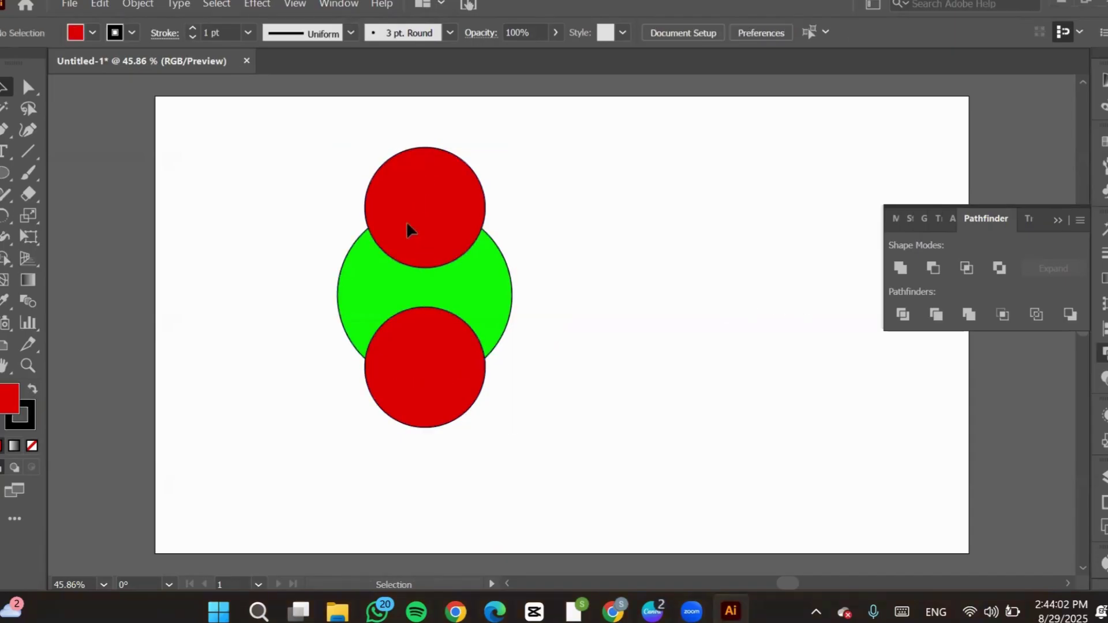
Undo a trial move of the upper red circle away from the green one and select all three circles.
{"action": "left_click_drag", "start_coordinate": [410, 229], "coordinate": [625, 215]}
{"action": "key", "text": "ctrl+z"}
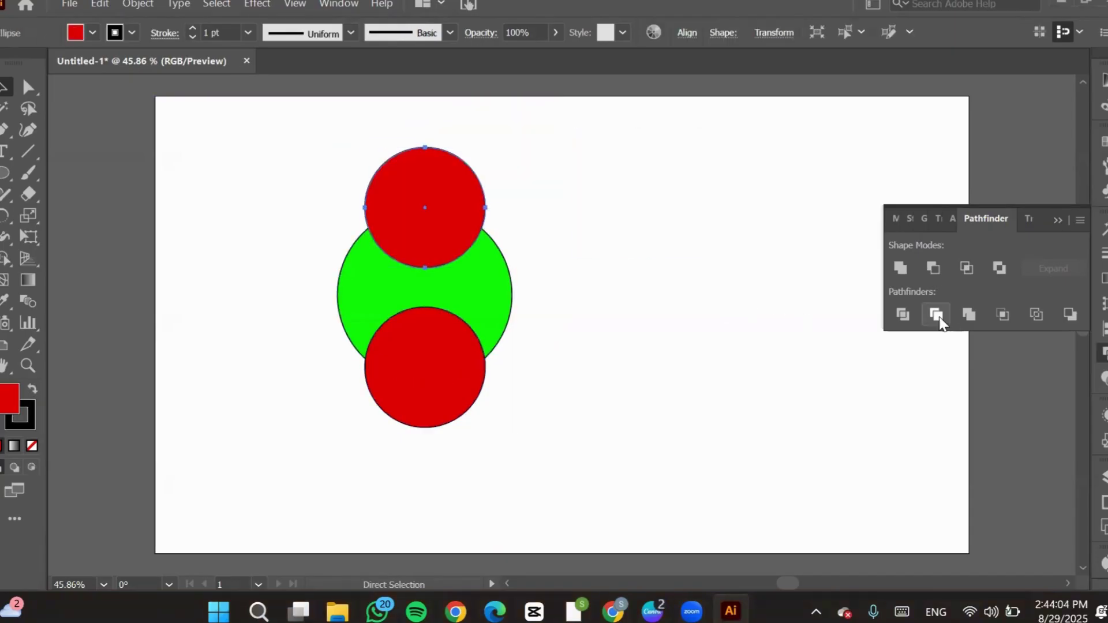
{"action": "key", "text": "v"}
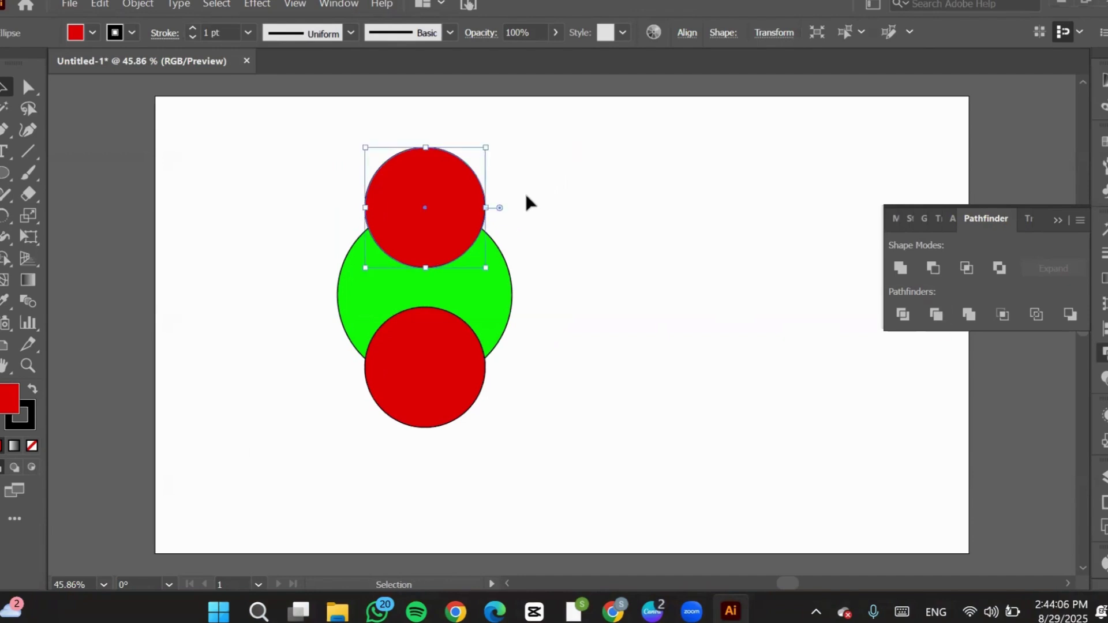
{"action": "left_click_drag", "start_coordinate": [556, 156], "coordinate": [304, 471]}
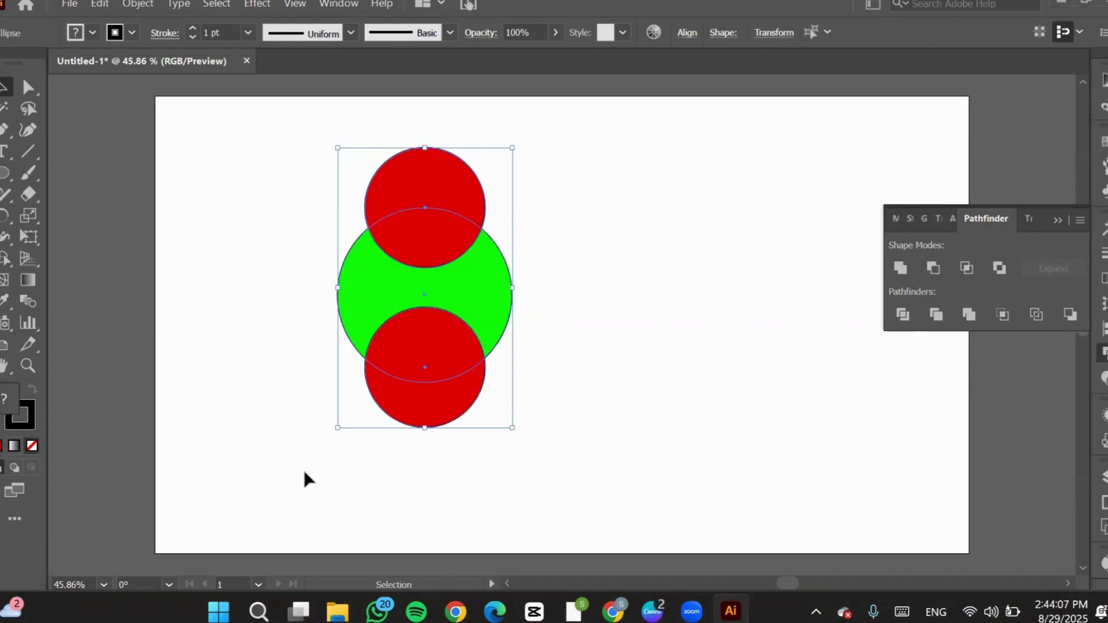
Trim the three selected circles with Pathfinder, clear the selection, and undo the Trim.
{"action": "left_click", "coordinate": [938, 315]}
{"action": "left_click", "coordinate": [647, 371]}
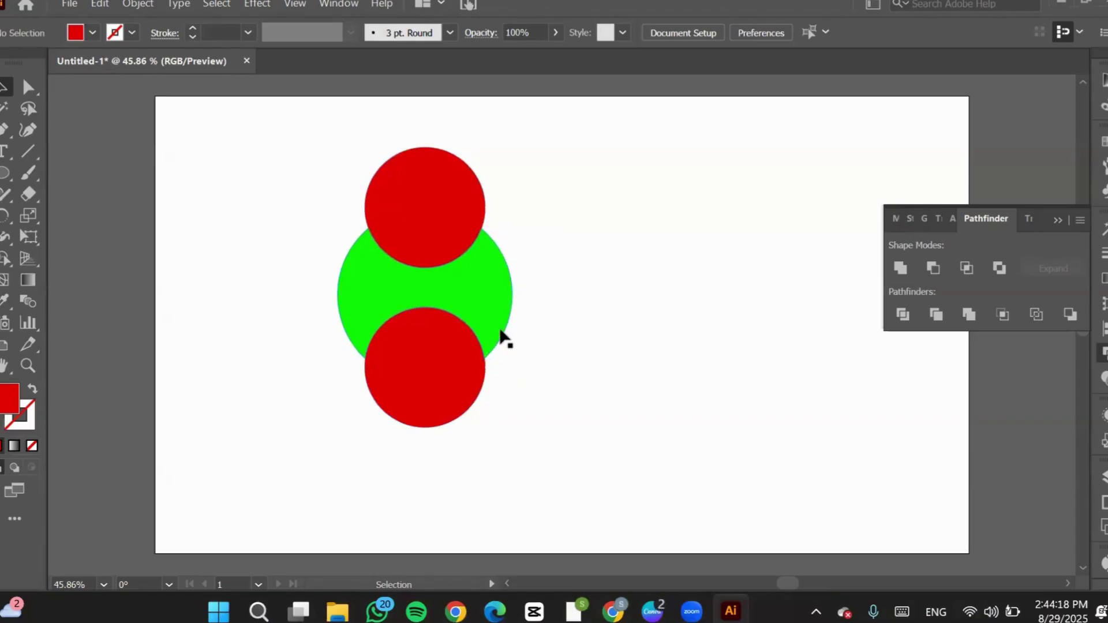
{"action": "key", "text": "a"}
{"action": "key", "text": "ctrl+a"}
{"action": "left_click", "coordinate": [610, 299]}
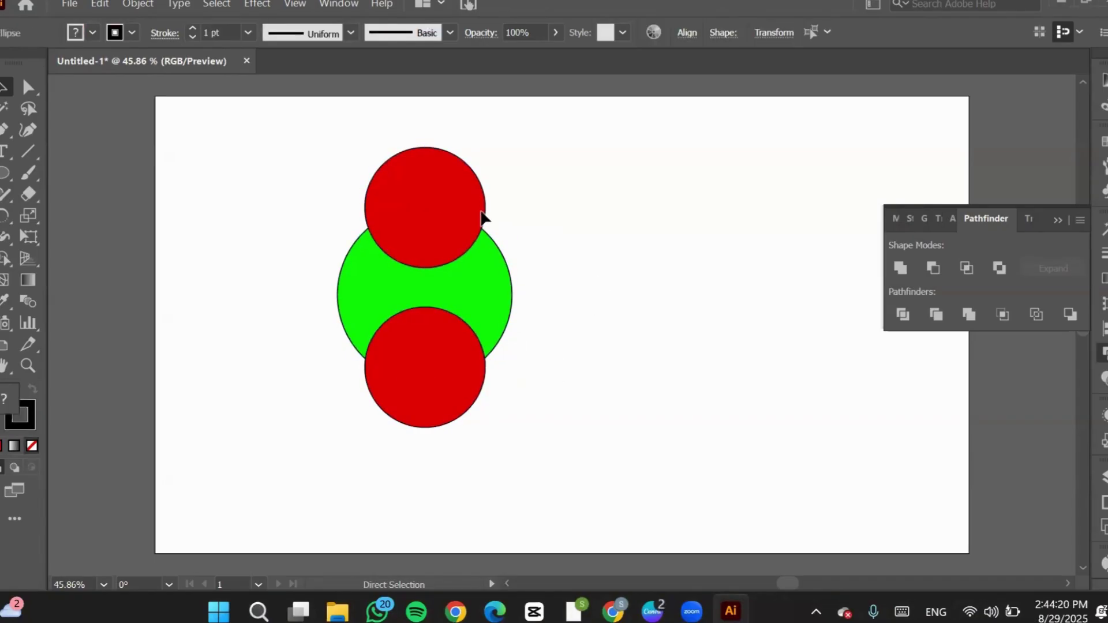
Try moving the upper red circle up and away from the green one, and undo the move.
{"action": "key", "text": "v"}
{"action": "left_click_drag", "start_coordinate": [448, 171], "coordinate": [536, 141]}
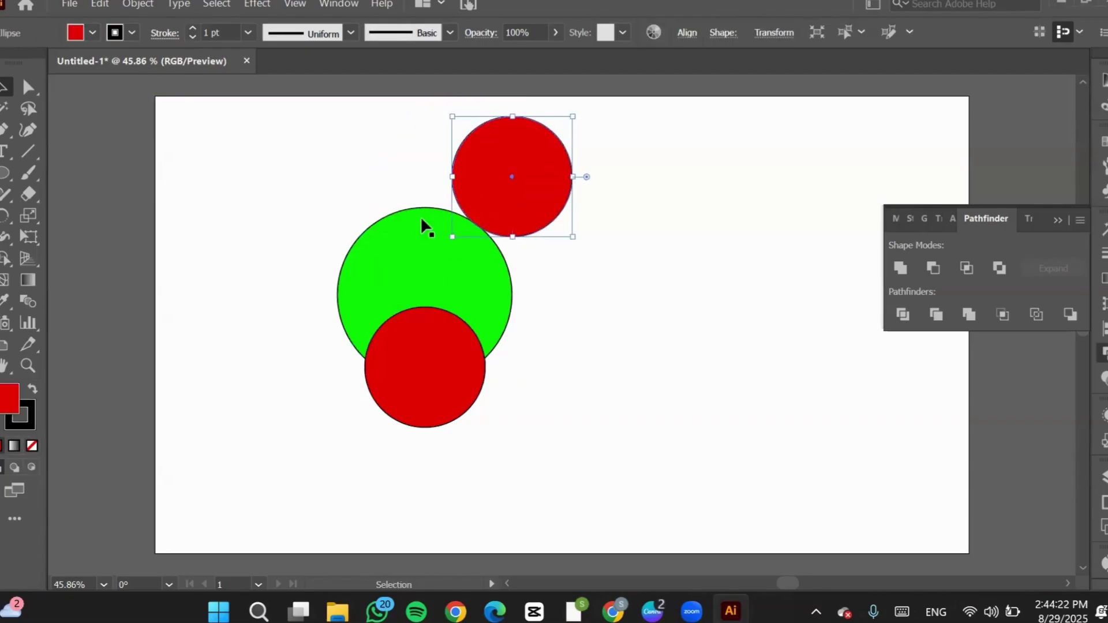
{"action": "key", "text": "a"}
{"action": "key", "text": "ctrl+z"}
{"action": "key", "text": "v"}
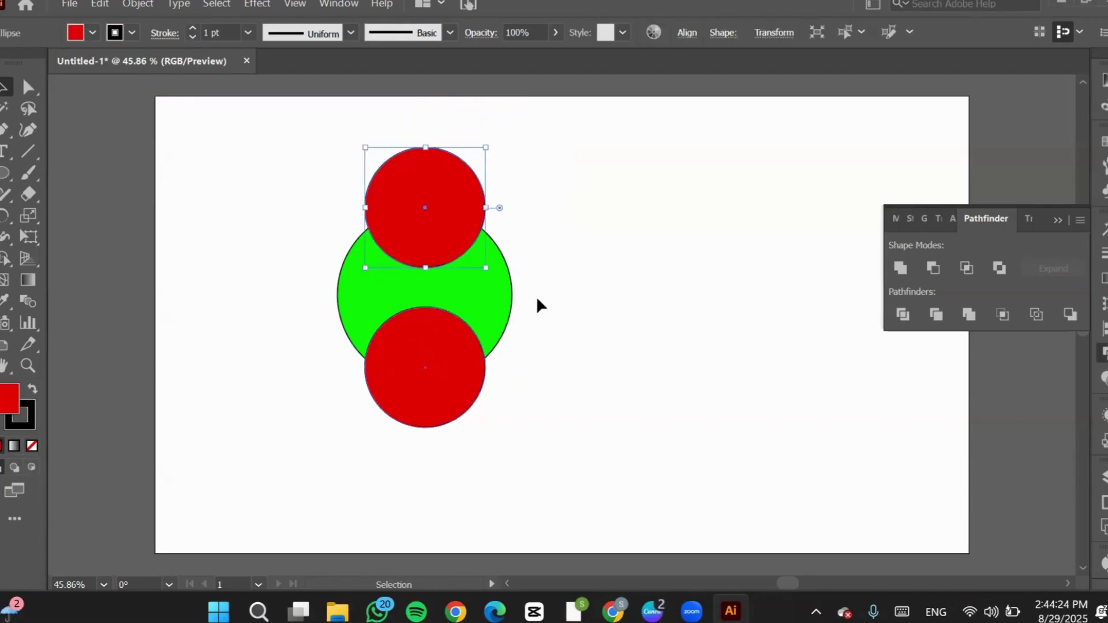
Select all three circles, trim them with Pathfinder, and clear the selection.
{"action": "left_click_drag", "start_coordinate": [586, 193], "coordinate": [232, 480]}
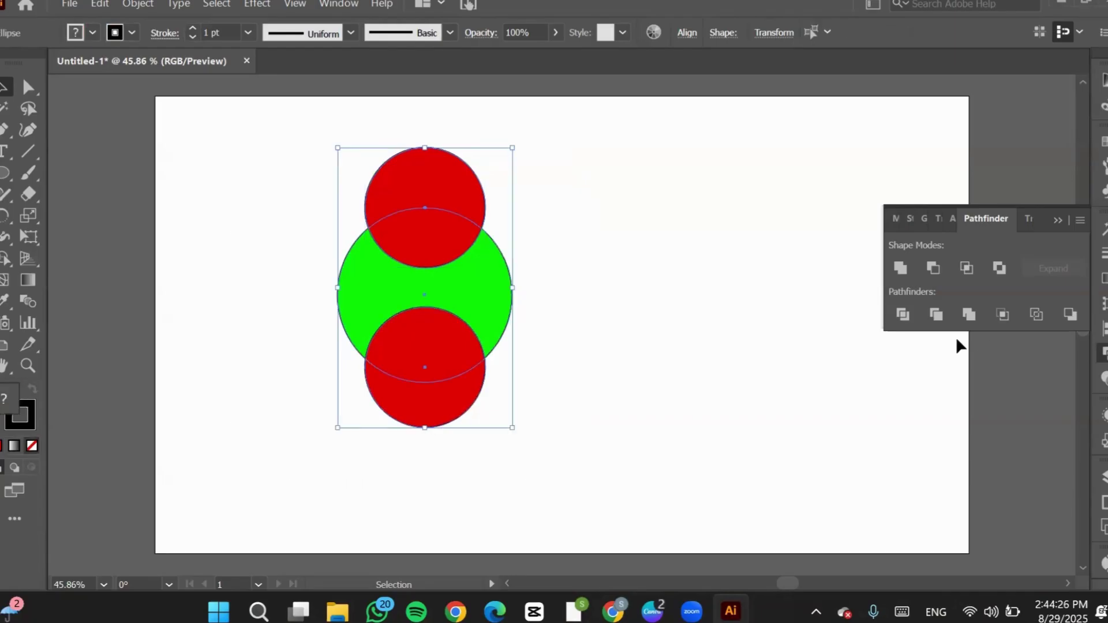
{"action": "left_click", "coordinate": [938, 314]}
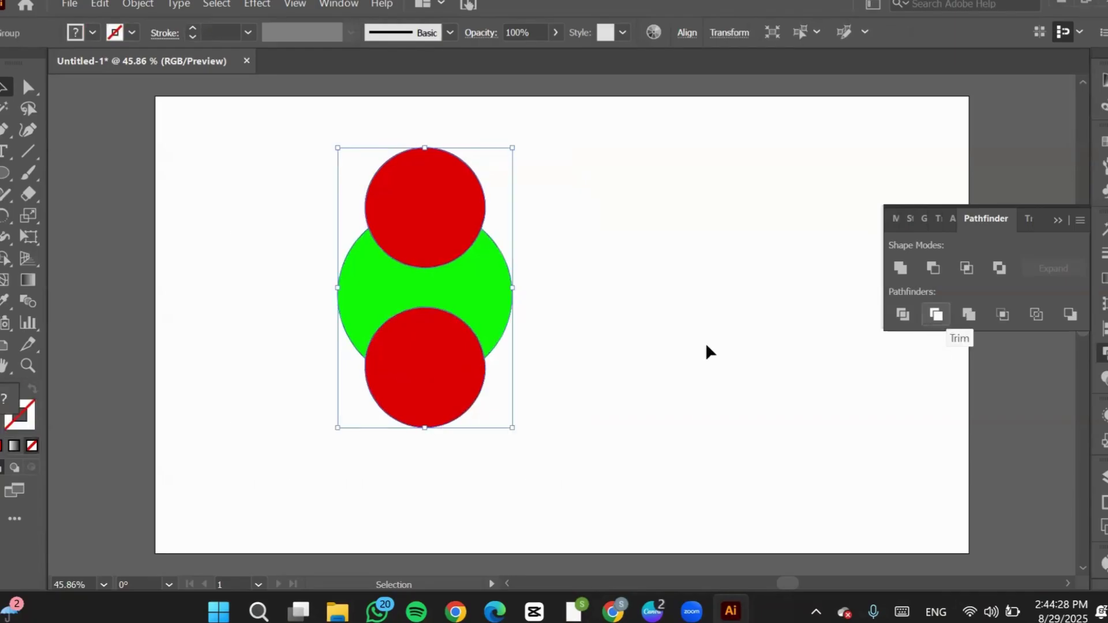
{"action": "left_click", "coordinate": [660, 340]}
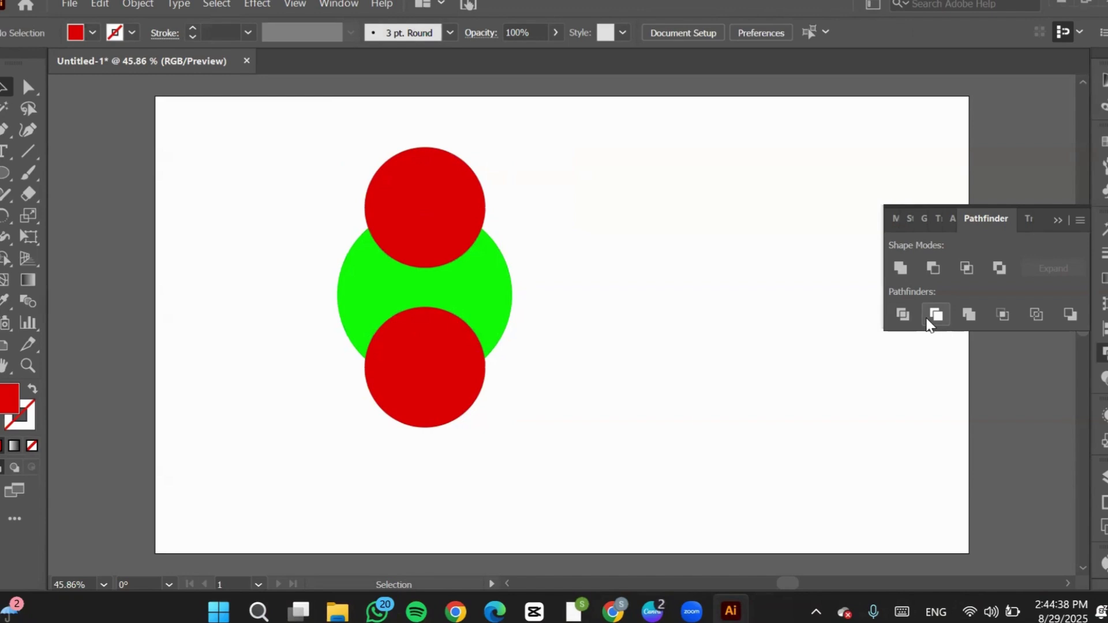
{"action": "mouse_move", "coordinate": [731, 611]}
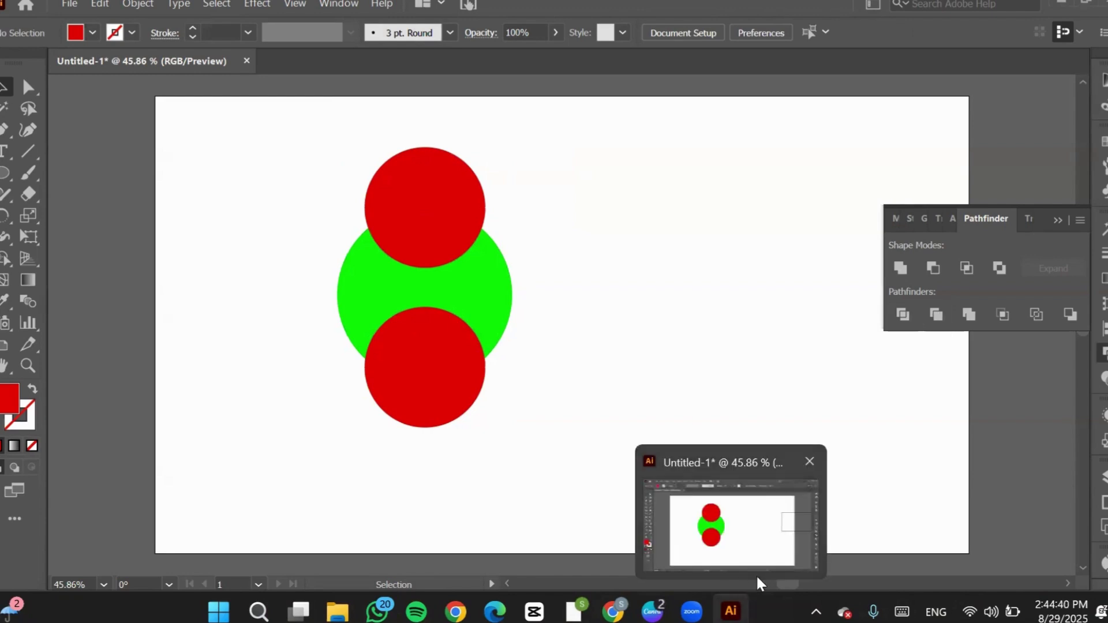
{"action": "mouse_move", "coordinate": [691, 610]}
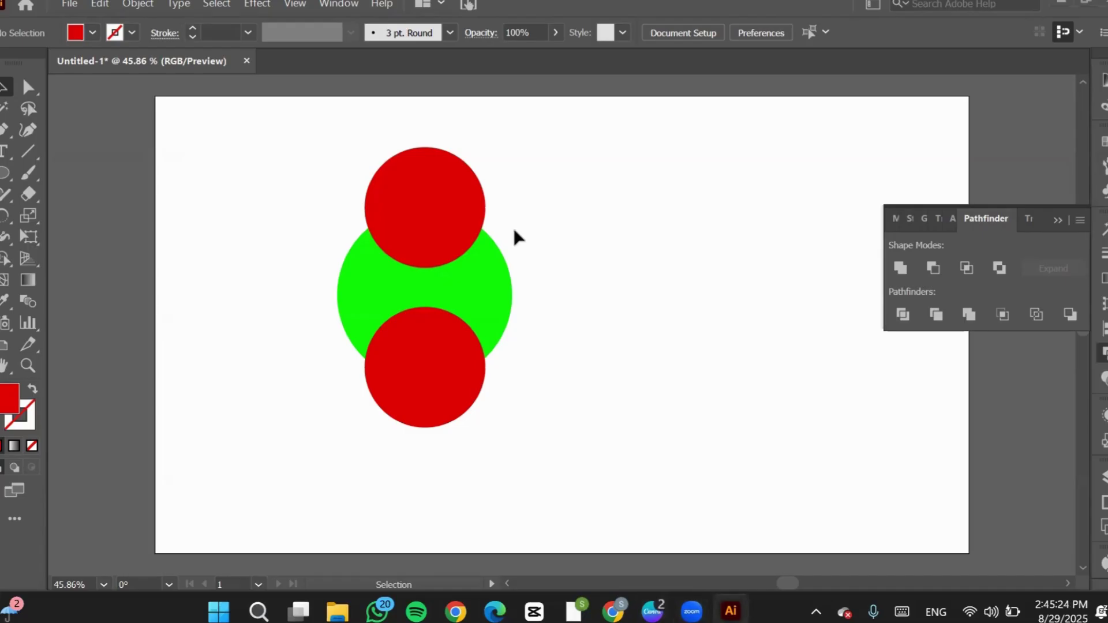
Apply a black stroke to the trimmed group and deselect it.
{"action": "left_click", "coordinate": [440, 231]}
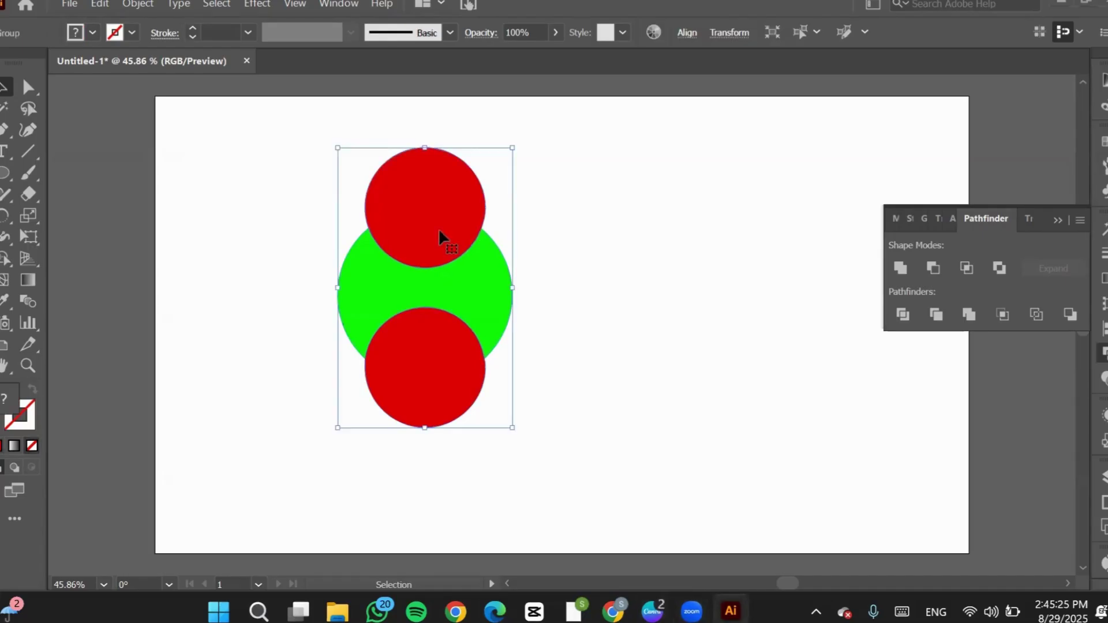
{"action": "left_click", "coordinate": [32, 428]}
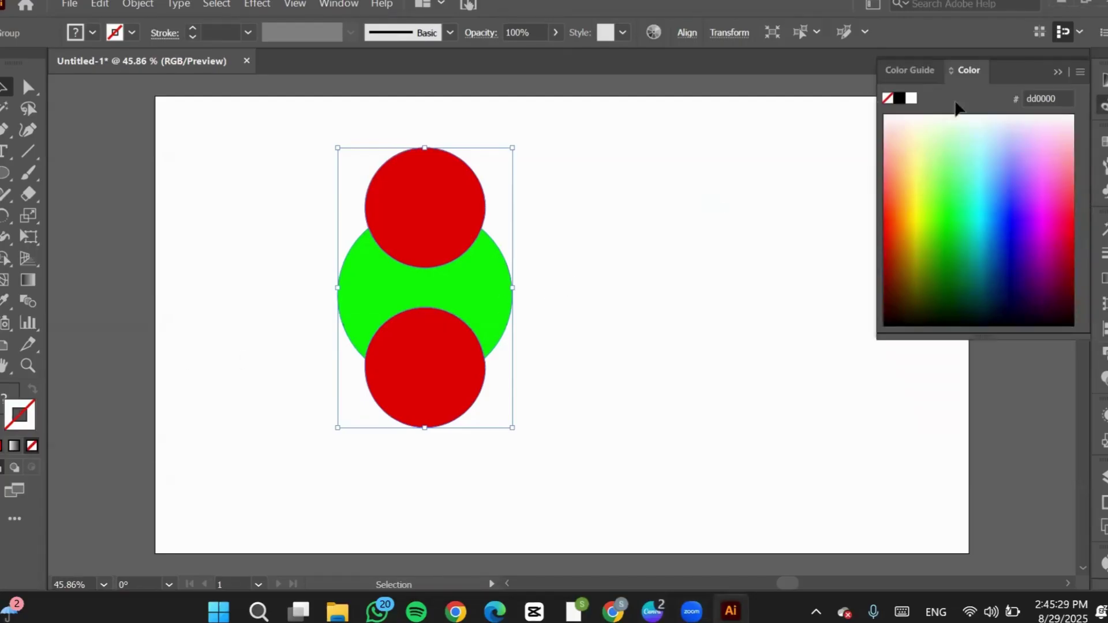
{"action": "left_click", "coordinate": [899, 99]}
{"action": "left_click", "coordinate": [622, 295]}
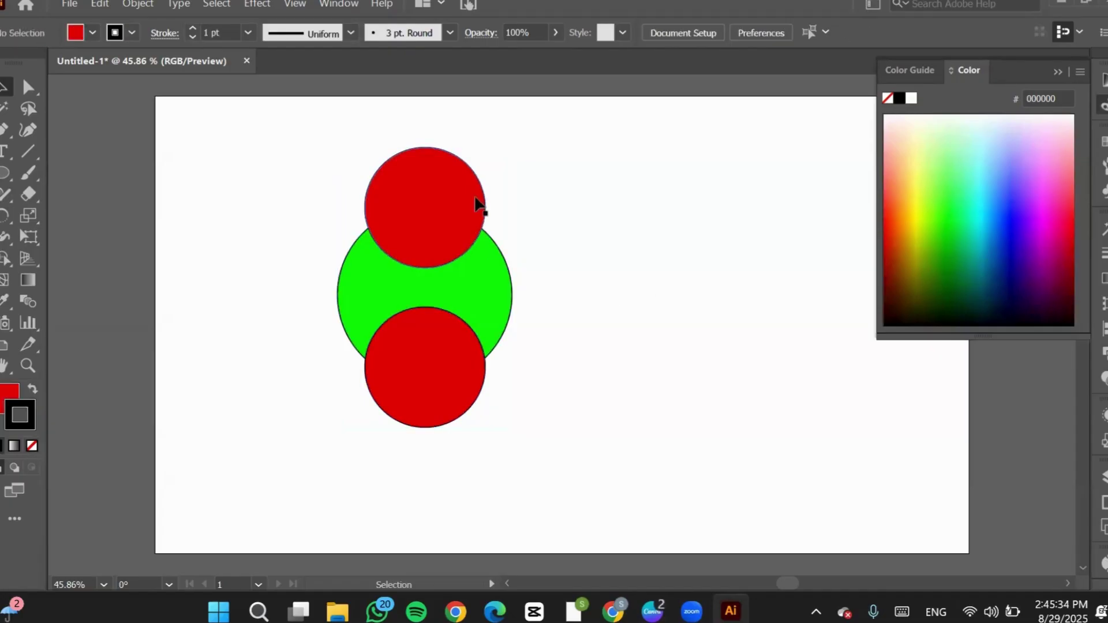
Reposition the outlined trimmed group as a whole around the middle of the artboard and deselect it.
{"action": "left_click_drag", "start_coordinate": [428, 213], "coordinate": [570, 461]}
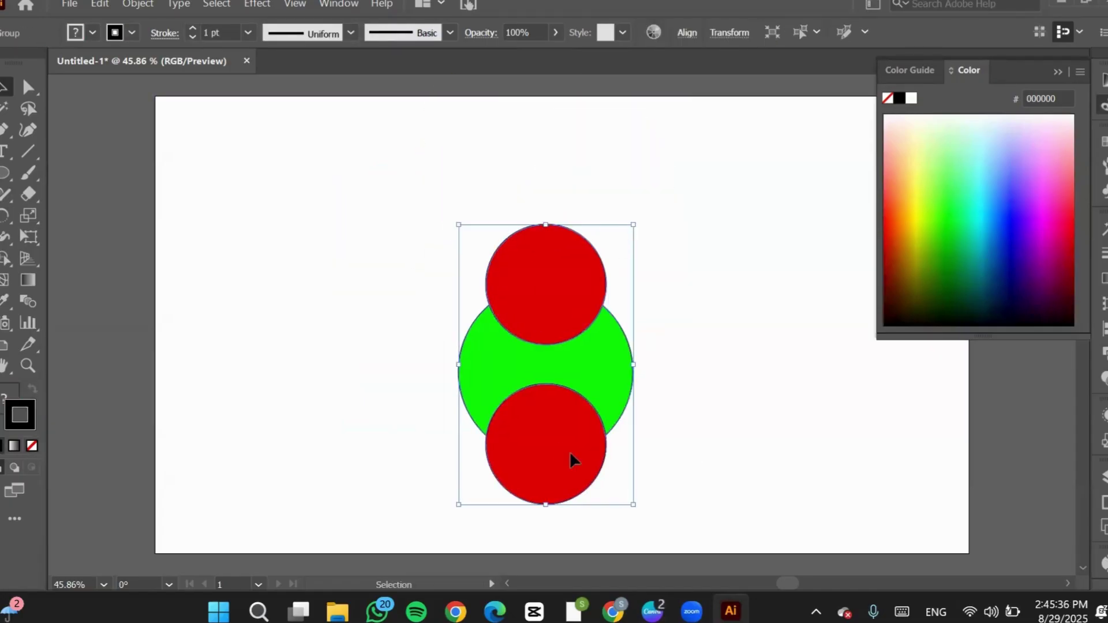
{"action": "left_click", "coordinate": [708, 413]}
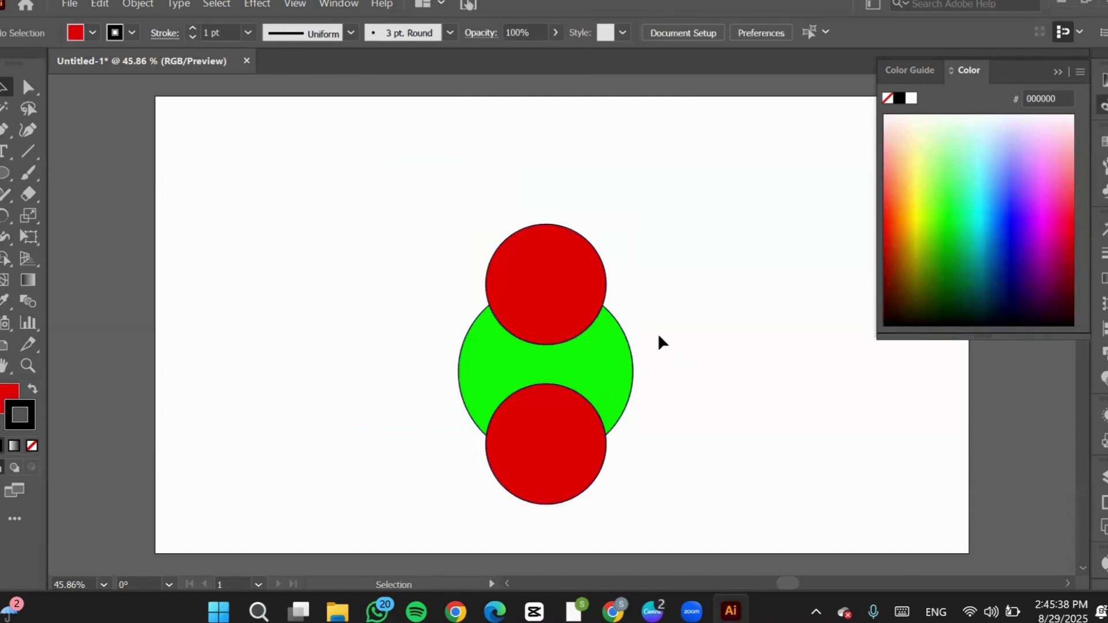
{"action": "key", "text": "a"}
{"action": "scroll", "coordinate": [664, 345], "scroll_direction": "left", "scroll_amount": 1}
{"action": "scroll", "coordinate": [659, 337], "scroll_direction": "left", "scroll_amount": 3}
{"action": "key", "text": "super"}
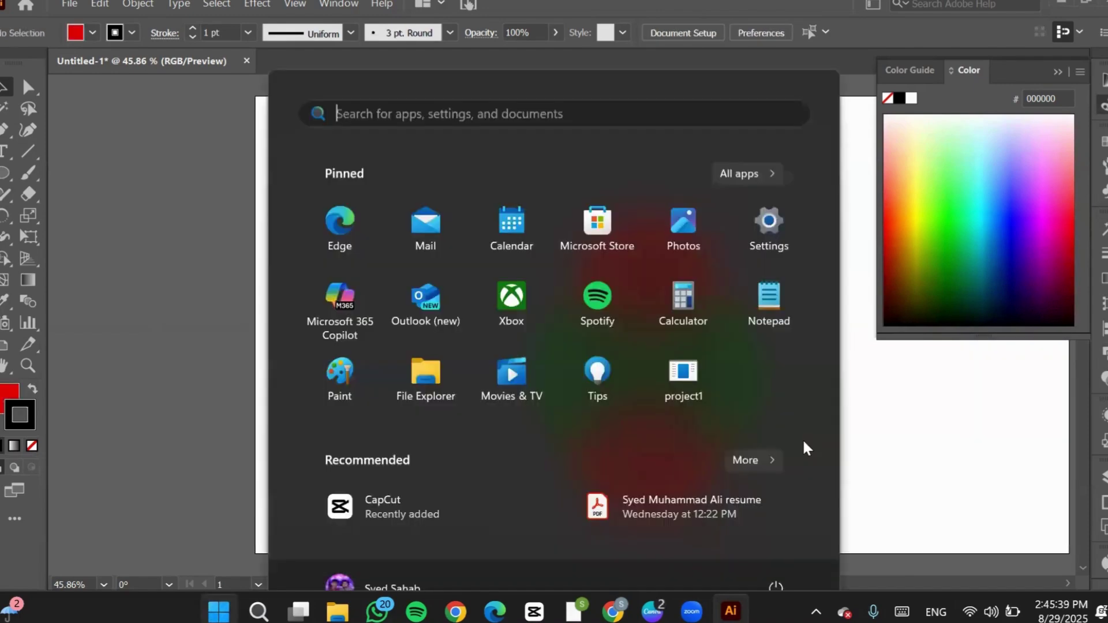
{"action": "left_click", "coordinate": [887, 381]}
{"action": "left_click_drag", "start_coordinate": [660, 458], "coordinate": [527, 431]}
{"action": "left_click", "coordinate": [683, 375]}
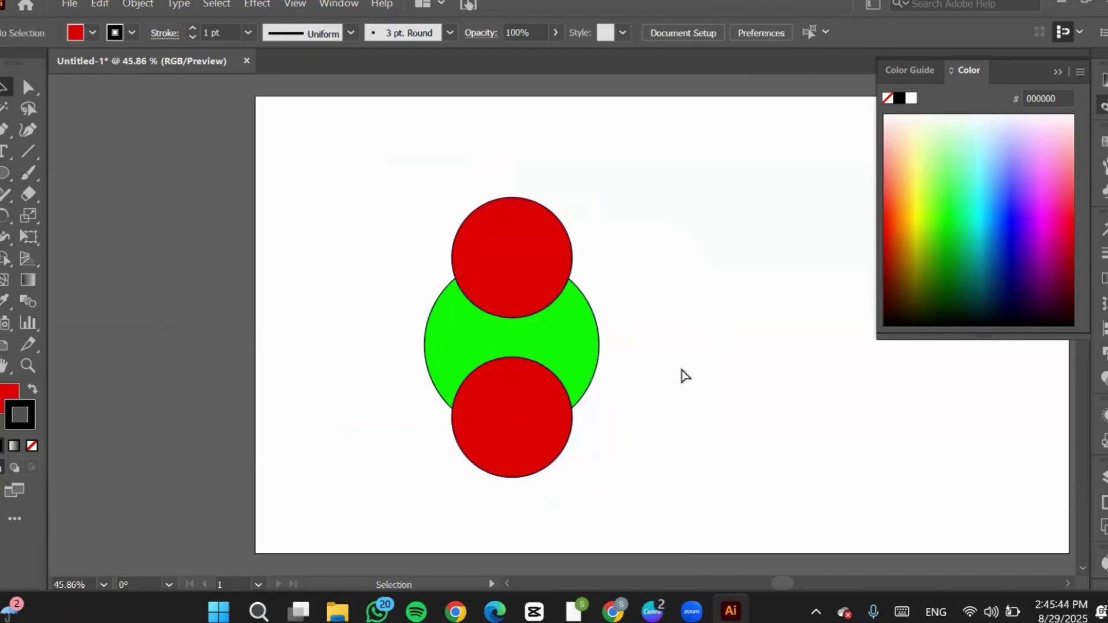
Ungroup the trimmed shapes and move the lower red circle down and away from the green piece.
{"action": "left_click", "coordinate": [484, 370]}
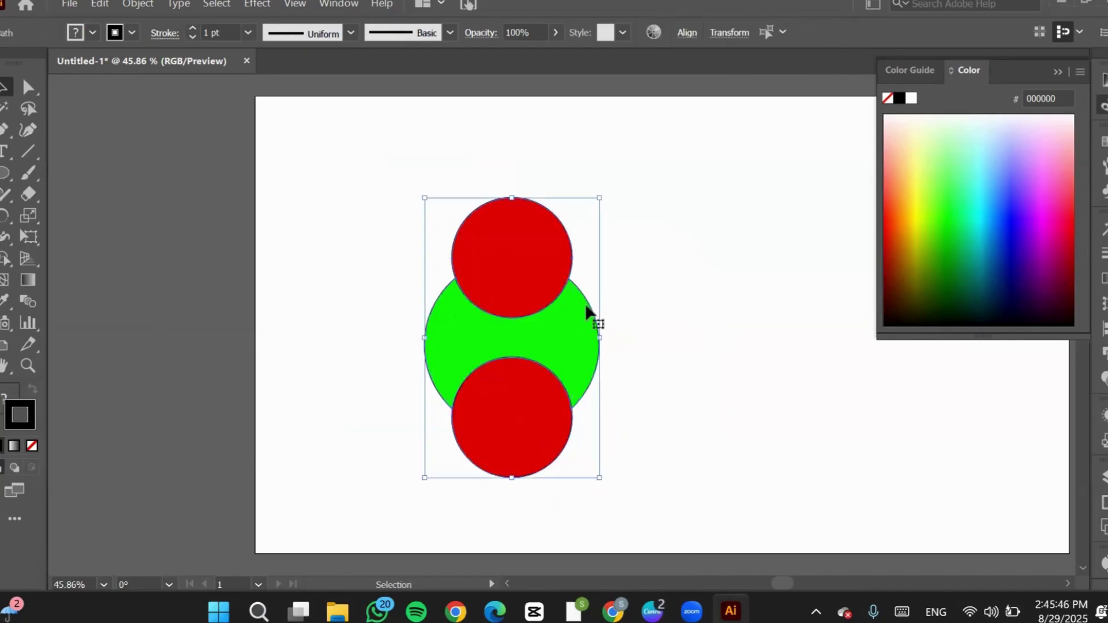
{"action": "key", "text": "ctrl+shift+g"}
{"action": "left_click_drag", "start_coordinate": [543, 413], "coordinate": [696, 472]}
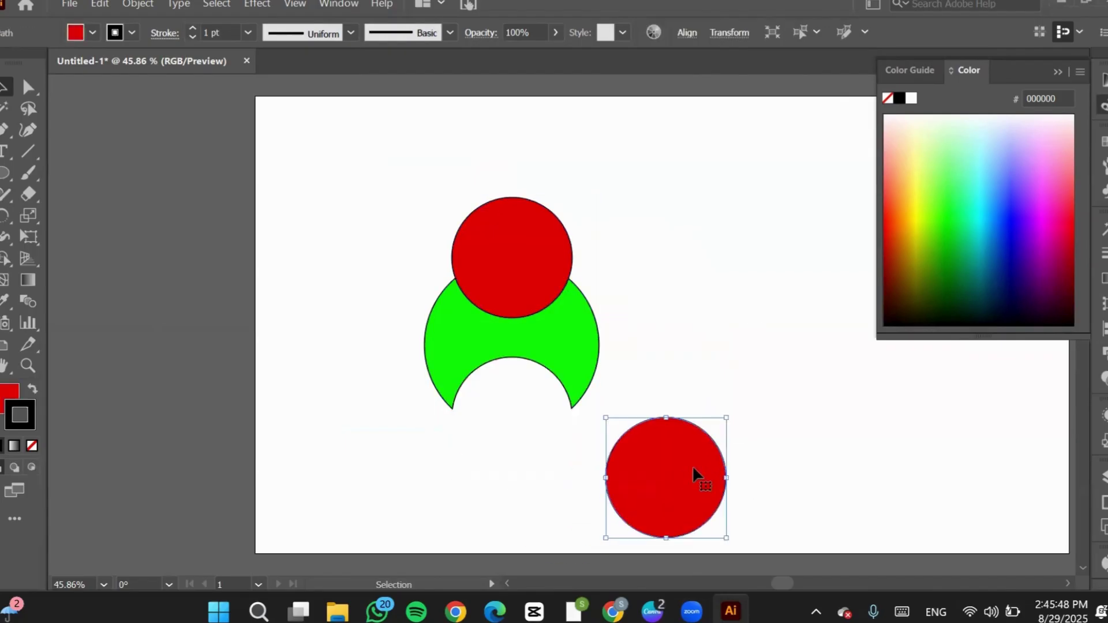
Undo the circle move, the ungrouping, the group moves and the black stroke, and clear the selection.
{"action": "left_click", "coordinate": [745, 369]}
{"action": "key", "text": "a"}
{"action": "key", "text": "ctrl+z"}
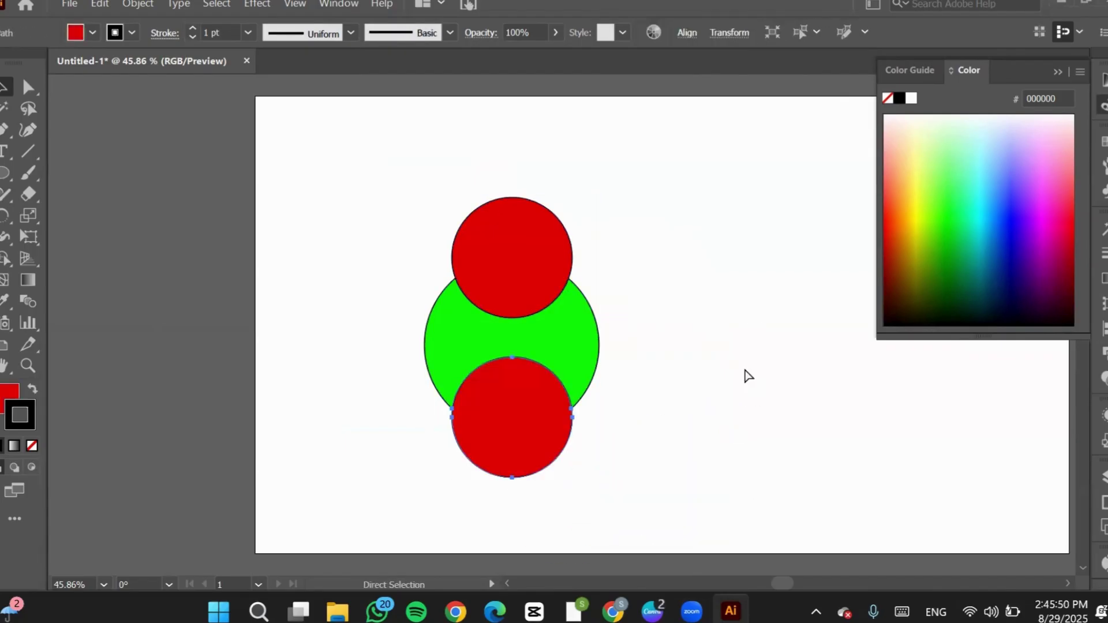
{"action": "key", "text": "ctrl+a"}
{"action": "key", "text": "ctrl+z"}
{"action": "key", "text": "ctrl+z"}
{"action": "key", "text": "ctrl+z"}
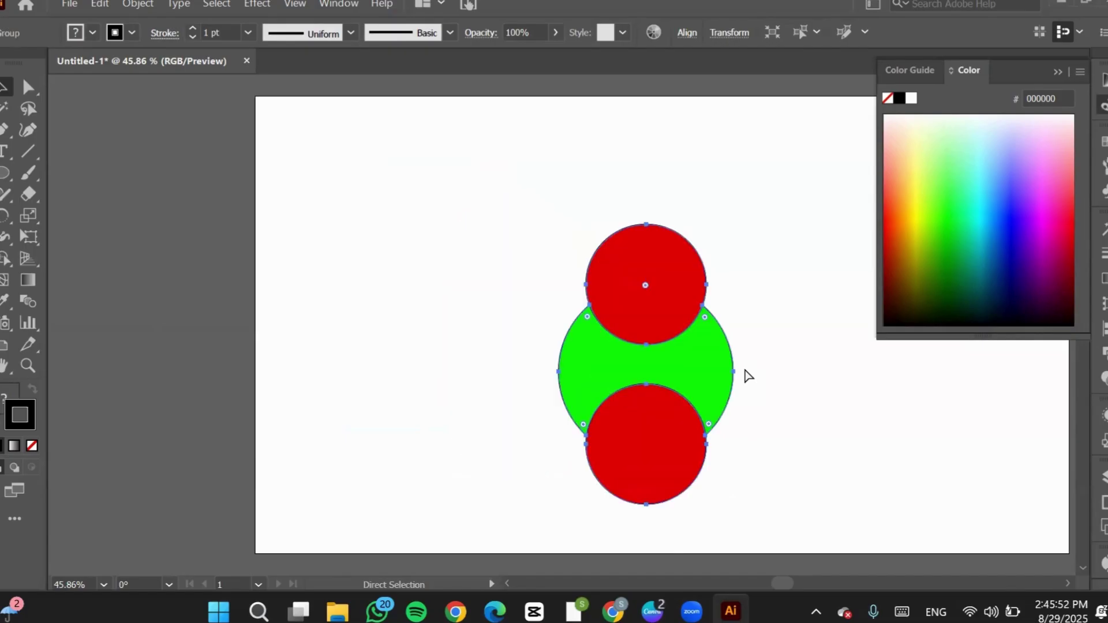
{"action": "key", "text": "v"}
{"action": "left_click", "coordinate": [745, 370]}
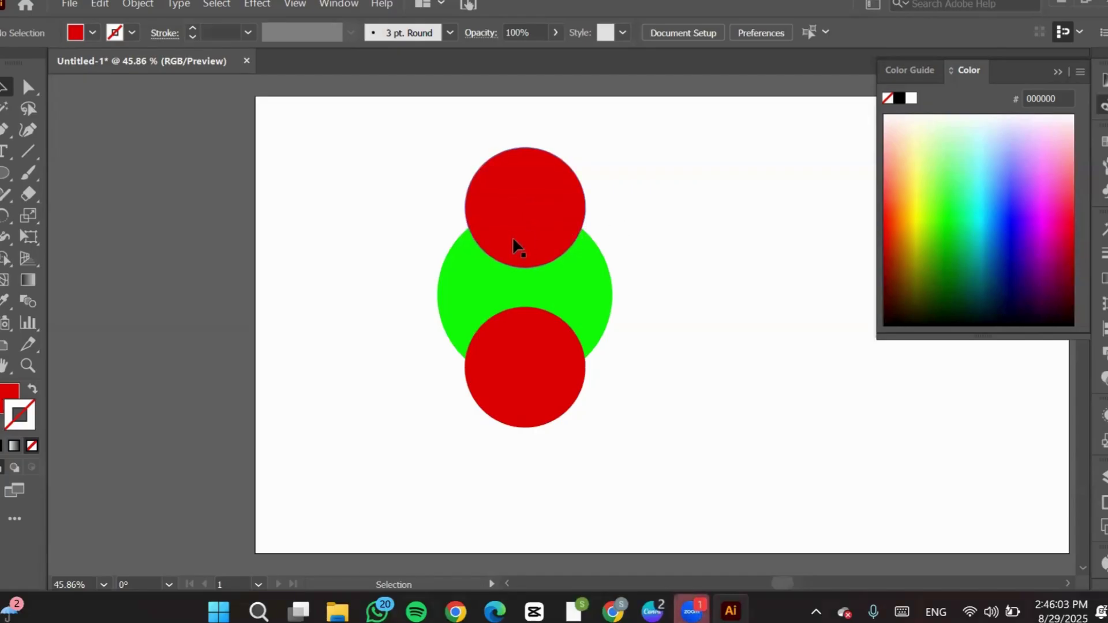
Move the trimmed group to the artboard's upper edge, ungroup it, and pull both red circles away from the green piece.
{"action": "left_click_drag", "start_coordinate": [555, 244], "coordinate": [559, 181]}
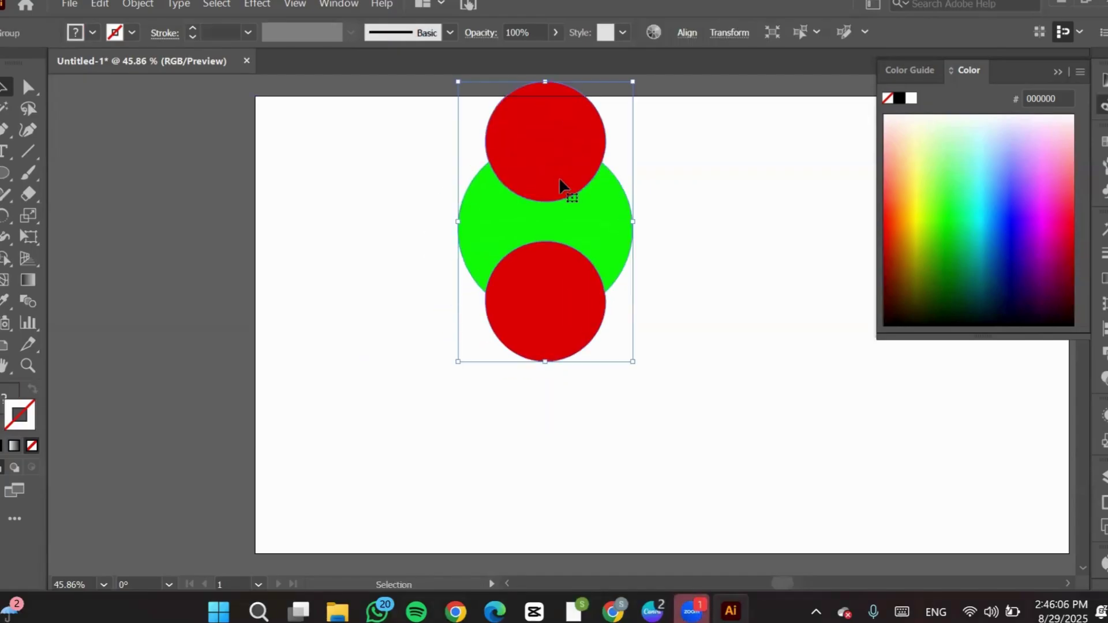
{"action": "key", "text": "ctrl"}
{"action": "left_click", "coordinate": [643, 247]}
{"action": "left_click_drag", "start_coordinate": [544, 136], "coordinate": [758, 249]}
{"action": "left_click_drag", "start_coordinate": [546, 306], "coordinate": [451, 467]}
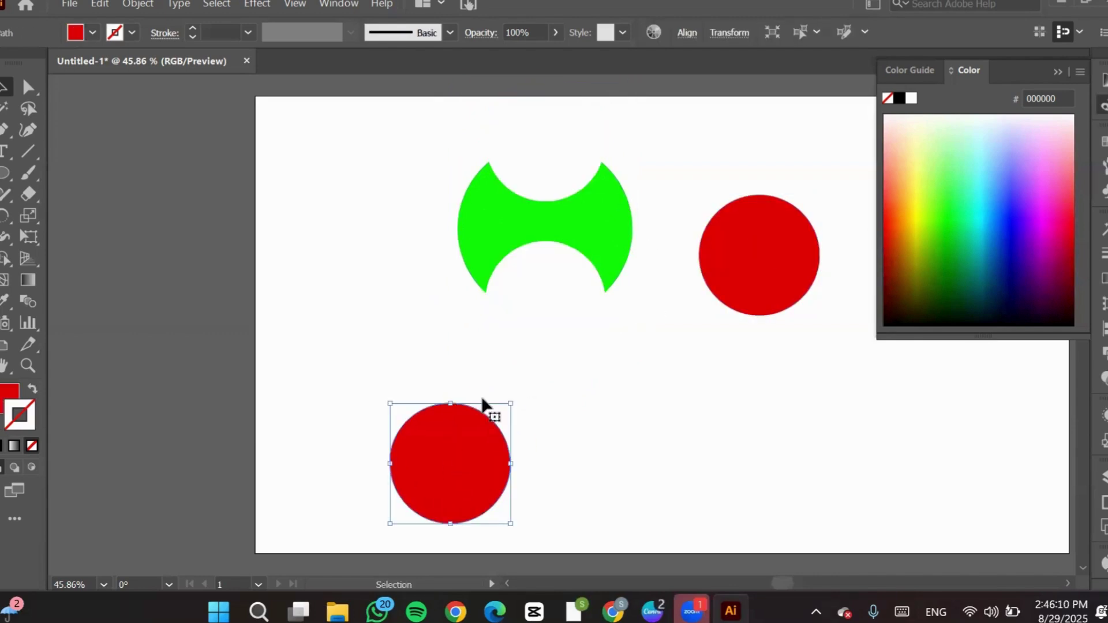
Move the green piece down, fit both red circles back into its cutouts, and select all three shapes.
{"action": "left_click_drag", "start_coordinate": [584, 279], "coordinate": [577, 354]}
{"action": "left_click_drag", "start_coordinate": [788, 226], "coordinate": [567, 177]}
{"action": "left_click_drag", "start_coordinate": [477, 434], "coordinate": [562, 360]}
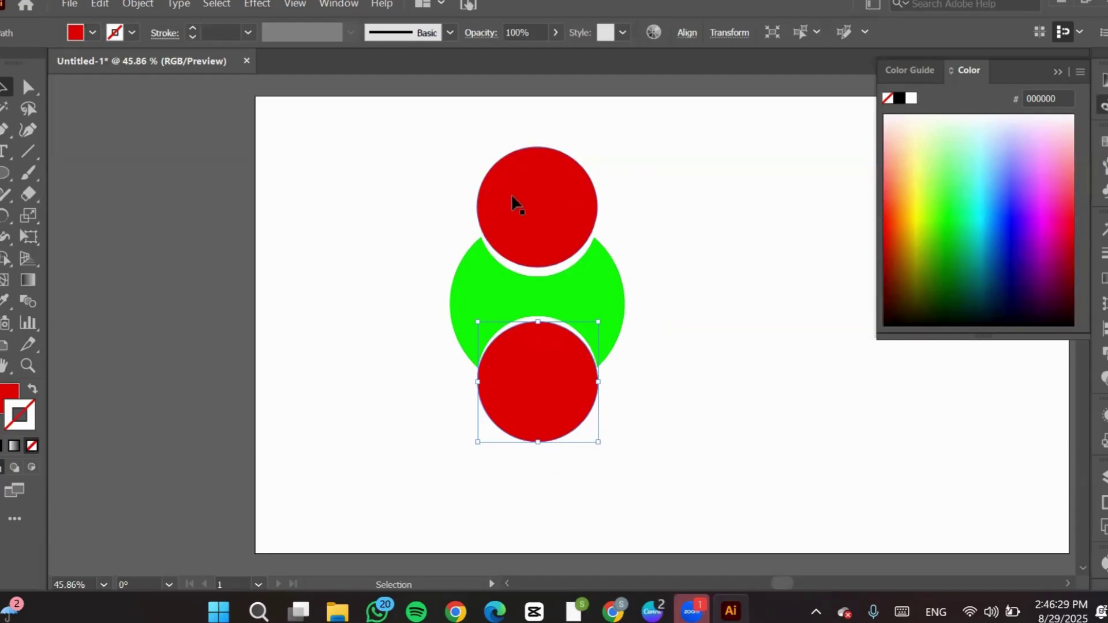
{"action": "left_click_drag", "start_coordinate": [350, 193], "coordinate": [703, 447]}
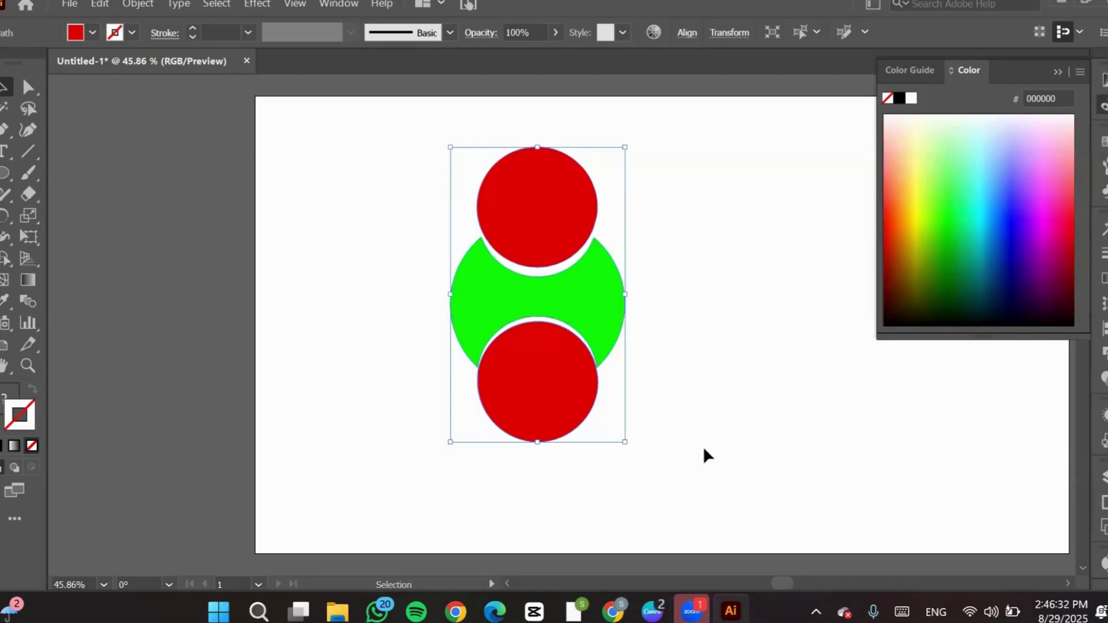
Undo the moves of the separated pieces, the ungrouping and the Trim, and deselect the three circles.
{"action": "left_click", "coordinate": [430, 310]}
{"action": "key", "text": "ctrl+z"}
{"action": "key", "text": "ctrl+z"}
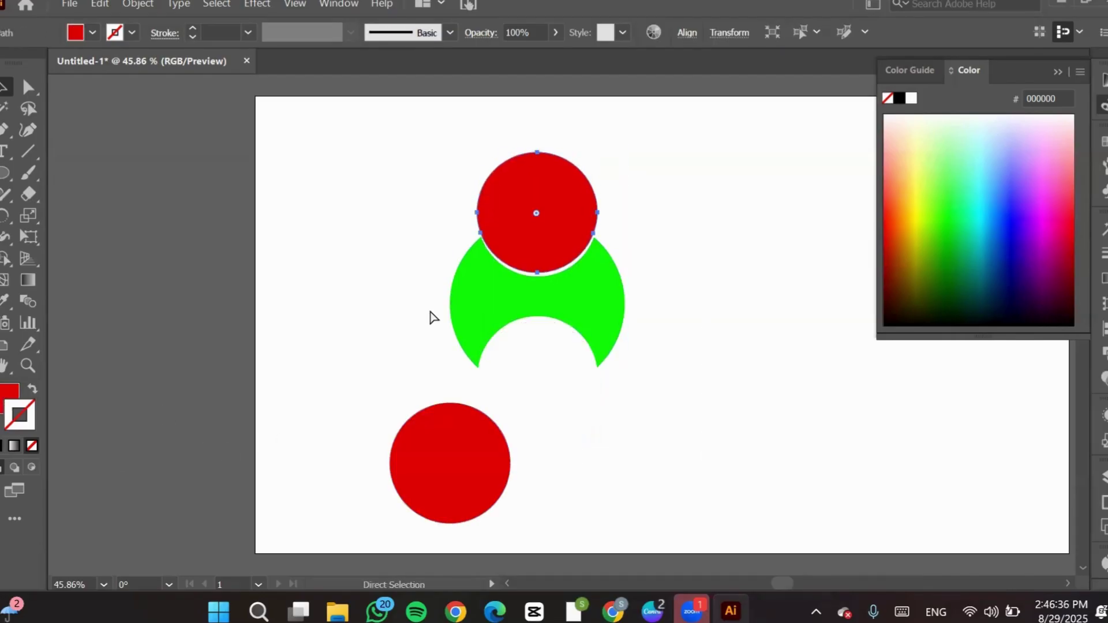
{"action": "key", "text": "ctrl+z"}
{"action": "key", "text": "ctrl+z"}
{"action": "key", "text": "ctrl+z"}
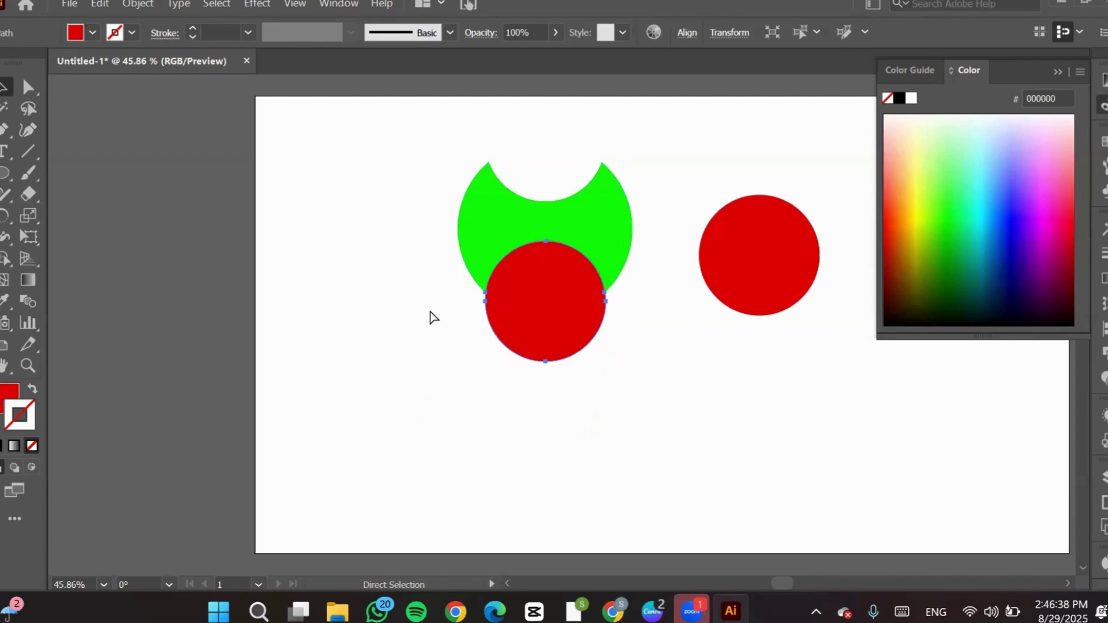
{"action": "key", "text": "ctrl+z"}
{"action": "key", "text": "ctrl+z"}
{"action": "key", "text": "ctrl+z"}
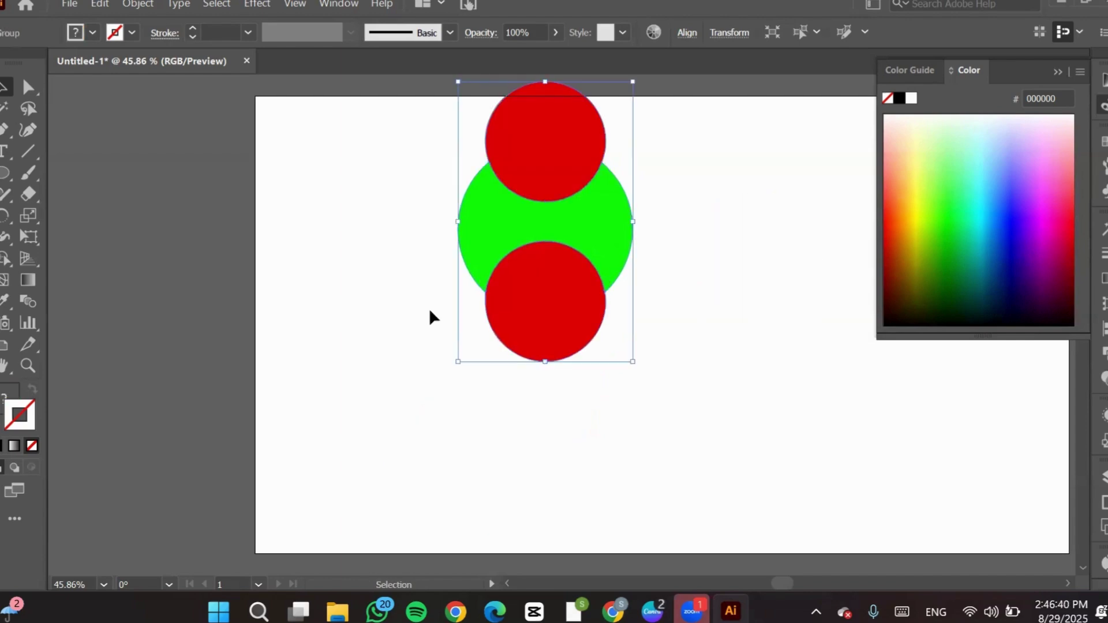
{"action": "key", "text": "ctrl+z"}
{"action": "key", "text": "ctrl+z"}
{"action": "key", "text": "ctrl+z"}
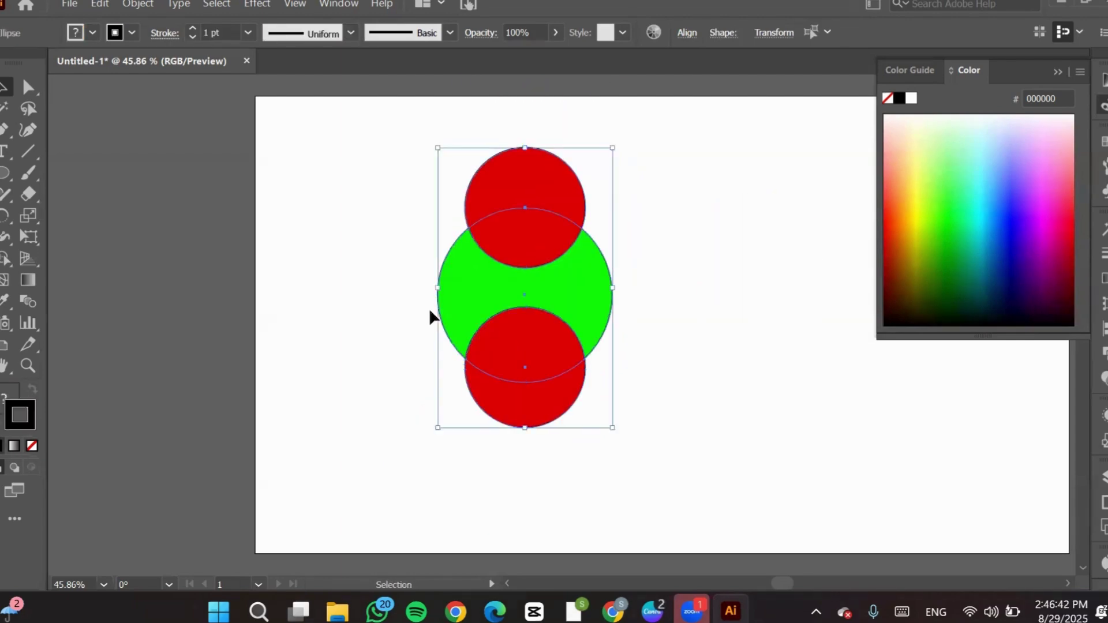
{"action": "left_click", "coordinate": [376, 347]}
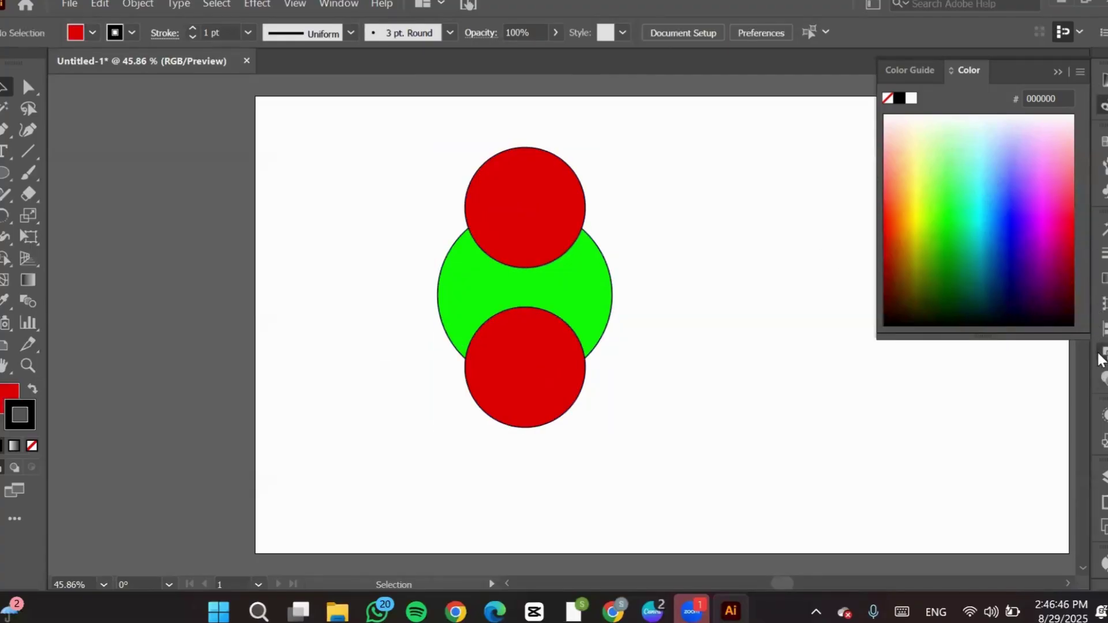
Merge the red circles and the green circle using the Pathfinder Merge operation, and deselect them.
{"action": "left_click", "coordinate": [1103, 378]}
{"action": "left_click", "coordinate": [1103, 353]}
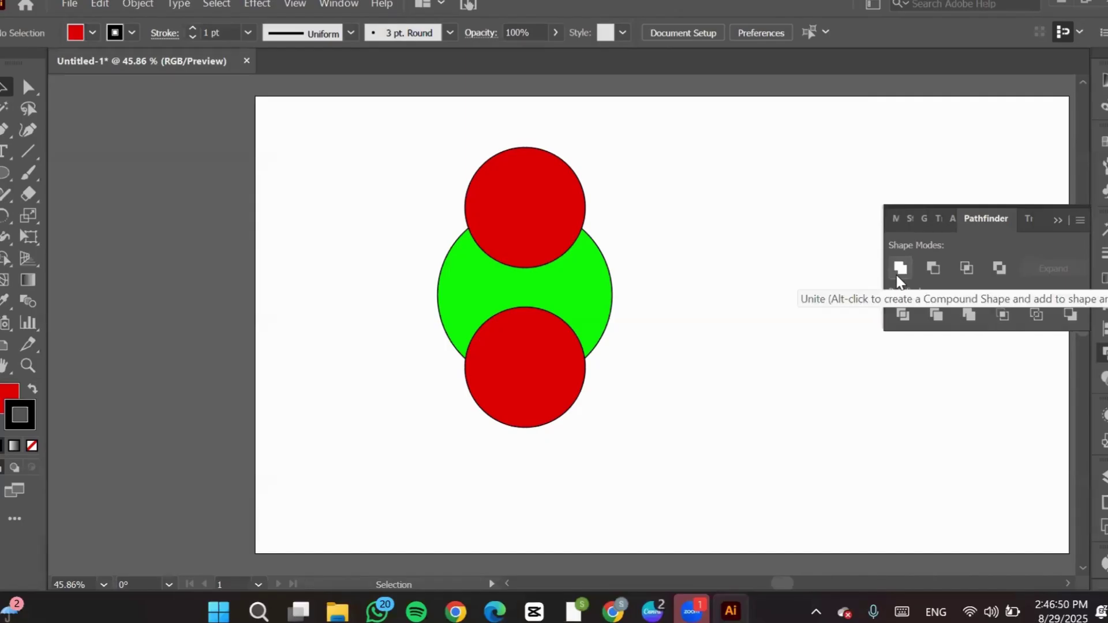
{"action": "left_click_drag", "start_coordinate": [650, 185], "coordinate": [429, 461]}
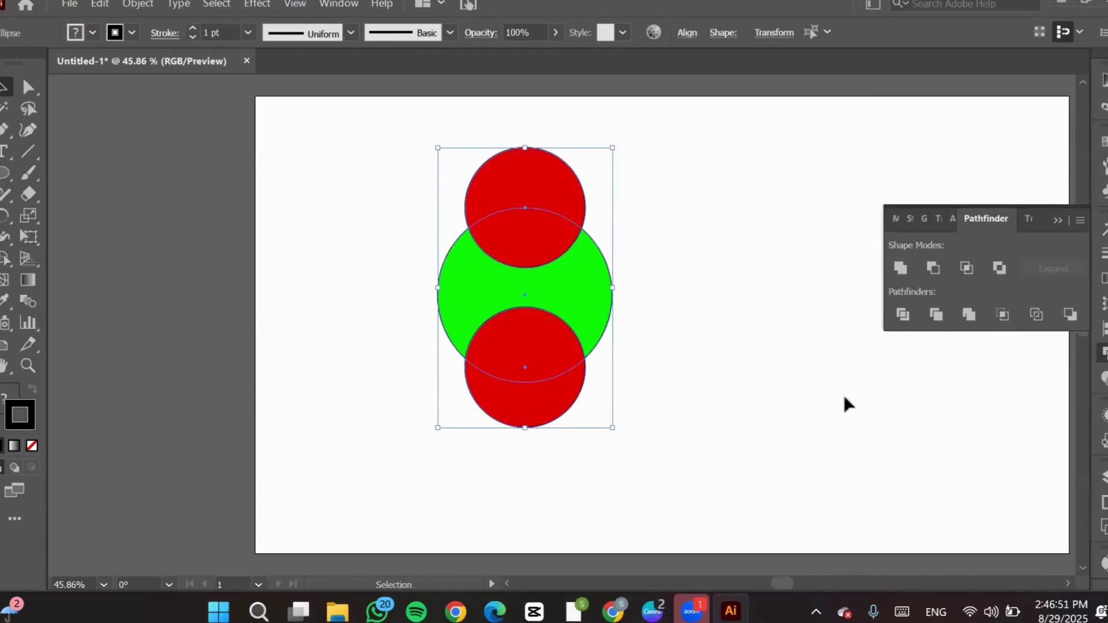
{"action": "left_click", "coordinate": [970, 316]}
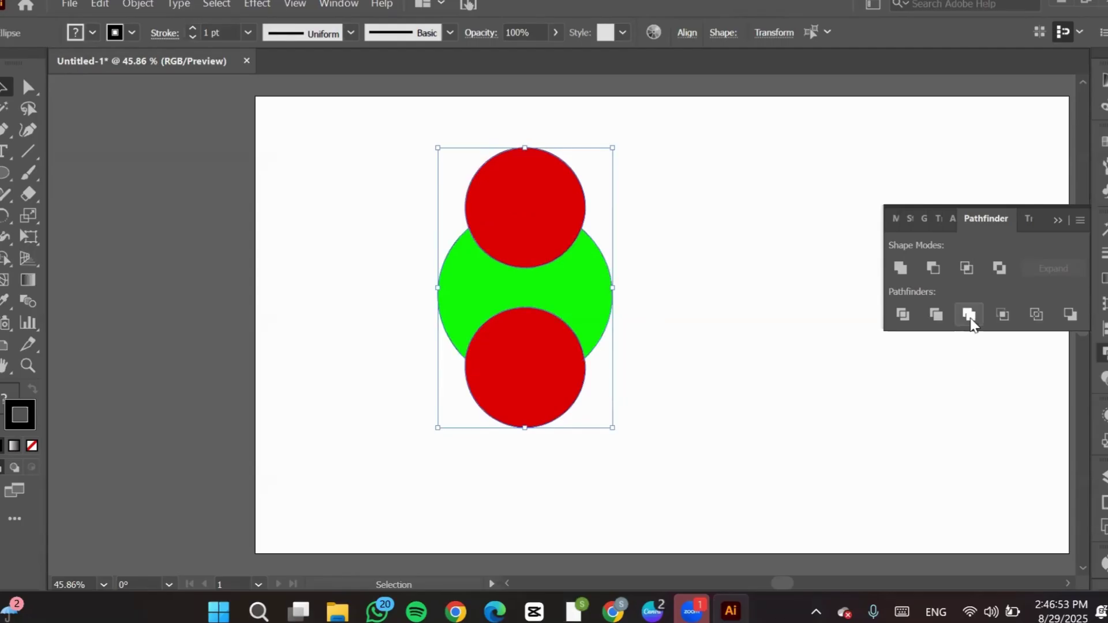
{"action": "left_click", "coordinate": [736, 303]}
Undo the merge and the earlier stacking changes until the green circle is in front of both red circles.
{"action": "key", "text": "ctrl+z"}
{"action": "key", "text": "ctrl+z"}
{"action": "key", "text": "ctrl+z"}
{"action": "key", "text": "ctrl+z"}
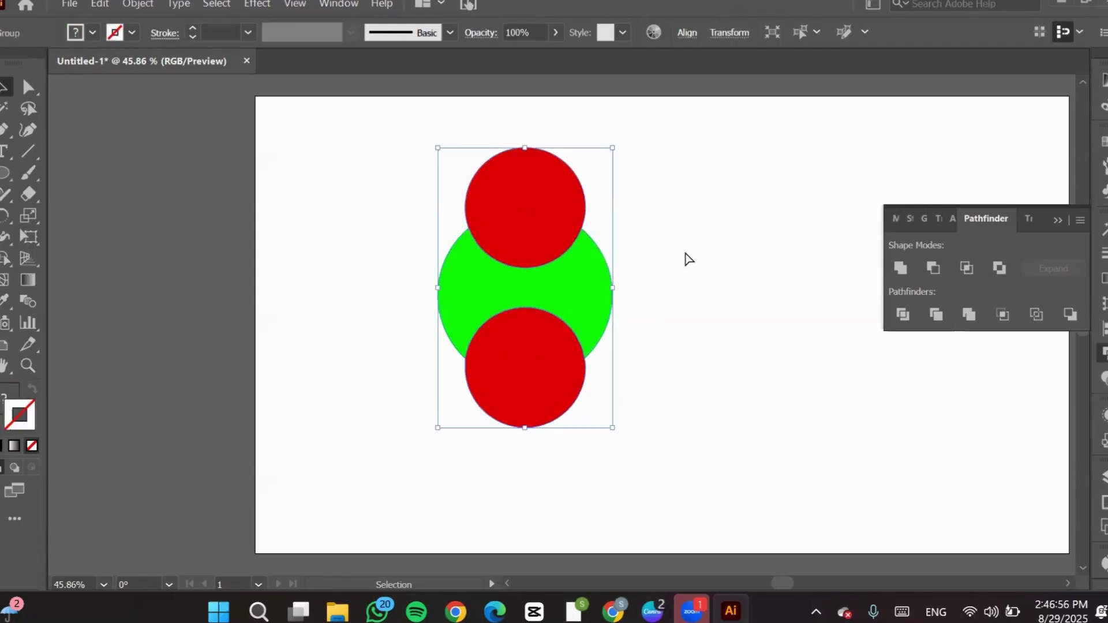
{"action": "key", "text": "ctrl+z"}
{"action": "key", "text": "ctrl+z"}
{"action": "key", "text": "ctrl+z"}
{"action": "key", "text": "ctrl+z"}
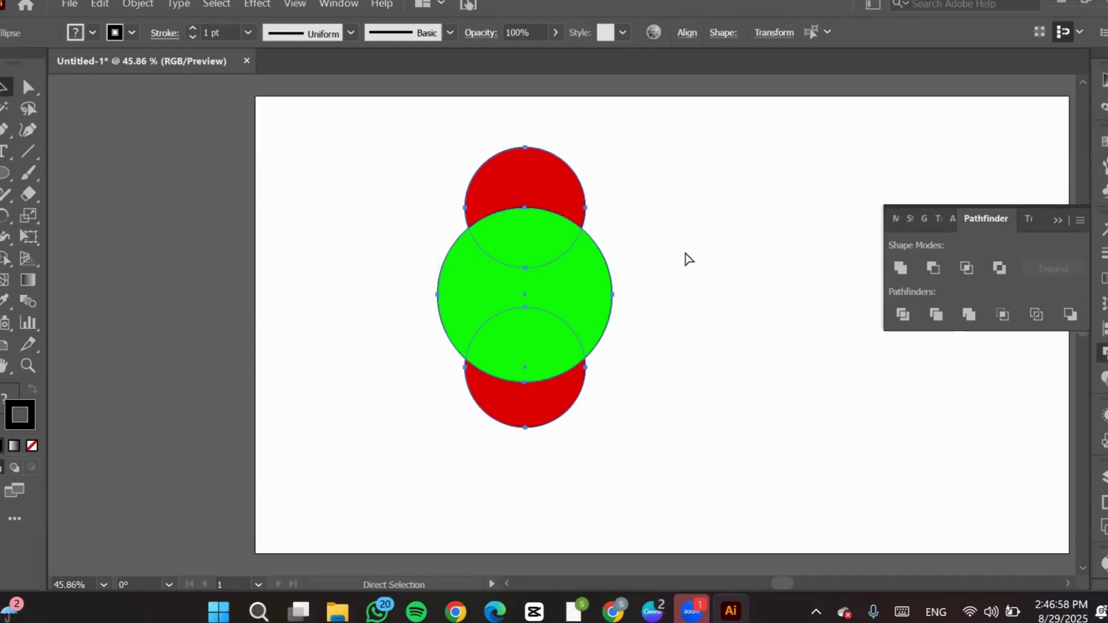
{"action": "key", "text": "ctrl+z"}
{"action": "key", "text": "ctrl+z"}
{"action": "key", "text": "ctrl+z"}
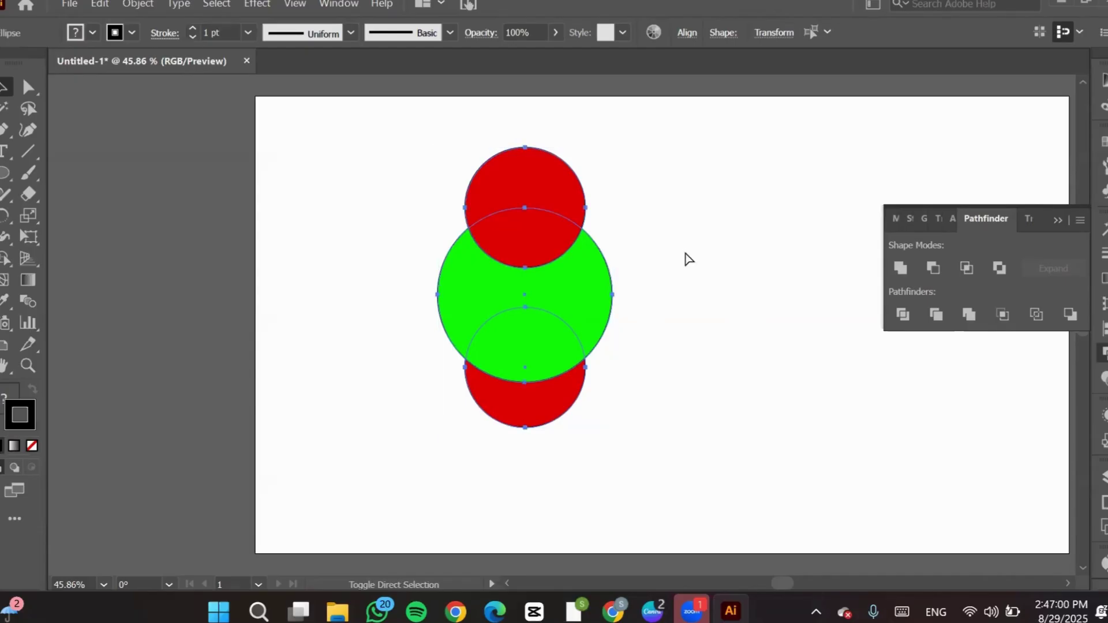
{"action": "left_click", "coordinate": [701, 192]}
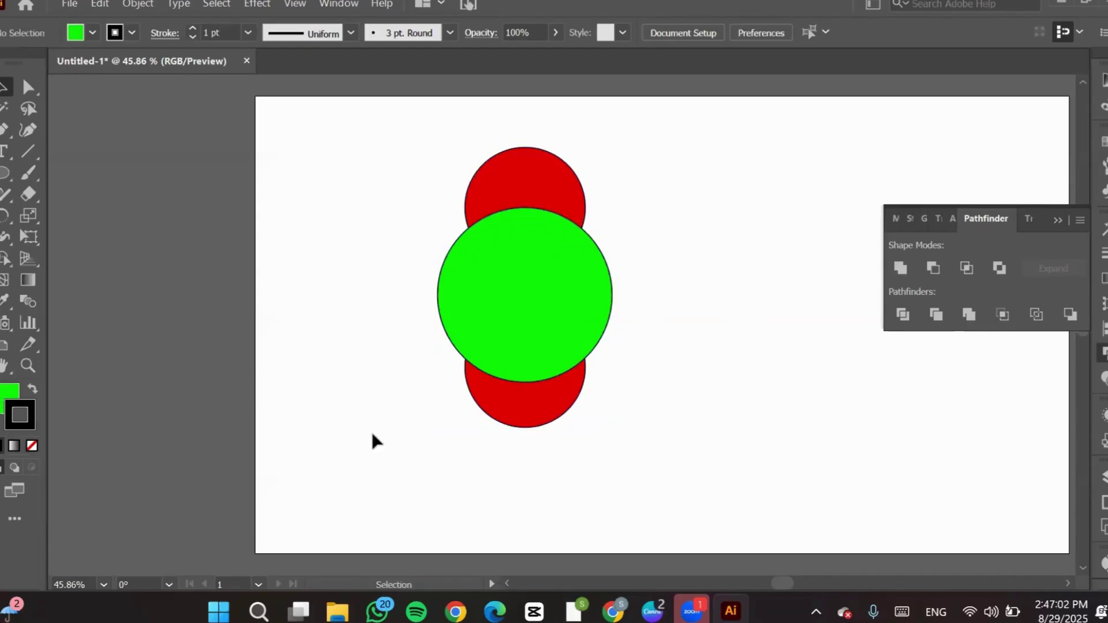
{"action": "left_click_drag", "start_coordinate": [373, 441], "coordinate": [518, 244]}
{"action": "key", "text": "a"}
{"action": "left_click_drag", "start_coordinate": [537, 198], "coordinate": [655, 156]}
{"action": "key", "text": "ctrl+z"}
{"action": "key", "text": "v"}
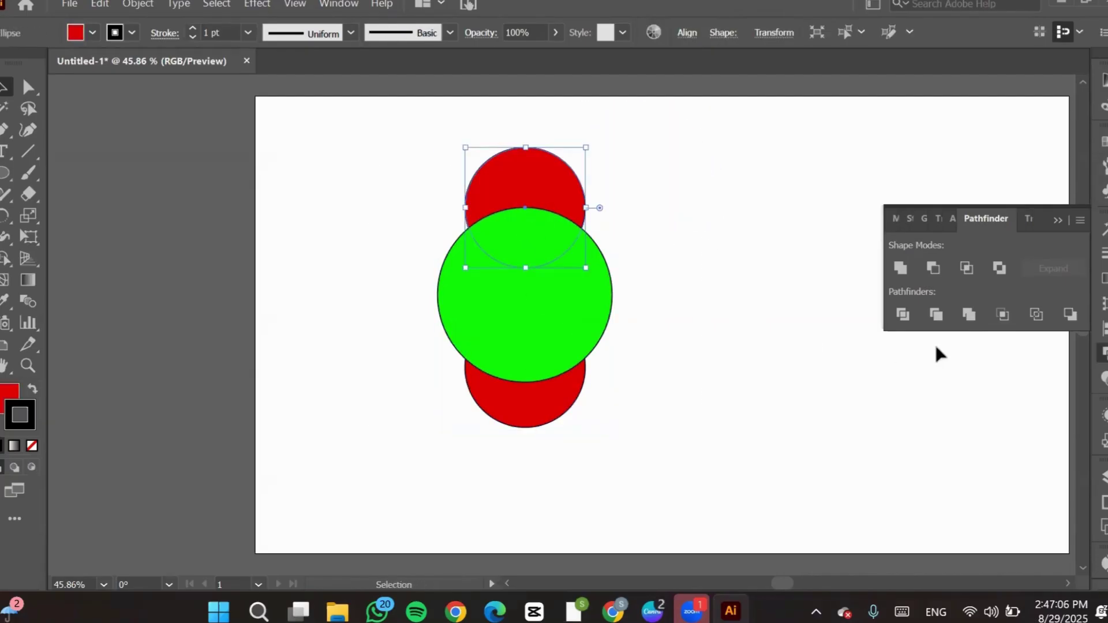
Select all three circles with the green one in front and apply the Pathfinder Merge operation.
{"action": "left_click_drag", "start_coordinate": [670, 205], "coordinate": [434, 452]}
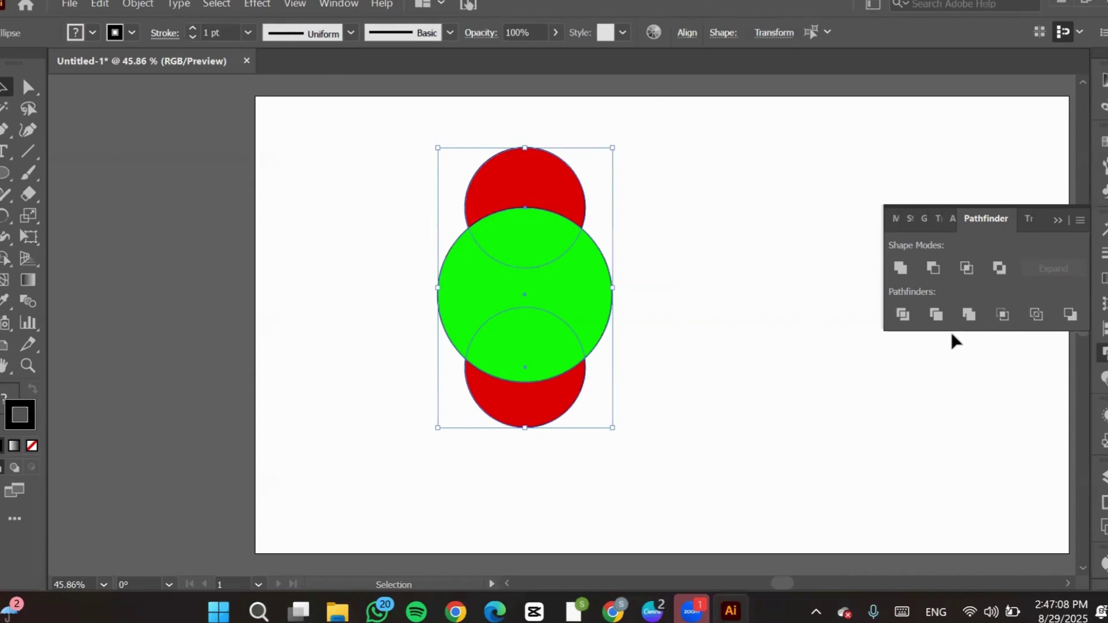
{"action": "left_click", "coordinate": [971, 316]}
{"action": "left_click", "coordinate": [767, 327]}
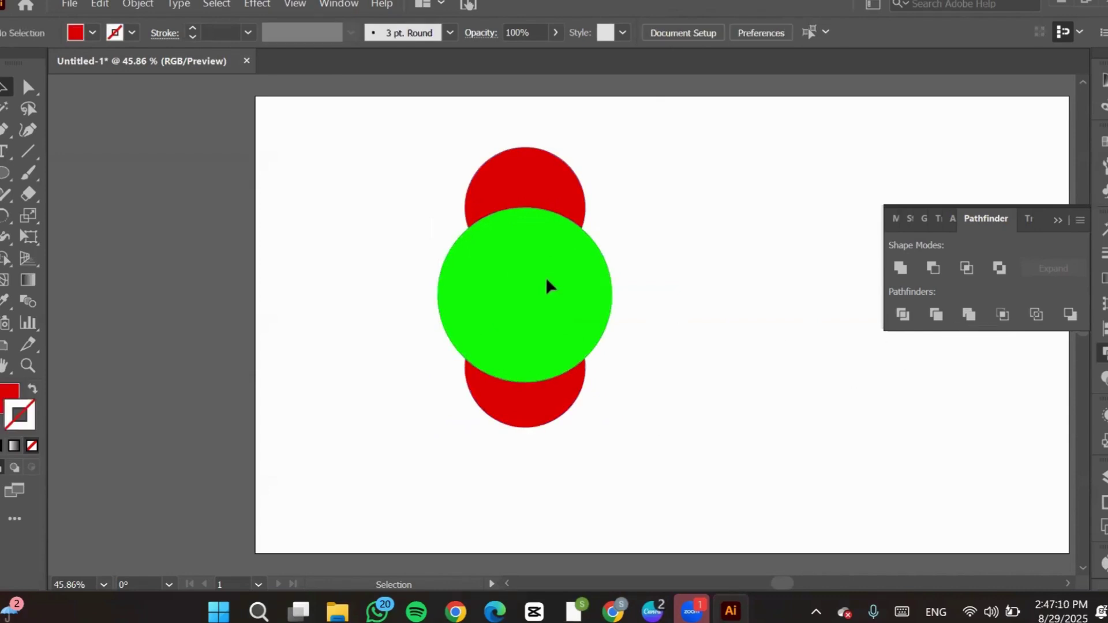
Ungroup the merged artwork and try to pull the green circle out to the left of the red shapes.
{"action": "mouse_move", "coordinate": [528, 285]}
{"action": "left_mouse_down"}
{"action": "mouse_move", "coordinate": [707, 298]}
{"action": "mouse_move", "coordinate": [558, 299]}
{"action": "mouse_move", "coordinate": [386, 329]}
{"action": "mouse_move", "coordinate": [346, 317]}
{"action": "left_mouse_up"}
{"action": "key", "text": "ctrl"}
{"action": "left_click", "coordinate": [421, 290]}
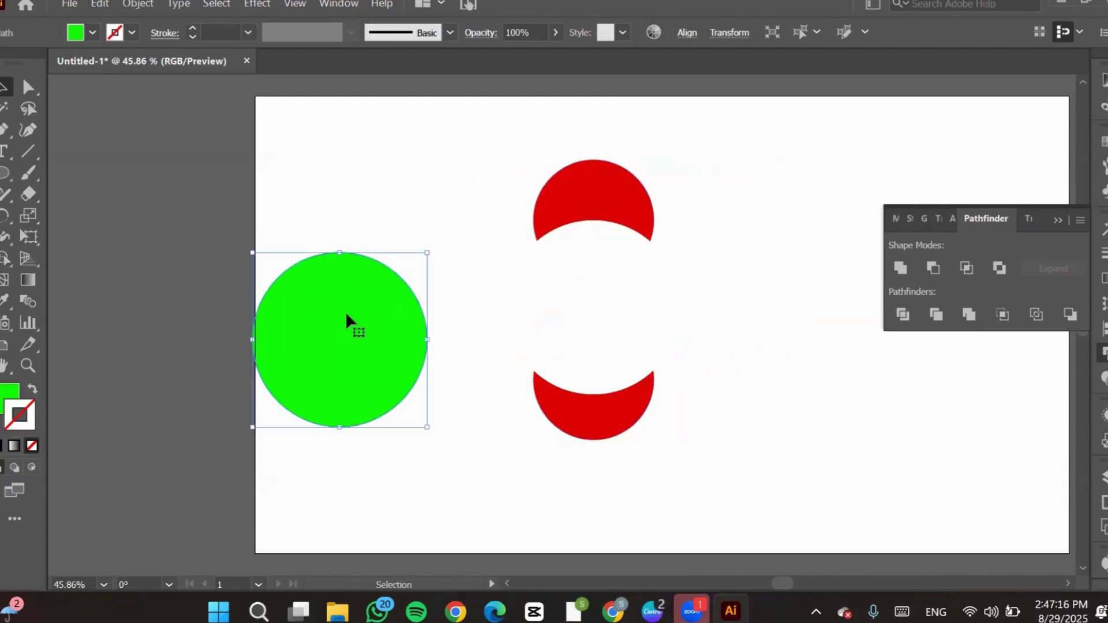
{"action": "key", "text": "ctrl+z"}
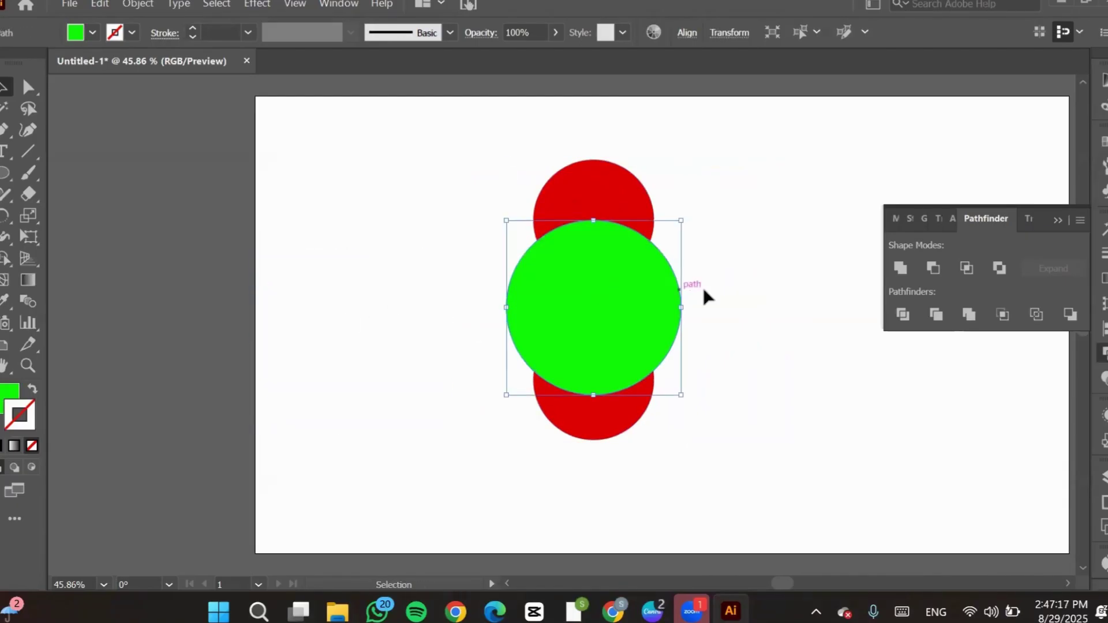
{"action": "left_click", "coordinate": [740, 288]}
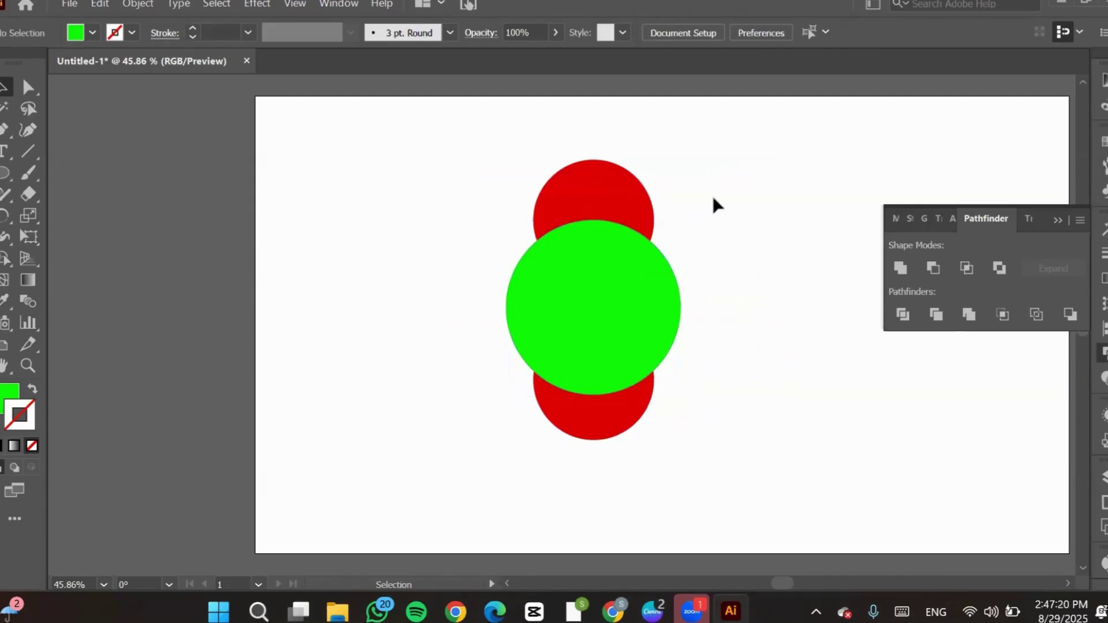
{"action": "left_click_drag", "start_coordinate": [722, 149], "coordinate": [436, 467]}
{"action": "key", "text": "a"}
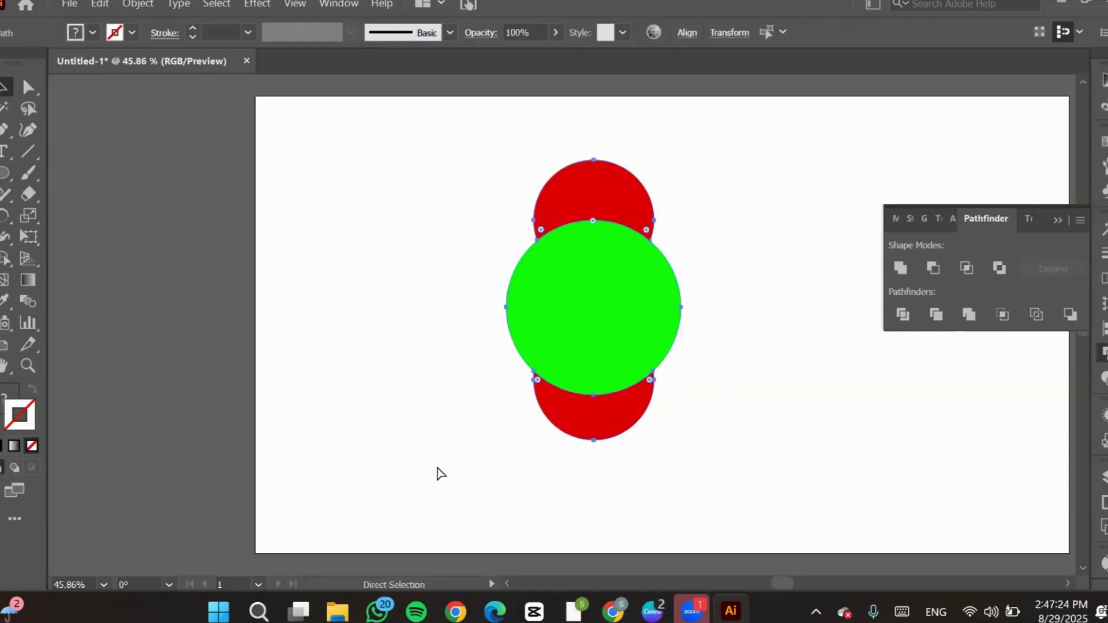
{"action": "key", "text": "v"}
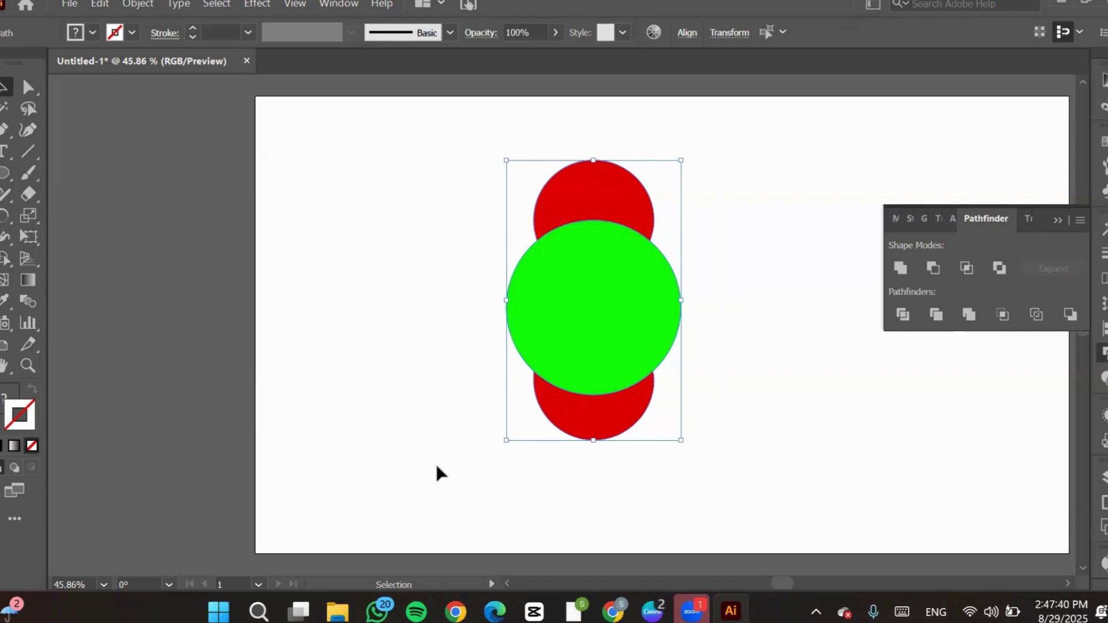
{"action": "key", "text": "ctrl"}
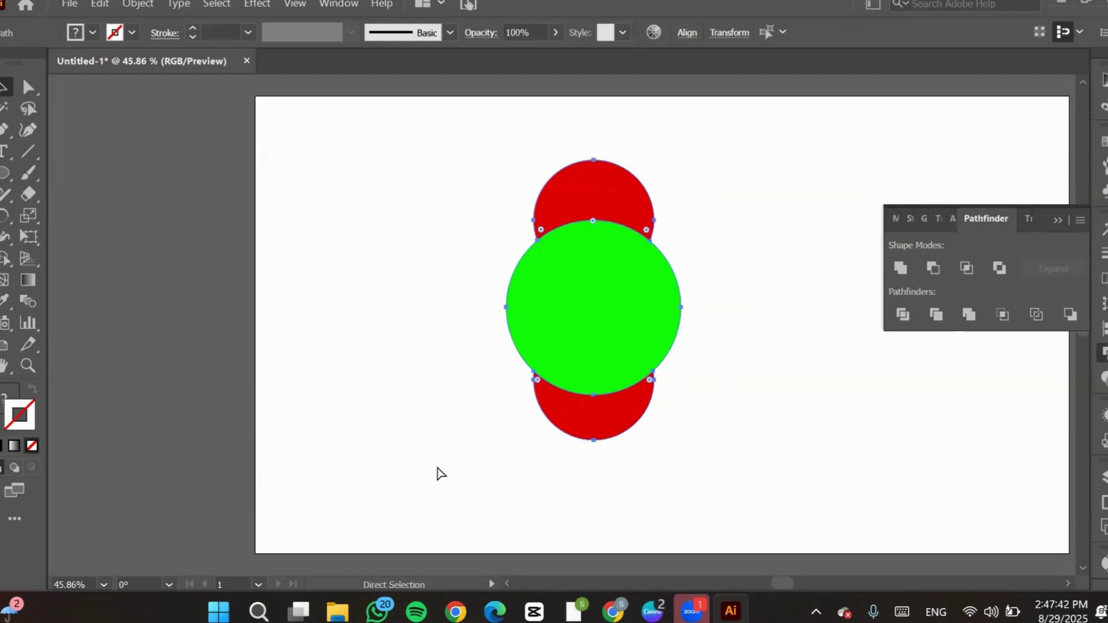
{"action": "left_click", "coordinate": [381, 398]}
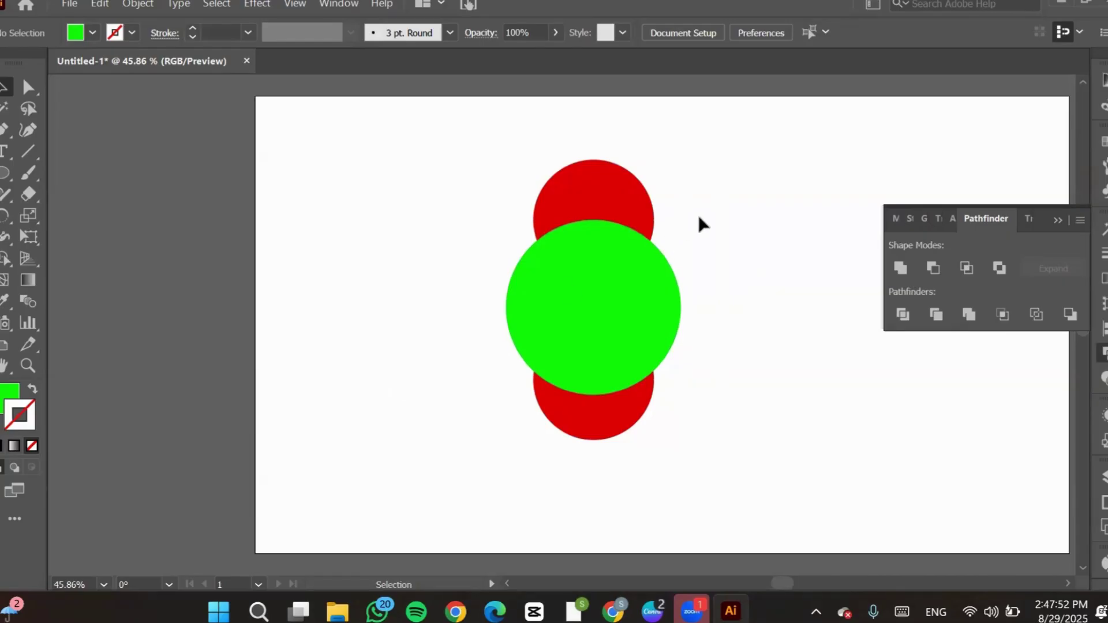
Rearrange the merged pieces with red crescents above and below the green circle, and pull the upper crescent away to the right.
{"action": "left_click_drag", "start_coordinate": [653, 274], "coordinate": [445, 296]}
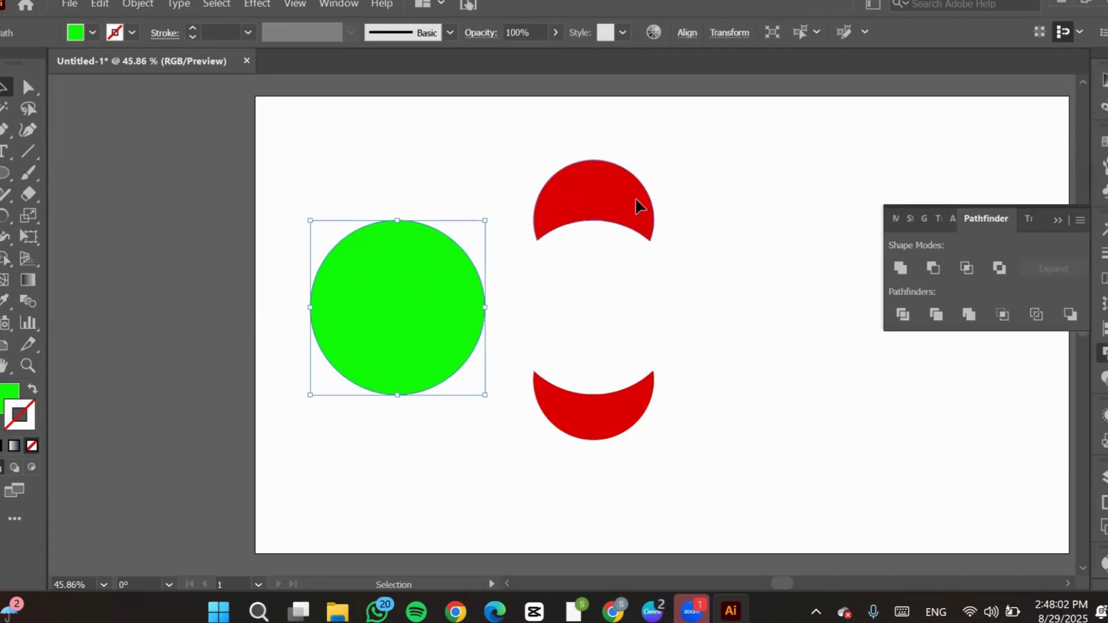
{"action": "left_click_drag", "start_coordinate": [638, 206], "coordinate": [595, 191]}
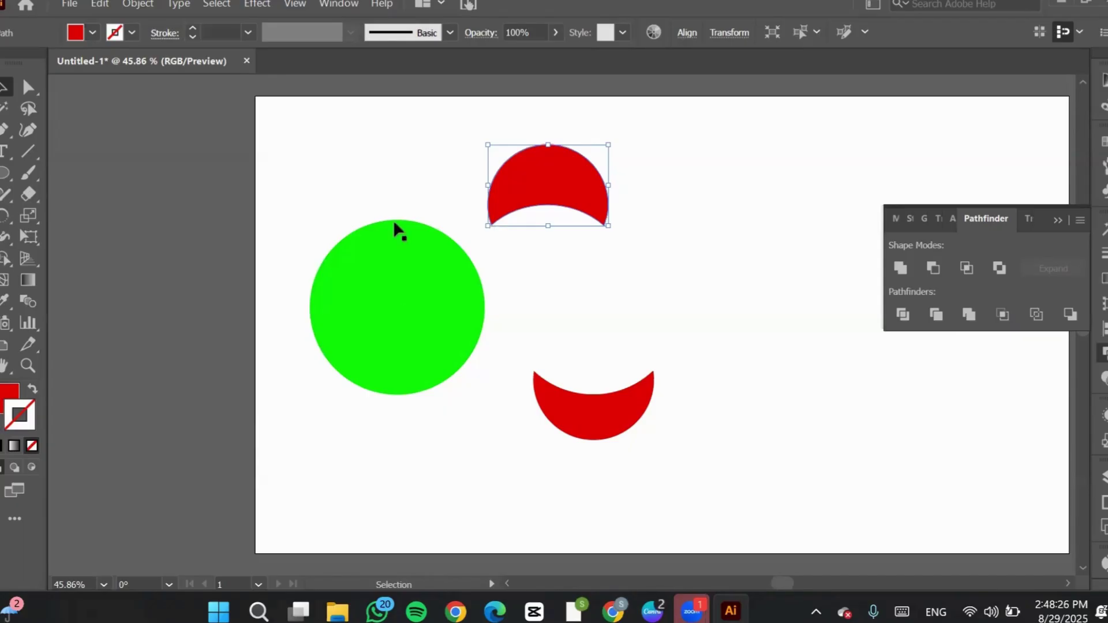
{"action": "left_click_drag", "start_coordinate": [528, 187], "coordinate": [464, 204]}
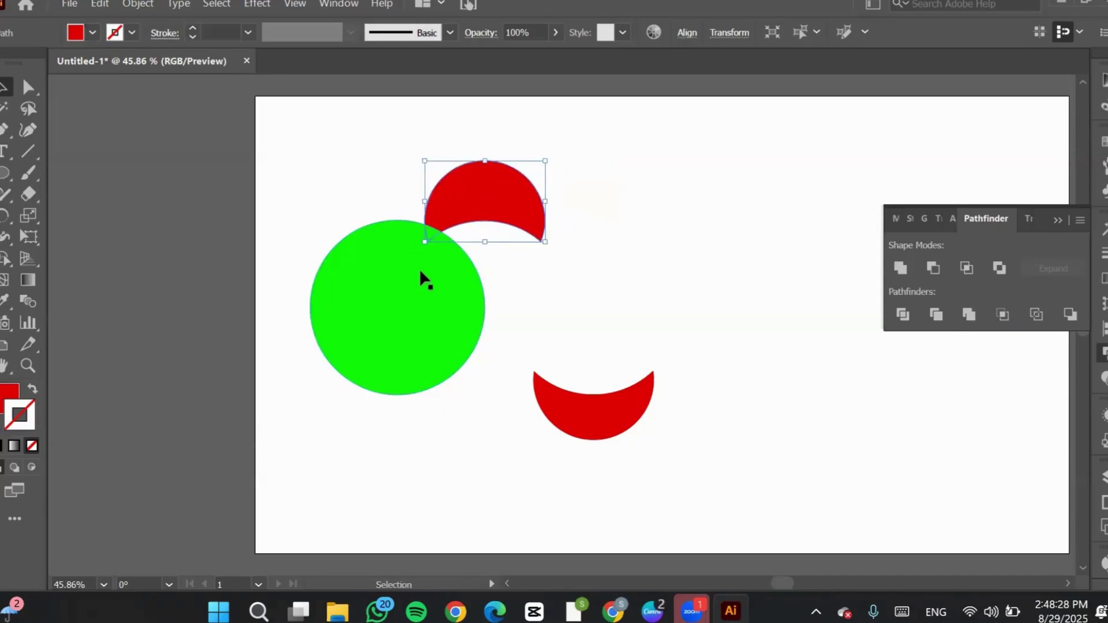
{"action": "left_click_drag", "start_coordinate": [427, 276], "coordinate": [509, 287]}
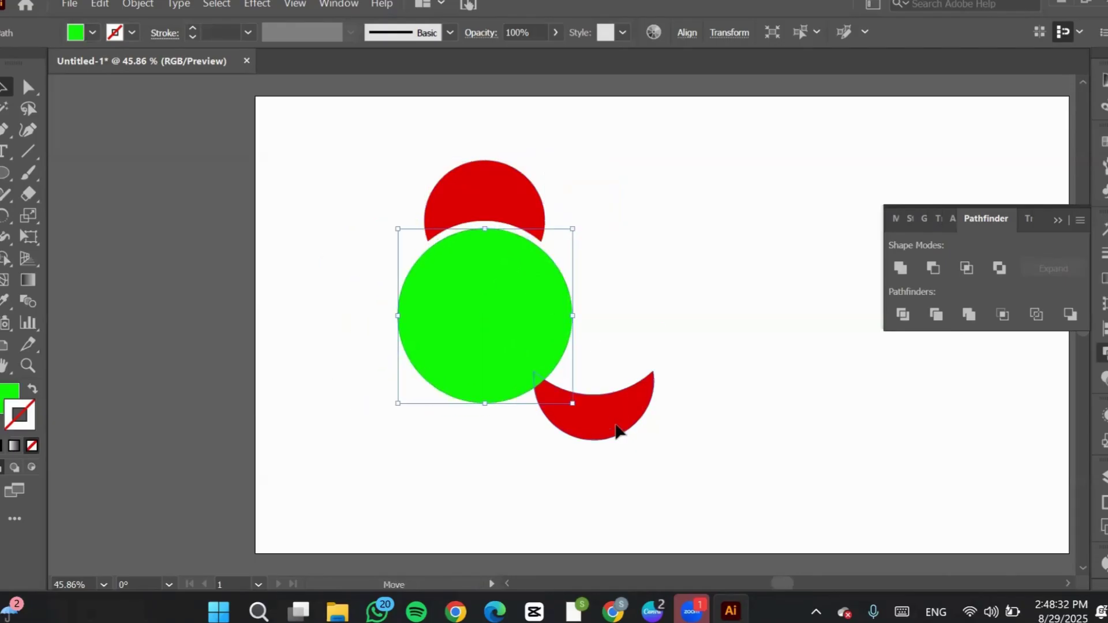
{"action": "left_click_drag", "start_coordinate": [613, 407], "coordinate": [508, 425]}
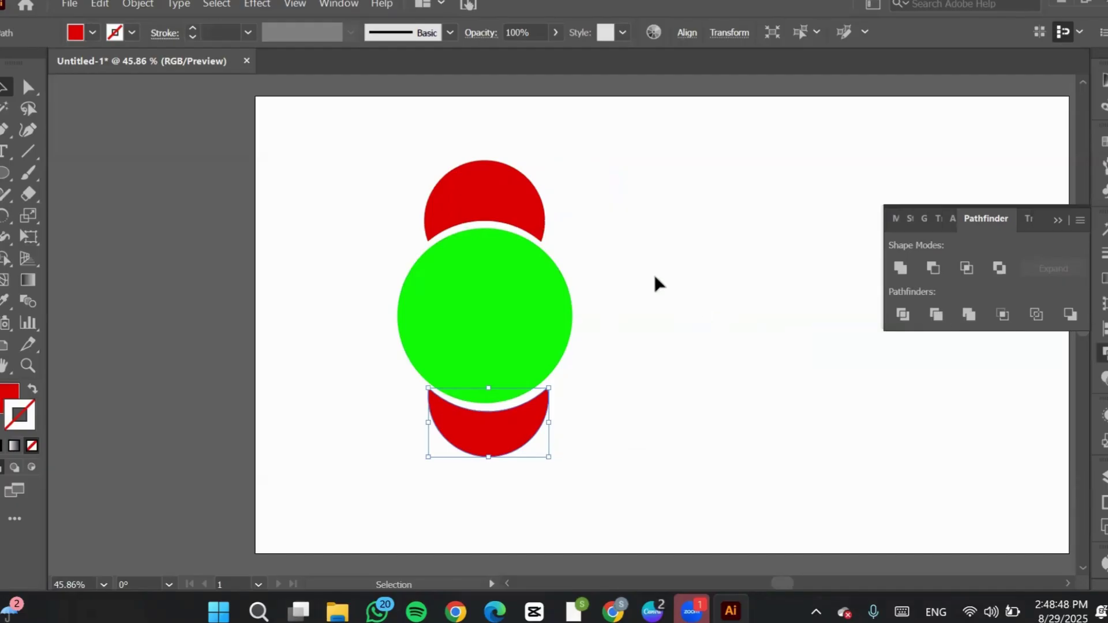
{"action": "left_click_drag", "start_coordinate": [516, 199], "coordinate": [653, 191]}
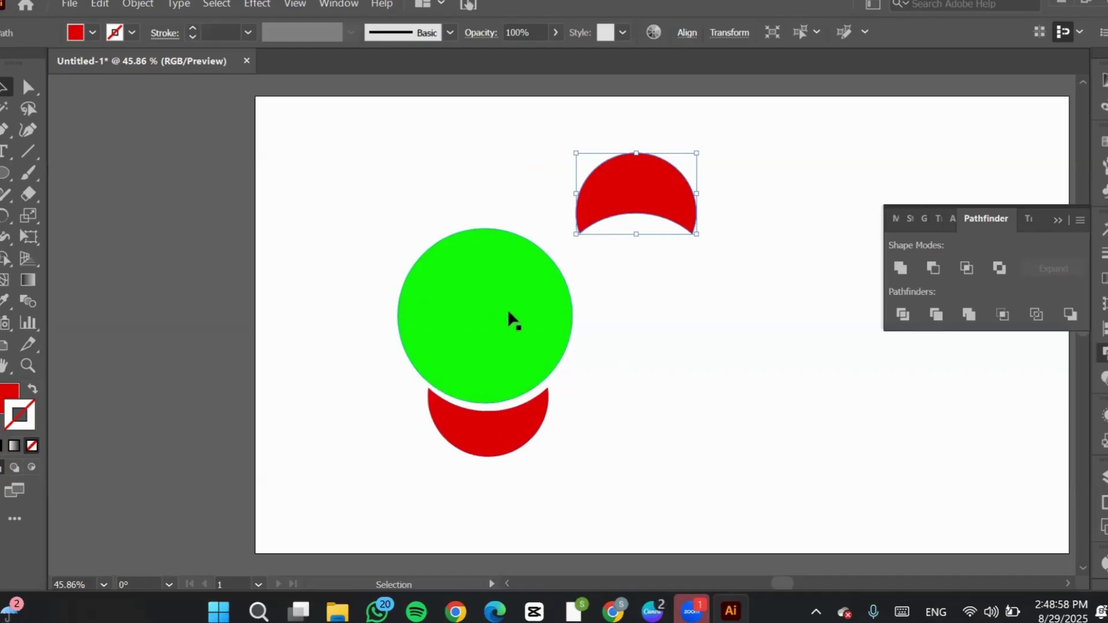
Undo the piece moves, the ungrouping and the merge to restore the three stroked overlapping circles, and clear the selection.
{"action": "key", "text": "a"}
{"action": "key", "text": "ctrl+z"}
{"action": "key", "text": "ctrl+z"}
{"action": "key", "text": "ctrl+z"}
{"action": "key", "text": "ctrl+z"}
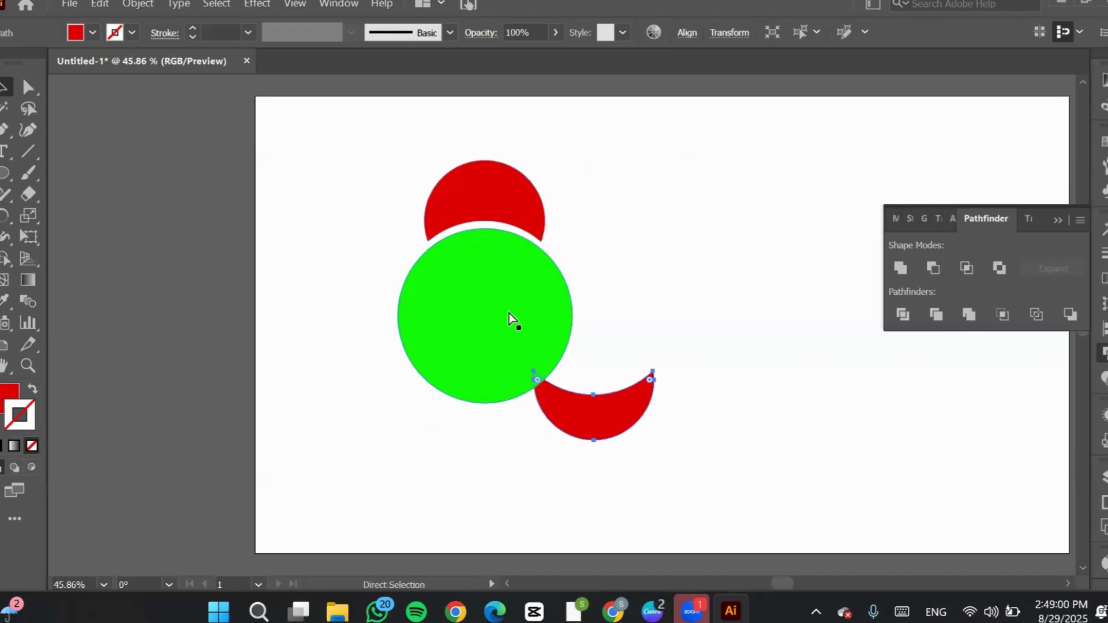
{"action": "key", "text": "ctrl+z"}
{"action": "key", "text": "ctrl+z"}
{"action": "key", "text": "ctrl+z"}
{"action": "key", "text": "ctrl+z"}
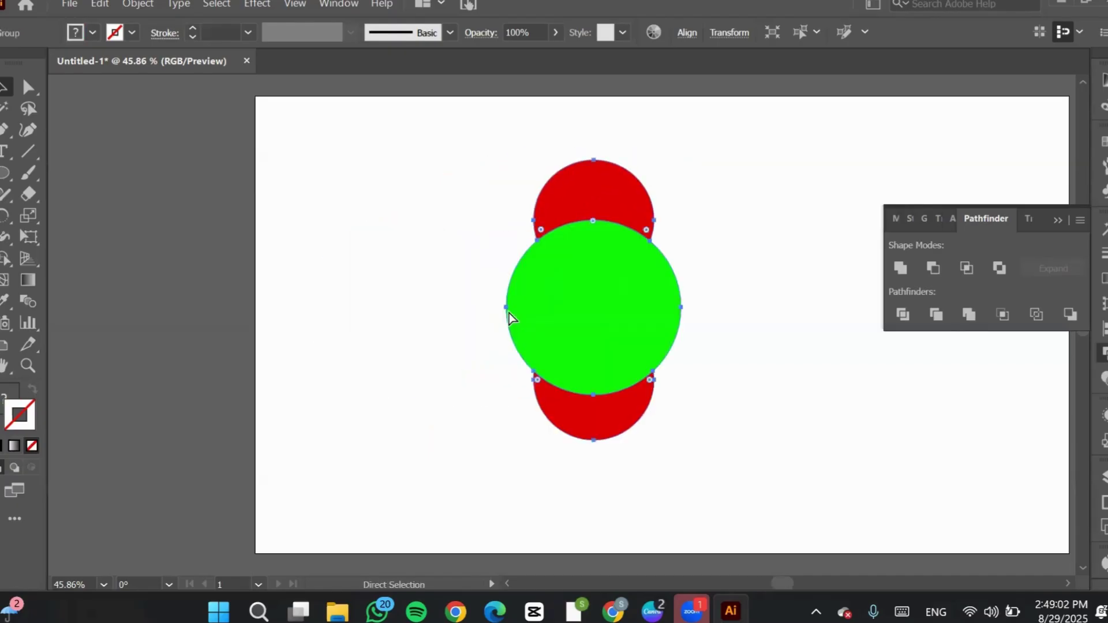
{"action": "key", "text": "ctrl+z"}
{"action": "key", "text": "ctrl+z"}
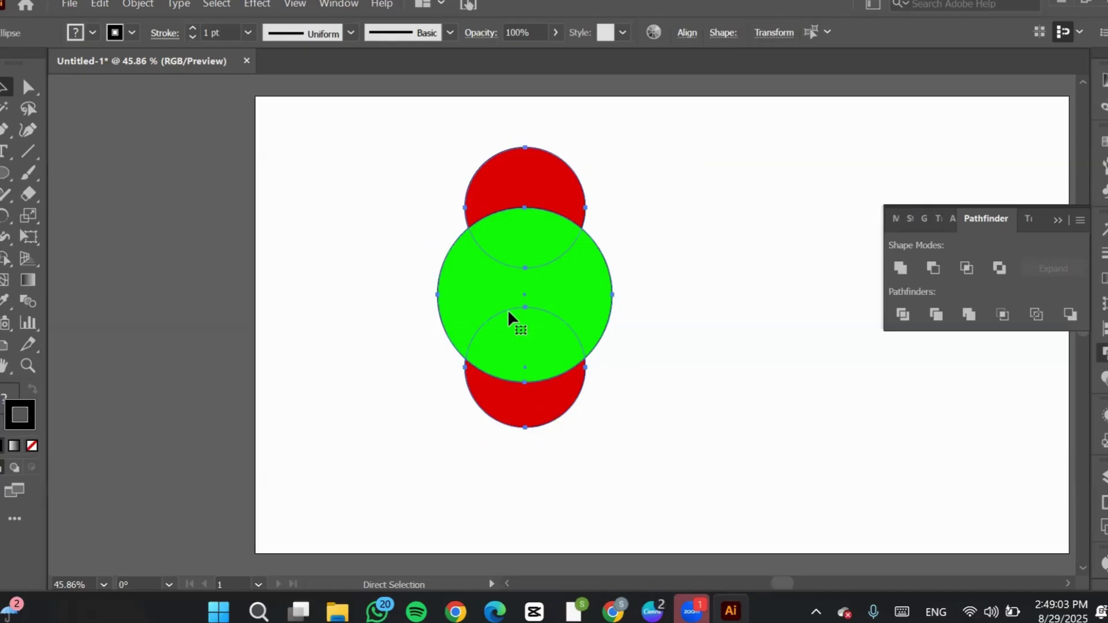
{"action": "key", "text": "v"}
{"action": "left_click", "coordinate": [715, 319]}
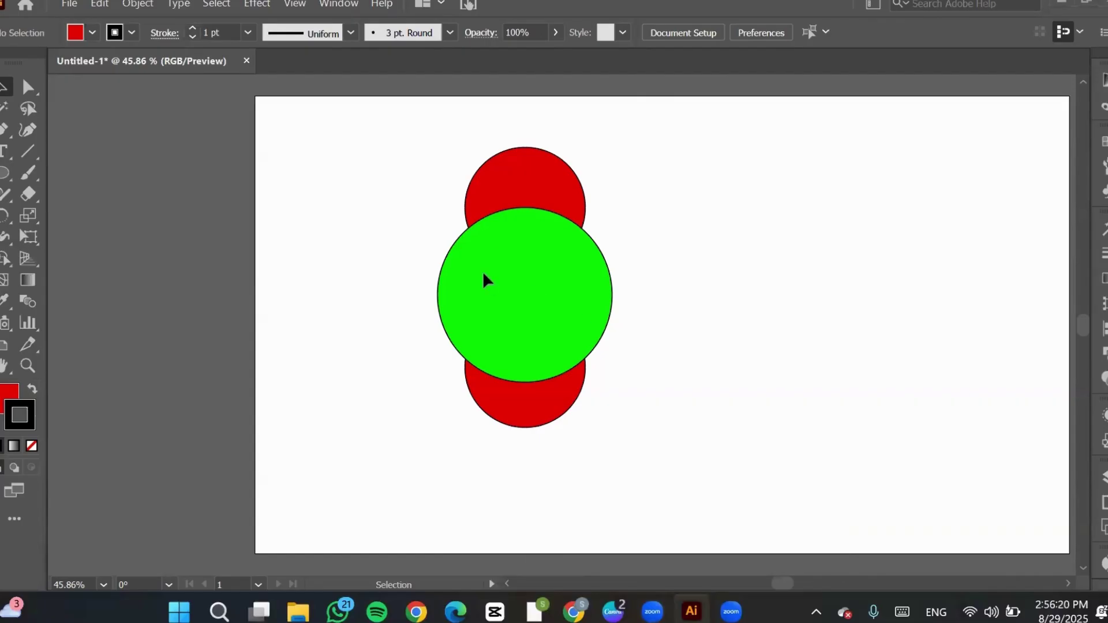
{"action": "left_click_drag", "start_coordinate": [484, 274], "coordinate": [395, 332]}
{"action": "key", "text": "ctrl+z"}
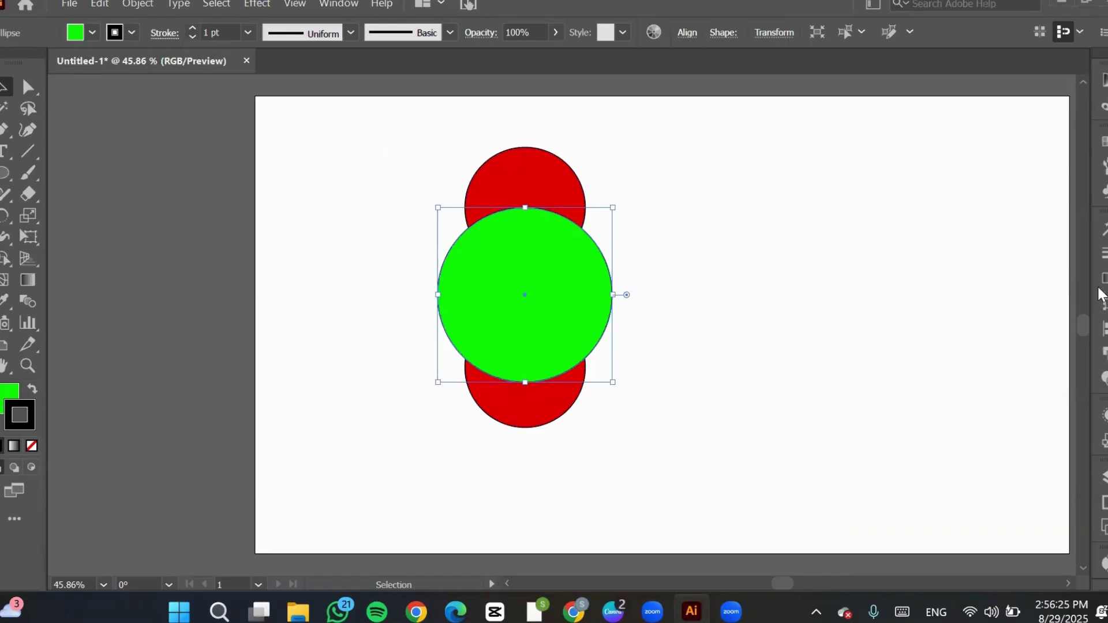
{"action": "mouse_move", "coordinate": [652, 610]}
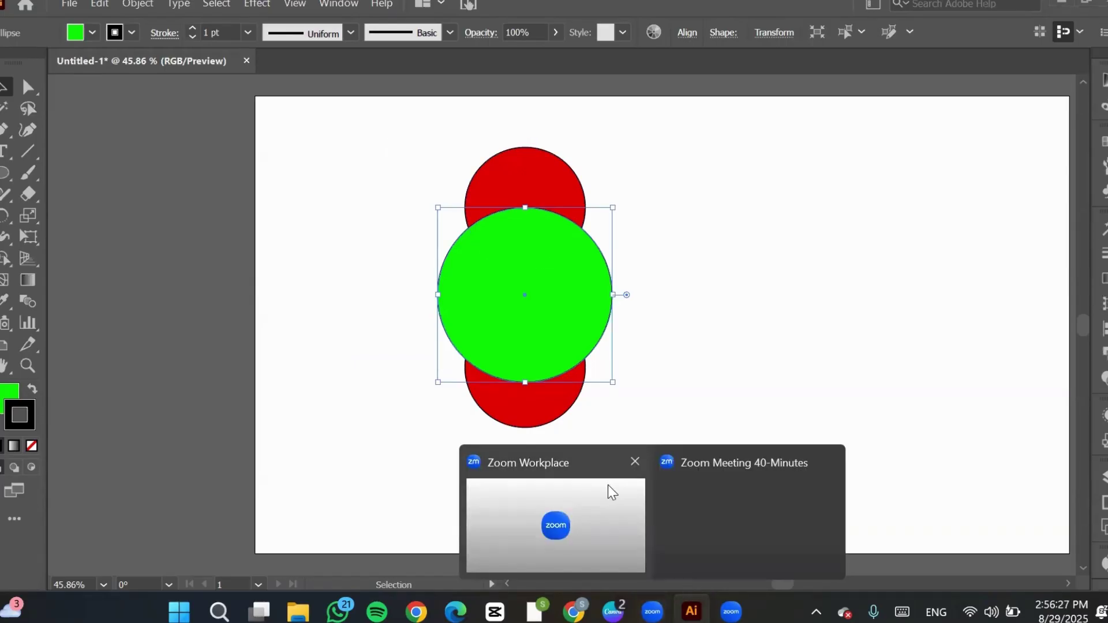
Try the Pathfinder Crop and Outline operations on the green circle alone, undoing each one.
{"action": "left_click", "coordinate": [1103, 353]}
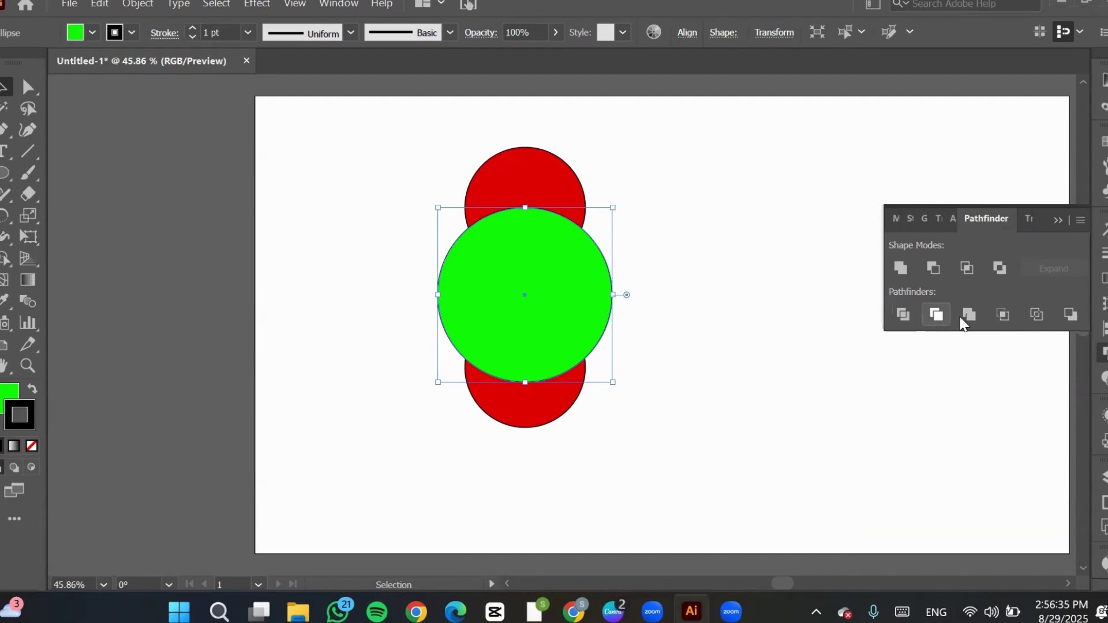
{"action": "left_click", "coordinate": [1005, 315]}
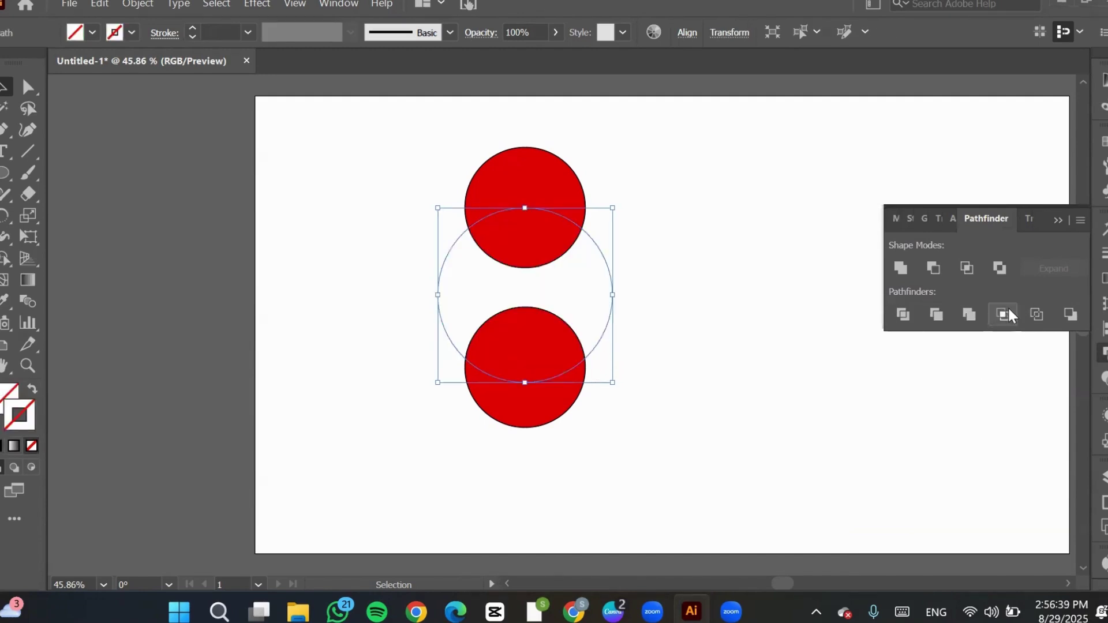
{"action": "key", "text": "ctrl+z"}
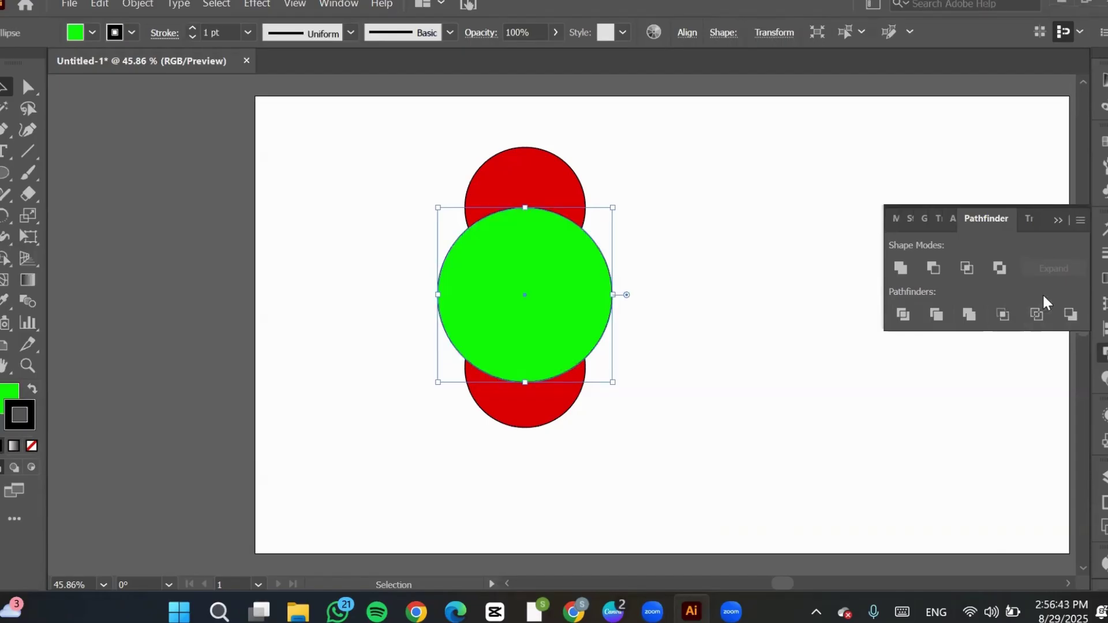
{"action": "left_click", "coordinate": [1044, 320]}
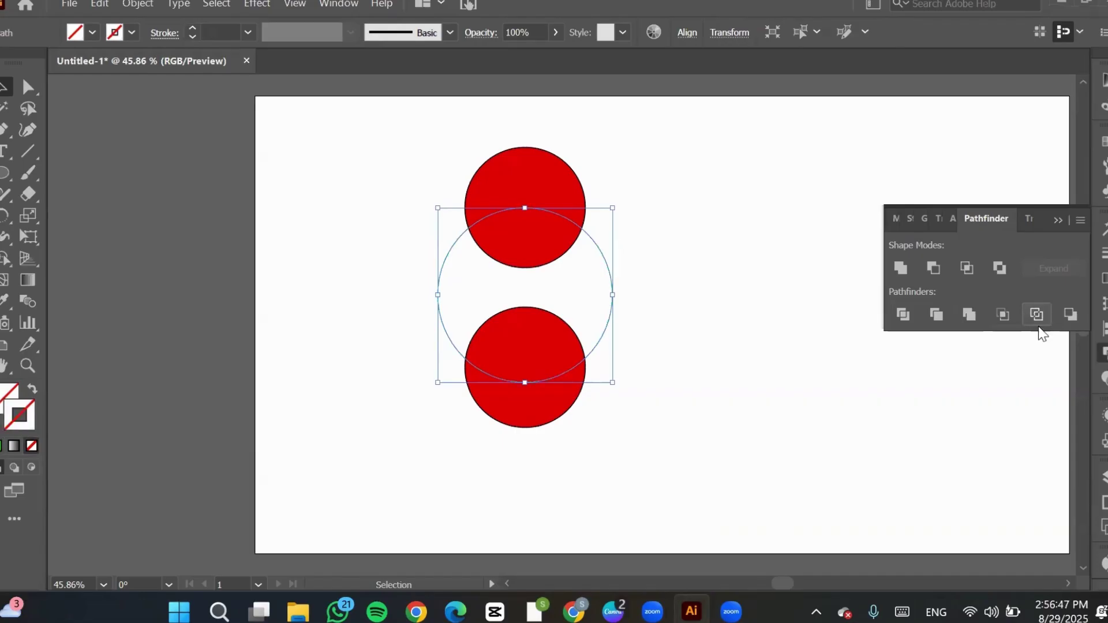
{"action": "key", "text": "ctrl+z"}
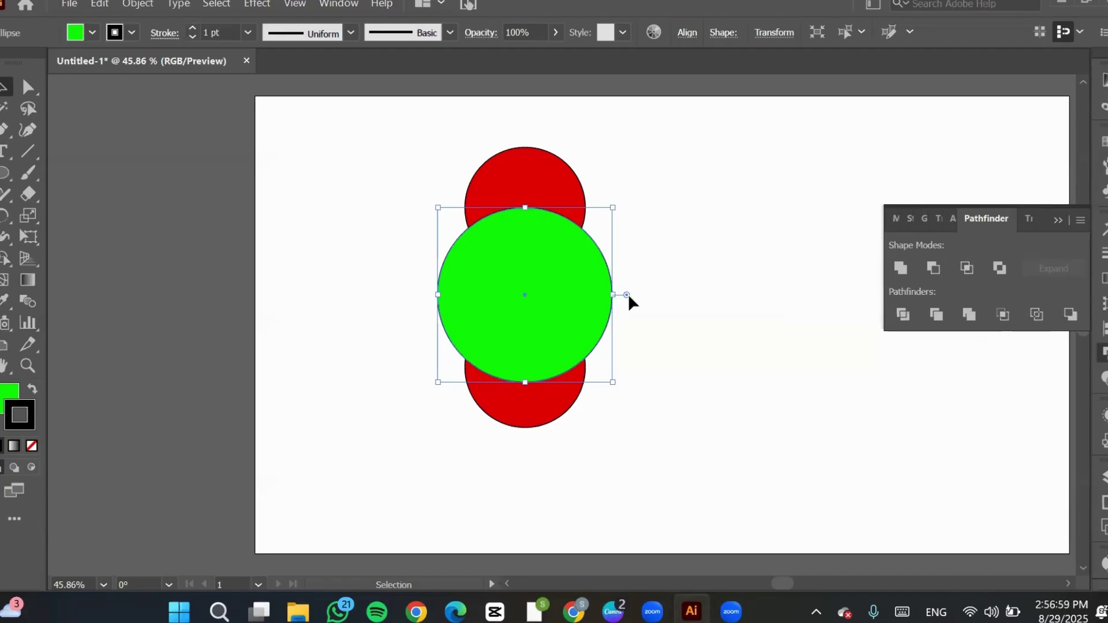
Select all three overlapping circles and apply the Pathfinder Outline operation to them.
{"action": "left_click_drag", "start_coordinate": [701, 144], "coordinate": [387, 484]}
{"action": "left_click", "coordinate": [1037, 315]}
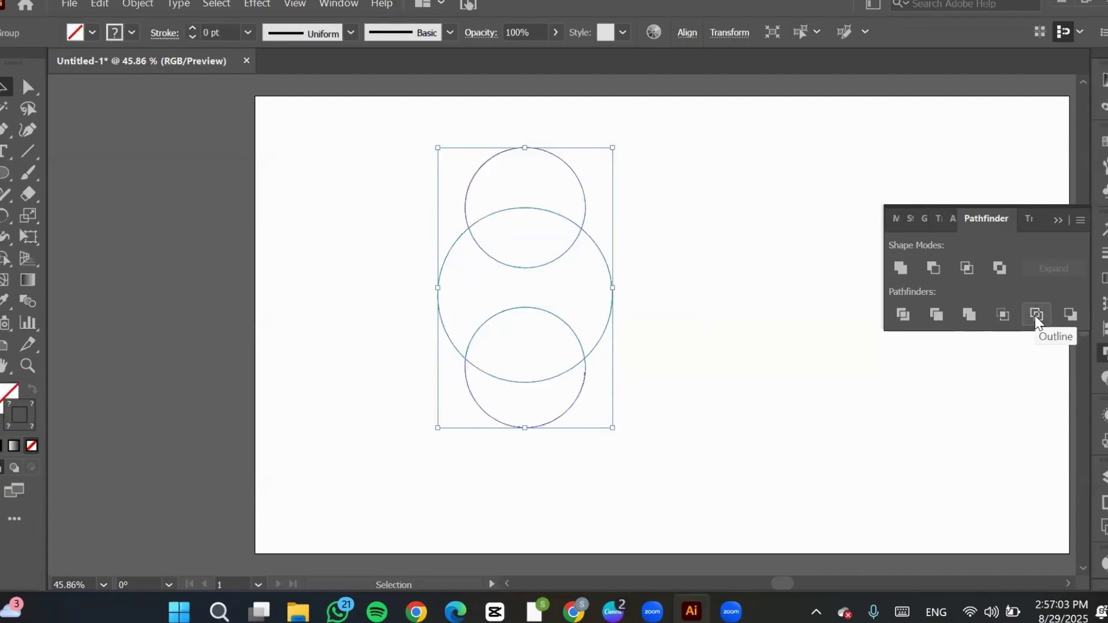
Move the whole outlined circle group to the right, bring it back to the left, and clear the selection.
{"action": "left_click", "coordinate": [773, 337]}
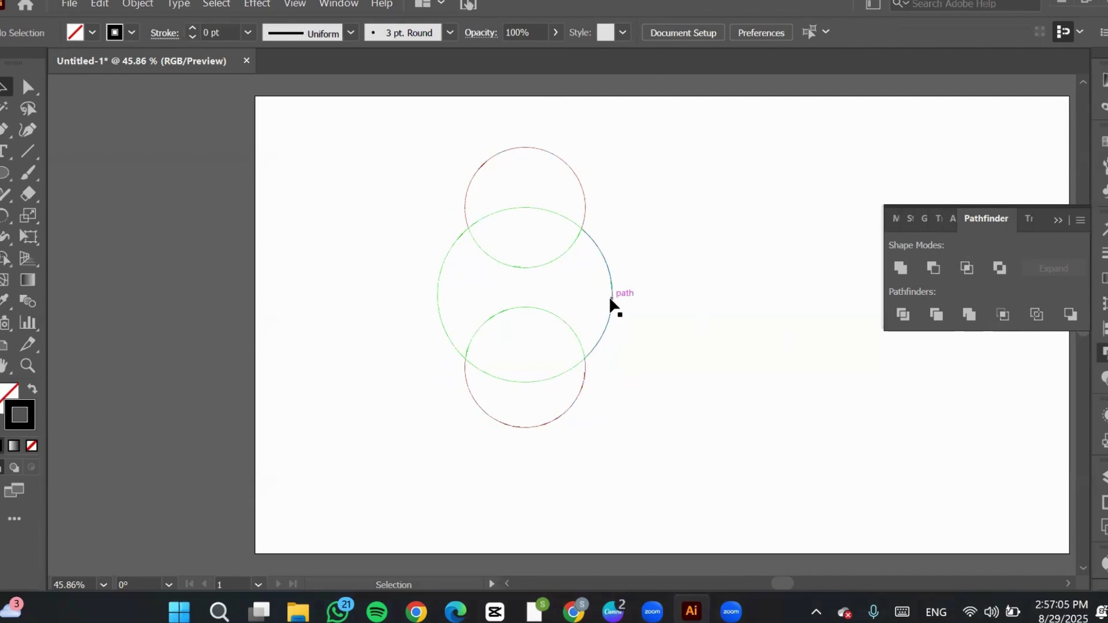
{"action": "left_click_drag", "start_coordinate": [611, 277], "coordinate": [722, 253]}
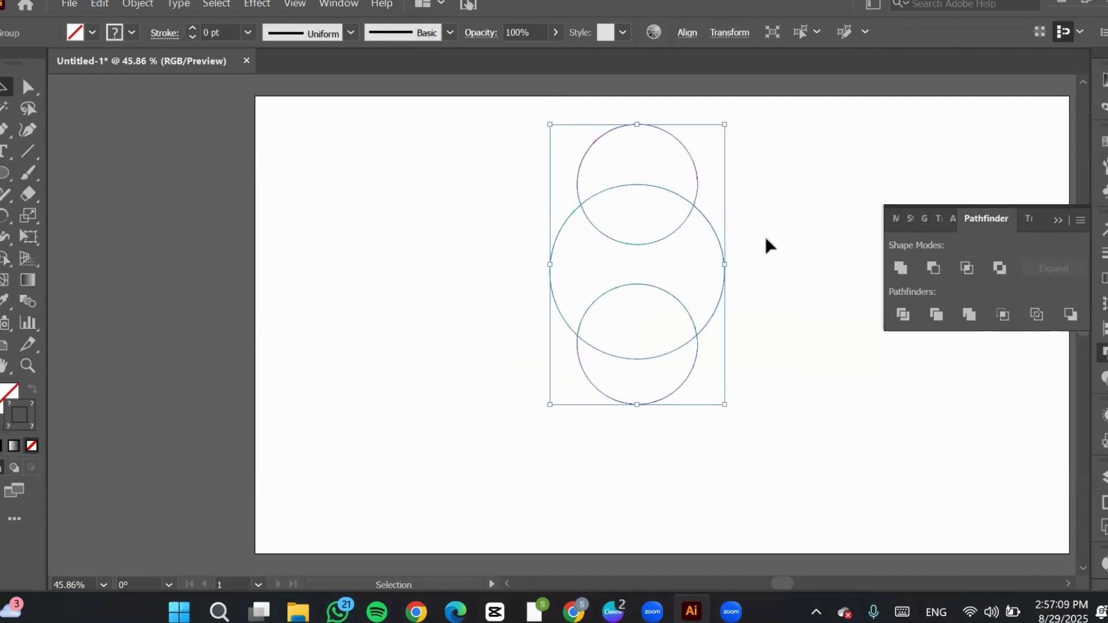
{"action": "left_click", "coordinate": [473, 211]}
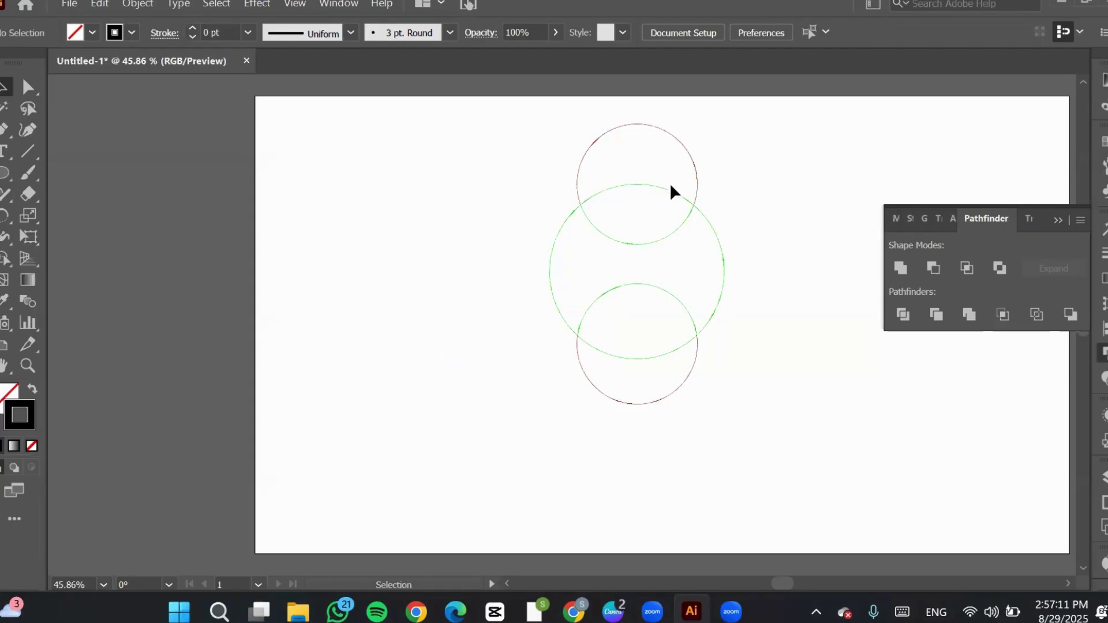
{"action": "left_click_drag", "start_coordinate": [685, 225], "coordinate": [511, 248]}
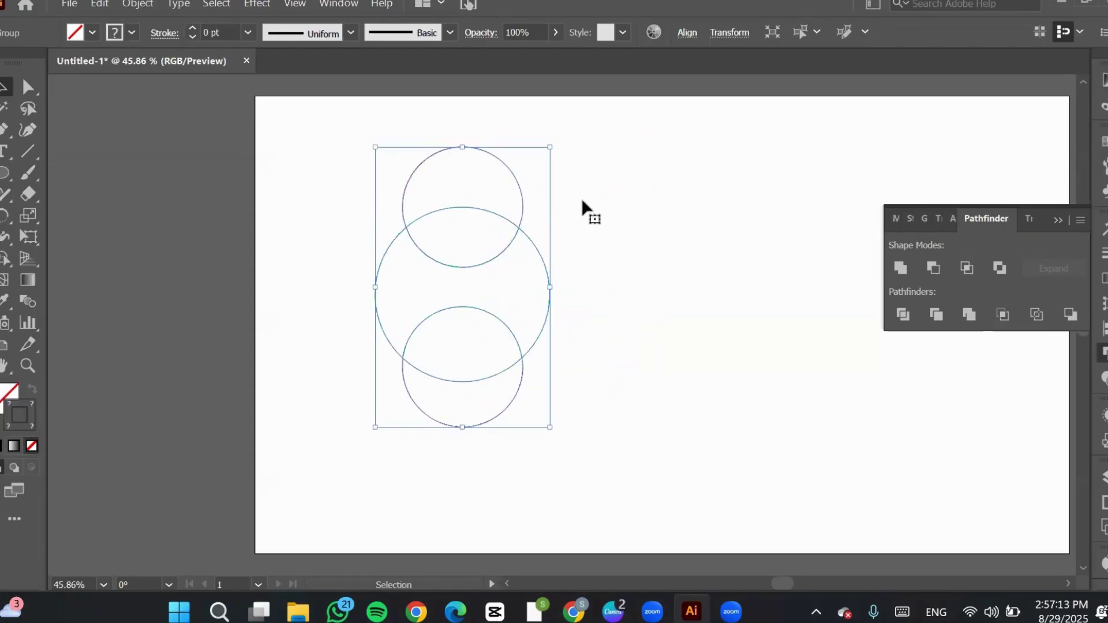
{"action": "left_click", "coordinate": [589, 185]}
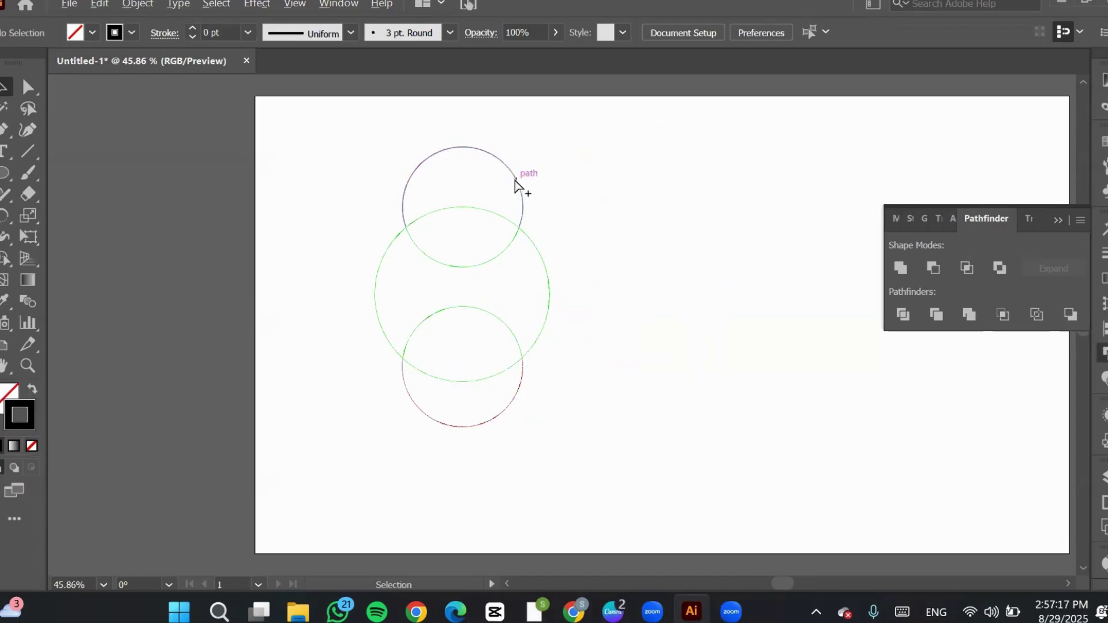
Ungroup the outlined circles and pull apart the green side arcs and the two green arcs that closed the overlap with the upper circle.
{"action": "scroll", "coordinate": [515, 181], "scroll_direction": "up", "scroll_amount": 8}
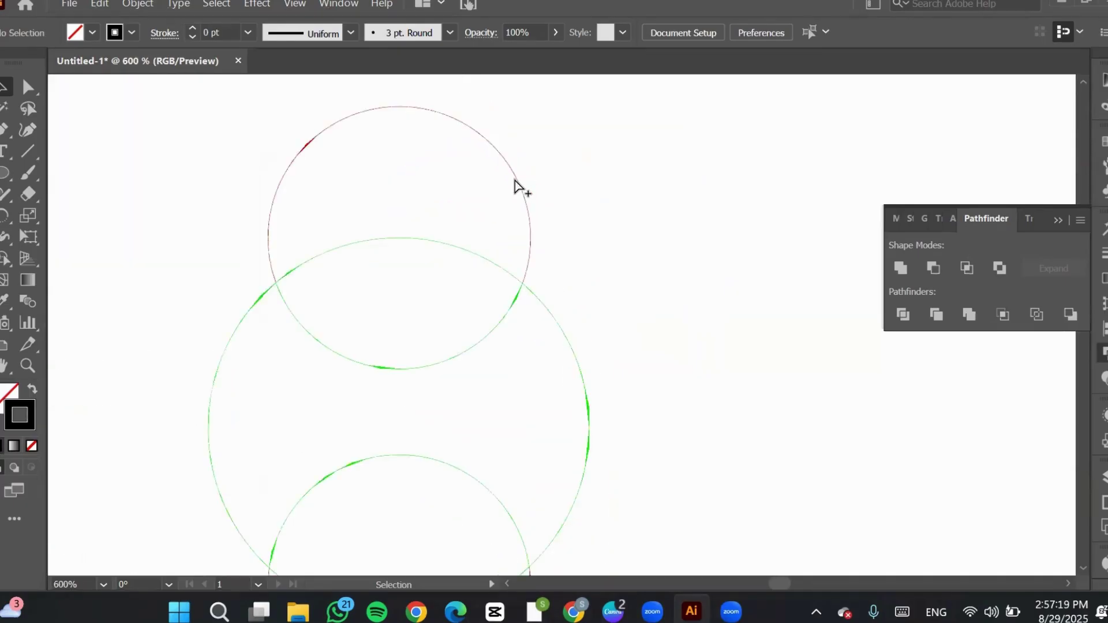
{"action": "scroll", "coordinate": [515, 182], "scroll_direction": "down", "scroll_amount": 2}
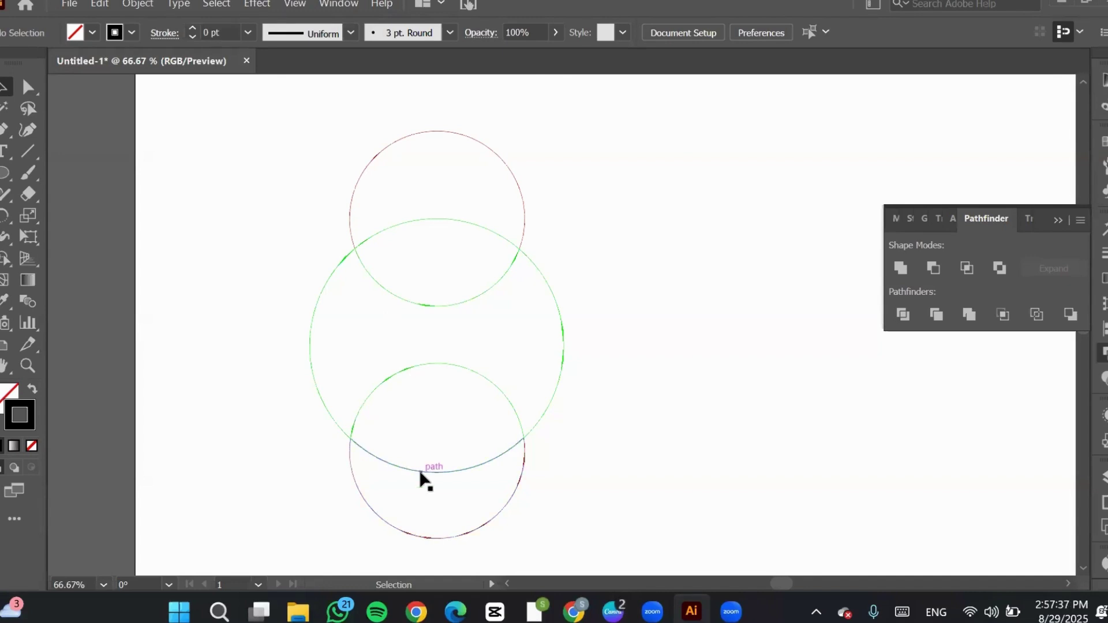
{"action": "left_click_drag", "start_coordinate": [683, 154], "coordinate": [247, 527]}
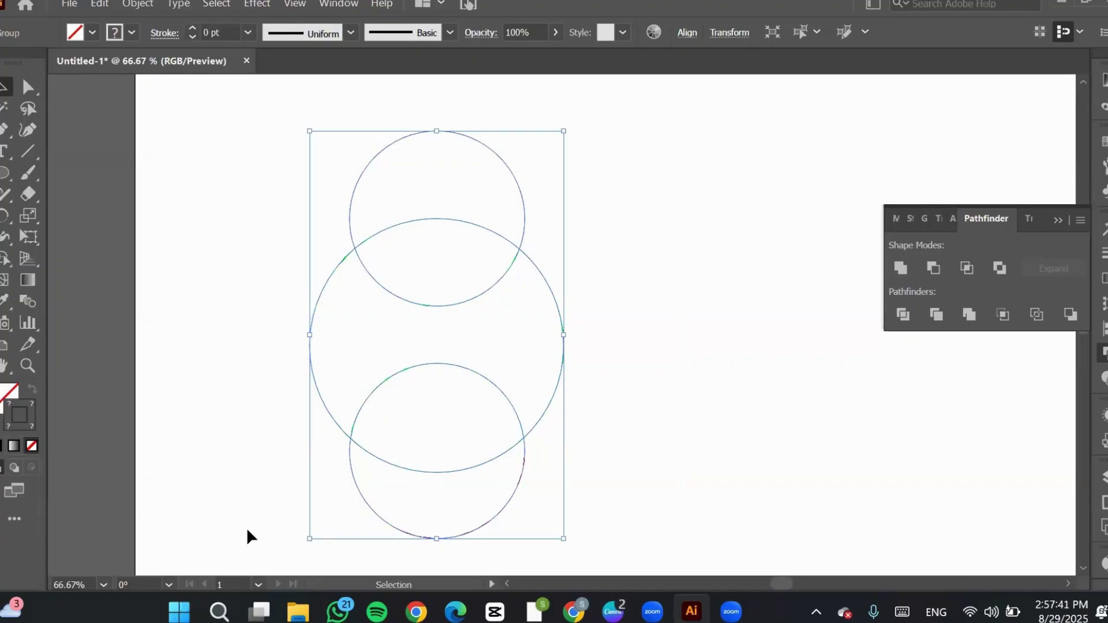
{"action": "left_click", "coordinate": [621, 306]}
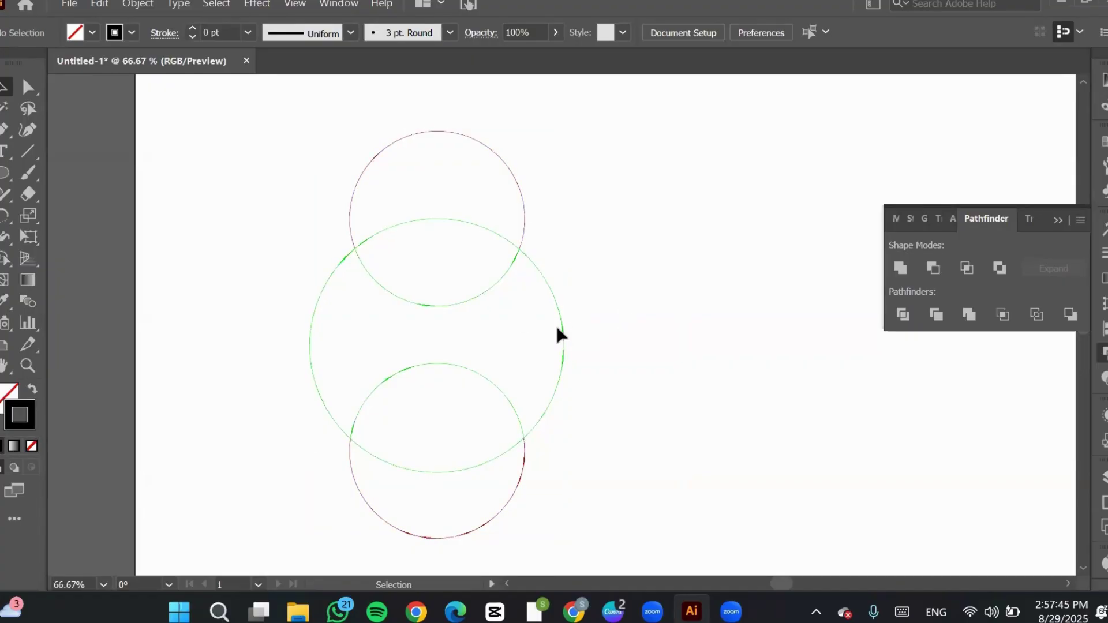
{"action": "left_click_drag", "start_coordinate": [562, 306], "coordinate": [732, 305]}
{"action": "left_click_drag", "start_coordinate": [308, 357], "coordinate": [232, 349]}
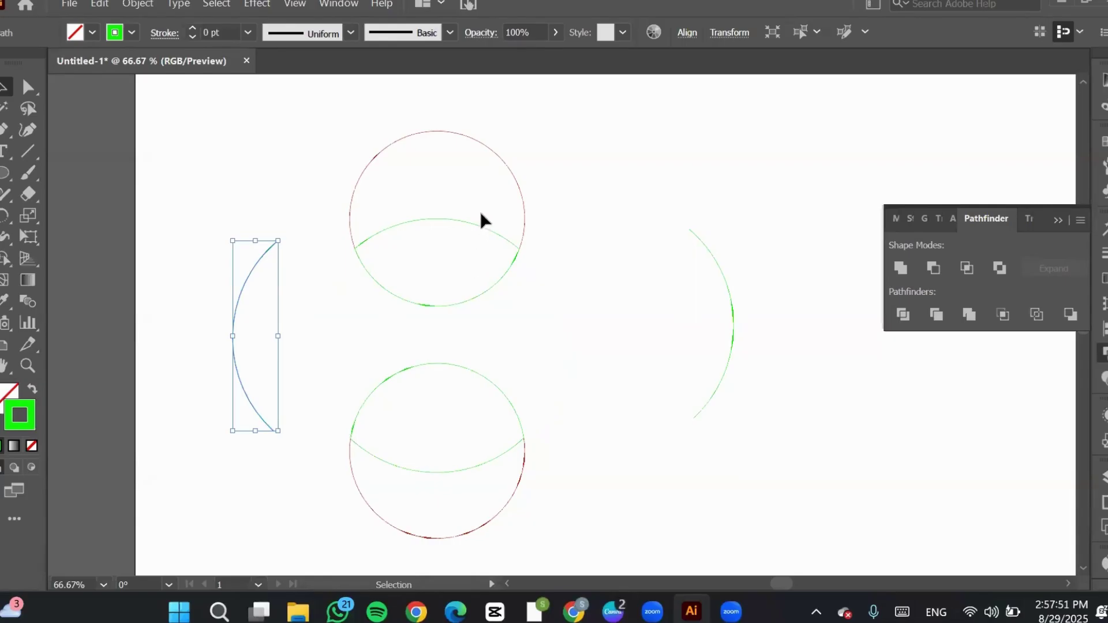
{"action": "left_click_drag", "start_coordinate": [470, 223], "coordinate": [684, 157]}
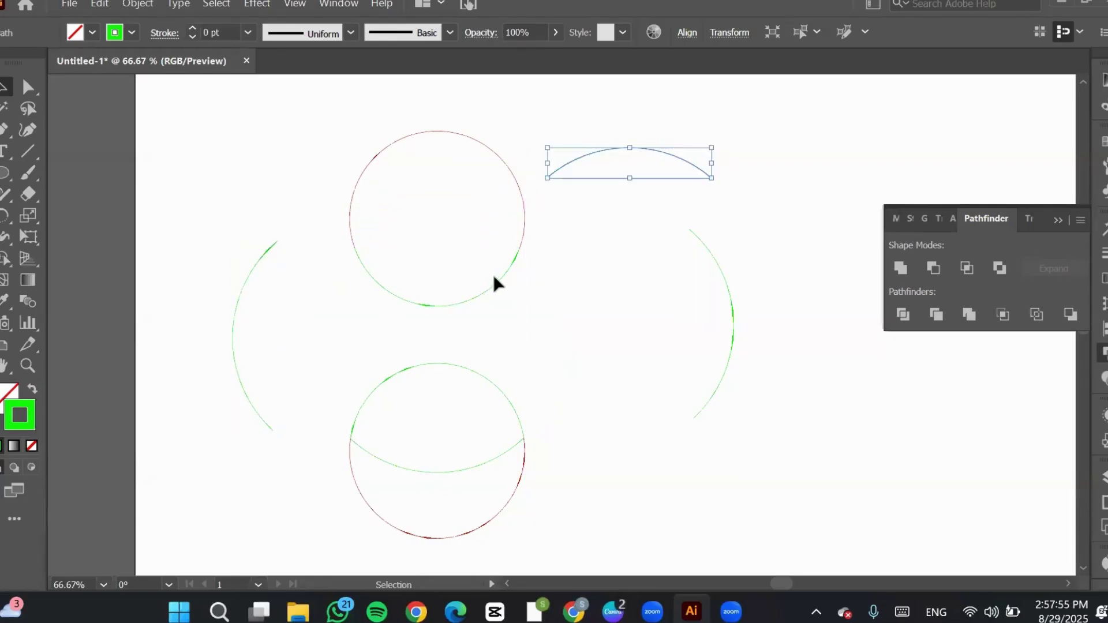
{"action": "left_click_drag", "start_coordinate": [495, 280], "coordinate": [659, 307]}
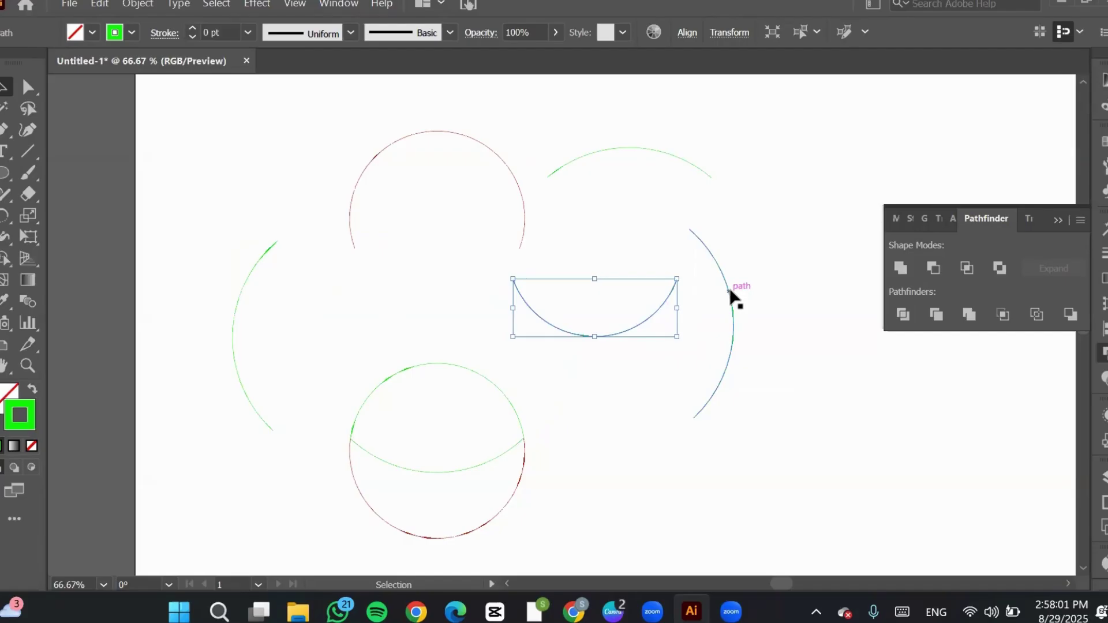
Undo the four arc moves to reassemble the outlined circles, and clear the selection.
{"action": "key", "text": "a"}
{"action": "key", "text": "ctrl+z"}
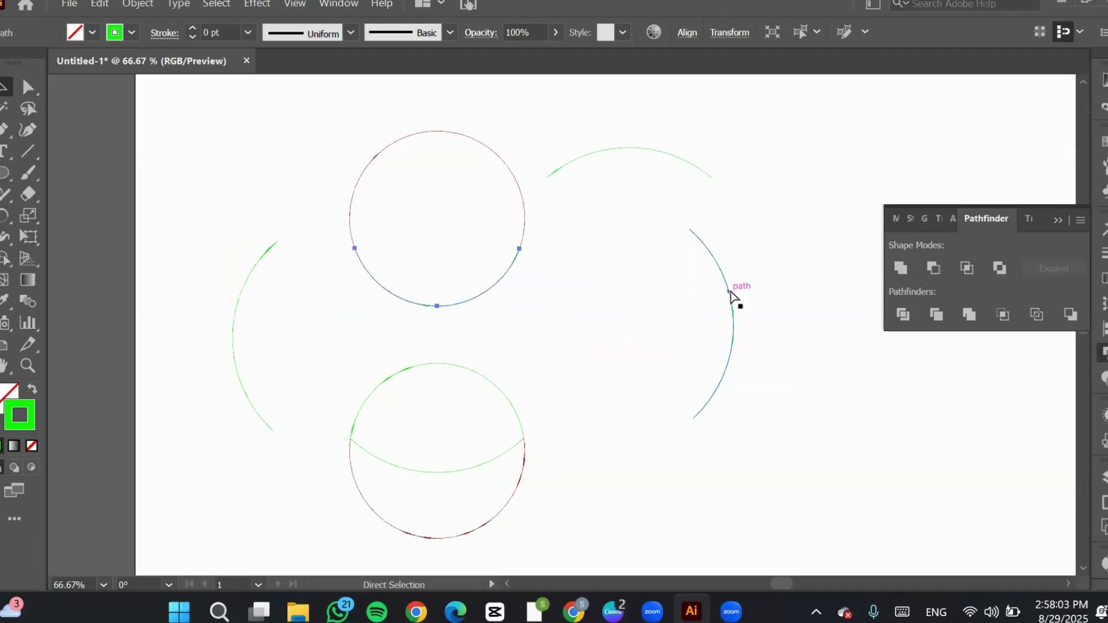
{"action": "key", "text": "ctrl+z"}
{"action": "key", "text": "ctrl+z"}
{"action": "key", "text": "ctrl+z"}
{"action": "key", "text": "v"}
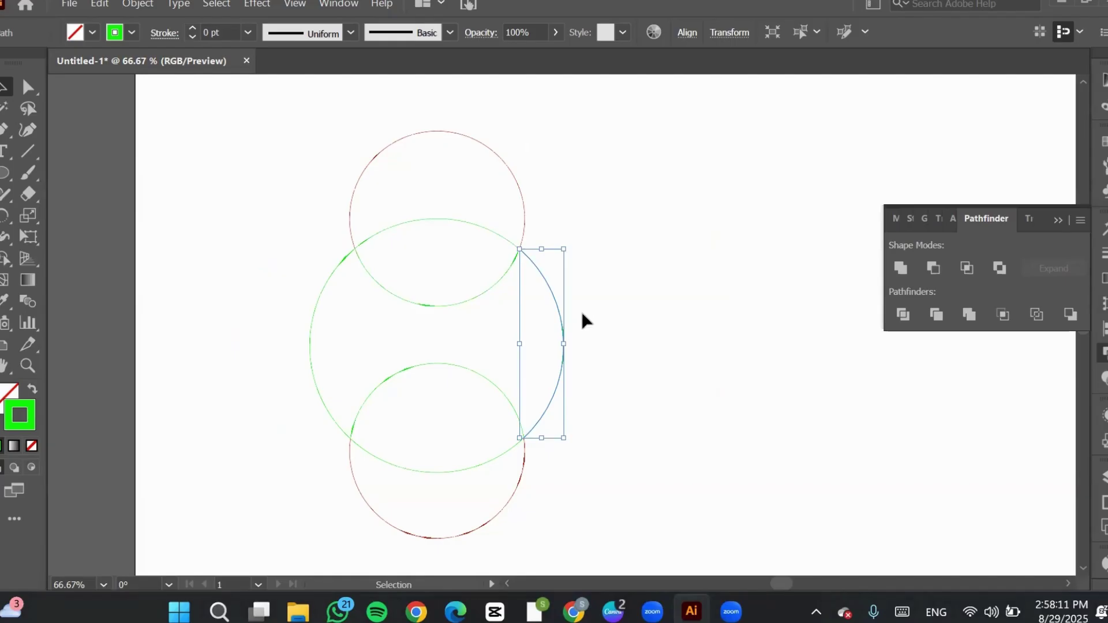
{"action": "left_click", "coordinate": [685, 292]}
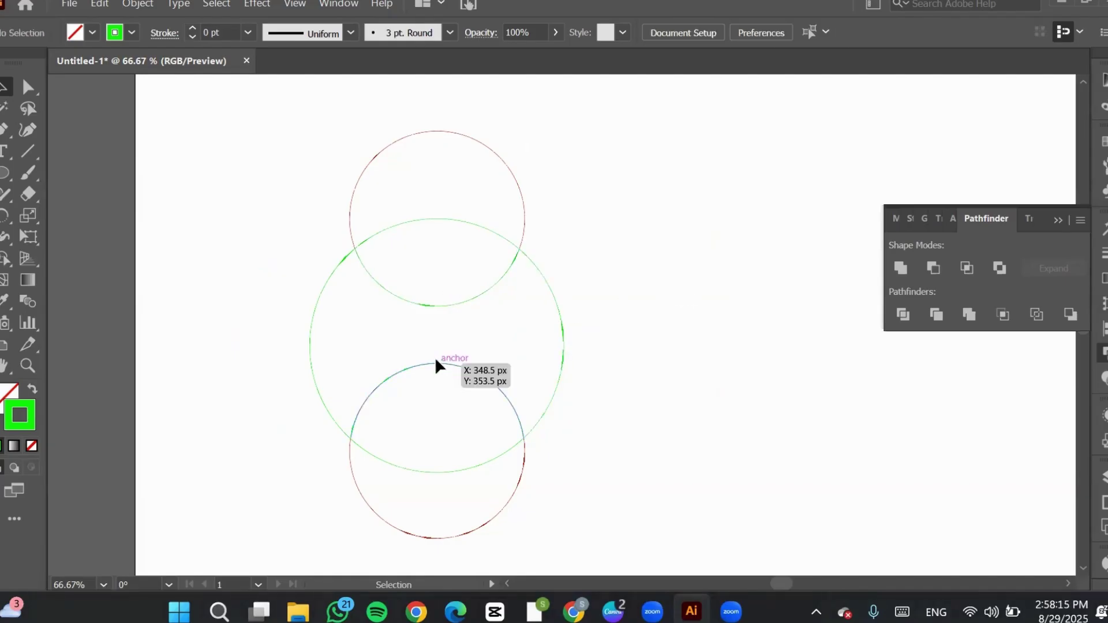
Try swapping the two inner arcs, raising the lower circle's upper arc and lowering the upper circle's lower arc, and undo both moves.
{"action": "left_click_drag", "start_coordinate": [437, 365], "coordinate": [437, 298]}
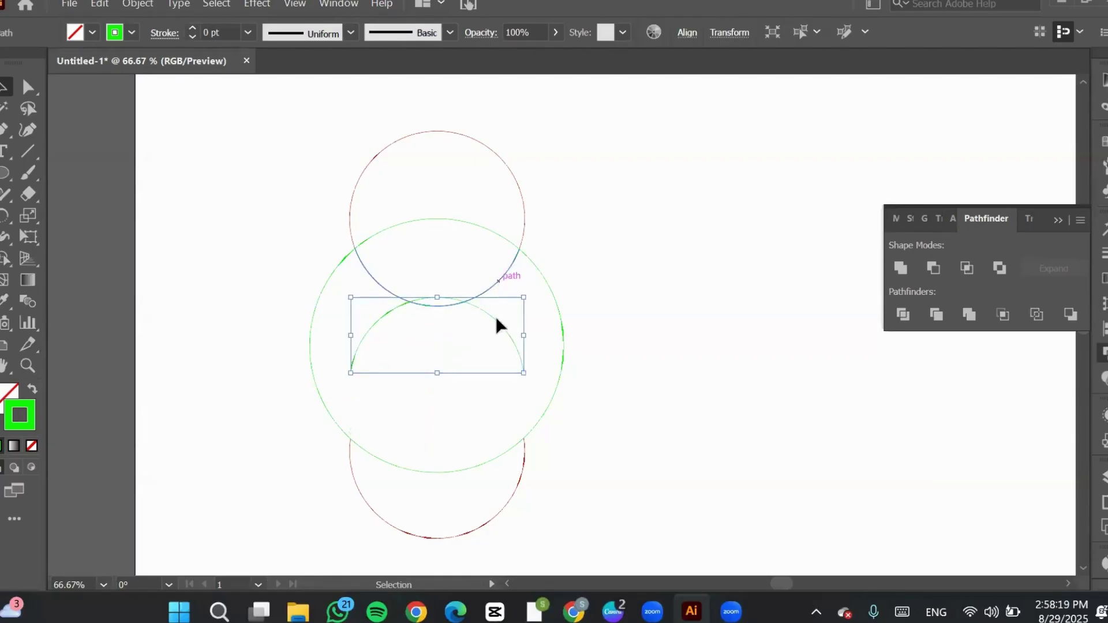
{"action": "left_click_drag", "start_coordinate": [495, 327], "coordinate": [491, 426]}
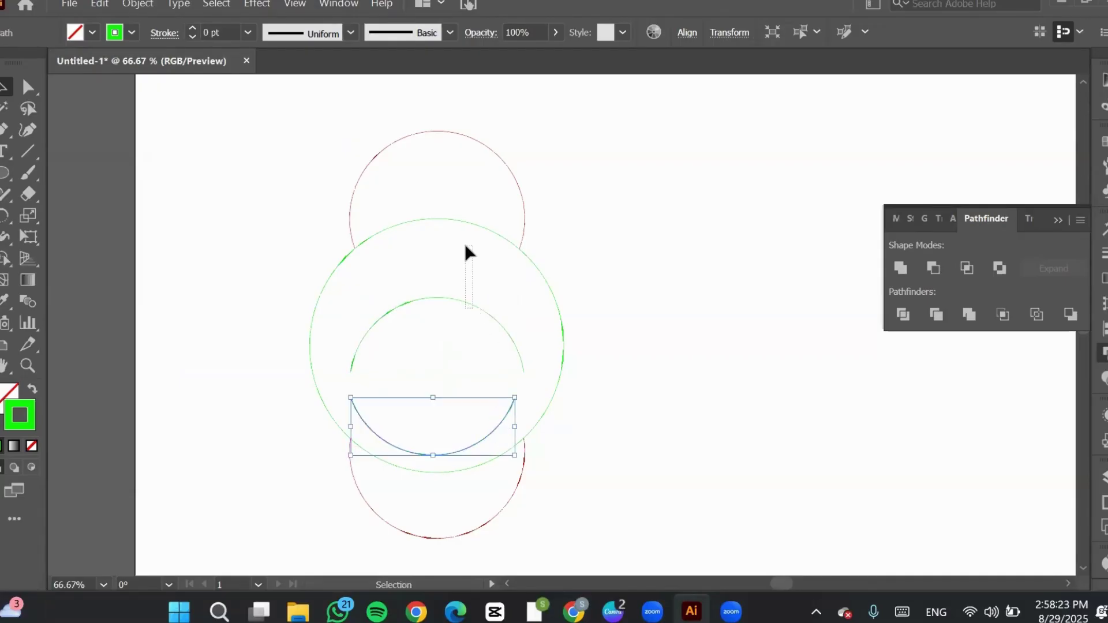
{"action": "key", "text": "ctrl+z"}
{"action": "key", "text": "ctrl+z"}
{"action": "key", "text": "ctrl+z"}
{"action": "key", "text": "ctrl+z"}
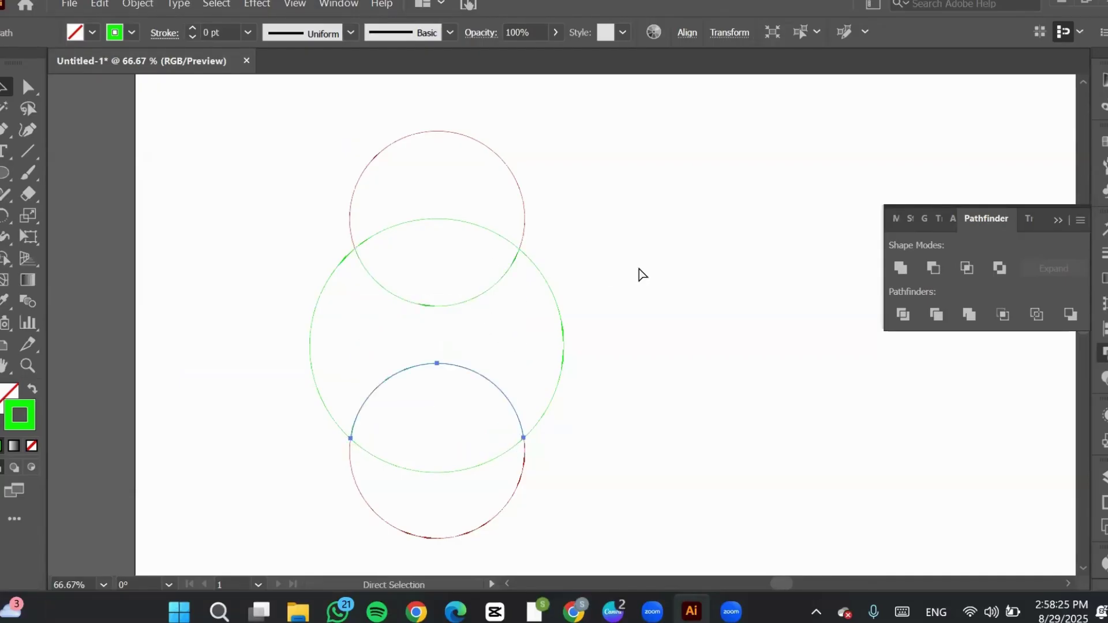
{"action": "key", "text": "v"}
{"action": "left_click", "coordinate": [639, 269]}
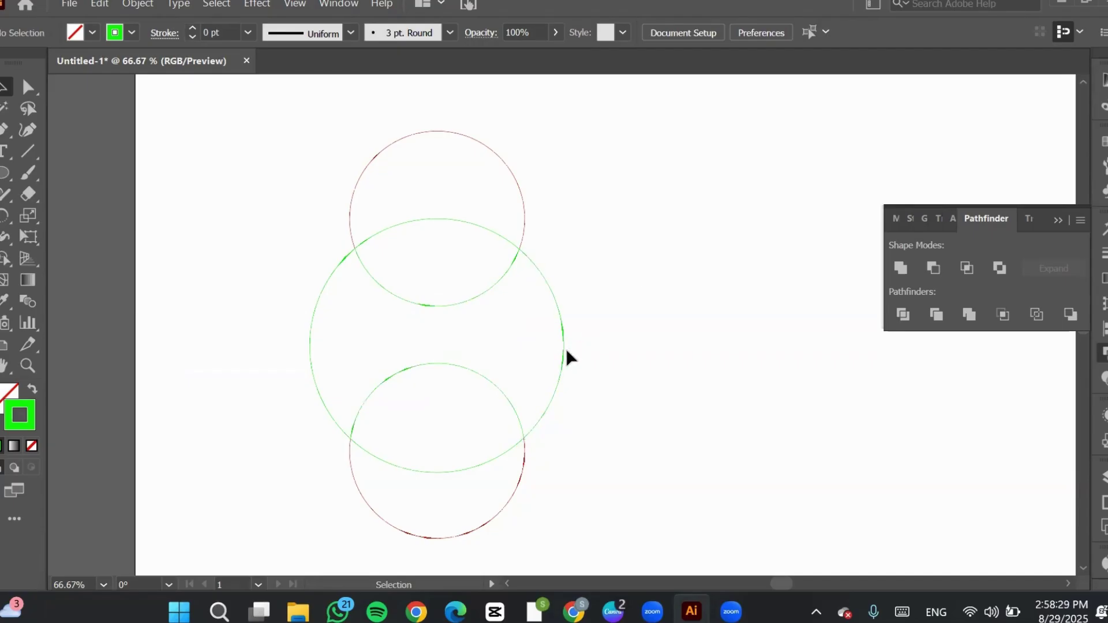
Try pulling the large circle's right and left arcs outward, and undo the moves.
{"action": "left_click_drag", "start_coordinate": [566, 351], "coordinate": [705, 317]}
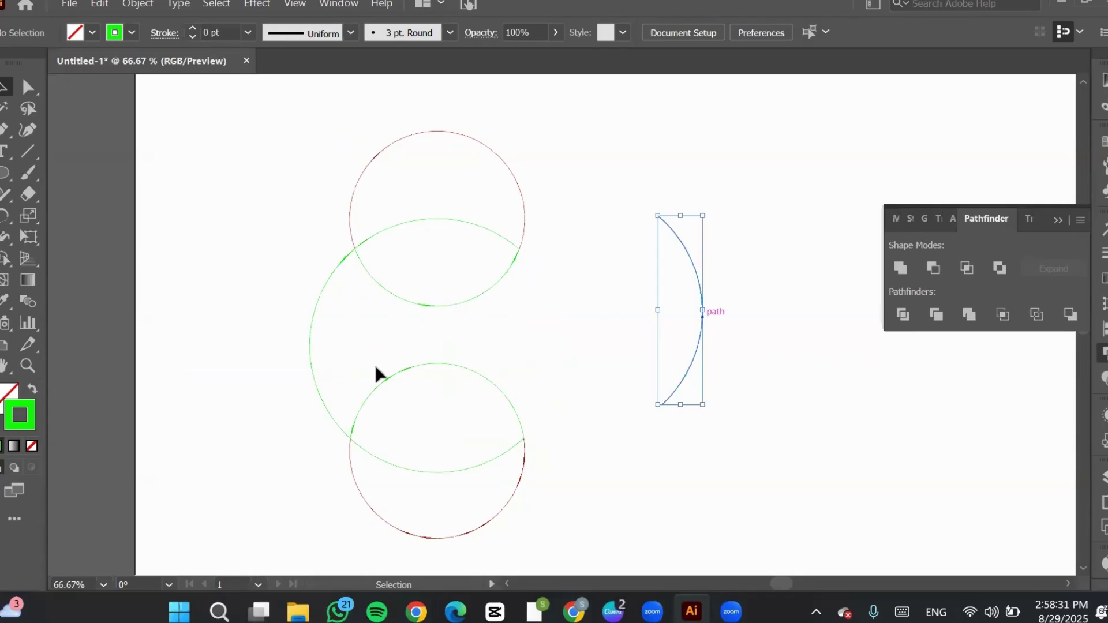
{"action": "left_click_drag", "start_coordinate": [305, 366], "coordinate": [290, 365]}
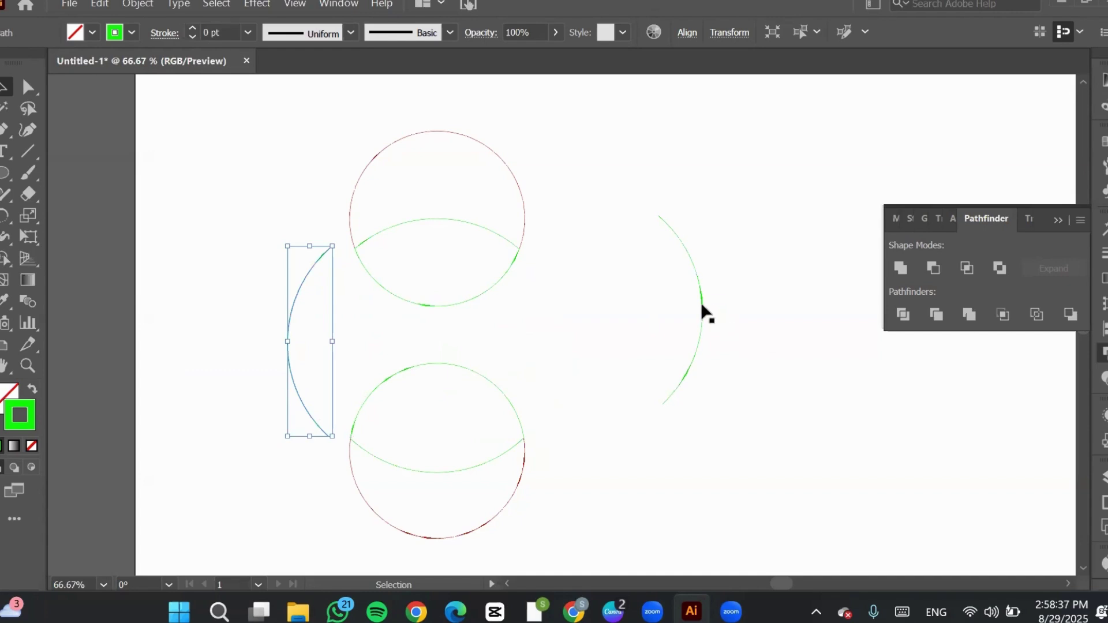
{"action": "left_click_drag", "start_coordinate": [699, 311], "coordinate": [632, 341]}
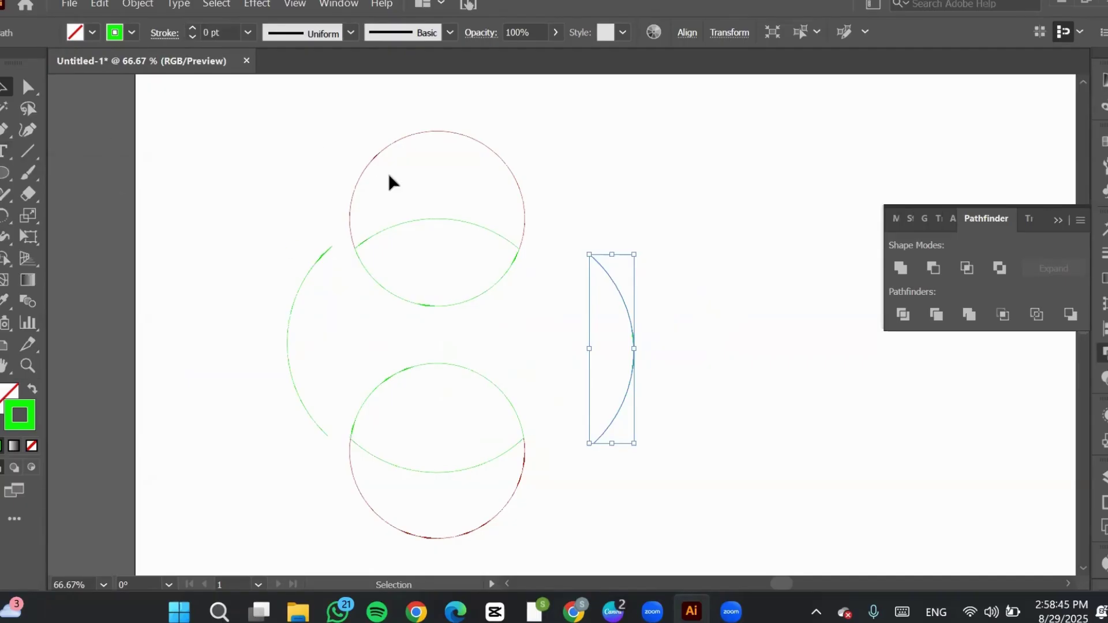
{"action": "key", "text": "ctrl+z"}
{"action": "key", "text": "ctrl+z"}
{"action": "key", "text": "ctrl+shift+z"}
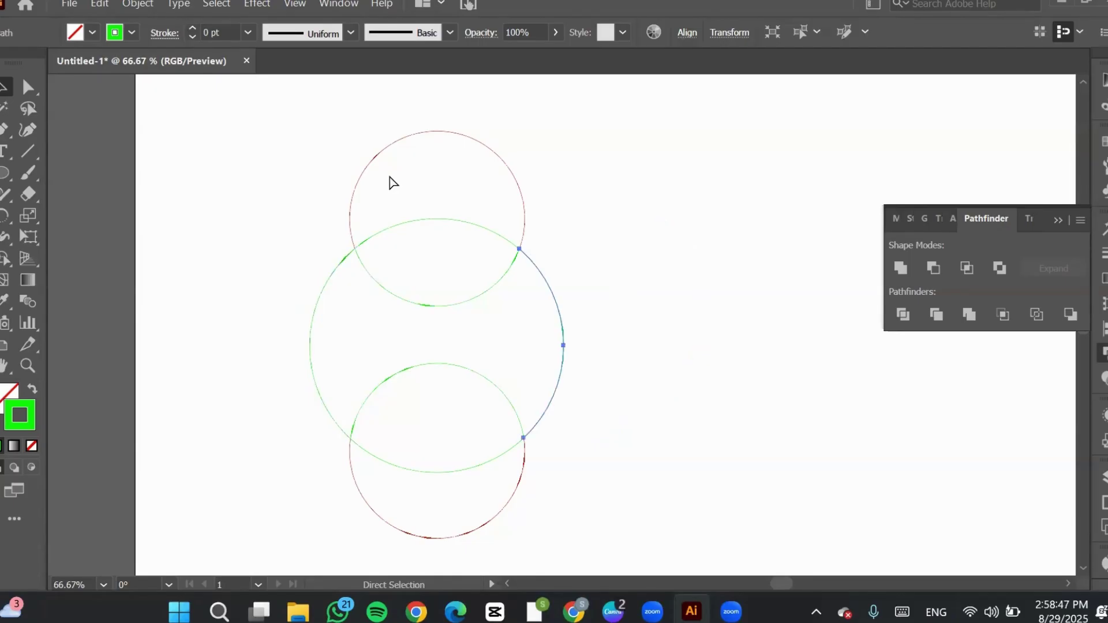
{"action": "key", "text": "v"}
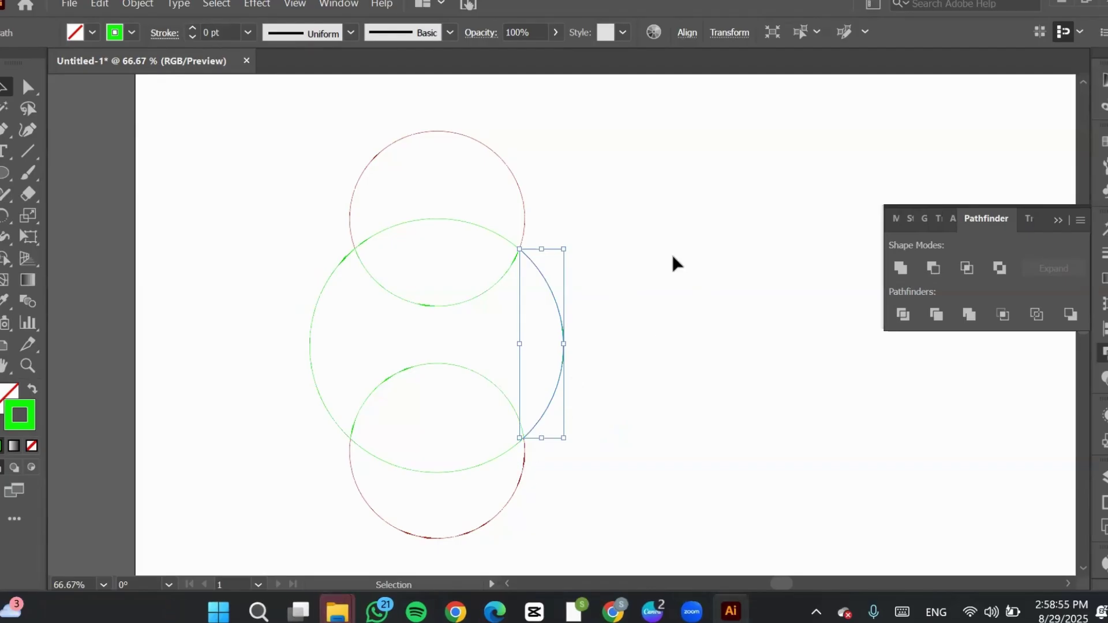
Undo the ungrouping, the group moves and the Outline operation to restore the three filled circles, and clear the selection.
{"action": "key", "text": "ctrl+z"}
{"action": "key", "text": "ctrl+z"}
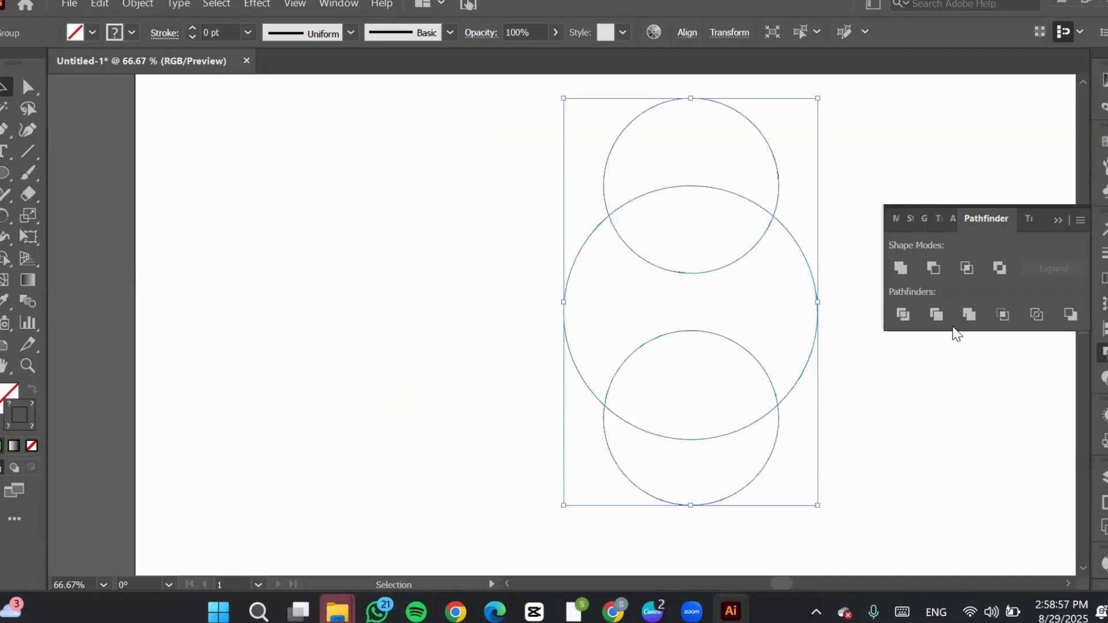
{"action": "key", "text": "ctrl+z"}
{"action": "key", "text": "ctrl+z"}
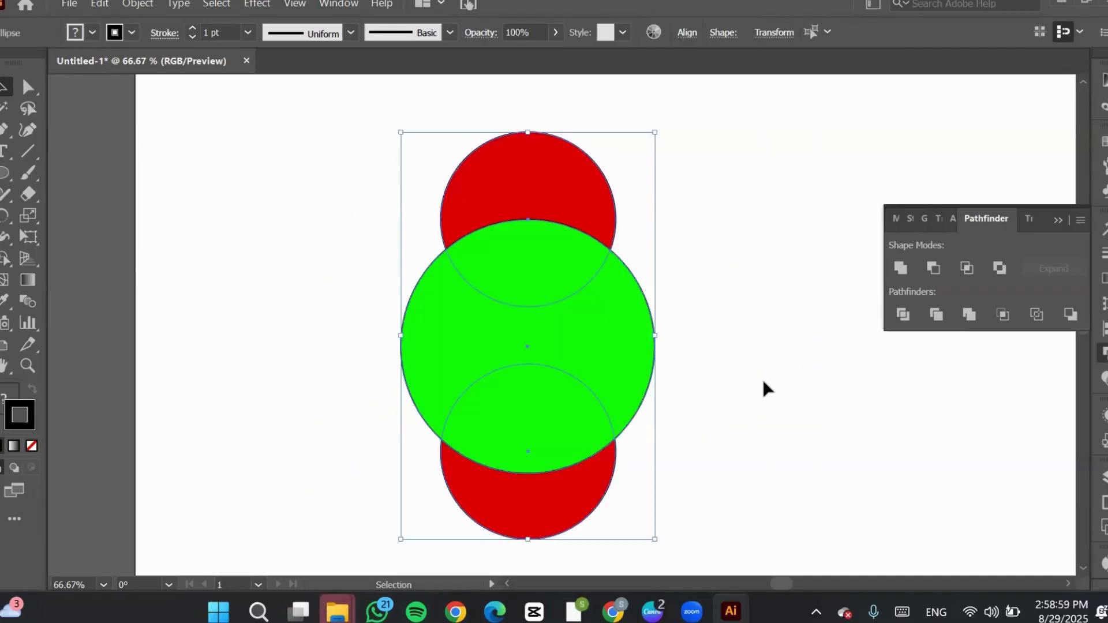
{"action": "left_click", "coordinate": [764, 383]}
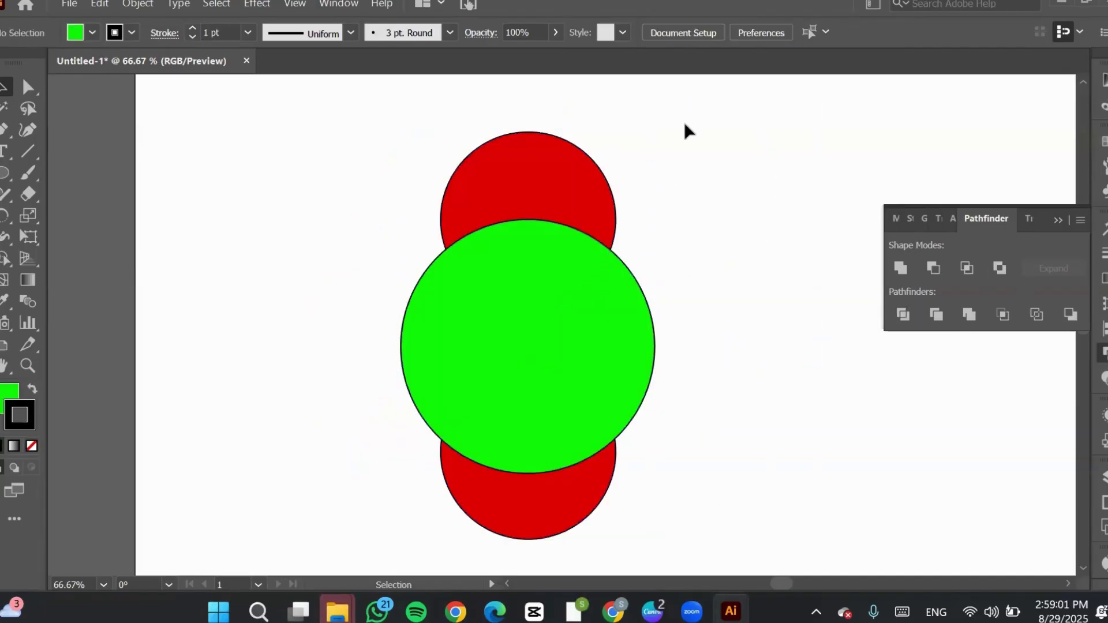
Try the Pathfinder Crop operation on all three overlapping circles, undo it, and clear the selection.
{"action": "left_click_drag", "start_coordinate": [685, 124], "coordinate": [366, 511]}
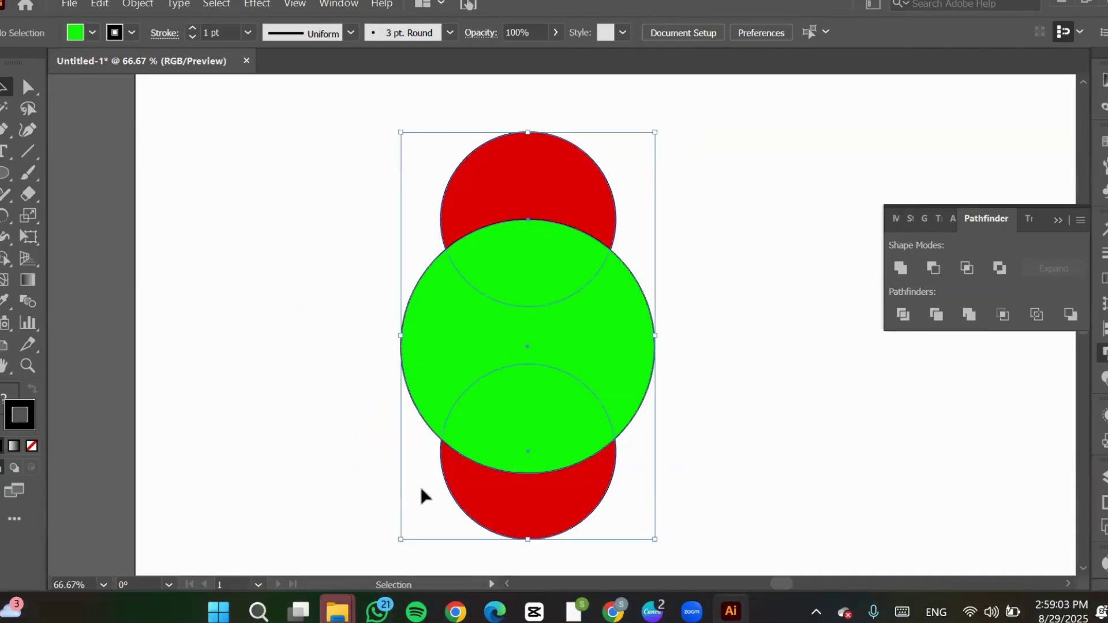
{"action": "left_click", "coordinate": [1003, 315]}
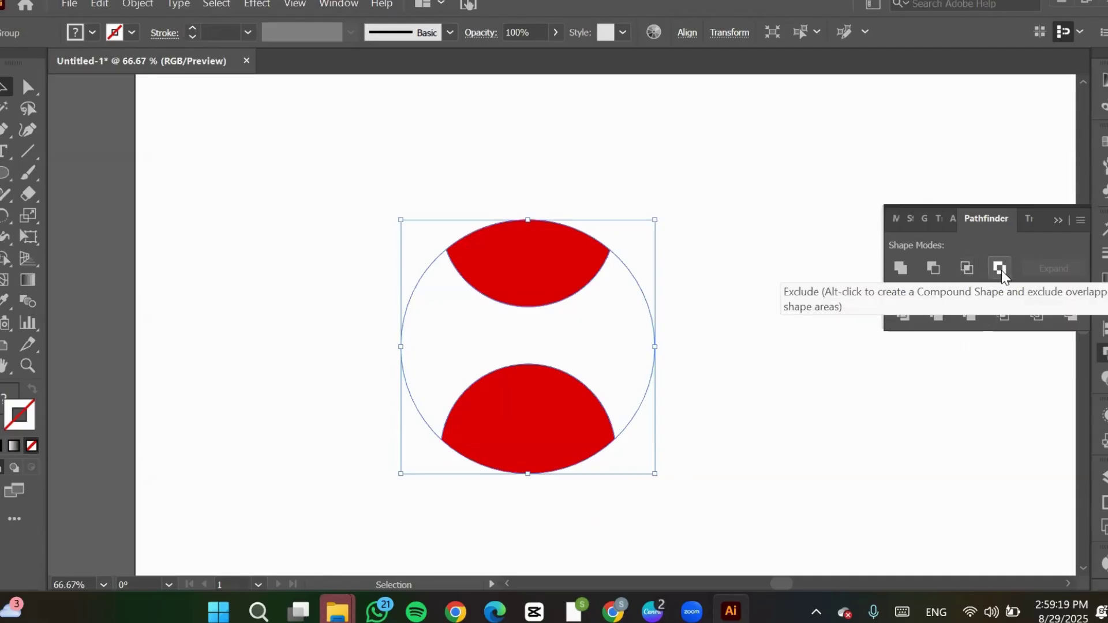
{"action": "key", "text": "ctrl+z"}
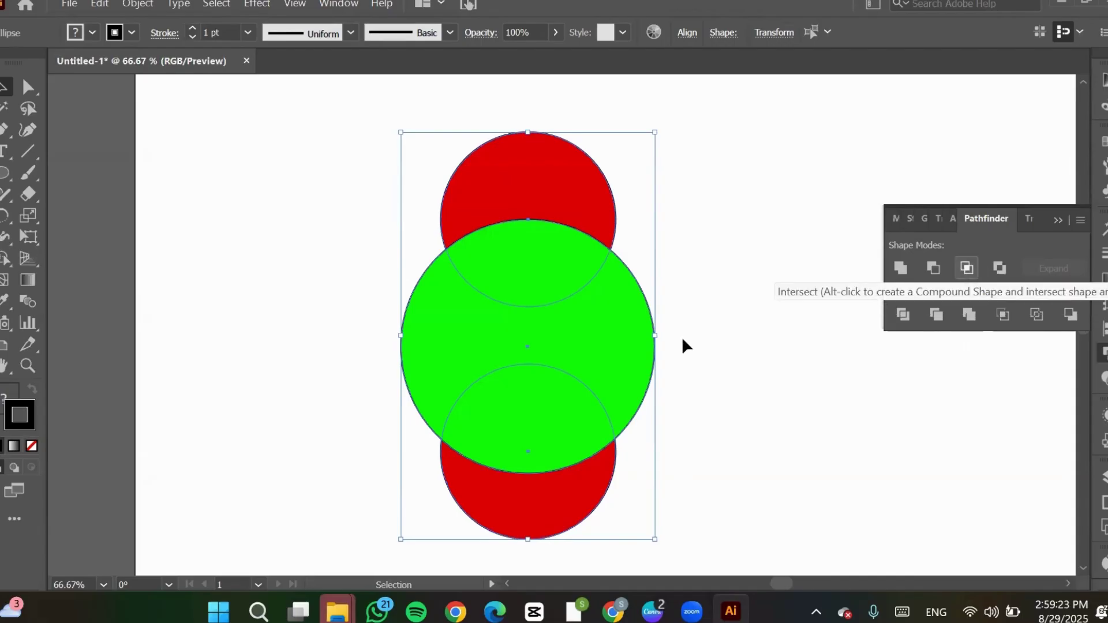
{"action": "left_click", "coordinate": [761, 238]}
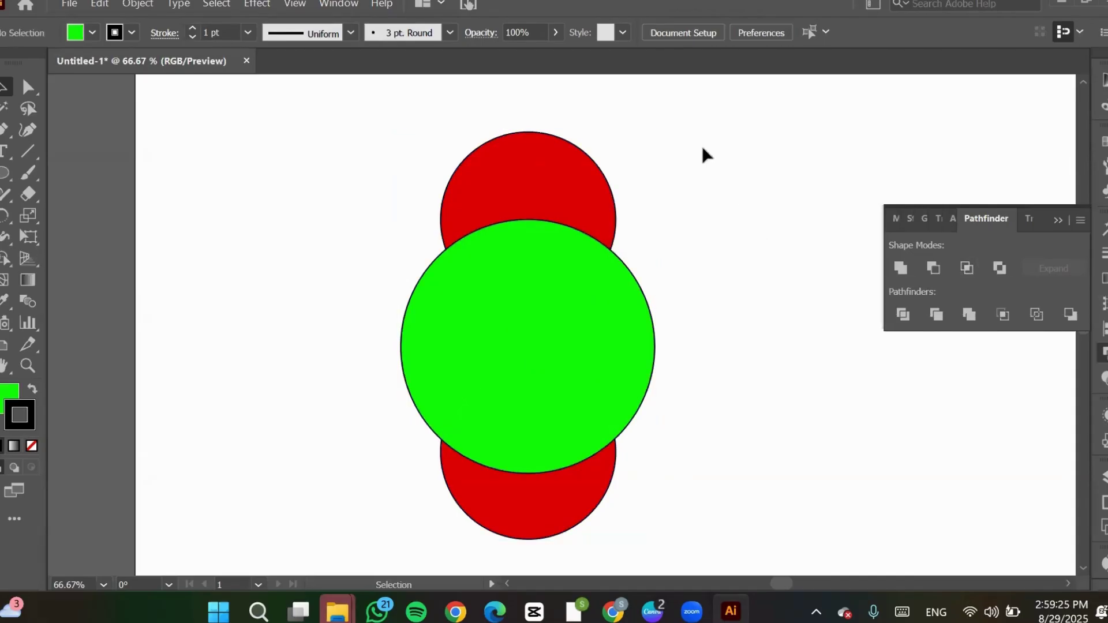
Select all three circles, try the Intersect shape mode, and apply the Pathfinder Crop operation to them instead.
{"action": "left_click_drag", "start_coordinate": [702, 148], "coordinate": [315, 525]}
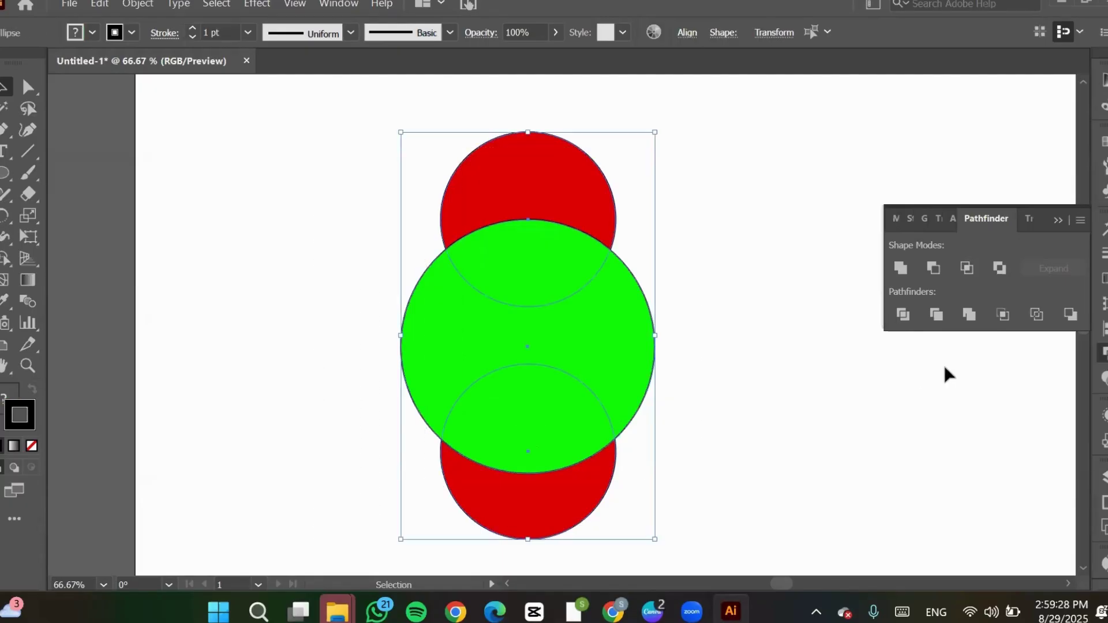
{"action": "left_click", "coordinate": [970, 274]}
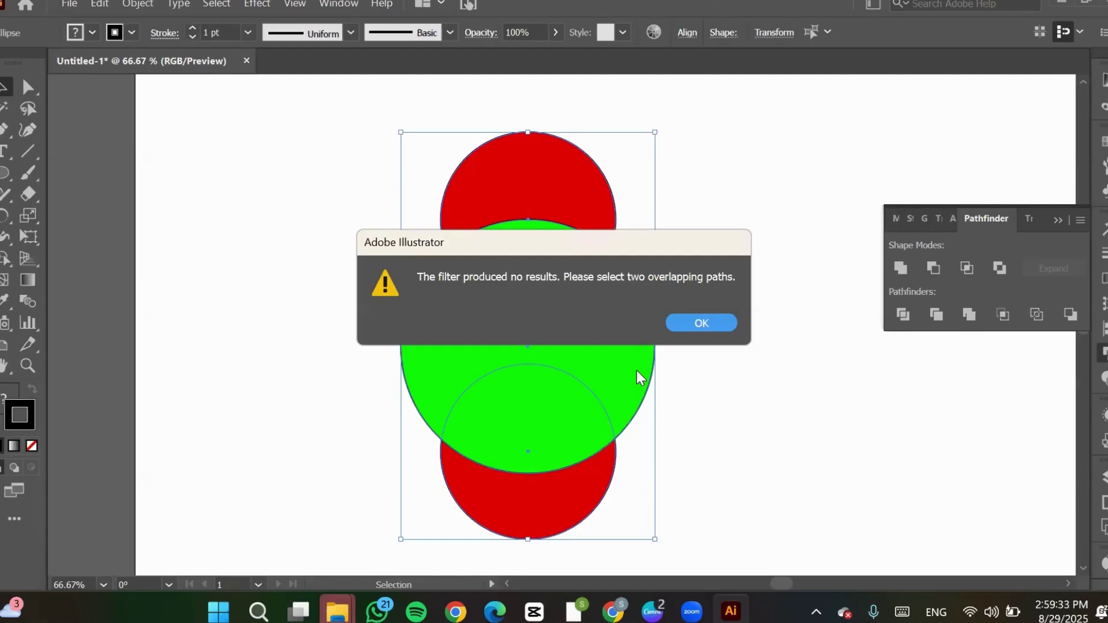
{"action": "left_click", "coordinate": [711, 323]}
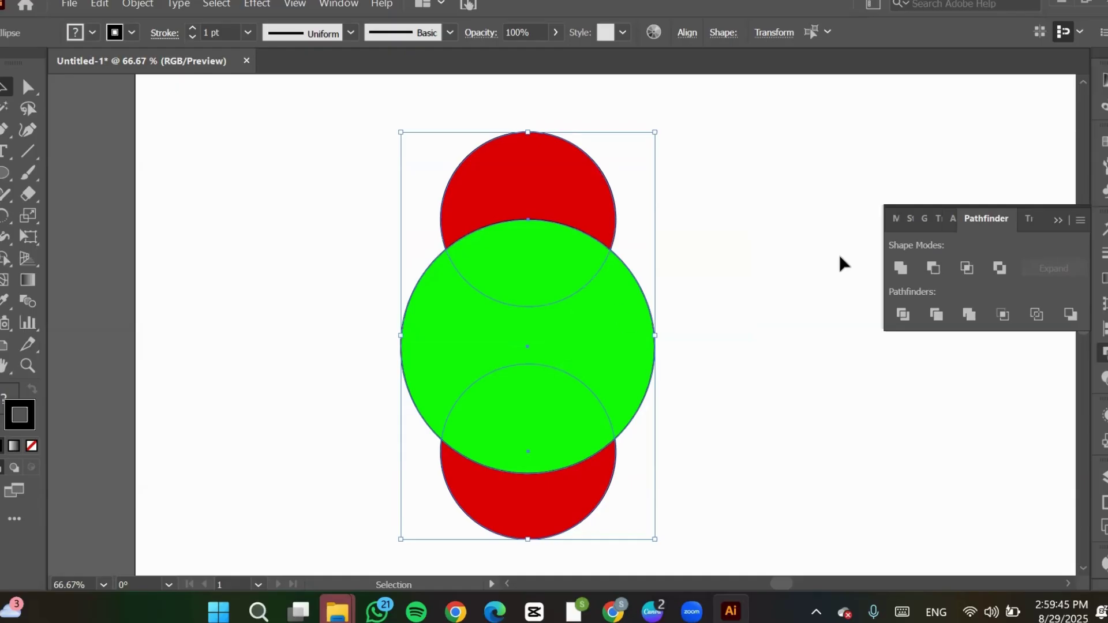
{"action": "left_click", "coordinate": [1002, 317]}
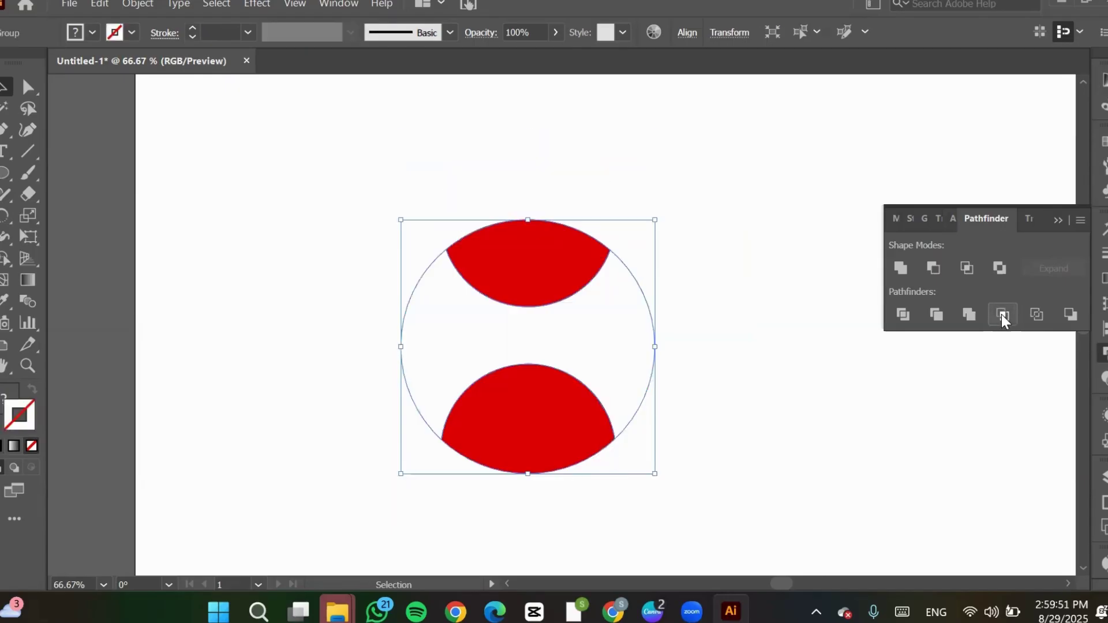
Select the cropped artwork, ungroup it into separate pieces, and clear the selection.
{"action": "left_click", "coordinate": [769, 400]}
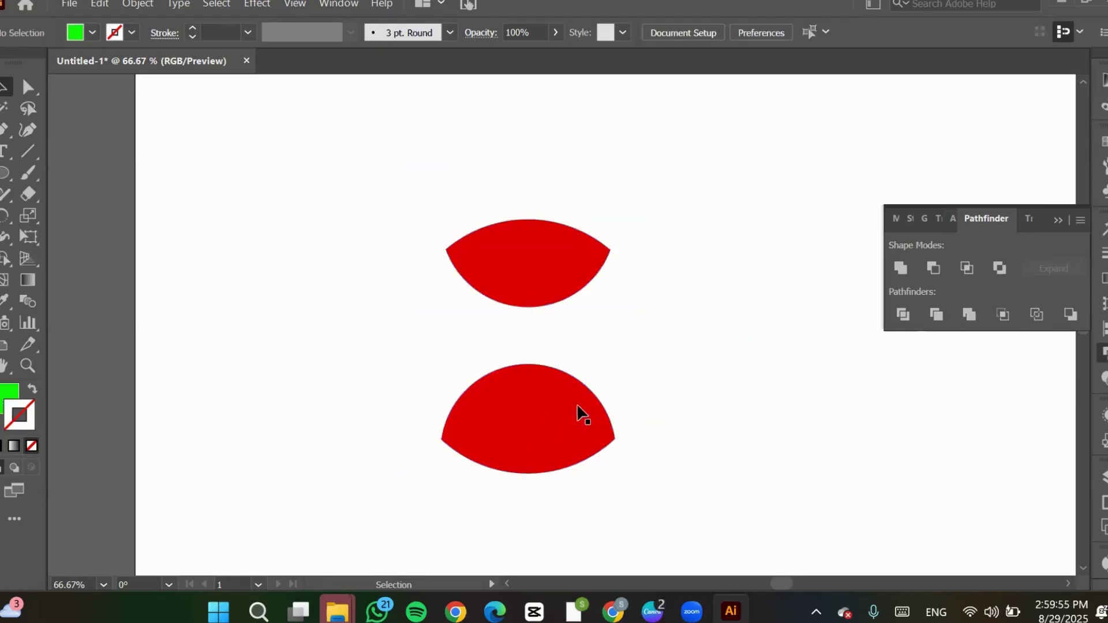
{"action": "left_click", "coordinate": [545, 419]}
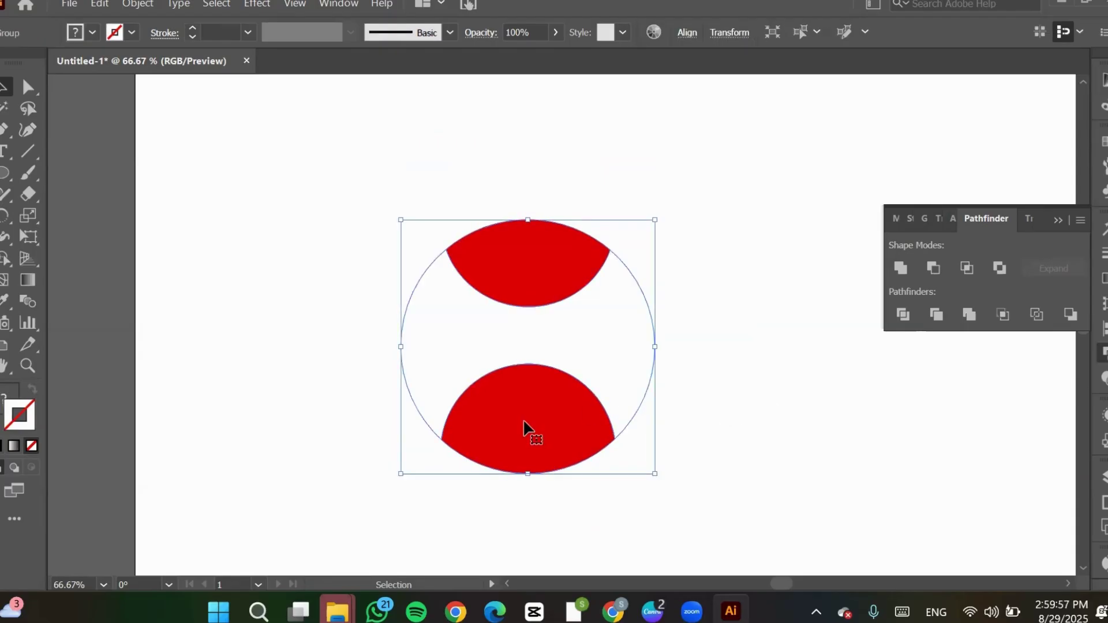
{"action": "key", "text": "ctrl"}
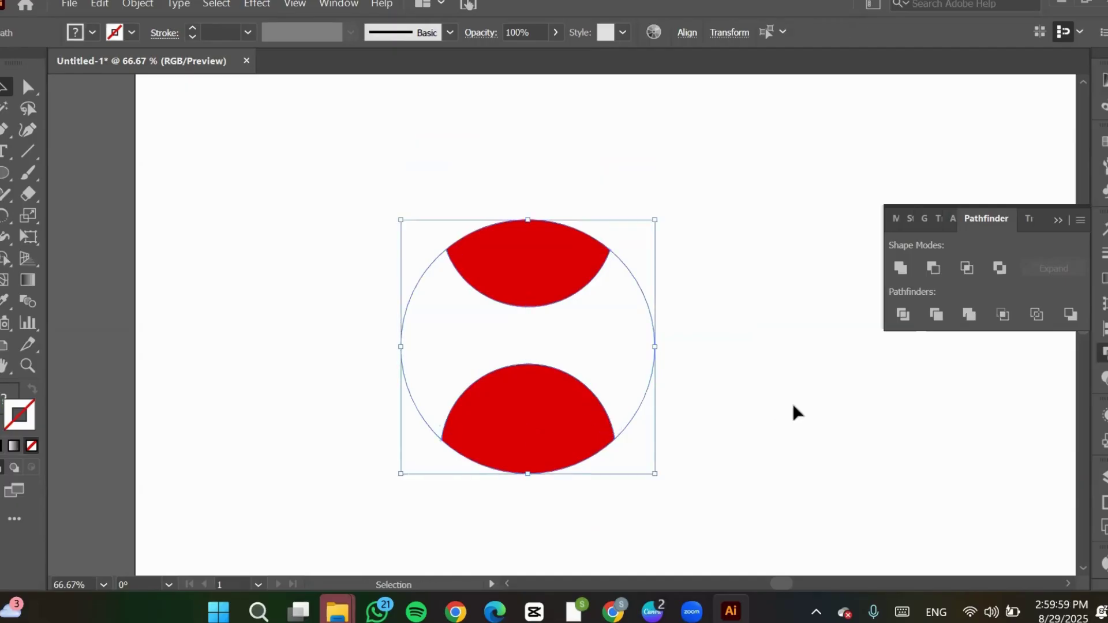
{"action": "left_click", "coordinate": [792, 403]}
Move the lower and upper red pieces to the right, then select everything around them, including the invisible leftover path.
{"action": "left_click_drag", "start_coordinate": [548, 430], "coordinate": [767, 401]}
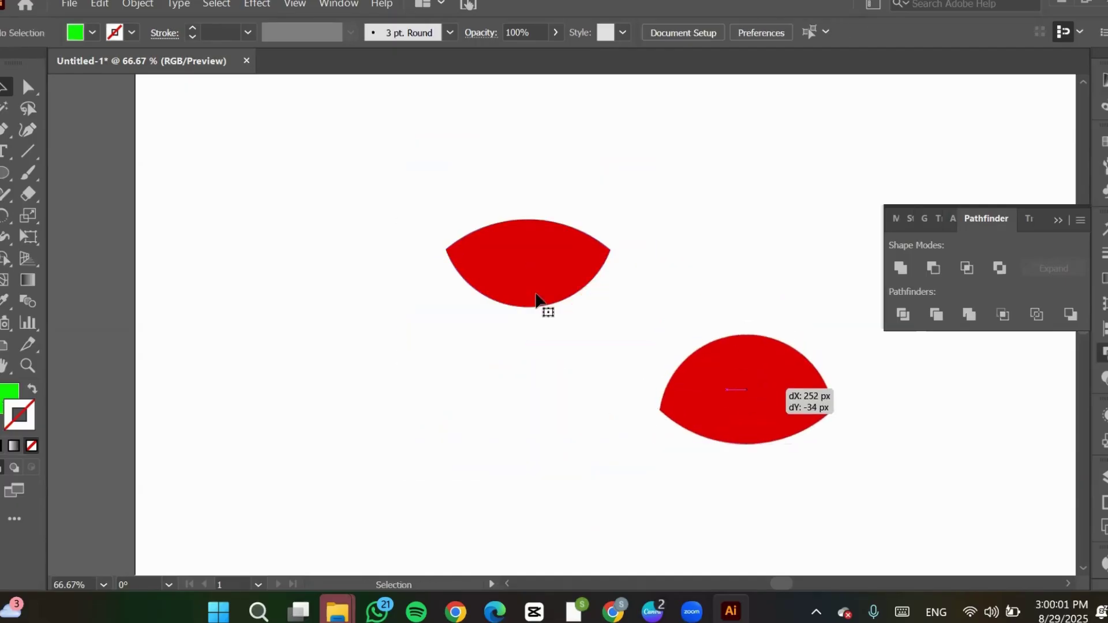
{"action": "left_click_drag", "start_coordinate": [524, 298], "coordinate": [734, 313]}
{"action": "left_click", "coordinate": [521, 264]}
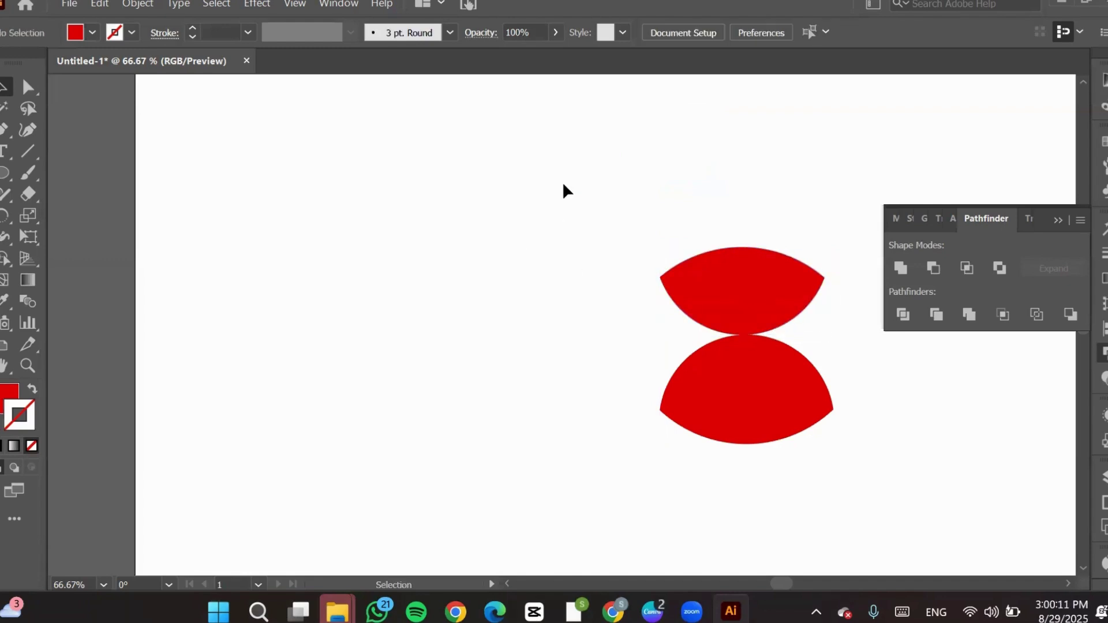
{"action": "left_click_drag", "start_coordinate": [562, 181], "coordinate": [845, 456]}
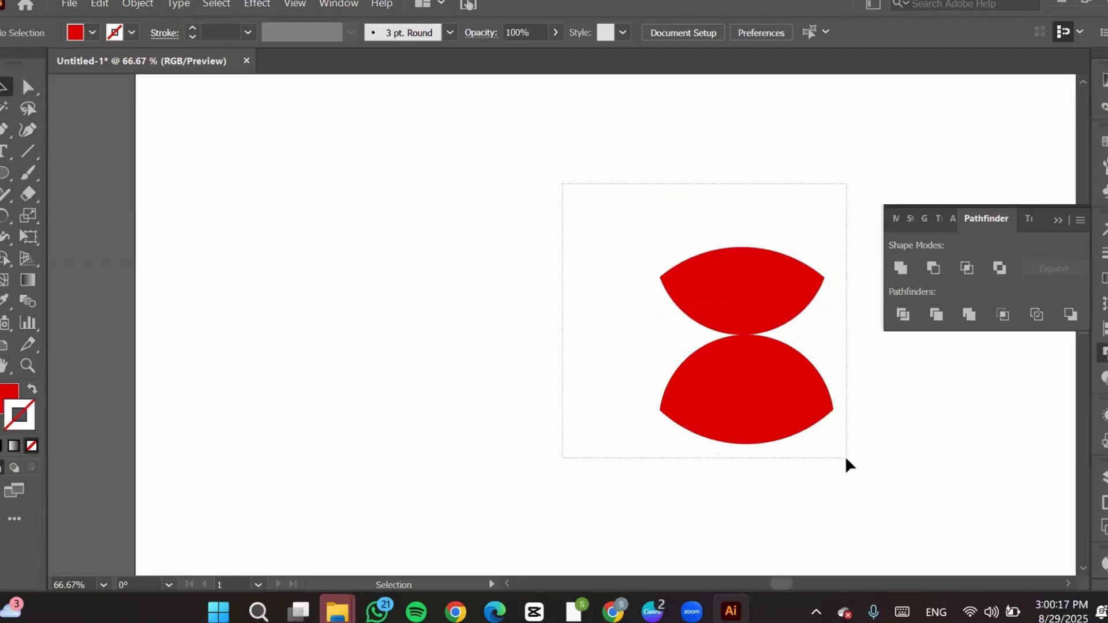
{"action": "left_click_drag", "start_coordinate": [845, 456], "coordinate": [845, 456]}
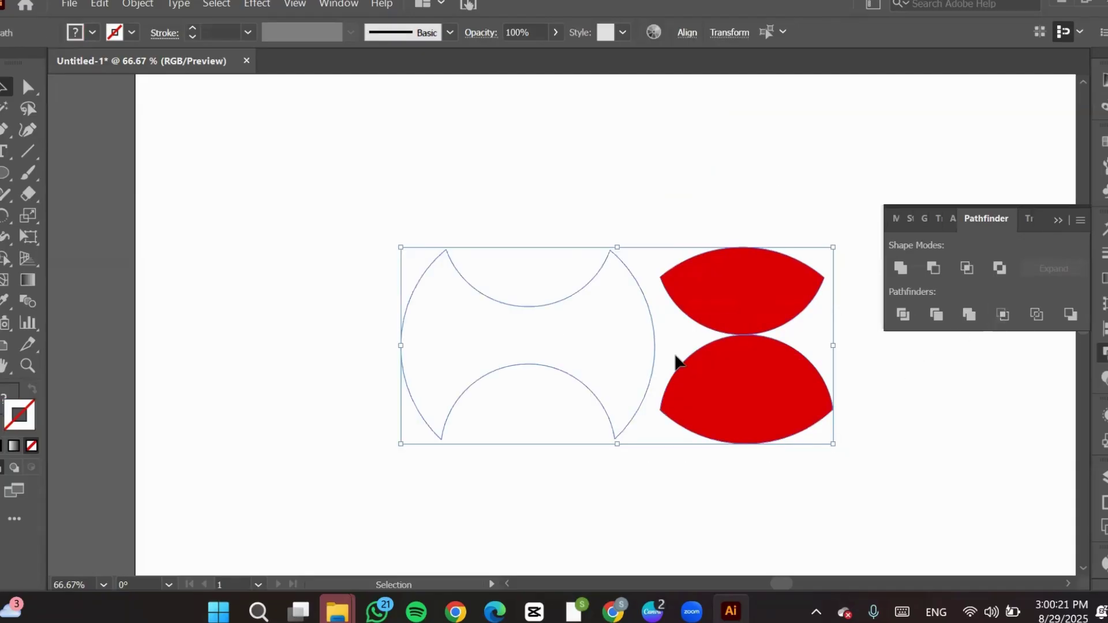
Undo the moves of the red pieces, the ungrouping and the Crop, going back to the separate red and green circles.
{"action": "key", "text": "ctrl+z"}
{"action": "key", "text": "ctrl+z"}
{"action": "key", "text": "ctrl+z"}
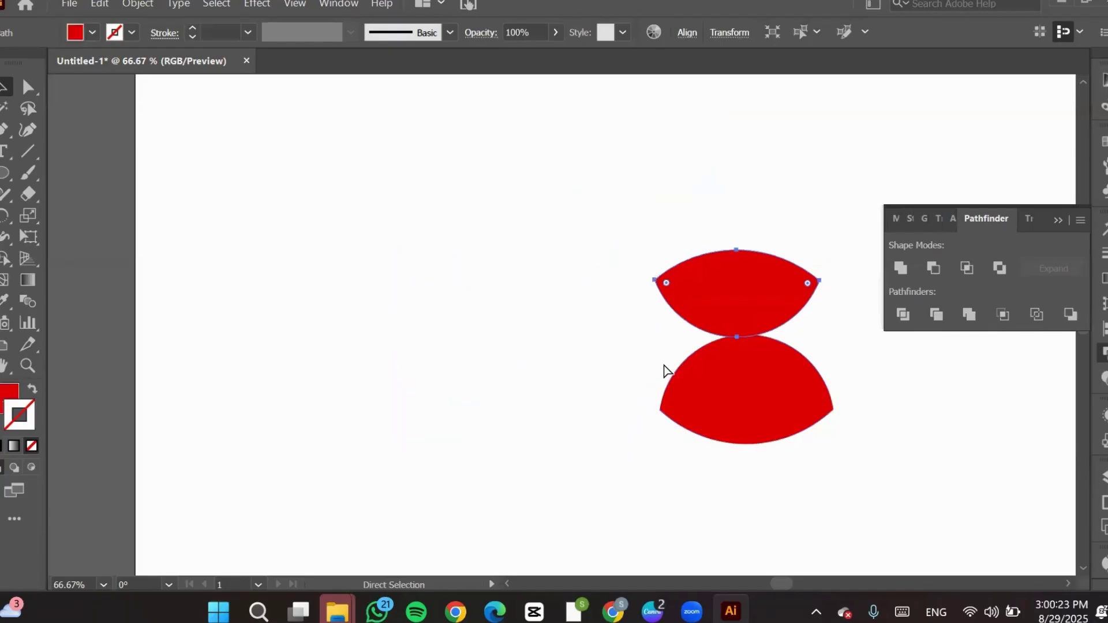
{"action": "key", "text": "ctrl+z"}
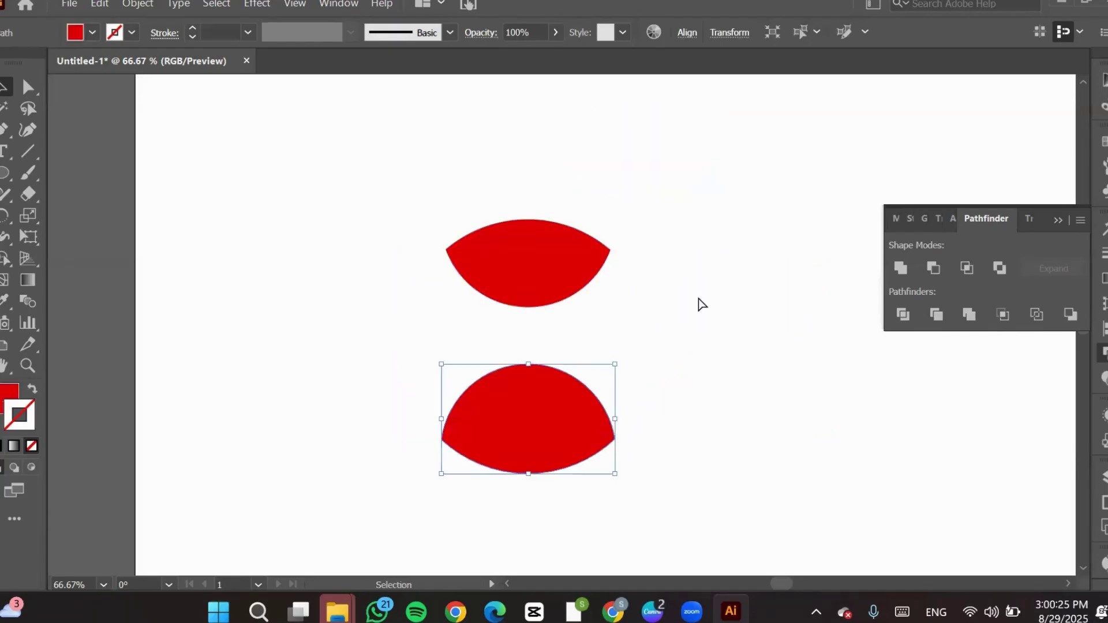
{"action": "key", "text": "ctrl+z"}
{"action": "key", "text": "ctrl+z"}
{"action": "key", "text": "ctrl+z"}
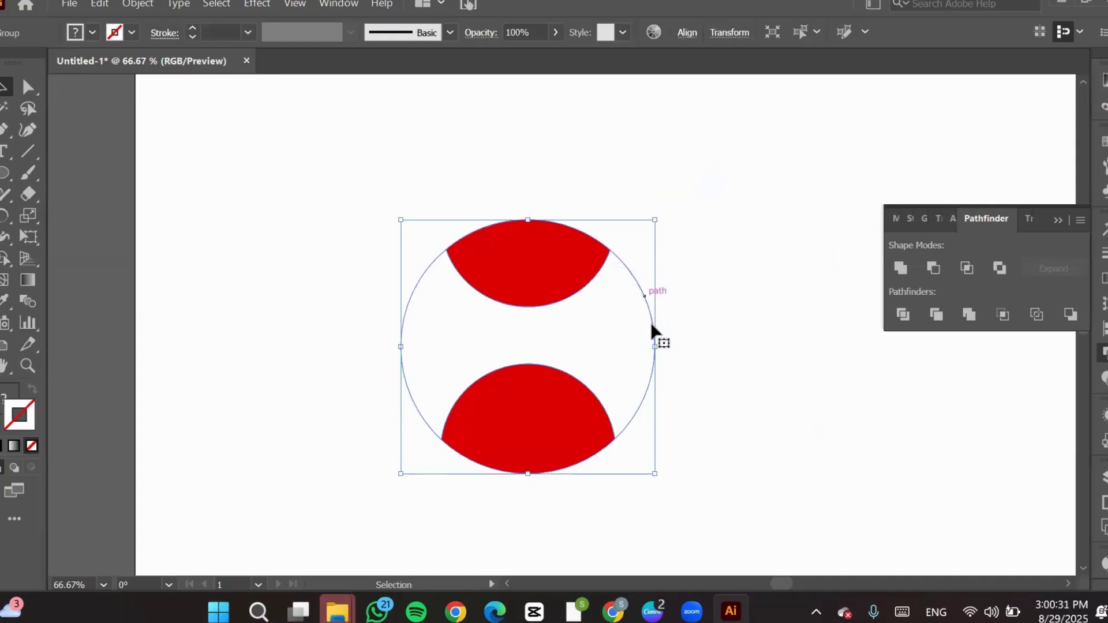
{"action": "key", "text": "ctrl+z"}
{"action": "key", "text": "ctrl+z"}
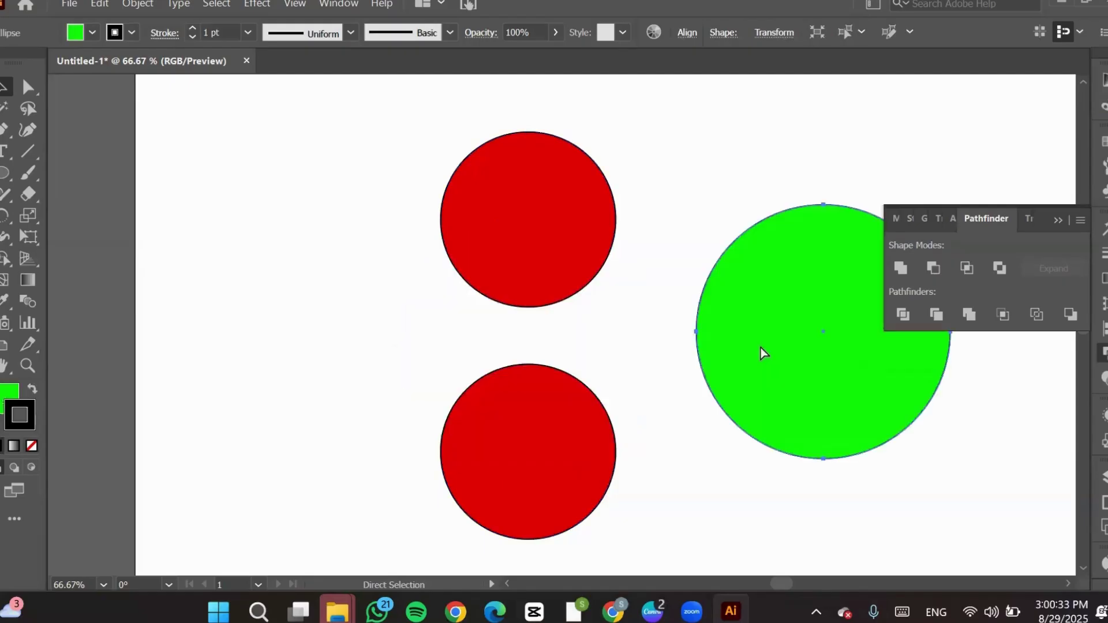
Redo the Crop, the ungrouping and the moves of the two red pieces, and clear the selection.
{"action": "key", "text": "ctrl+shift+z"}
{"action": "key", "text": "ctrl+shift+z"}
{"action": "key", "text": "ctrl+shift+z"}
{"action": "key", "text": "ctrl+shift+z"}
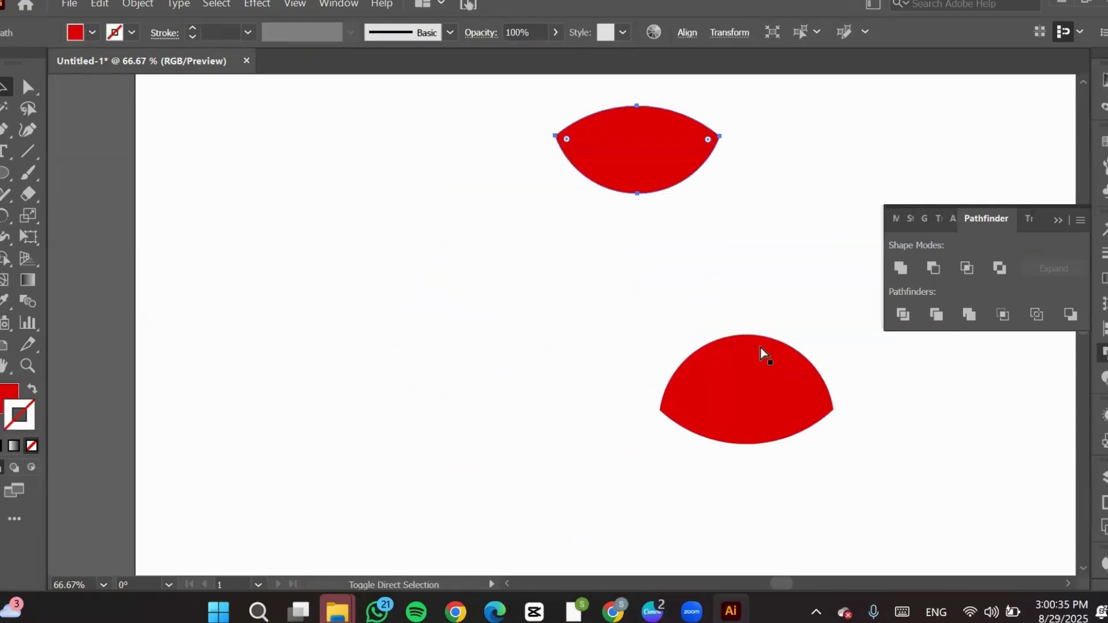
{"action": "key", "text": "ctrl+shift+z"}
{"action": "left_click", "coordinate": [496, 240]}
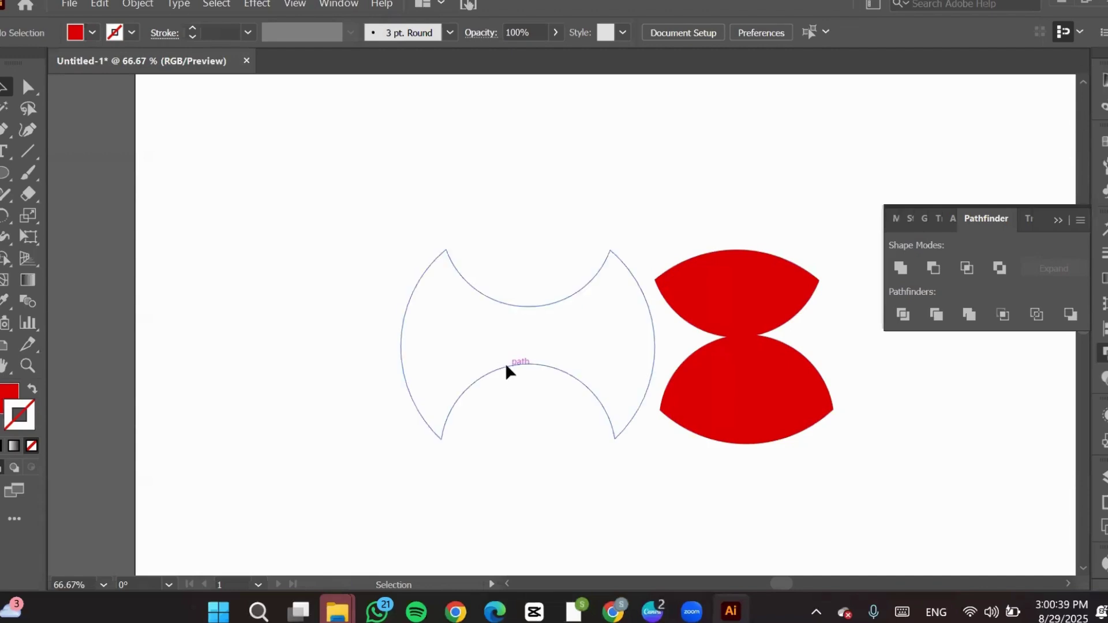
Move the invisible hourglass-shaped path to the left, give it a black stroke with no fill, and deselect it.
{"action": "left_click", "coordinate": [505, 365]}
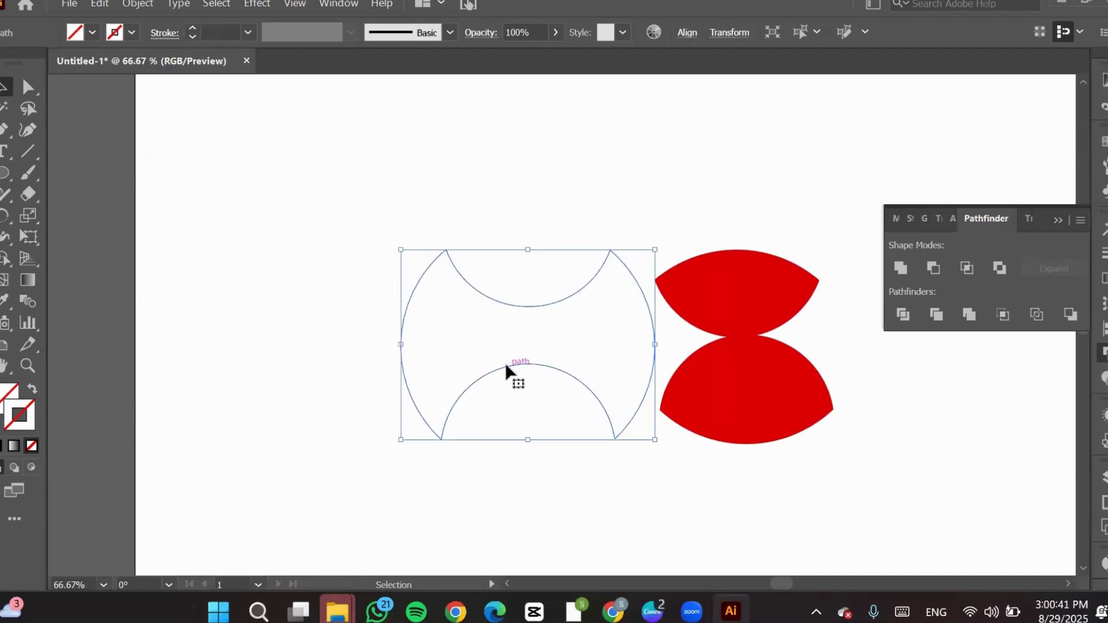
{"action": "left_click_drag", "start_coordinate": [504, 362], "coordinate": [391, 328]}
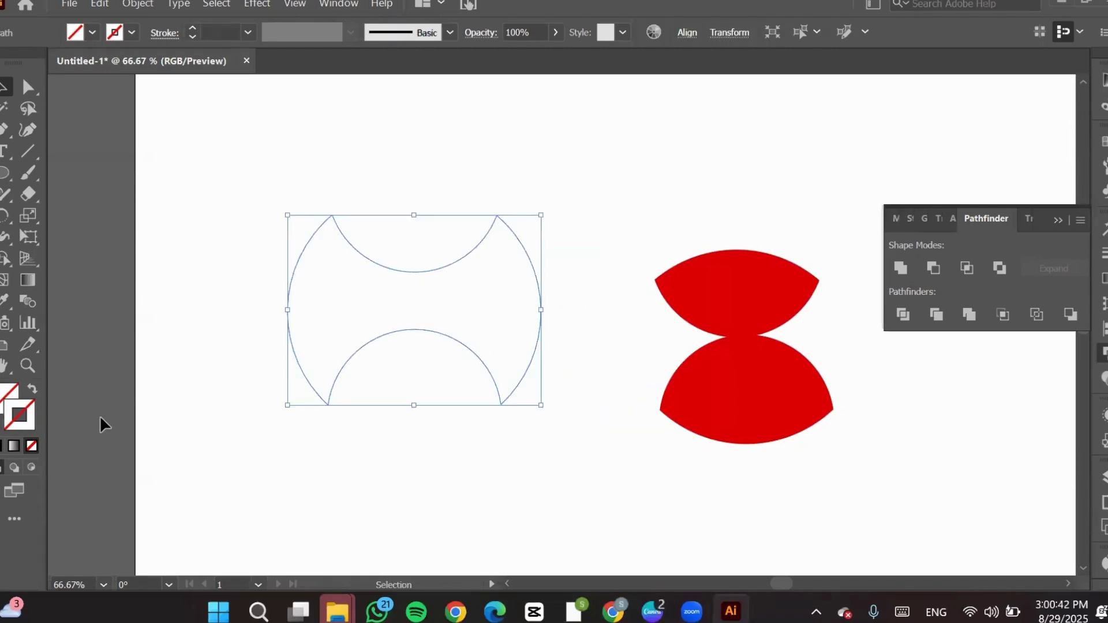
{"action": "left_click", "coordinate": [1, 446]}
{"action": "left_click", "coordinate": [519, 499]}
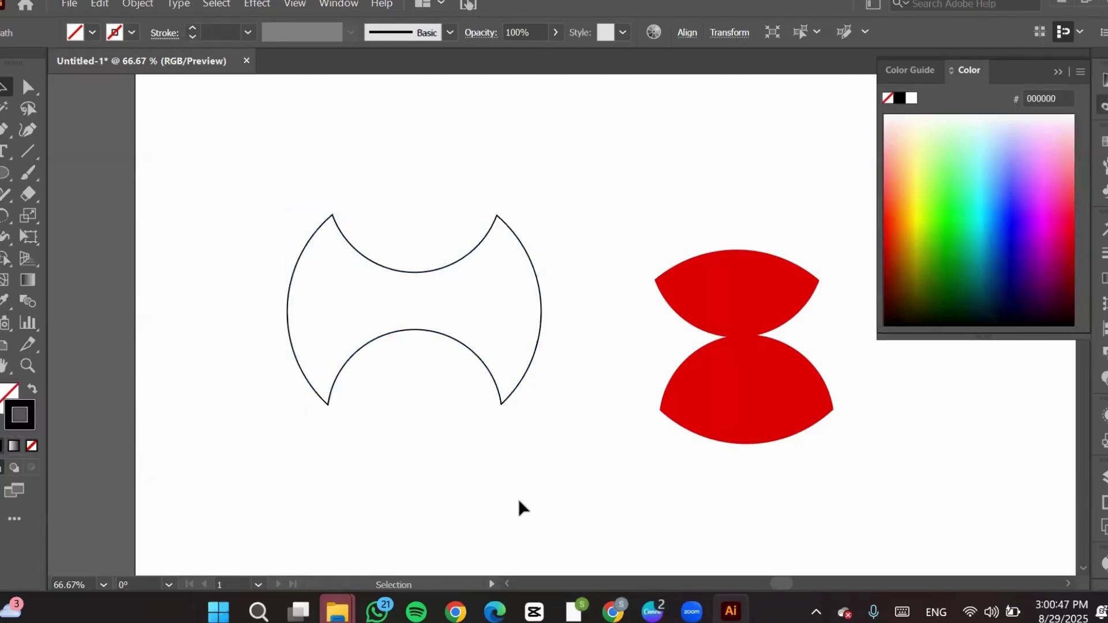
Undo everything back through the Crop to restore the three overlapping filled circles, and show the Pathfinder panel again.
{"action": "key", "text": "a"}
{"action": "key", "text": "ctrl+z"}
{"action": "key", "text": "ctrl+z"}
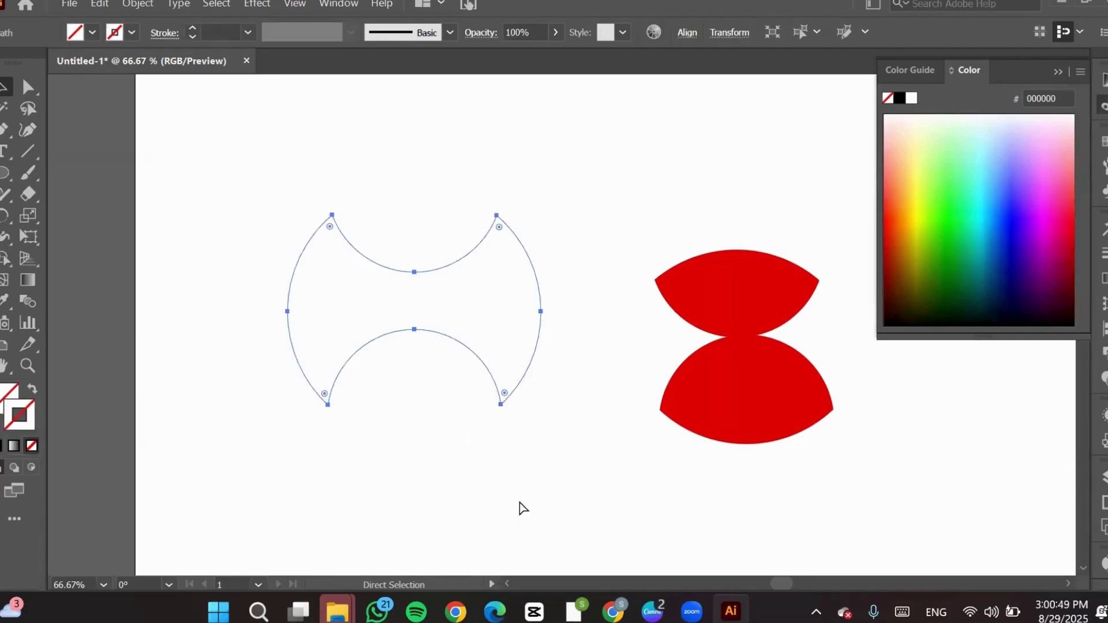
{"action": "key", "text": "ctrl+z"}
{"action": "key", "text": "ctrl+z"}
{"action": "key", "text": "ctrl+z"}
{"action": "key", "text": "ctrl+z"}
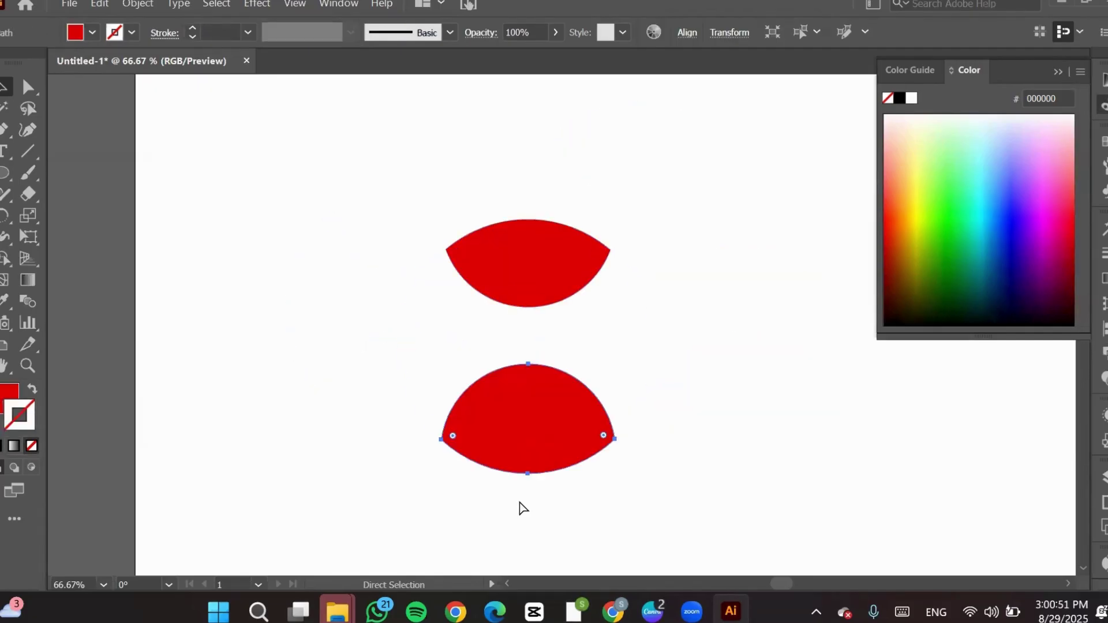
{"action": "key", "text": "ctrl+z"}
{"action": "key", "text": "v"}
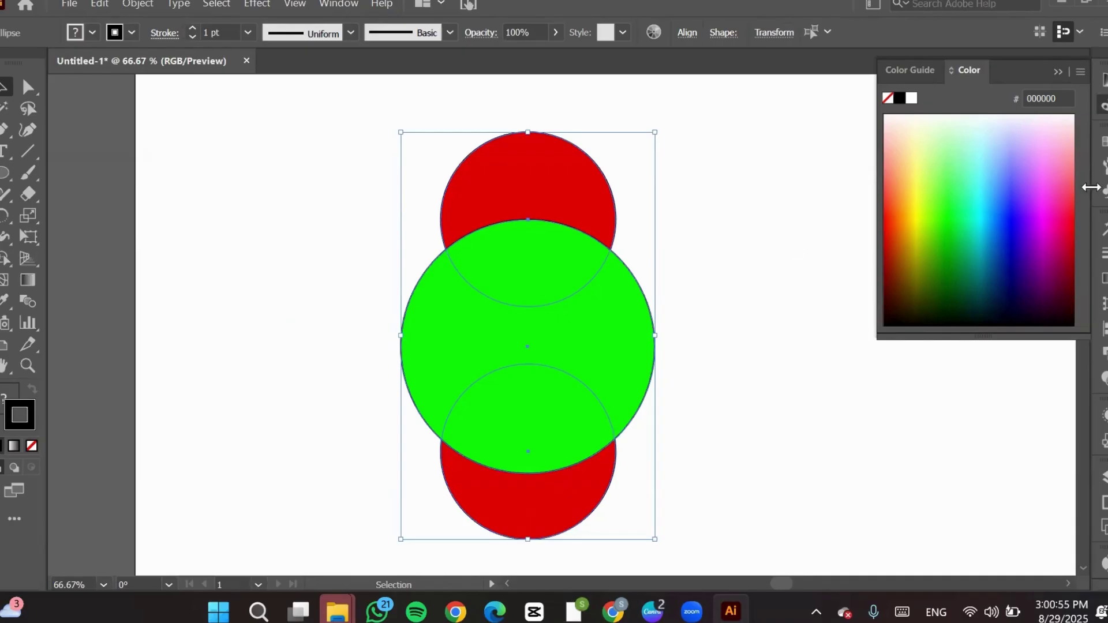
{"action": "left_click", "coordinate": [1103, 343]}
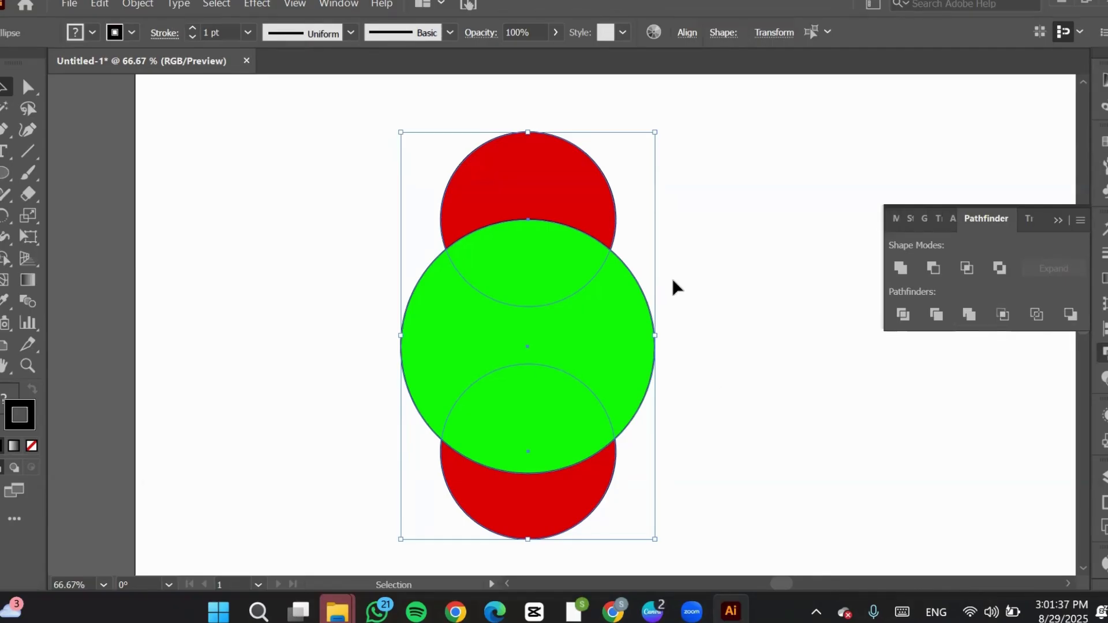
{"action": "key", "text": "a"}
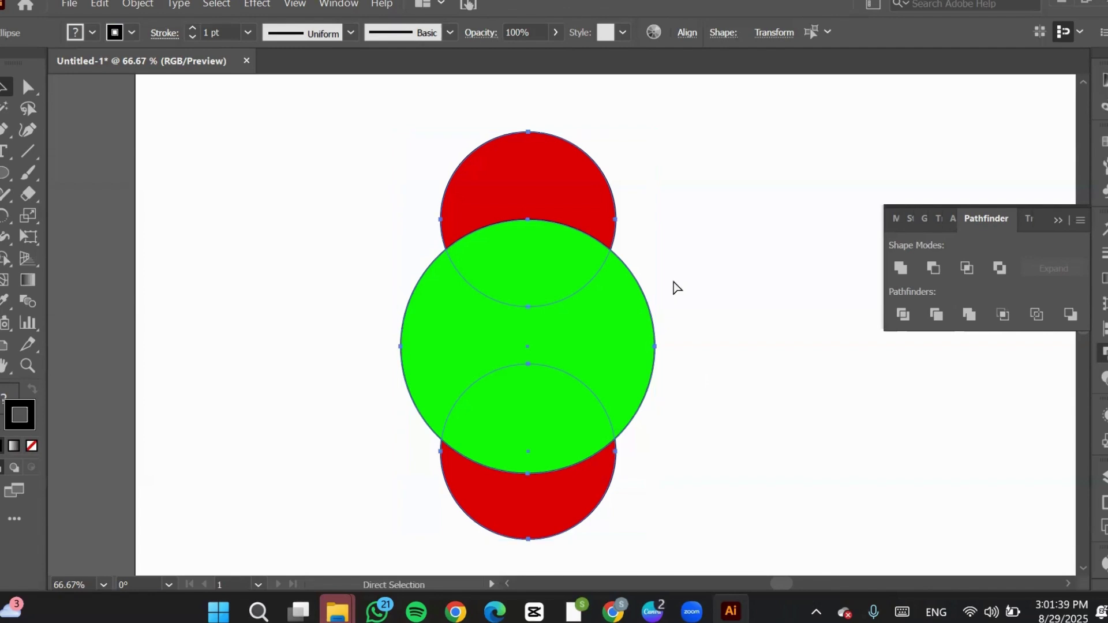
{"action": "key", "text": "v"}
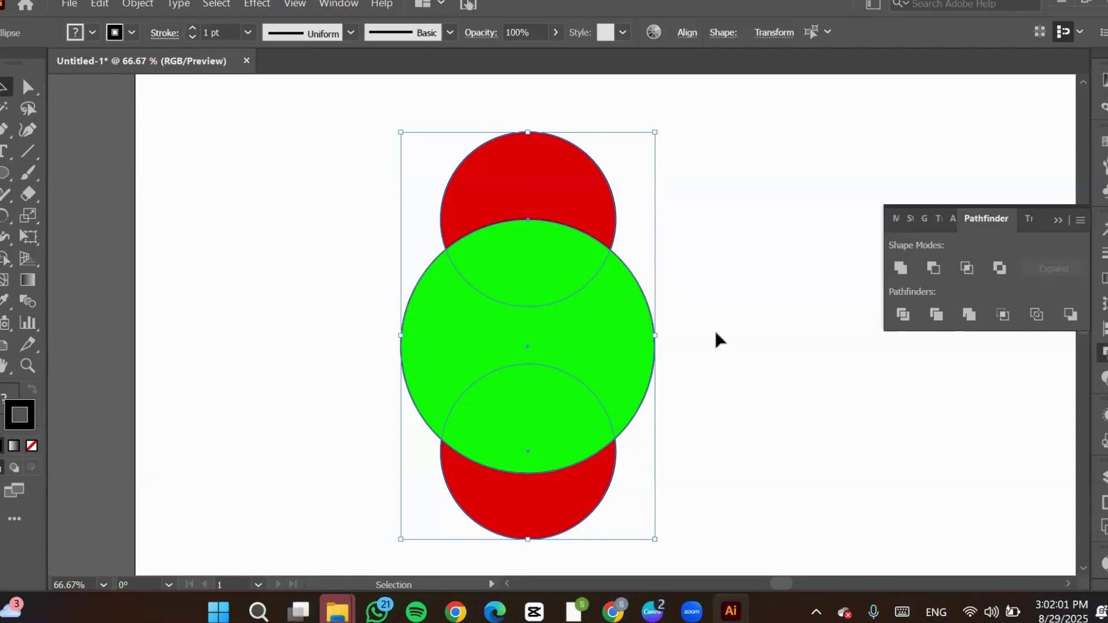
{"action": "mouse_move", "coordinate": [692, 612]}
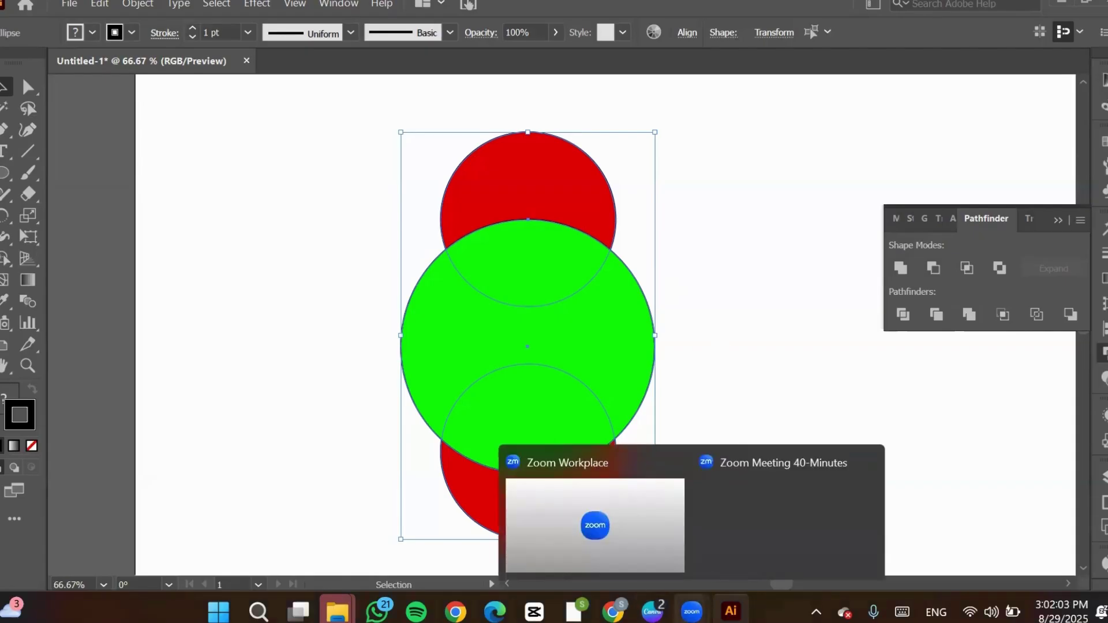
{"action": "left_click", "coordinate": [781, 525]}
Move the three selected circles together to the left and slightly up on the artboard.
{"action": "left_click_drag", "start_coordinate": [448, 300], "coordinate": [338, 276]}
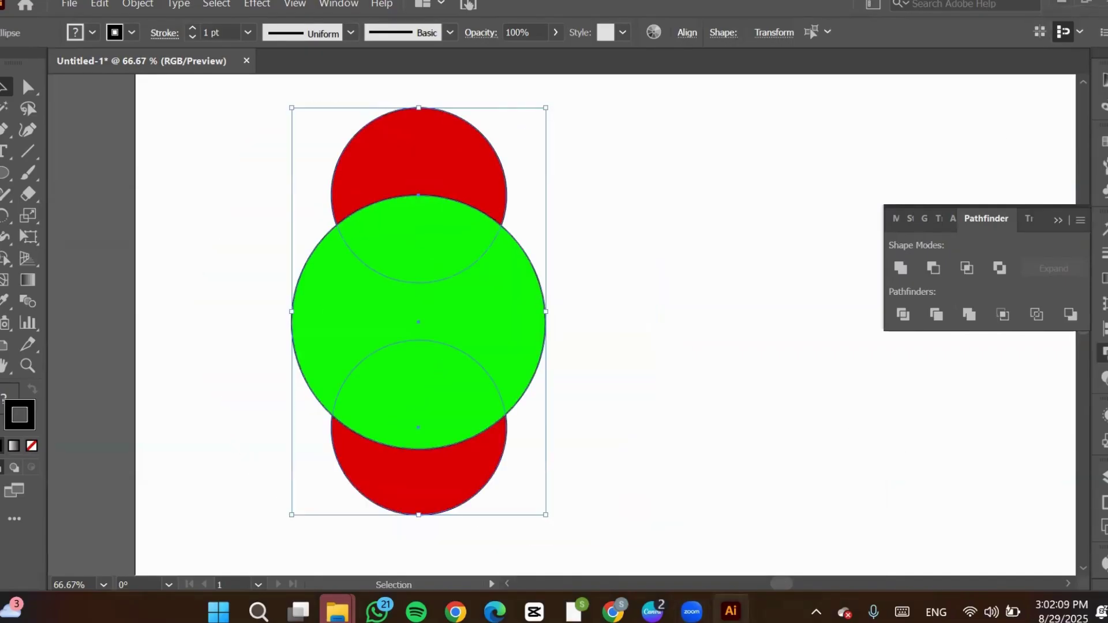
Switch to the Zoom meeting, minimise the File Explorer window, and return to the Illustrator drawing.
{"action": "mouse_move", "coordinate": [692, 611]}
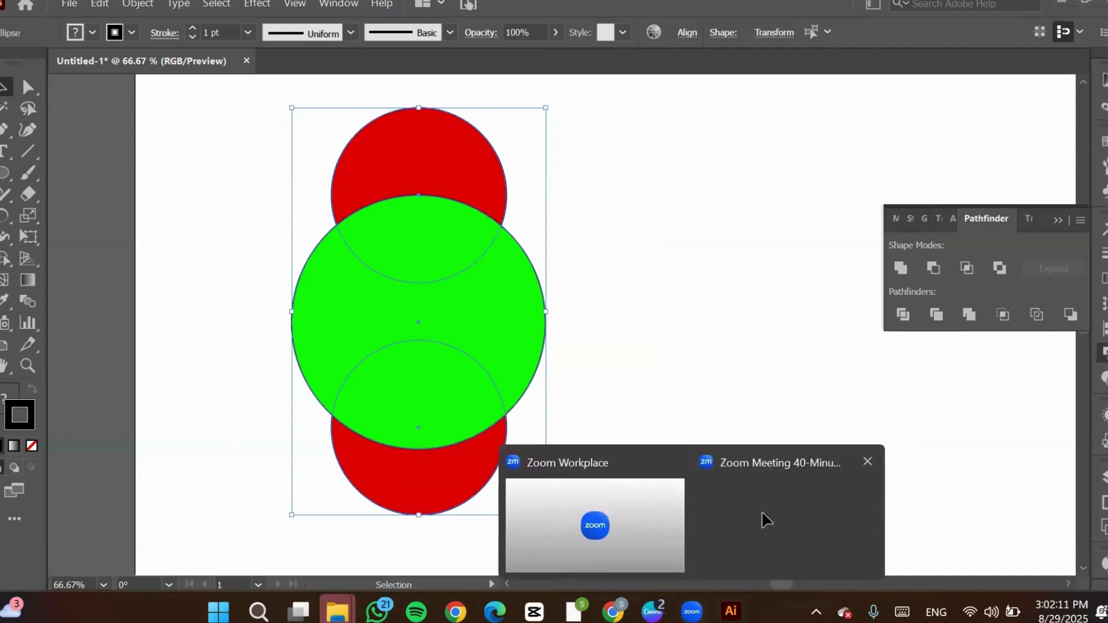
{"action": "left_click", "coordinate": [762, 511]}
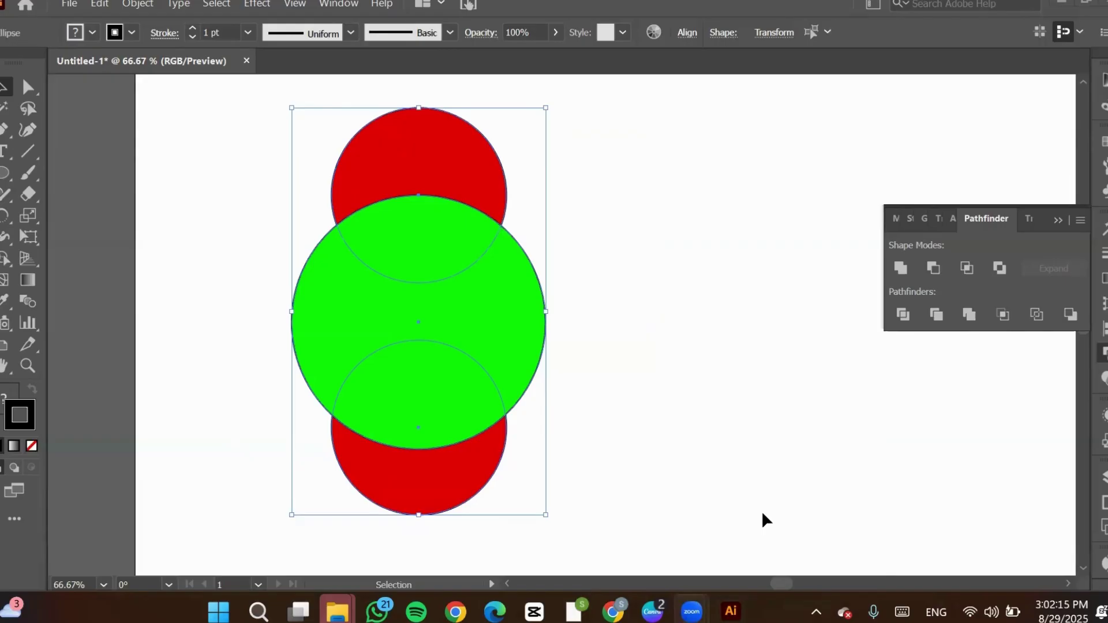
{"action": "mouse_move", "coordinate": [691, 612]}
{"action": "left_click", "coordinate": [1071, 1]}
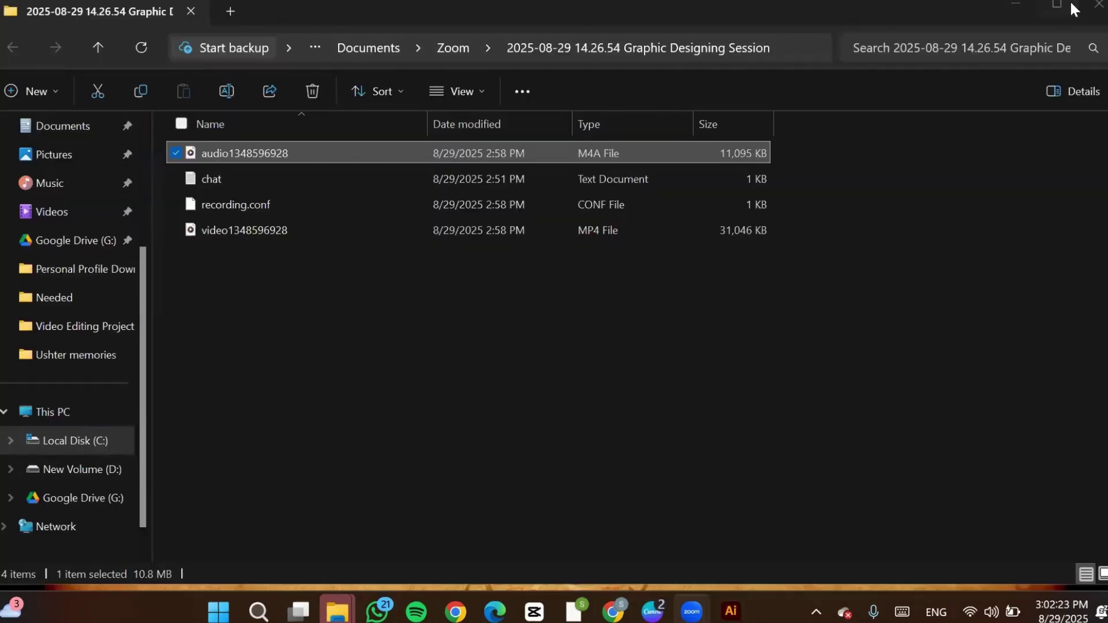
{"action": "left_click", "coordinate": [1018, 4]}
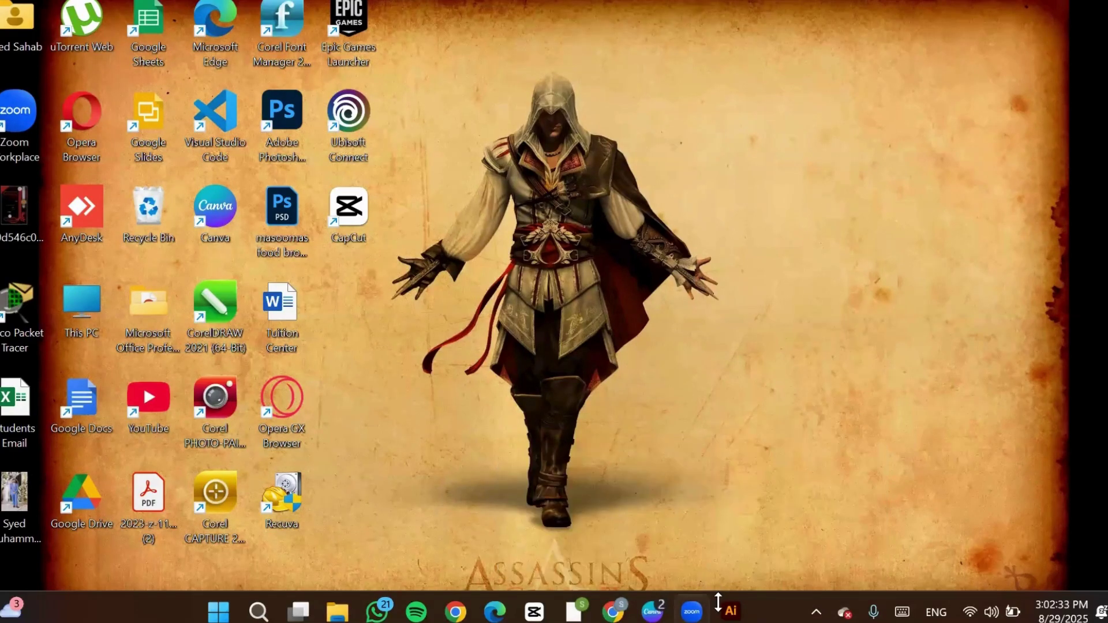
{"action": "mouse_move", "coordinate": [733, 606]}
{"action": "right_click", "coordinate": [575, 184]}
{"action": "left_click", "coordinate": [638, 258]}
{"action": "left_click", "coordinate": [731, 611]}
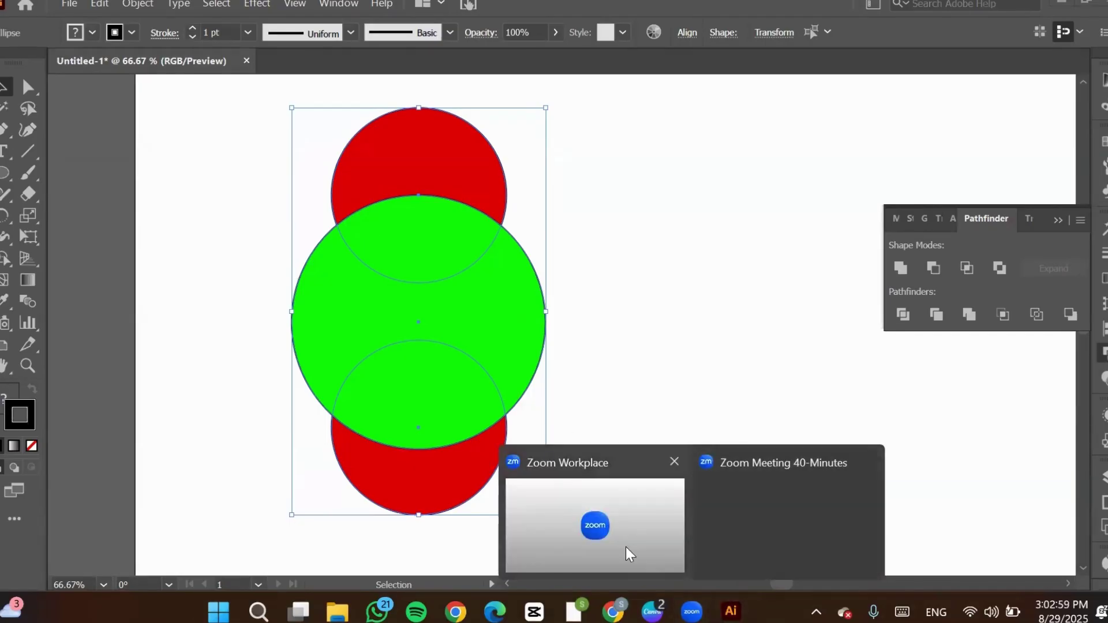
{"action": "mouse_move", "coordinate": [733, 602]}
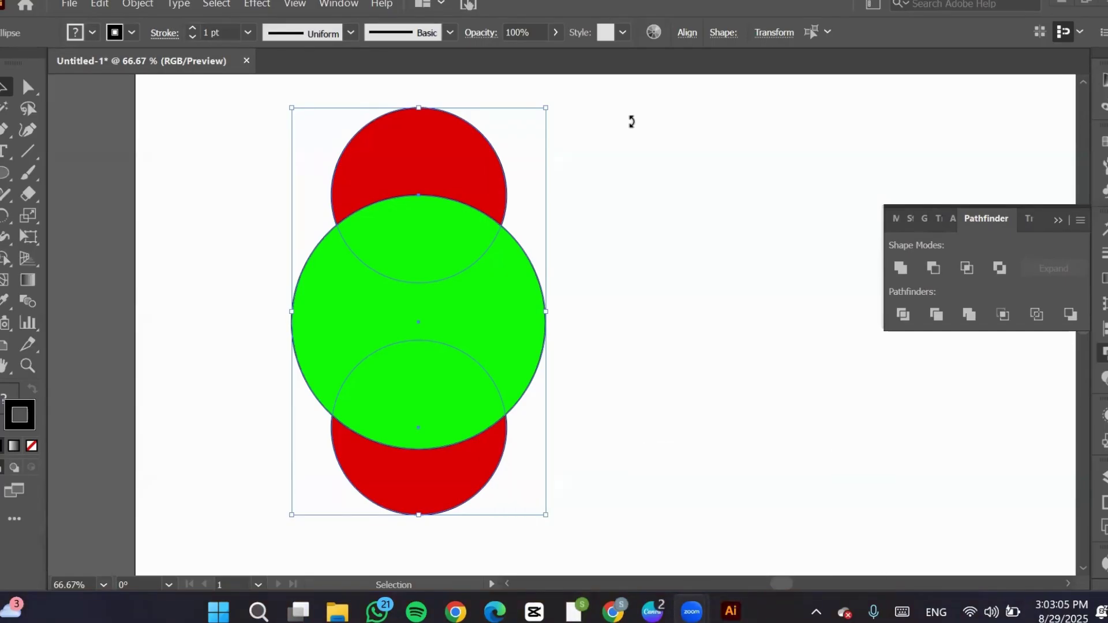
Select all three overlapping circles, apply the Pathfinder Minus Back operation, and clear the selection.
{"action": "left_click", "coordinate": [730, 134]}
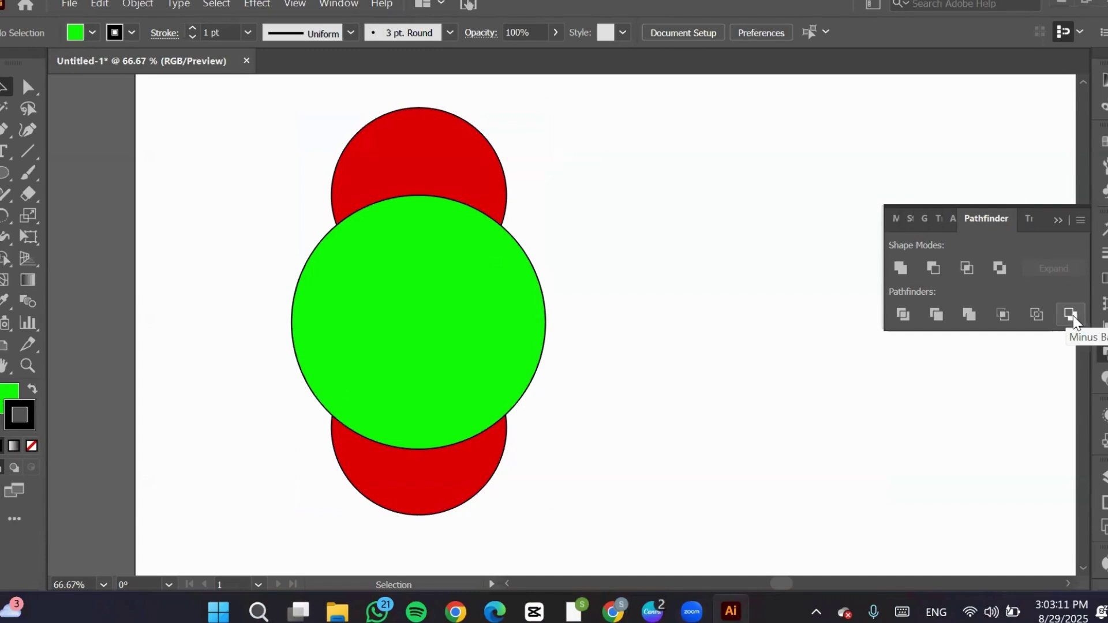
{"action": "left_click_drag", "start_coordinate": [573, 94], "coordinate": [282, 528]}
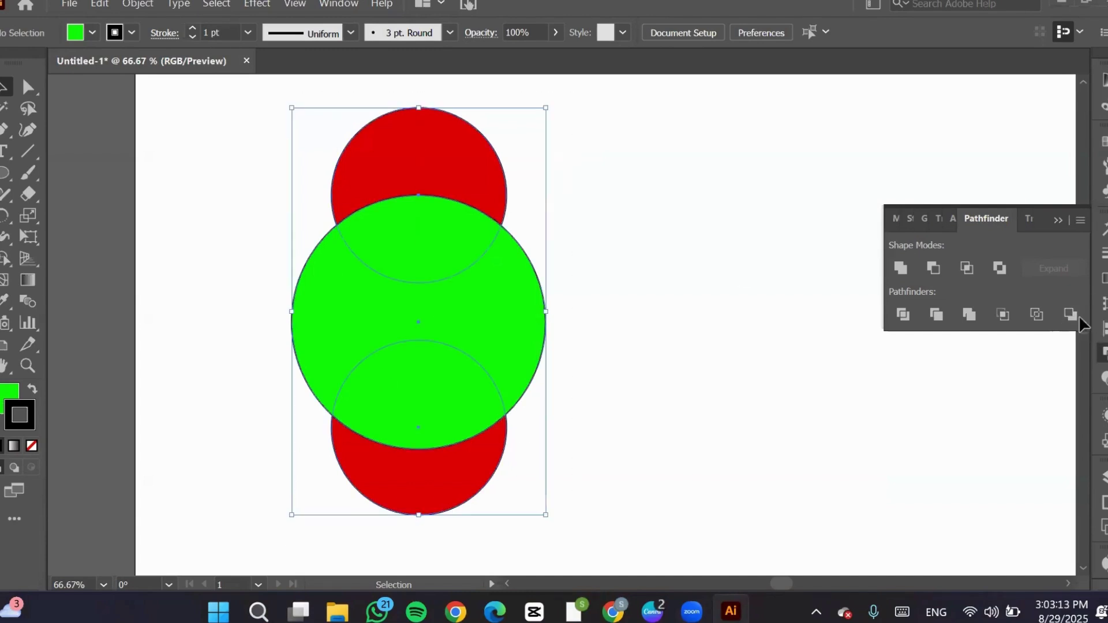
{"action": "left_click", "coordinate": [1078, 317]}
{"action": "left_click", "coordinate": [688, 269]}
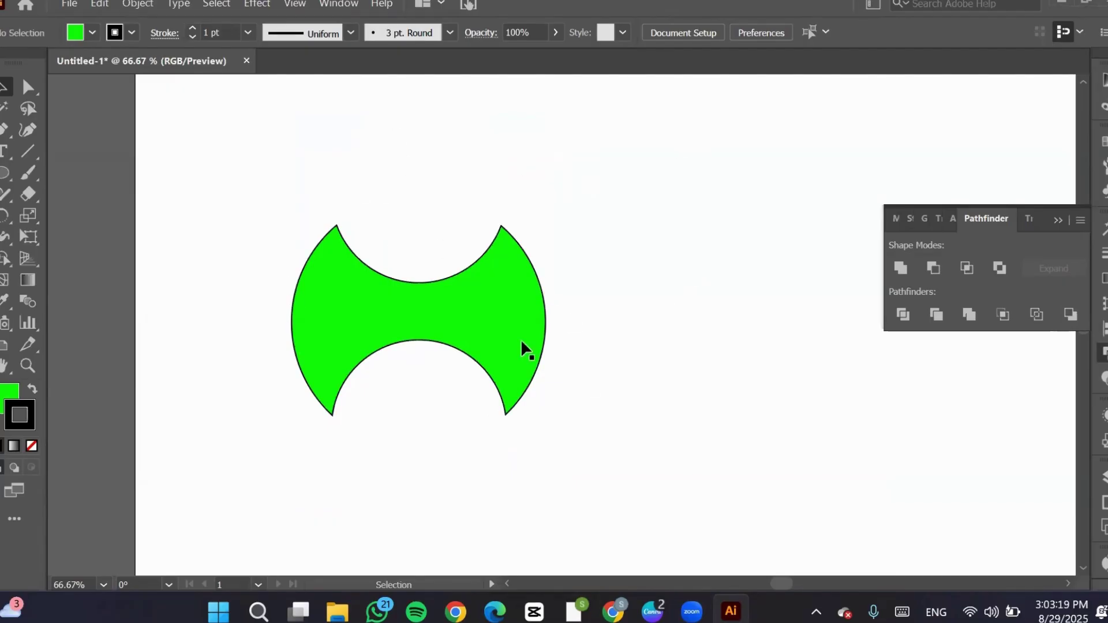
Try moving the green hourglass shape to the right, undo the move and the Minus Back operation, and clear the selection.
{"action": "left_click_drag", "start_coordinate": [501, 323], "coordinate": [751, 335]}
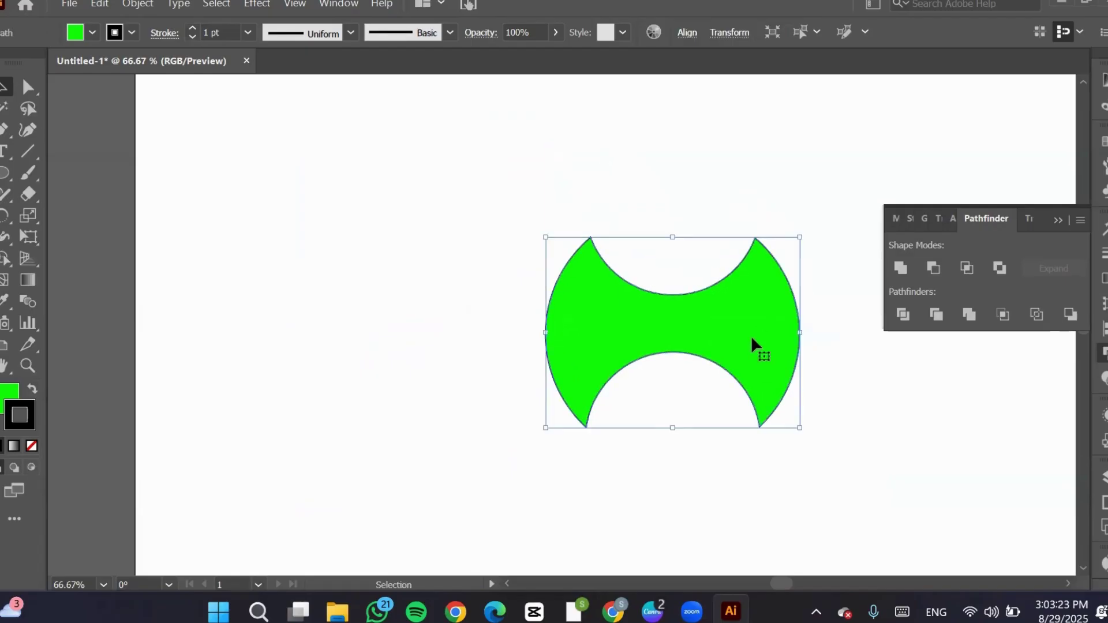
{"action": "key", "text": "ctrl+z"}
{"action": "key", "text": "ctrl+z"}
{"action": "left_click", "coordinate": [607, 248]}
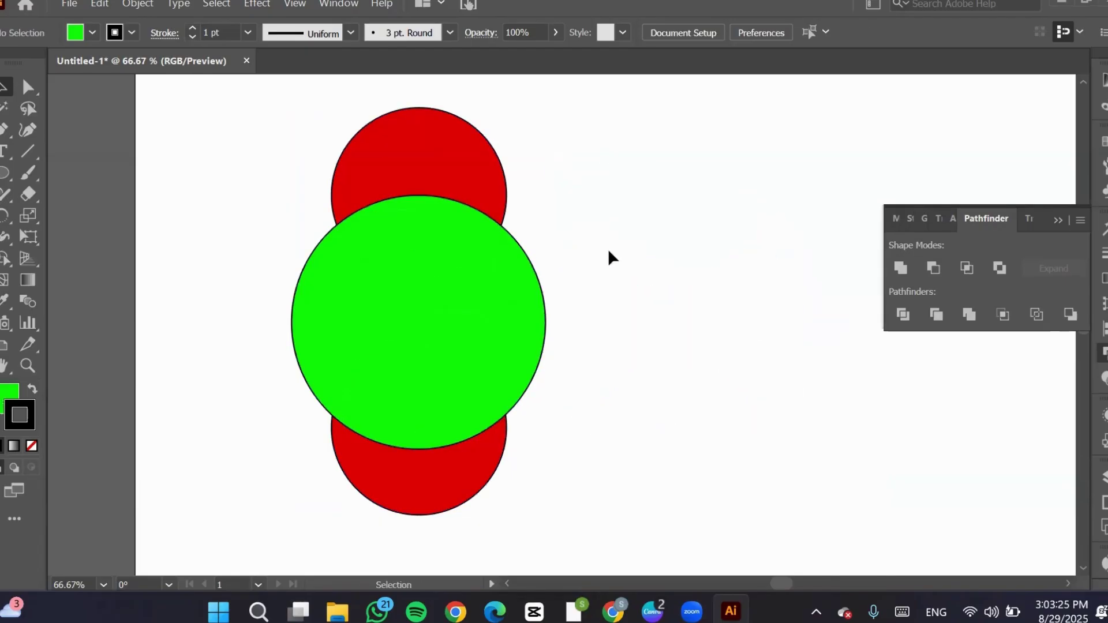
Bring the upper and lower red circles to the front of the green circle.
{"action": "left_click", "coordinate": [446, 147]}
{"action": "key", "text": "ctrl+shift+bracketright"}
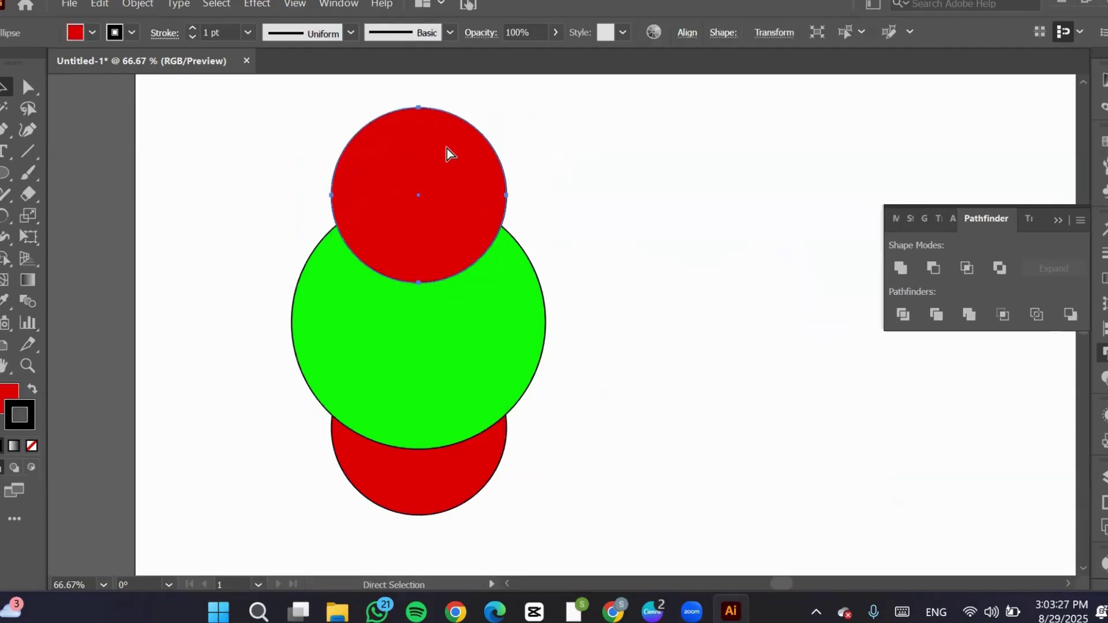
{"action": "left_click", "coordinate": [426, 477]}
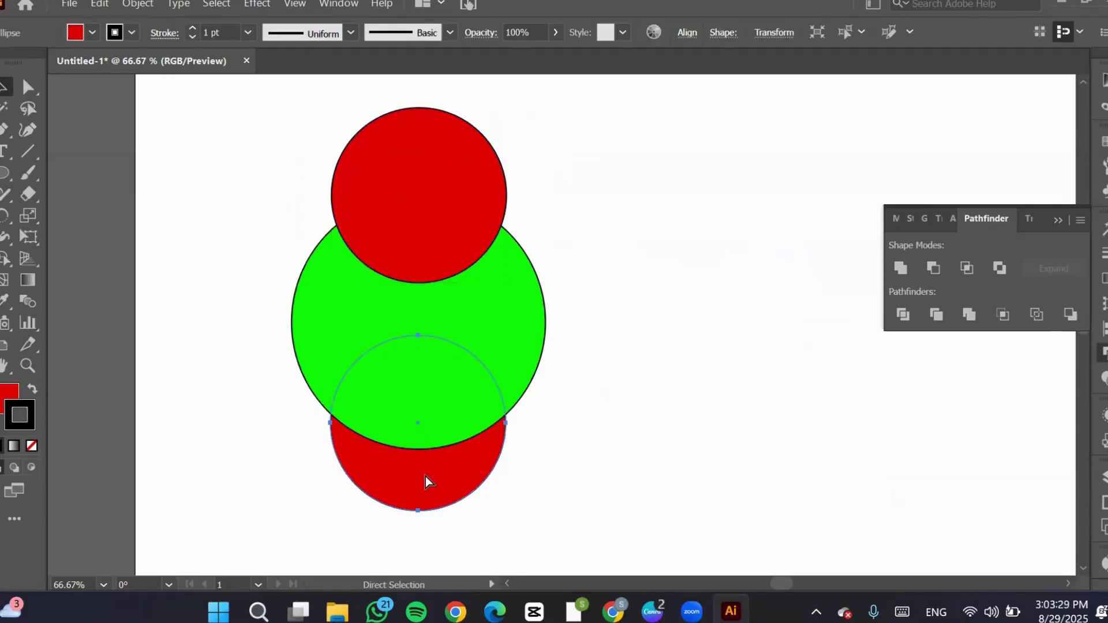
{"action": "key", "text": "ctrl+shift+bracketright"}
Try Pathfinder Minus Back on all three circles with the red ones in front, undo it and clear the selection.
{"action": "left_click_drag", "start_coordinate": [701, 118], "coordinate": [225, 536]}
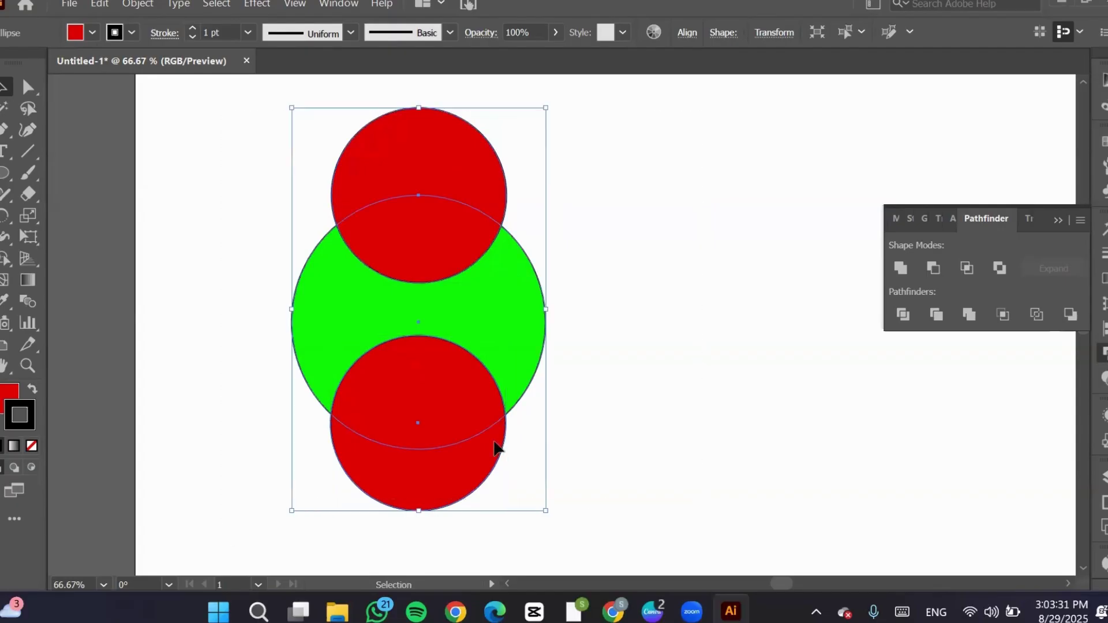
{"action": "left_click", "coordinate": [1070, 314]}
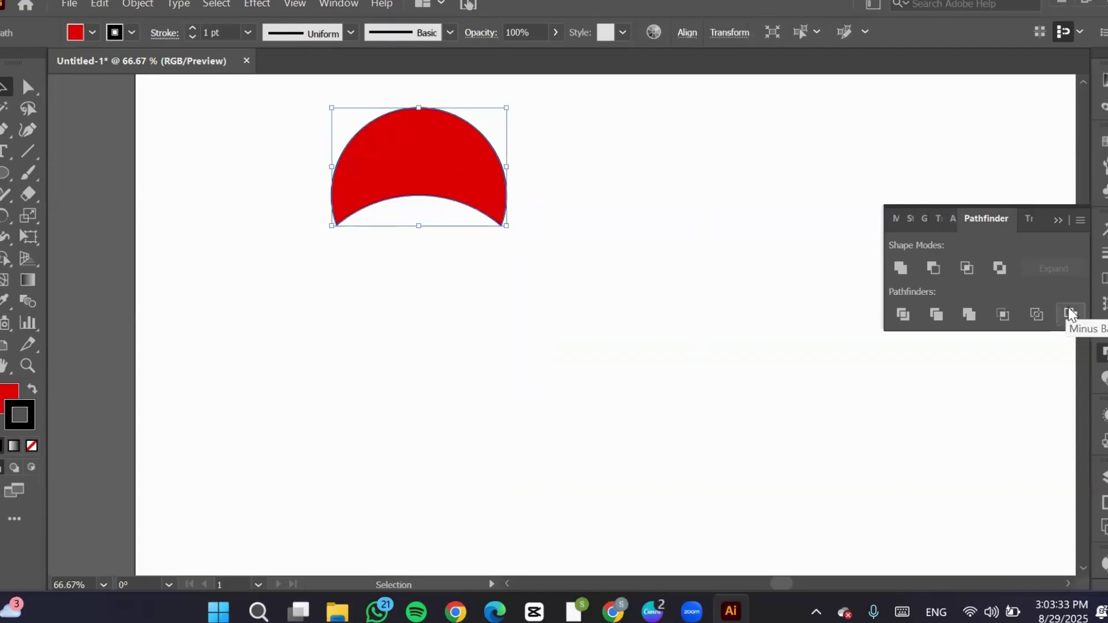
{"action": "key", "text": "a"}
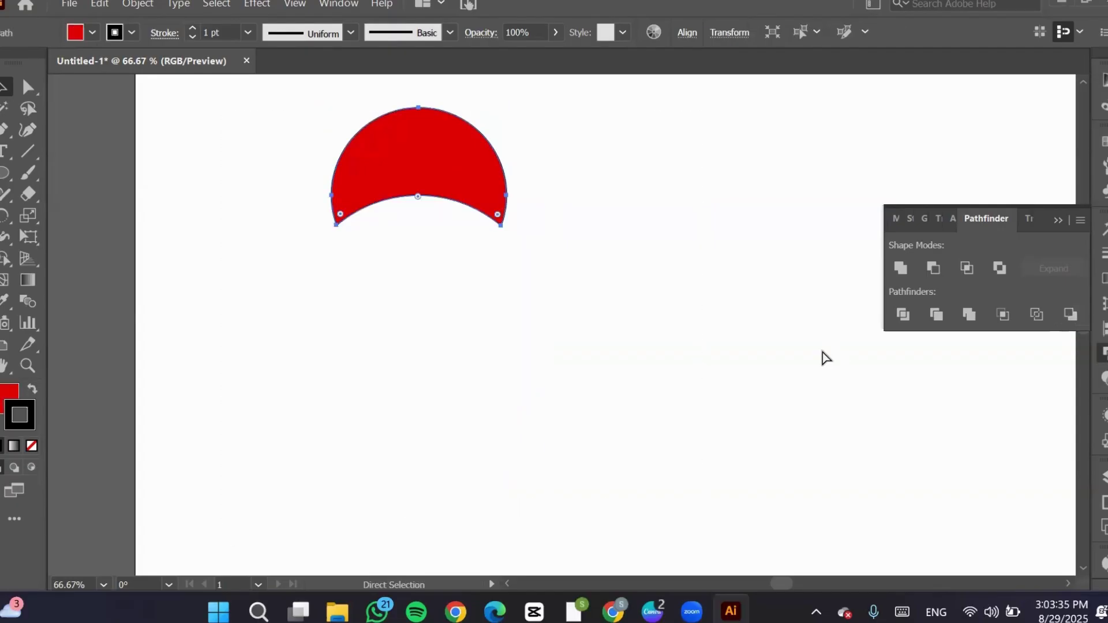
{"action": "key", "text": "ctrl+z"}
{"action": "key", "text": "v"}
{"action": "left_click", "coordinate": [643, 246]}
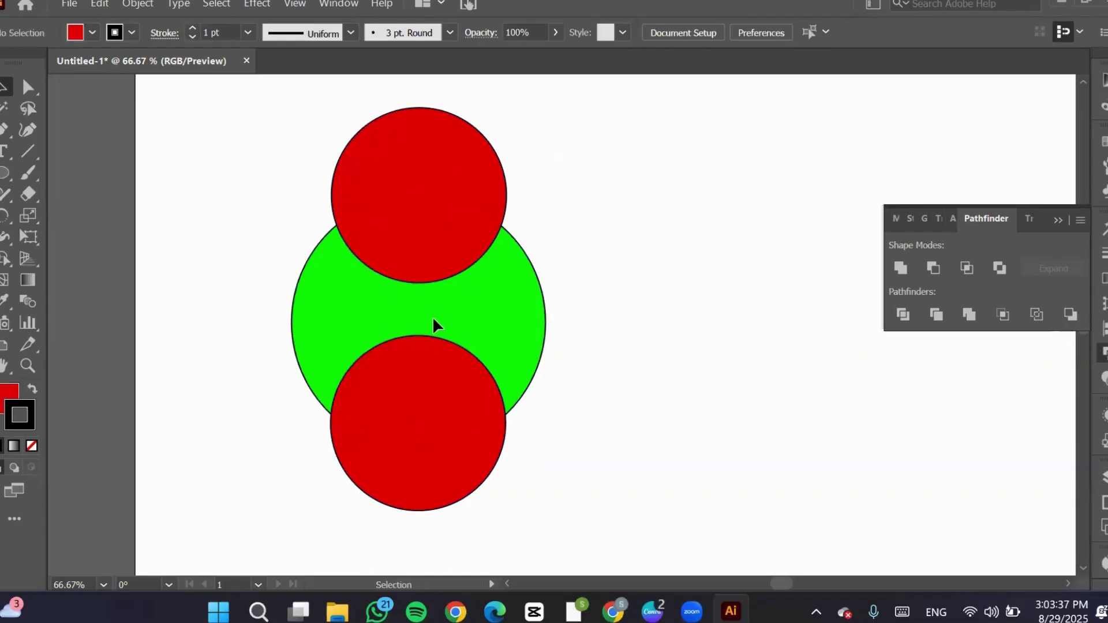
Reselect all three circles, try Minus Back again and undo the operation.
{"action": "left_click_drag", "start_coordinate": [616, 125], "coordinate": [231, 500]}
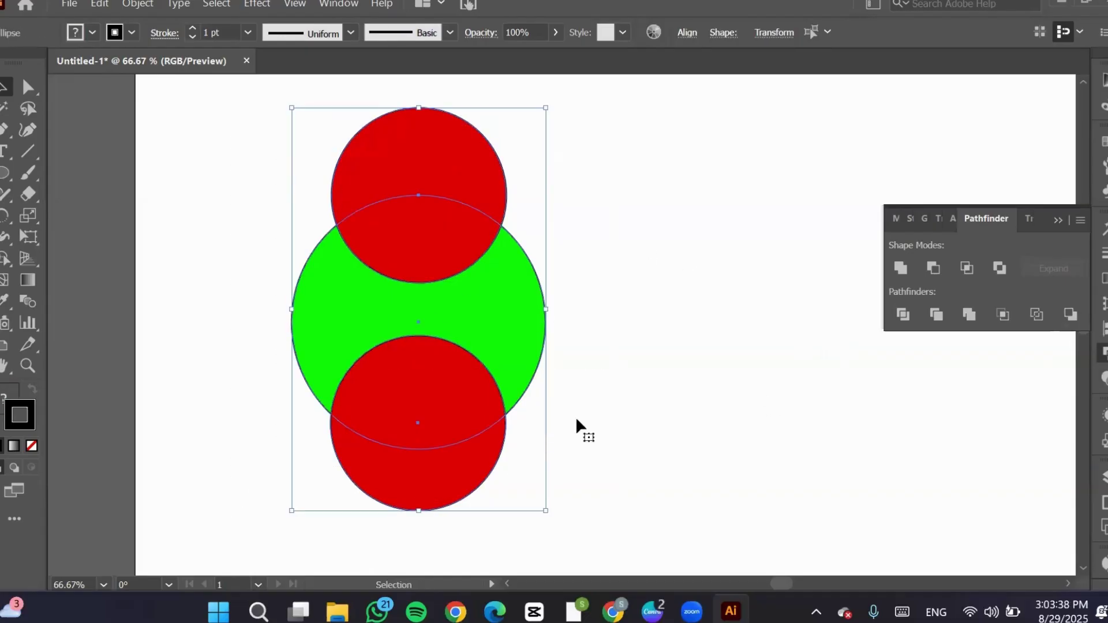
{"action": "left_click", "coordinate": [1069, 314]}
{"action": "key", "text": "ctrl+z"}
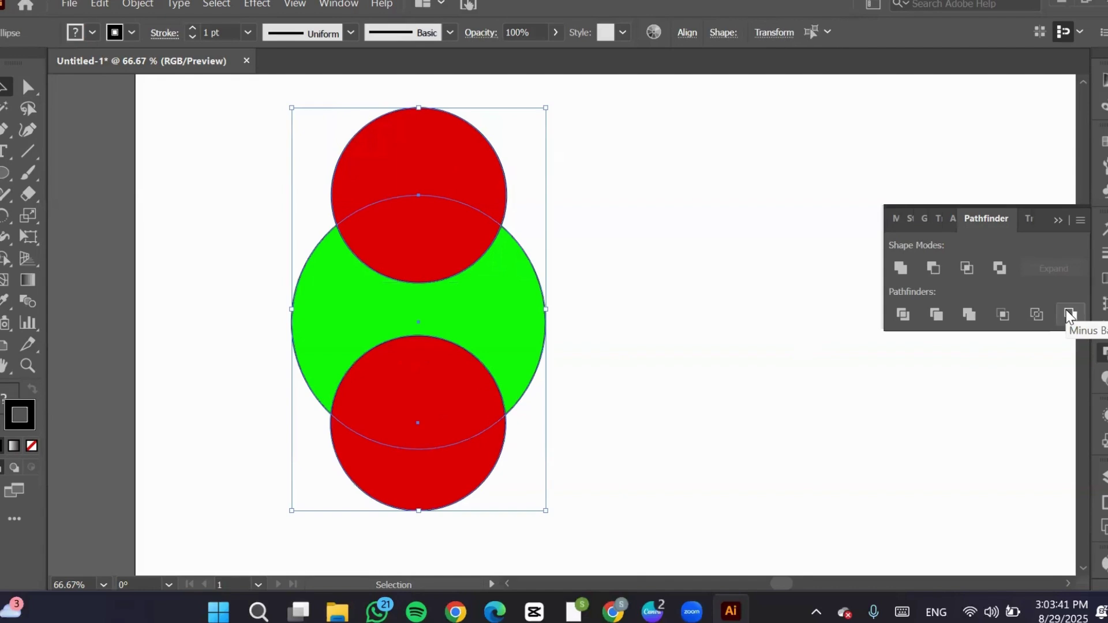
Try moving the lower red circle to the right of the green circle, and undo the move.
{"action": "left_click", "coordinate": [681, 387]}
{"action": "left_click_drag", "start_coordinate": [493, 442], "coordinate": [664, 431]}
{"action": "key", "text": "a"}
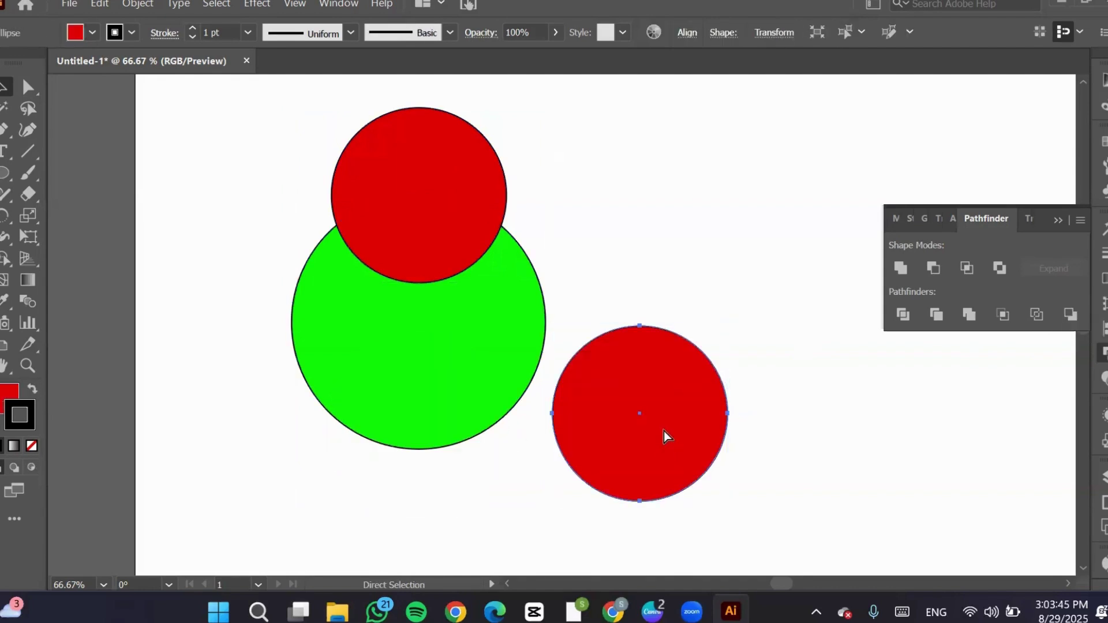
{"action": "key", "text": "ctrl+z"}
{"action": "key", "text": "v"}
Select the three overlapping circles, try subtracting the back shapes with Minus Back, undo it and deselect.
{"action": "left_click_drag", "start_coordinate": [623, 146], "coordinate": [233, 528]}
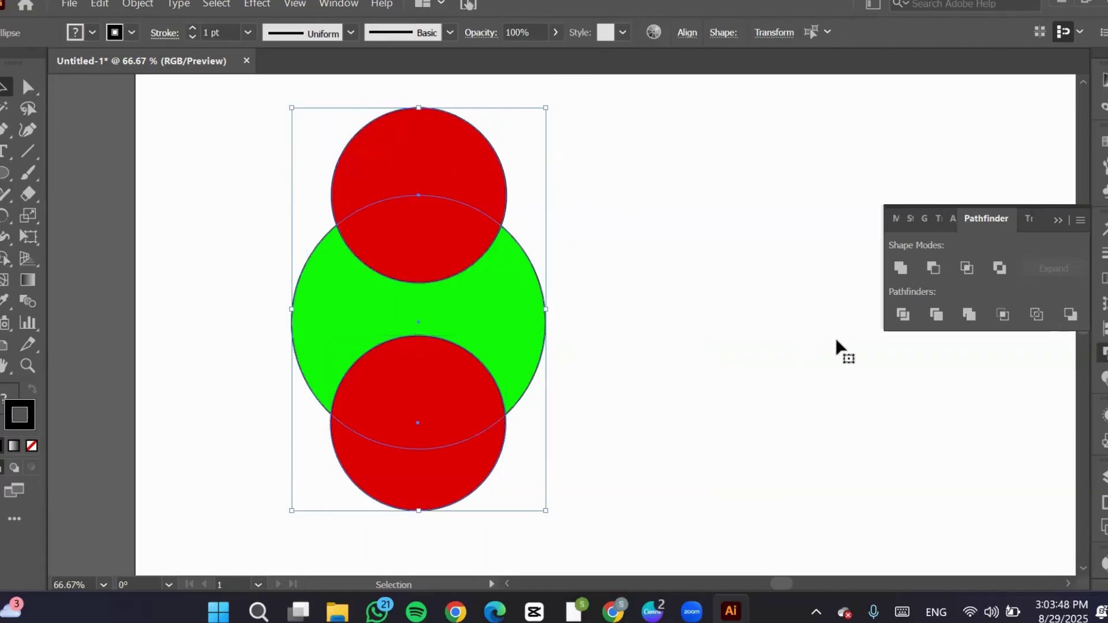
{"action": "left_click", "coordinate": [1069, 314]}
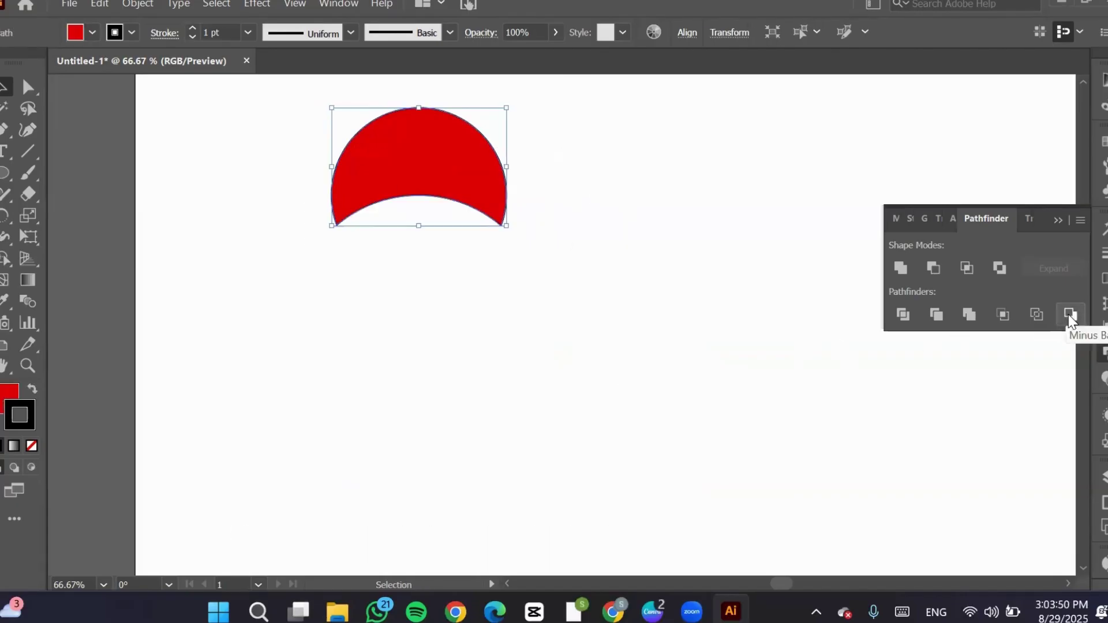
{"action": "left_click", "coordinate": [571, 186]}
{"action": "key", "text": "a"}
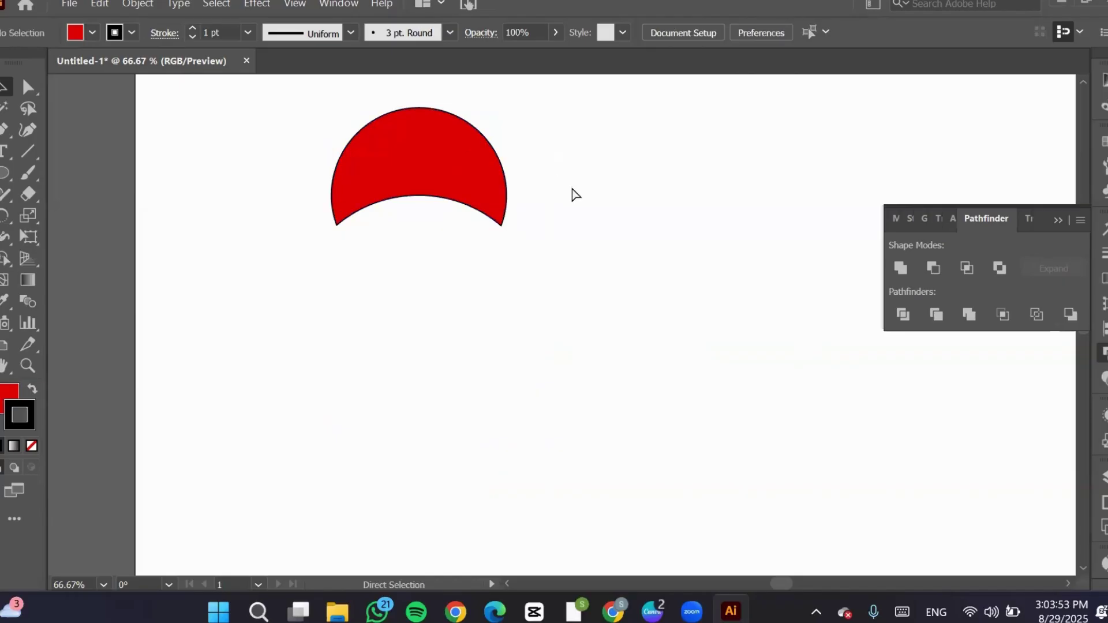
{"action": "key", "text": "ctrl+z"}
{"action": "key", "text": "v"}
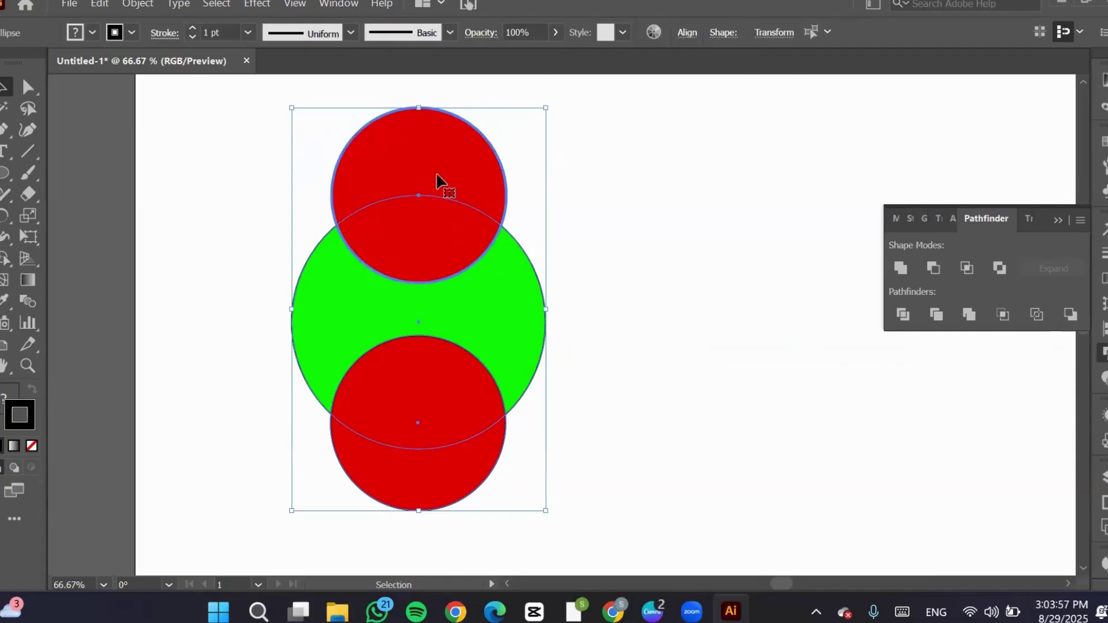
{"action": "left_click", "coordinate": [799, 214]}
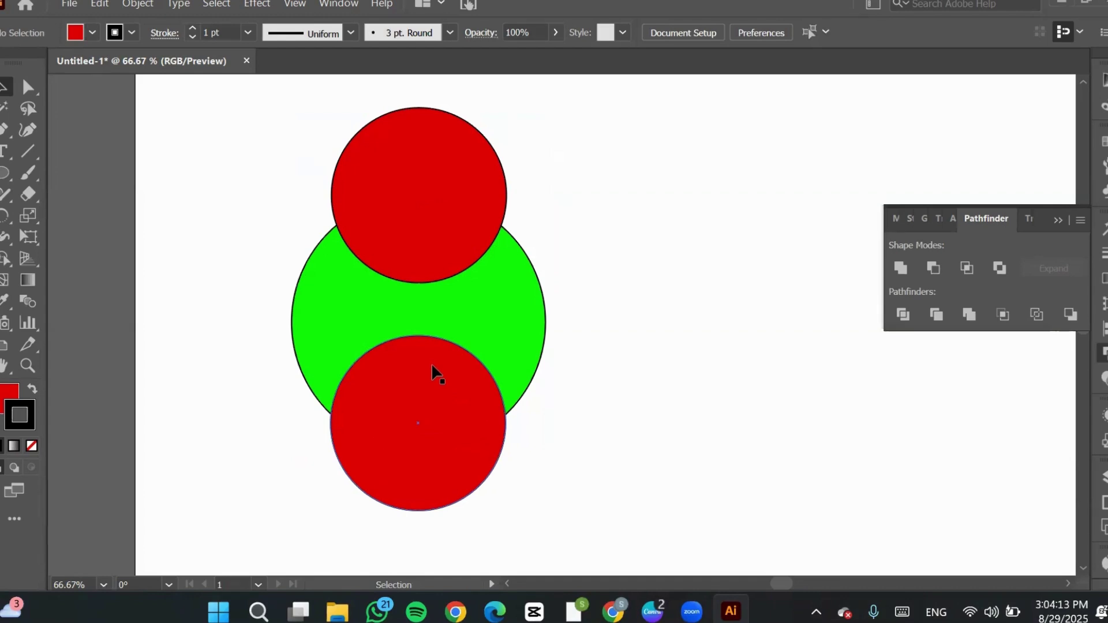
Try shifting the upper red circle slightly right and down over the green circle, and undo the move.
{"action": "left_click", "coordinate": [428, 144]}
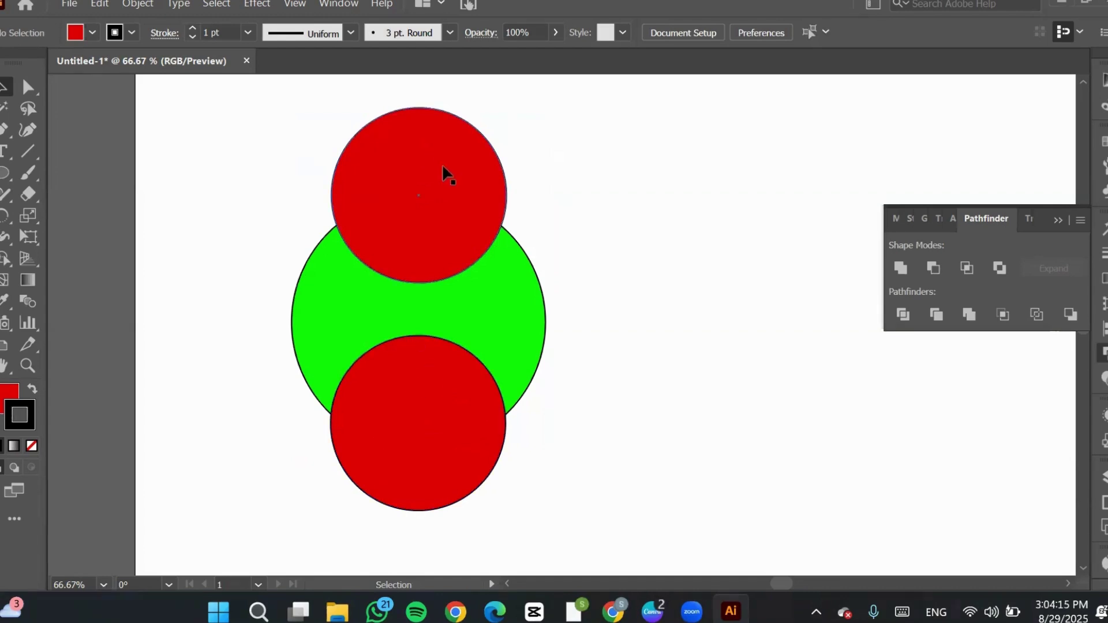
{"action": "left_click", "coordinate": [407, 396]}
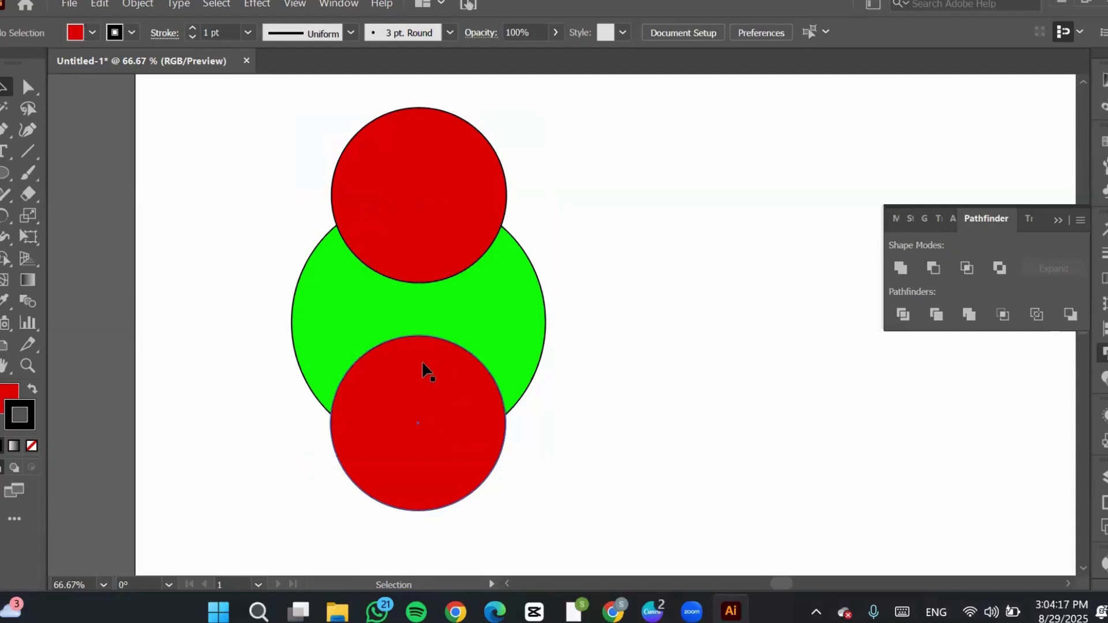
{"action": "left_click", "coordinate": [470, 335]}
{"action": "left_click", "coordinate": [411, 141]}
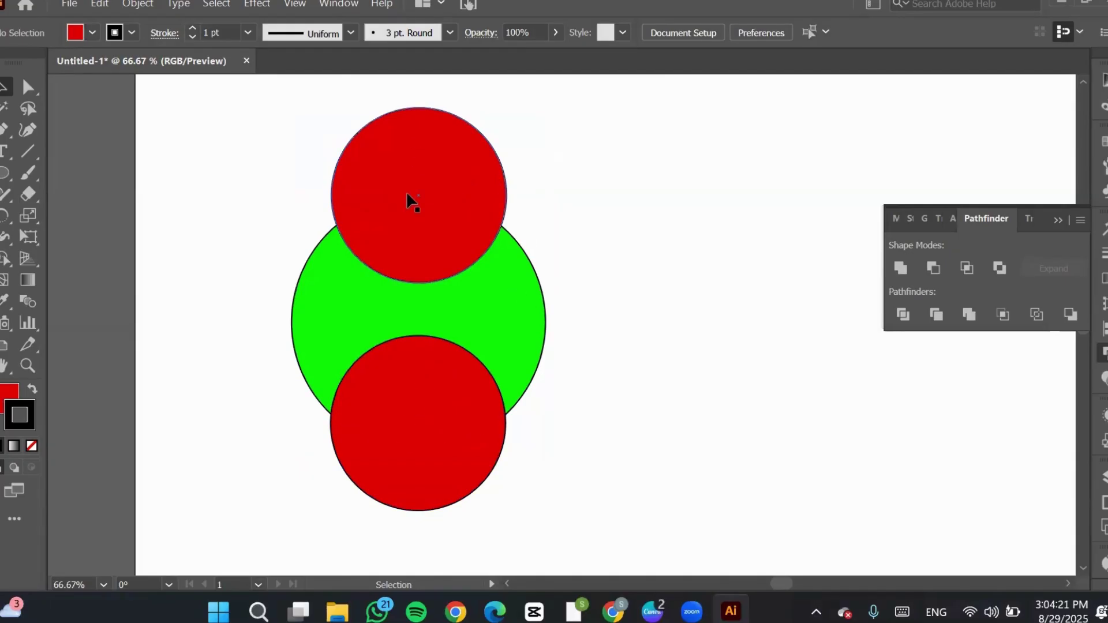
{"action": "left_click_drag", "start_coordinate": [407, 195], "coordinate": [431, 200]}
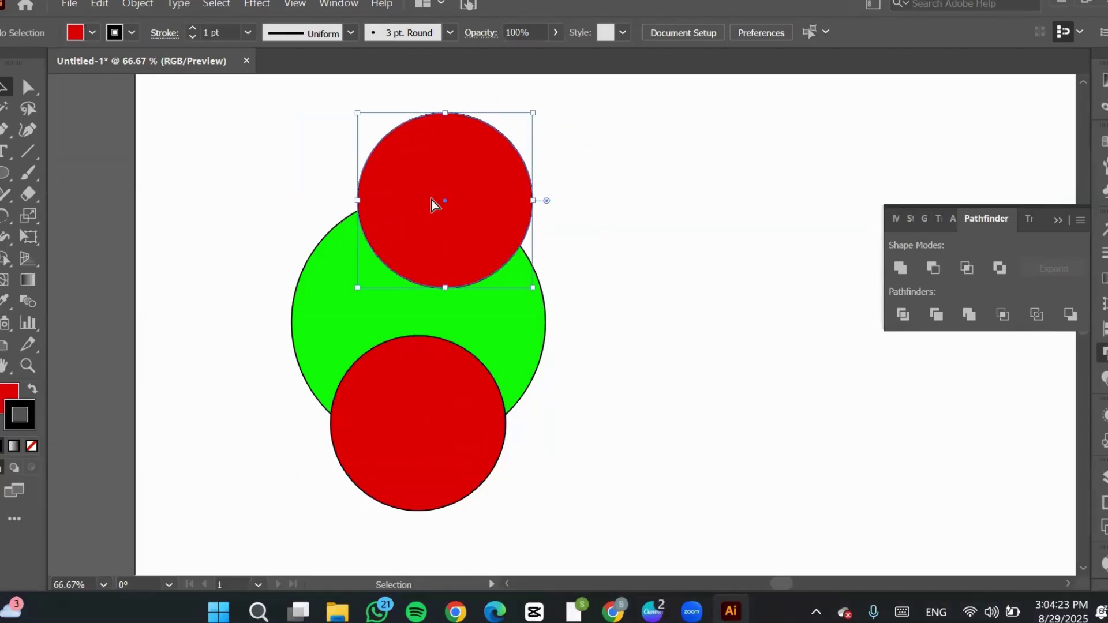
{"action": "key", "text": "ctrl+z"}
Try Minus Back on the full circle selection, and undo it while keeping both red circles in front.
{"action": "left_click_drag", "start_coordinate": [733, 179], "coordinate": [220, 489]}
{"action": "left_click", "coordinate": [1073, 312]}
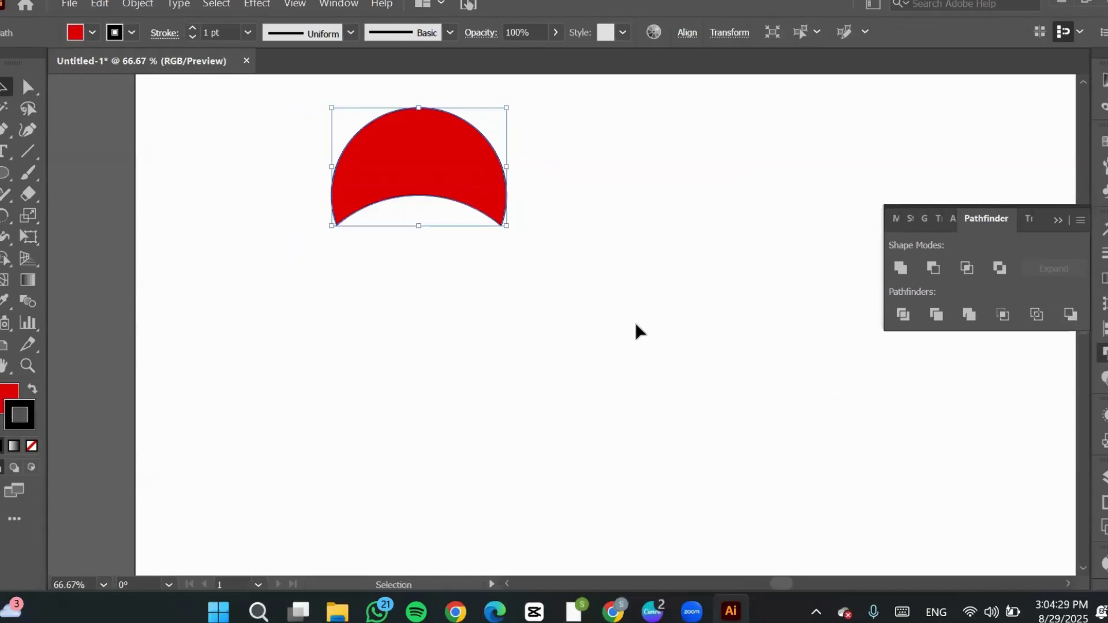
{"action": "left_click", "coordinate": [649, 317]}
{"action": "key", "text": "ctrl+z"}
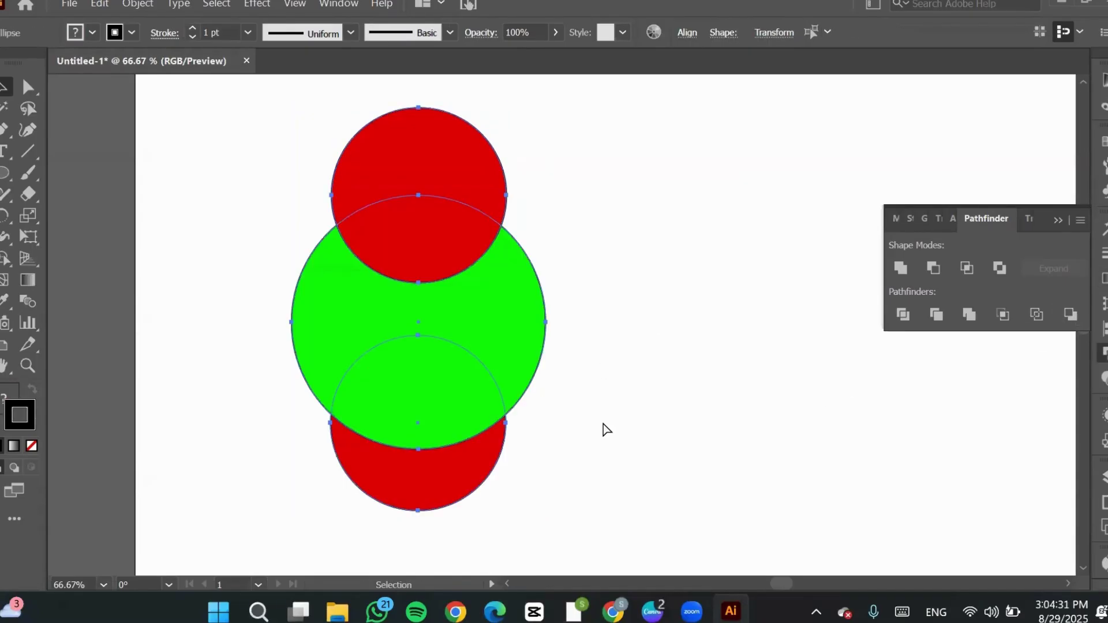
{"action": "key", "text": "a"}
{"action": "key", "text": "ctrl+z"}
{"action": "key", "text": "v"}
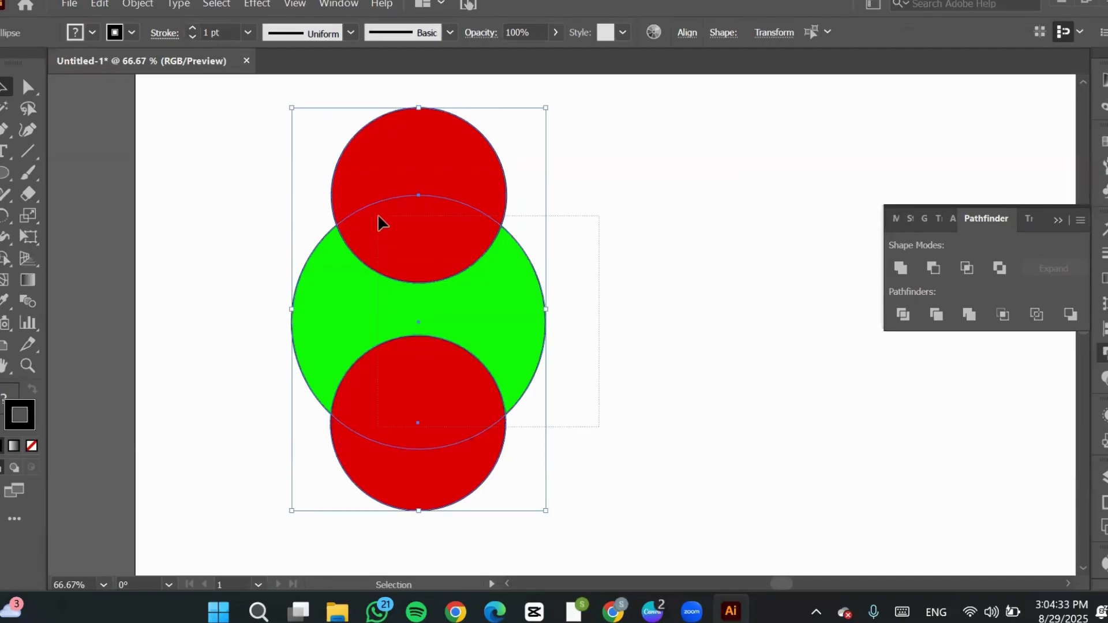
Select the red and green circles together, try Minus Back, undo it and clear the selection.
{"action": "left_click", "coordinate": [444, 406]}
{"action": "left_click_drag", "start_coordinate": [587, 455], "coordinate": [361, 168]}
{"action": "left_click", "coordinate": [250, 536]}
{"action": "left_click_drag", "start_coordinate": [287, 499], "coordinate": [562, 108]}
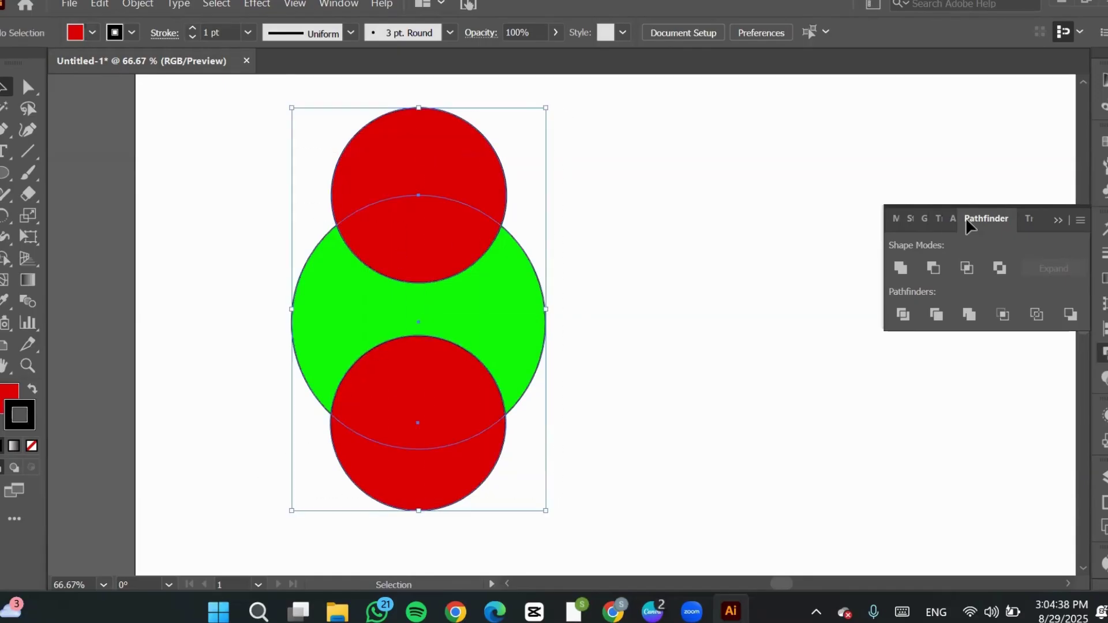
{"action": "left_click", "coordinate": [1075, 309]}
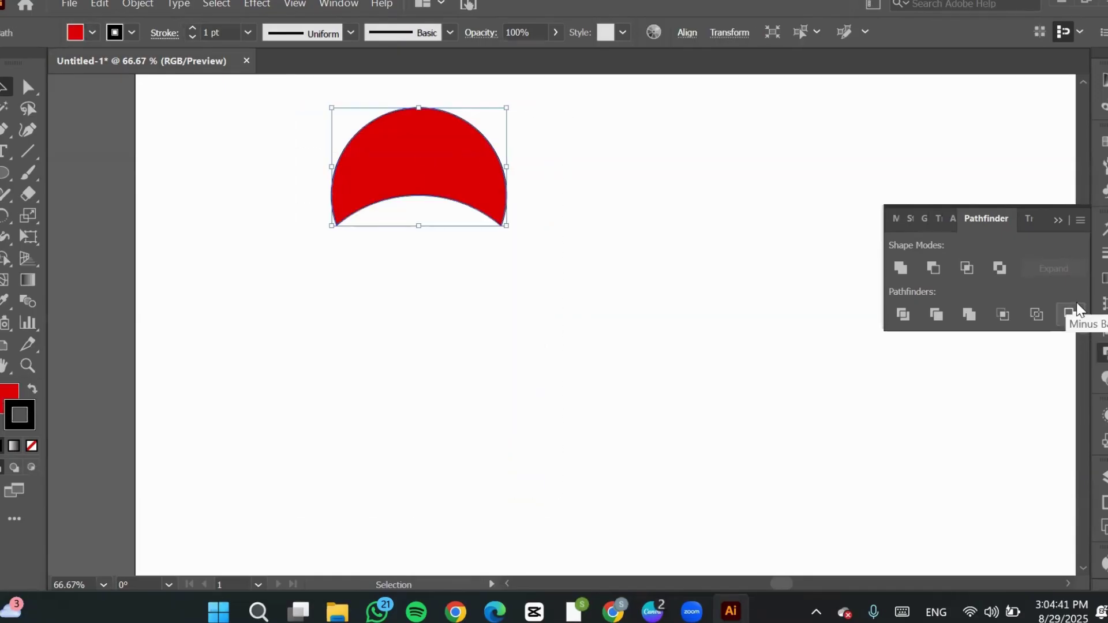
{"action": "key", "text": "ctrl+z"}
{"action": "left_click", "coordinate": [685, 398]}
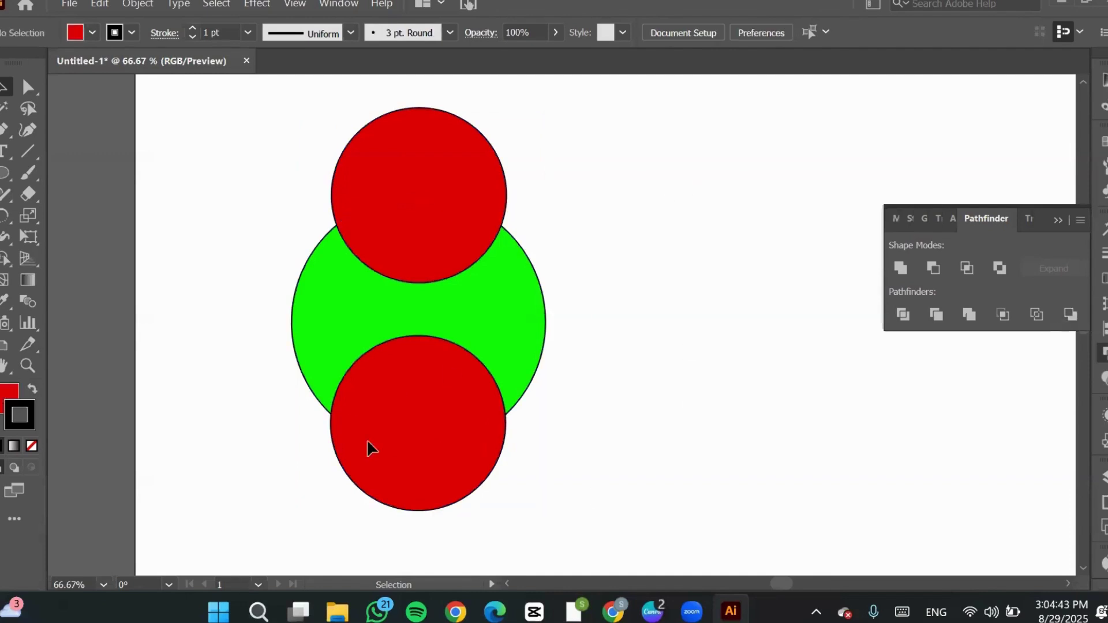
Try the Minus Back operation once more on all three circles and undo it.
{"action": "left_click_drag", "start_coordinate": [690, 175], "coordinate": [266, 508]}
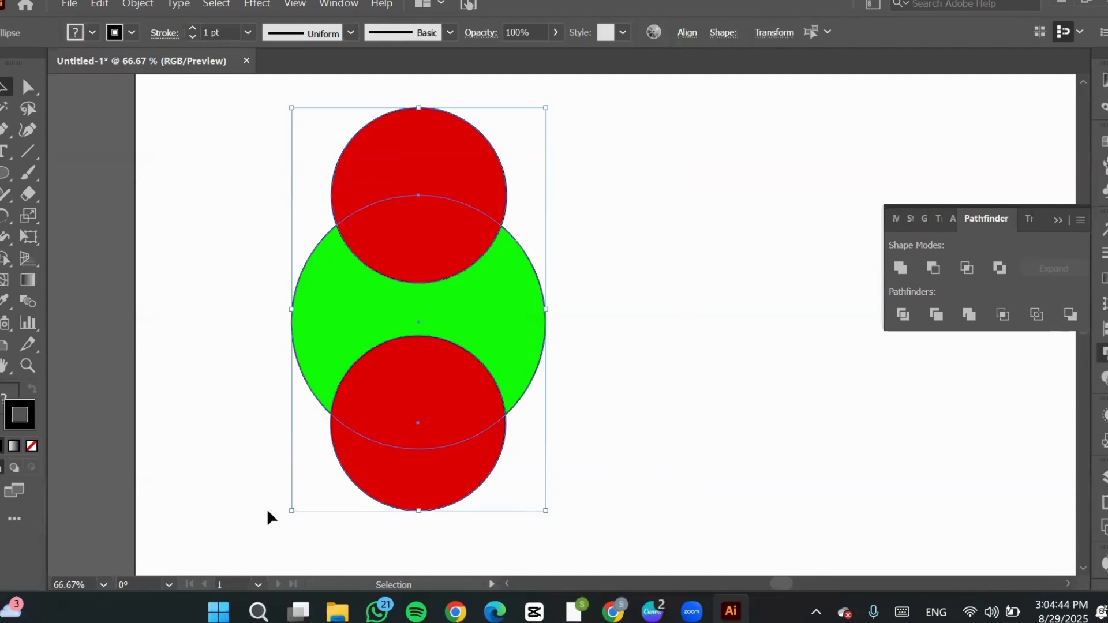
{"action": "left_click", "coordinate": [1069, 317]}
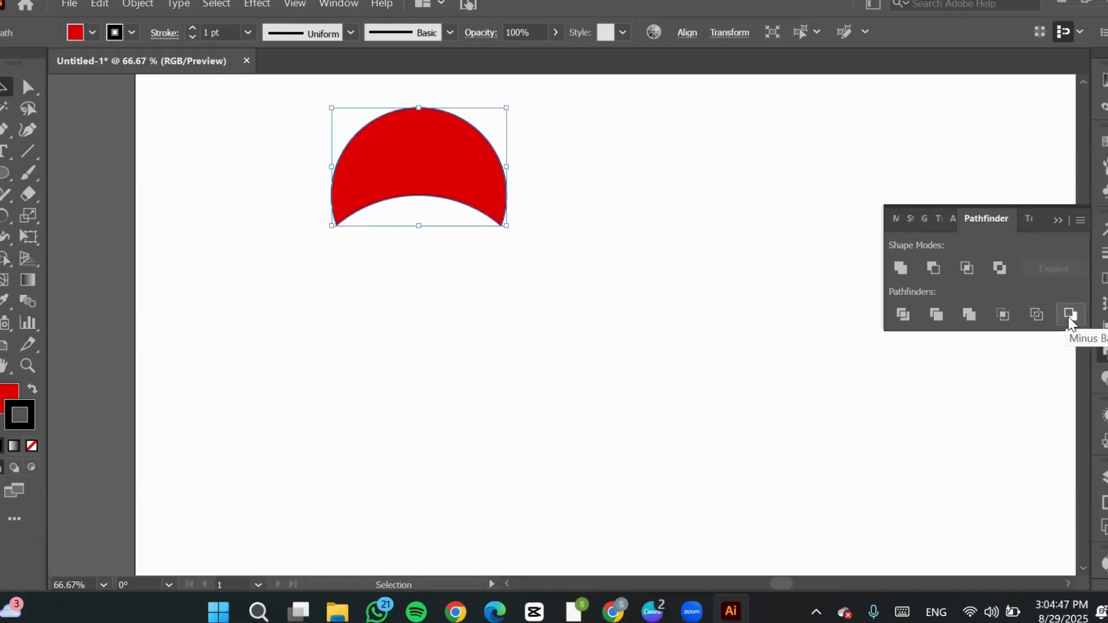
{"action": "key", "text": "ctrl+z"}
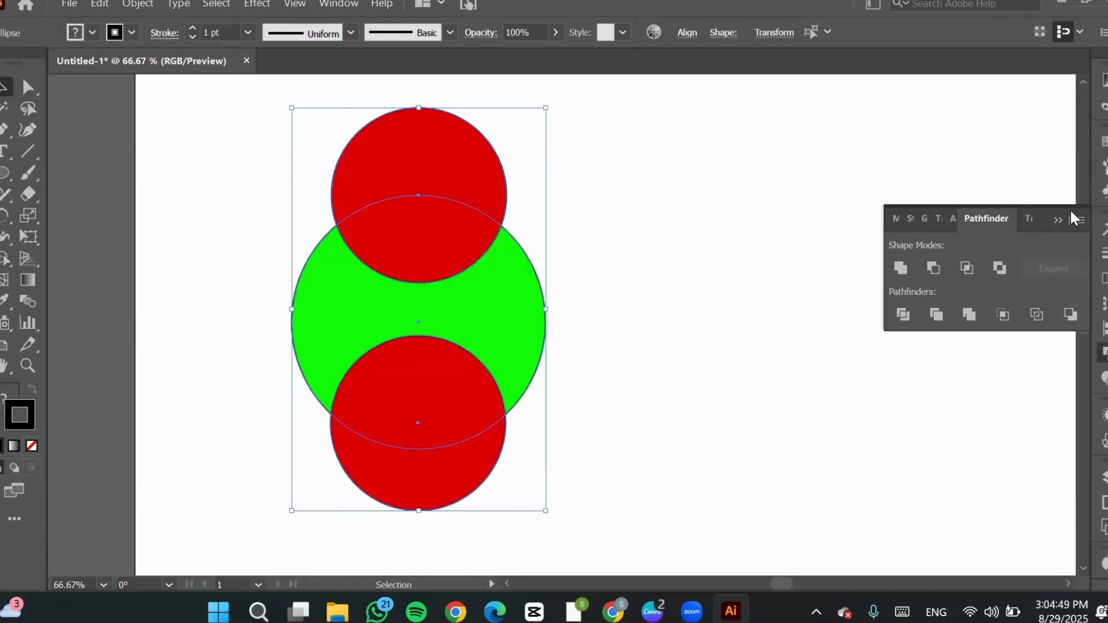
Select only the two red circles and make them into a compound shape.
{"action": "left_click", "coordinate": [1081, 220]}
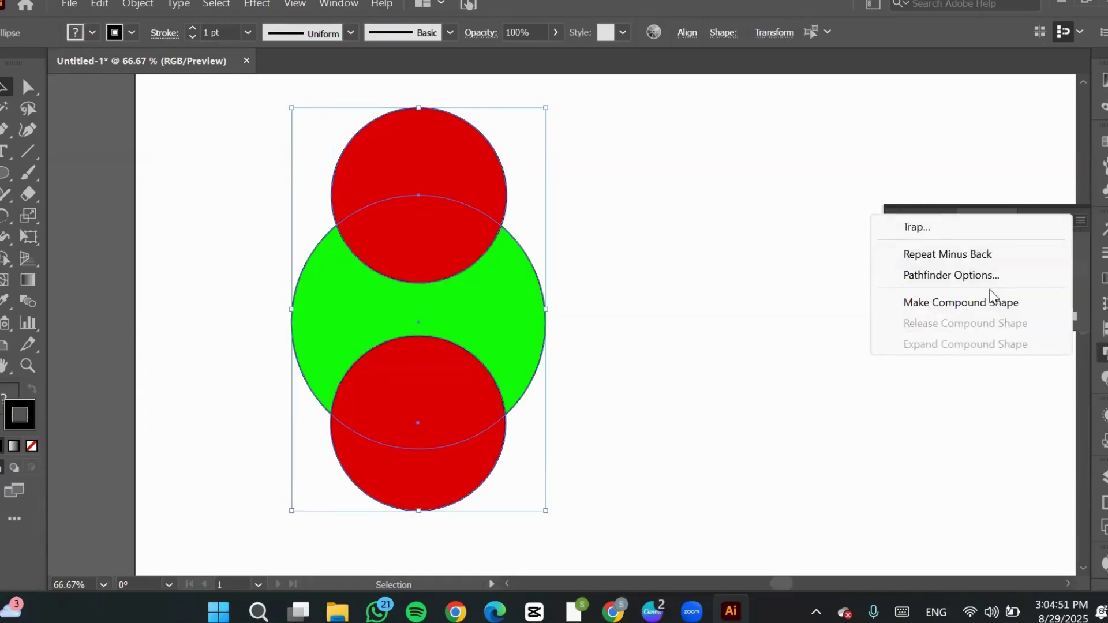
{"action": "left_click", "coordinate": [636, 286]}
{"action": "left_click", "coordinate": [455, 197]}
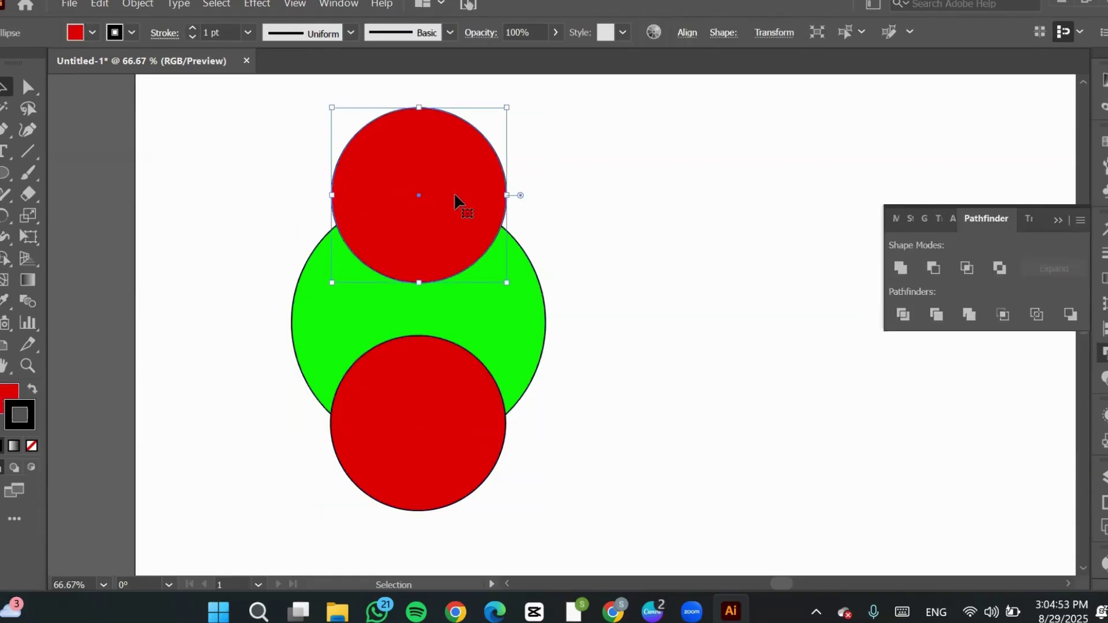
{"action": "left_click", "coordinate": [412, 421], "text": "shift"}
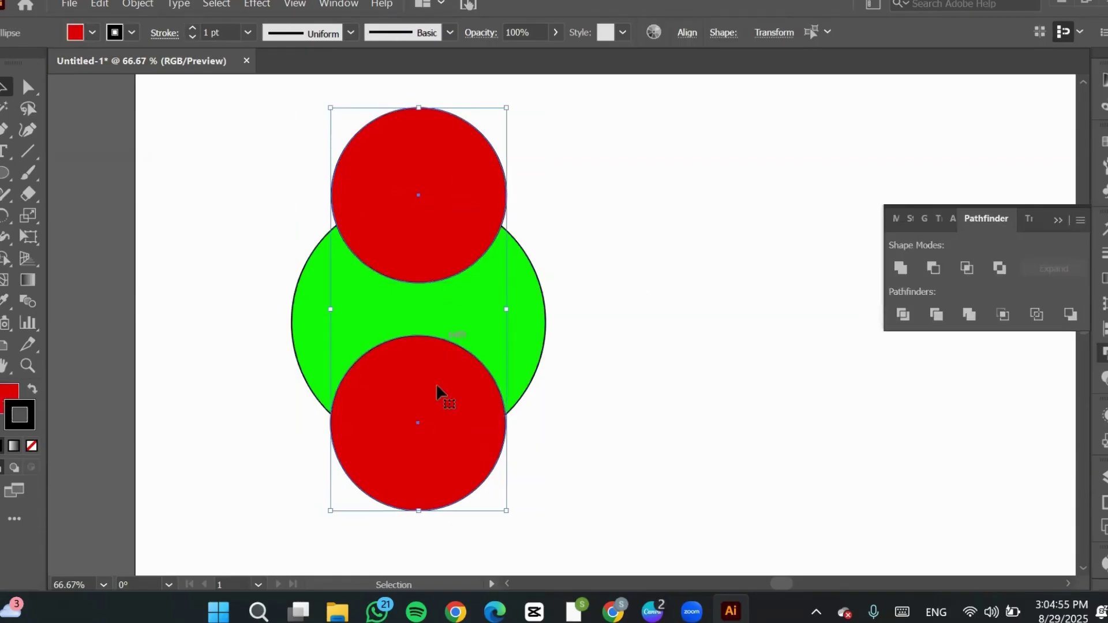
{"action": "left_click", "coordinate": [1081, 222]}
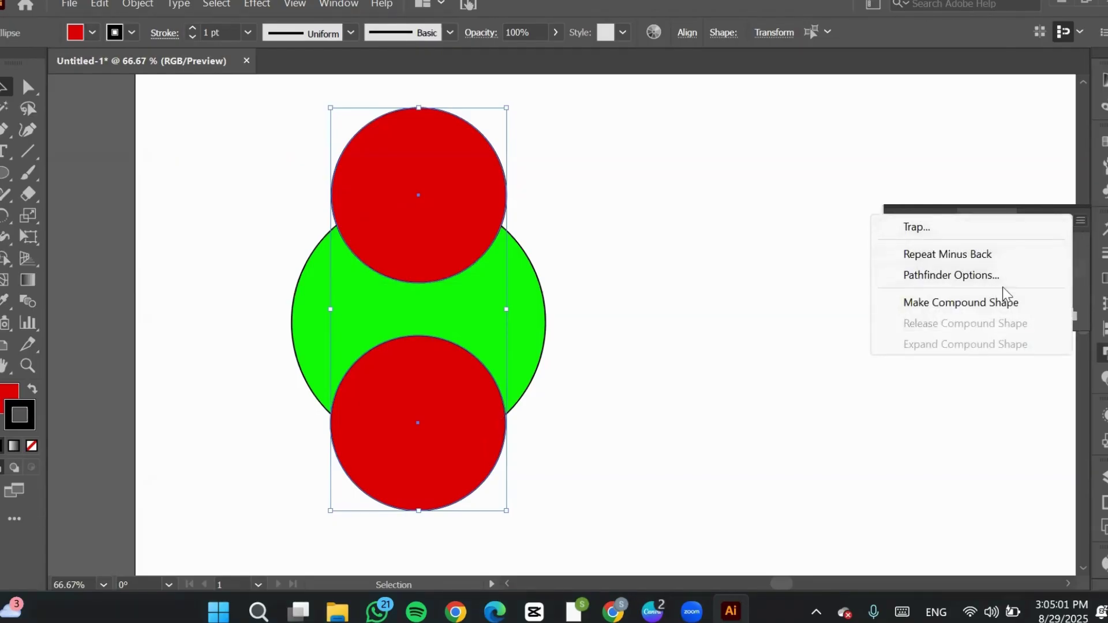
{"action": "left_click", "coordinate": [982, 309]}
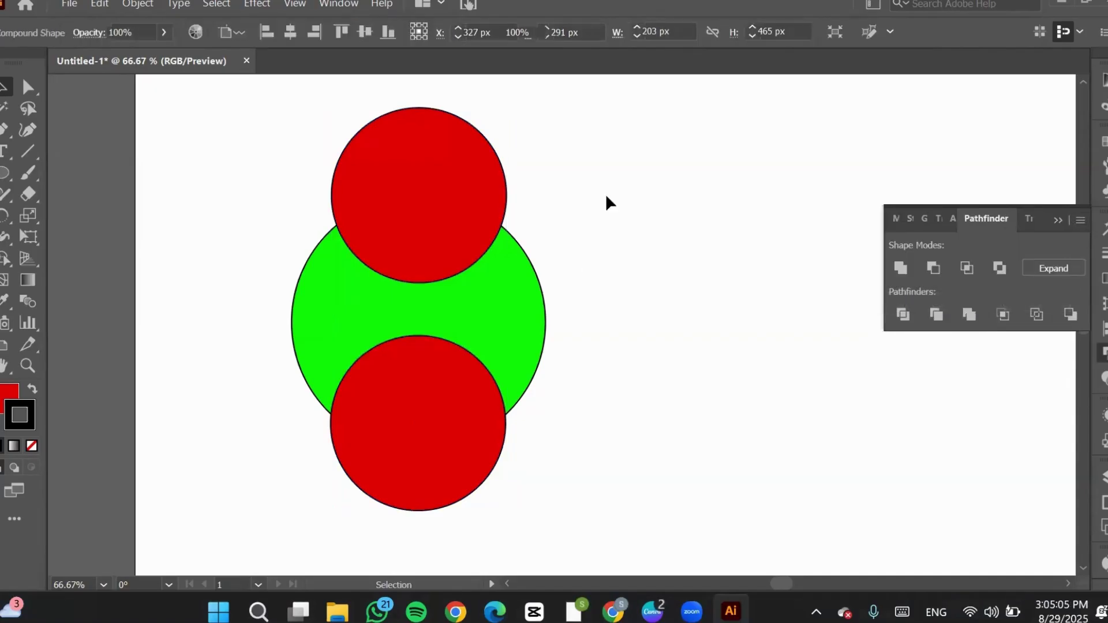
Try moving the green circle and the red compound shape to the right one at a time, undoing each move.
{"action": "left_click_drag", "start_coordinate": [618, 170], "coordinate": [262, 514]}
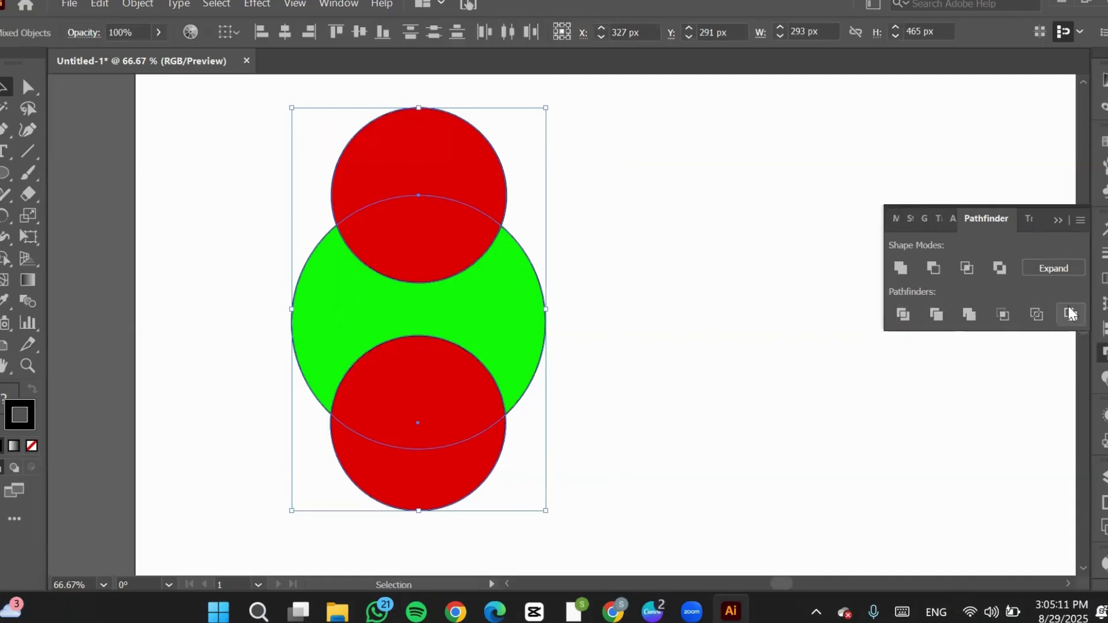
{"action": "left_click", "coordinate": [664, 357]}
{"action": "left_click_drag", "start_coordinate": [511, 328], "coordinate": [766, 326]}
{"action": "key", "text": "ctrl+z"}
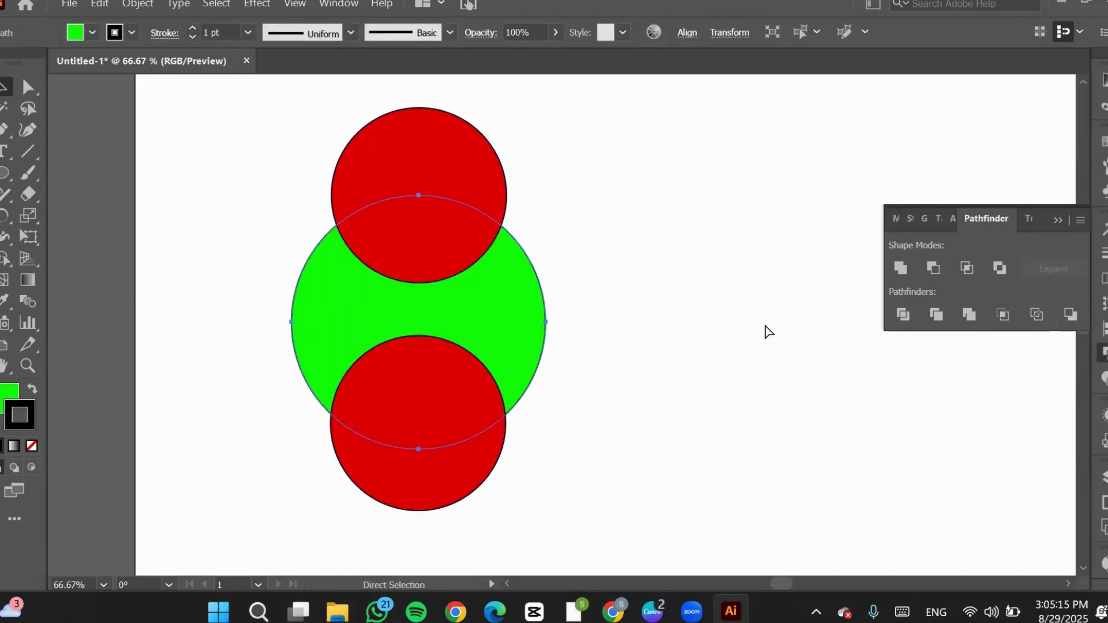
{"action": "left_click", "coordinate": [389, 203]}
{"action": "left_click_drag", "start_coordinate": [421, 218], "coordinate": [631, 223]}
{"action": "key", "text": "ctrl+z"}
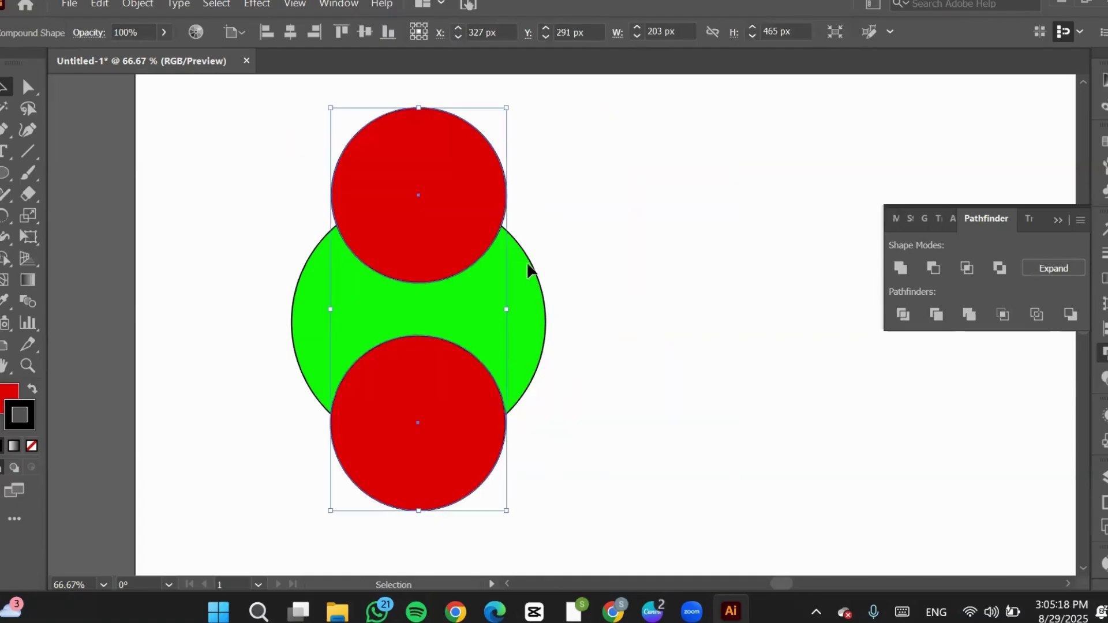
Add the green circle to the selected red compound shape, try the Outline operation, undo it and clear the selection.
{"action": "left_click", "coordinate": [529, 312], "text": "shift"}
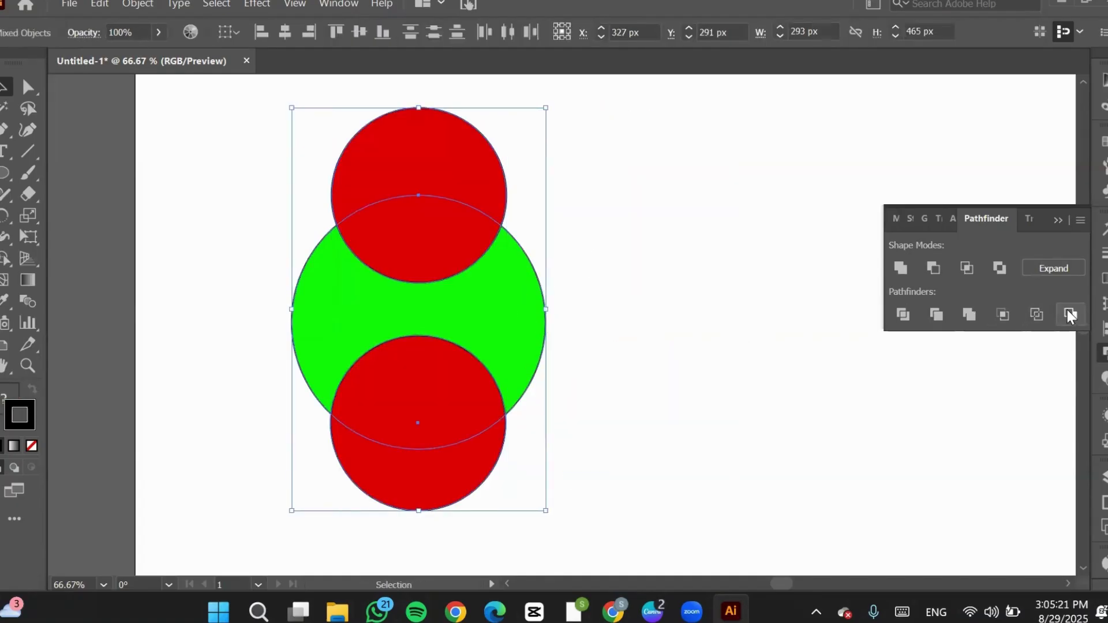
{"action": "left_click", "coordinate": [1038, 315]}
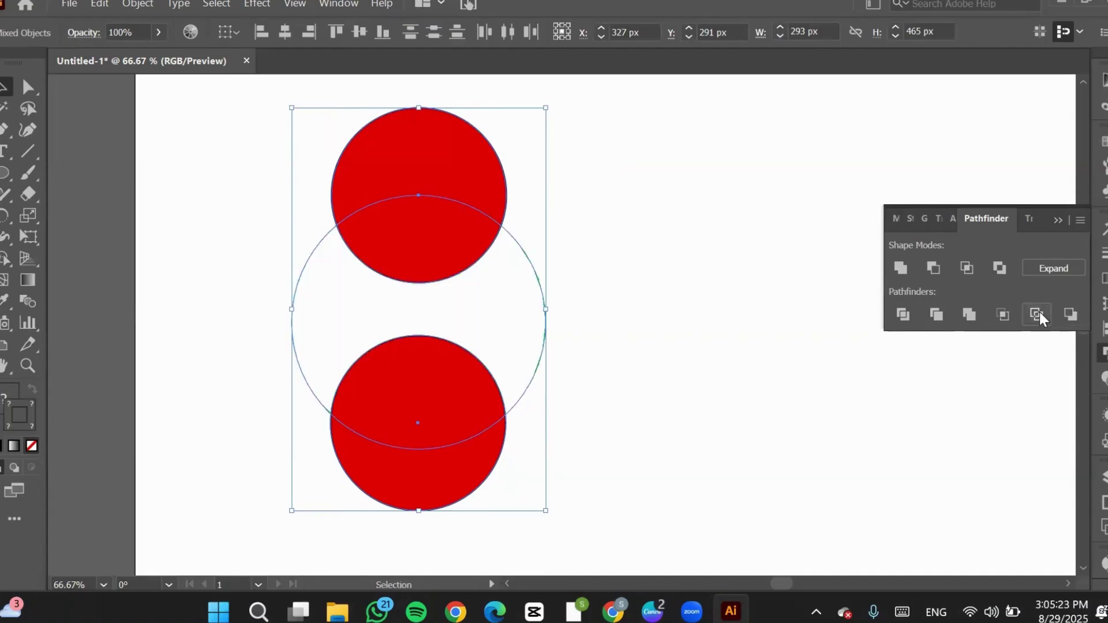
{"action": "key", "text": "ctrl+z"}
{"action": "key", "text": "v"}
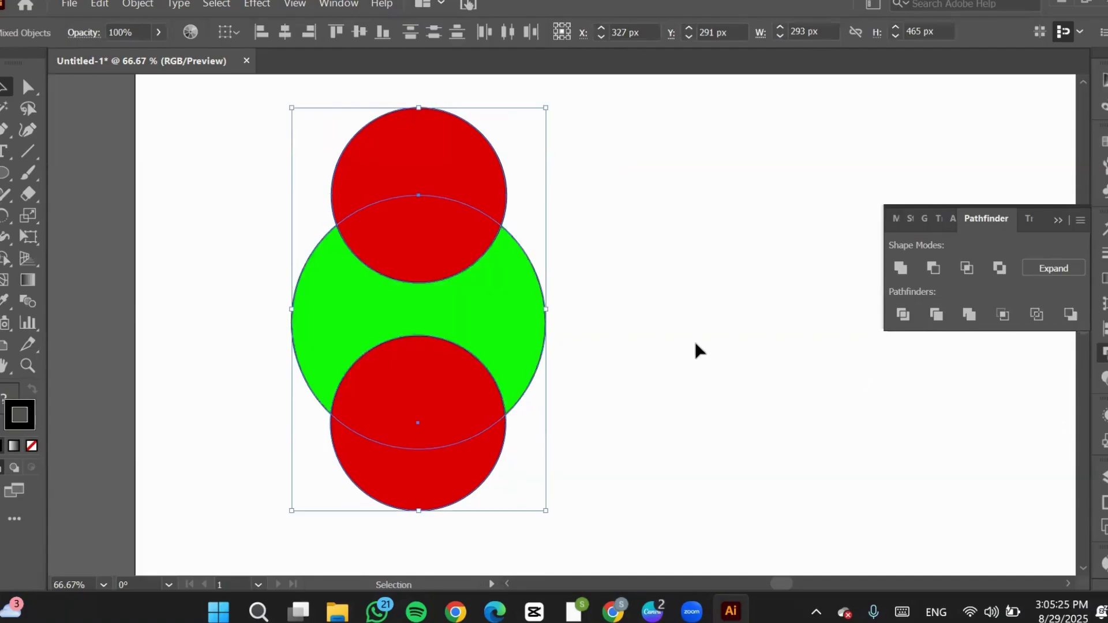
{"action": "left_click", "coordinate": [695, 346]}
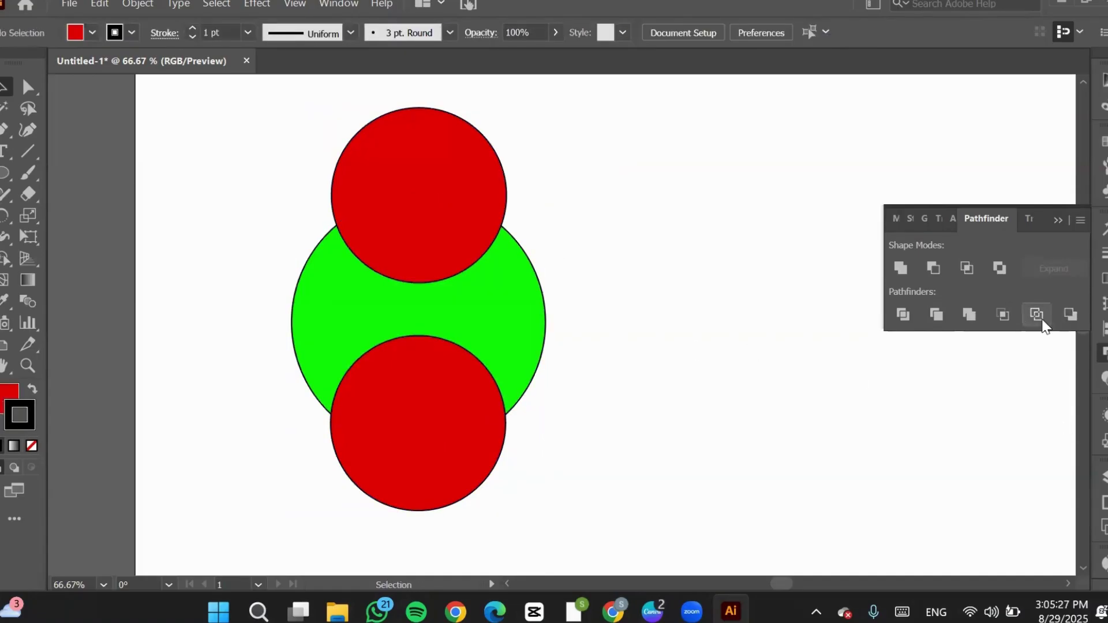
Reselect the red compound shape and the green circle, try Outline once more, undo it and deselect everything.
{"action": "left_click", "coordinate": [421, 168]}
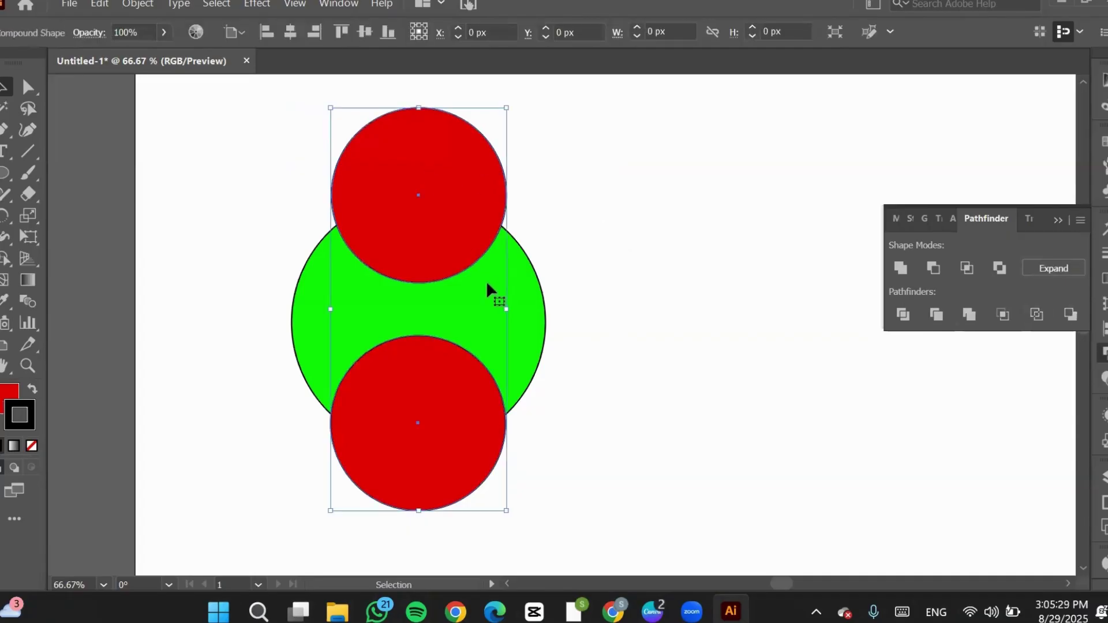
{"action": "left_click", "coordinate": [539, 334], "text": "shift"}
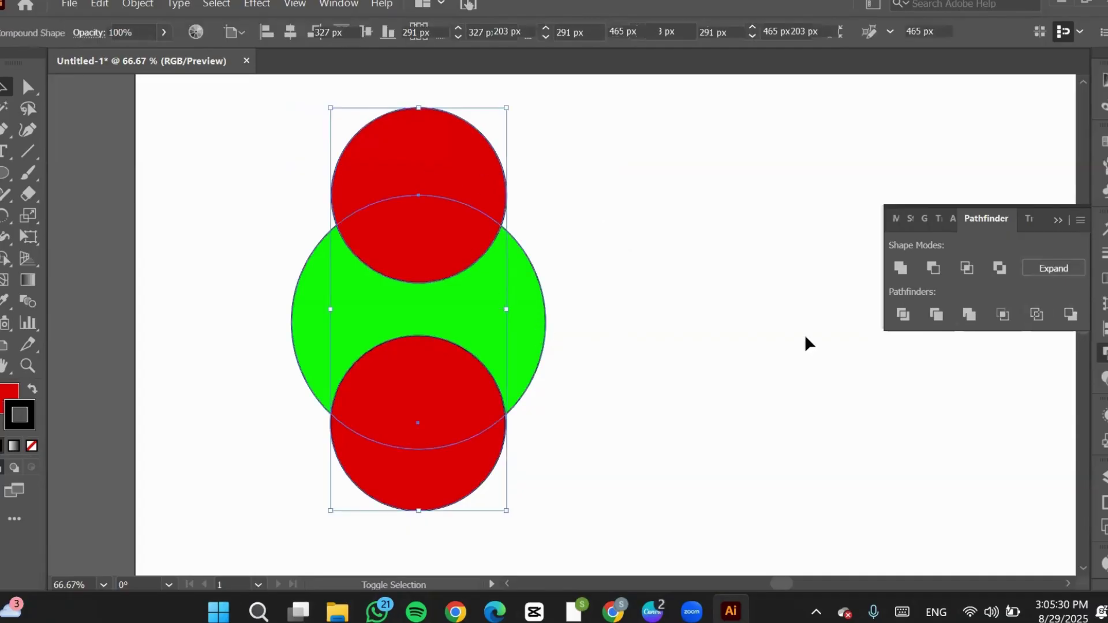
{"action": "left_click", "coordinate": [1035, 315]}
{"action": "left_click", "coordinate": [659, 391]}
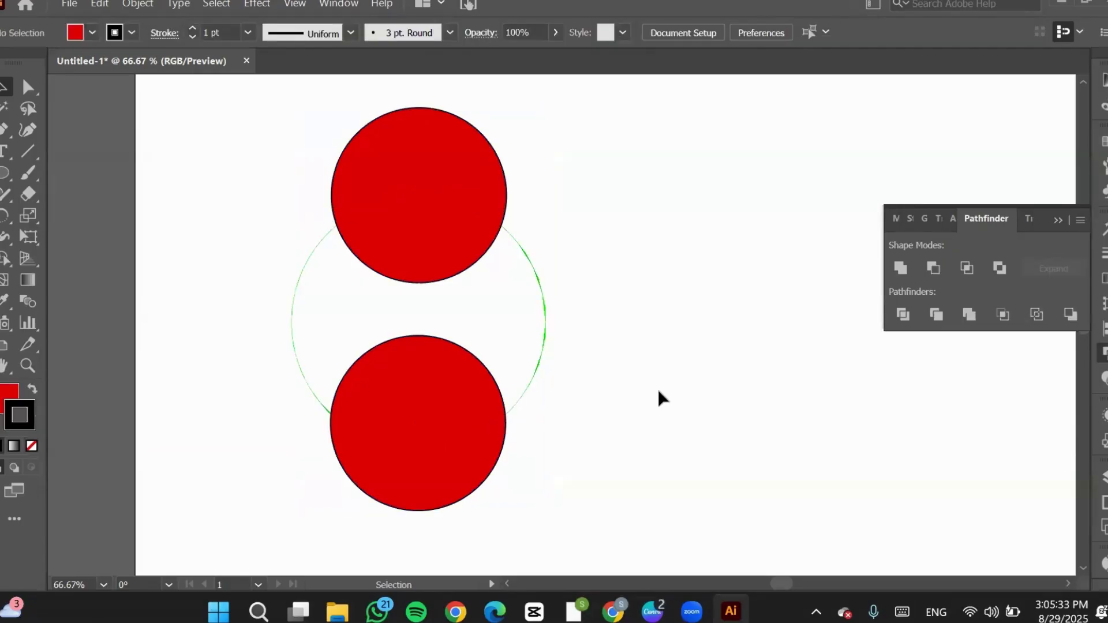
{"action": "key", "text": "ctrl+z"}
{"action": "key", "text": "ctrl+z"}
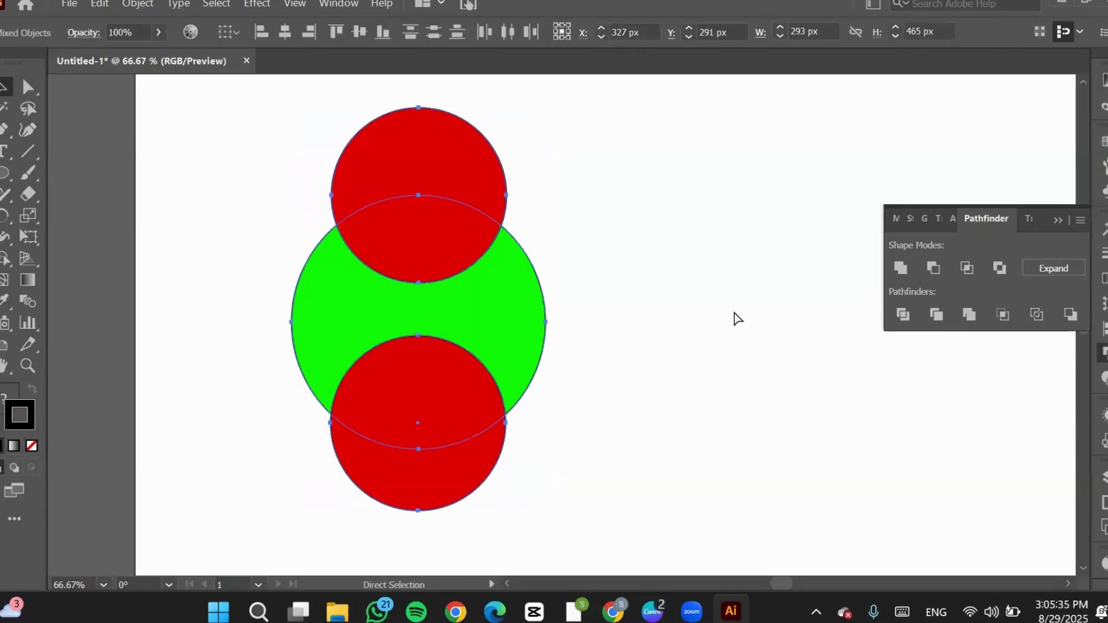
{"action": "key", "text": "v"}
{"action": "left_click", "coordinate": [681, 212]}
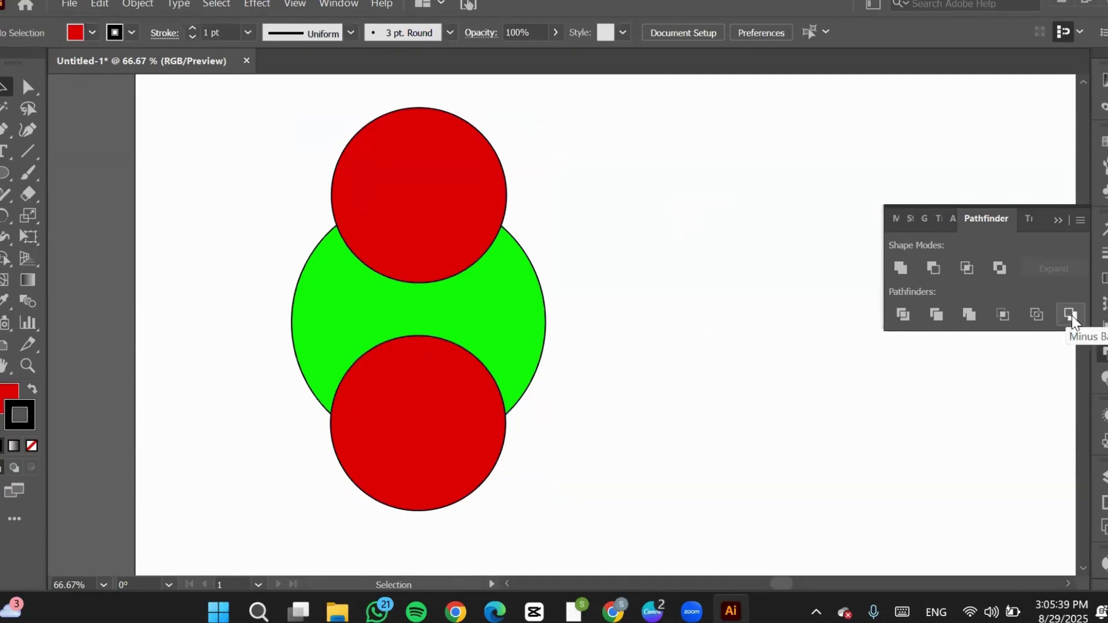
{"action": "left_click", "coordinate": [418, 186]}
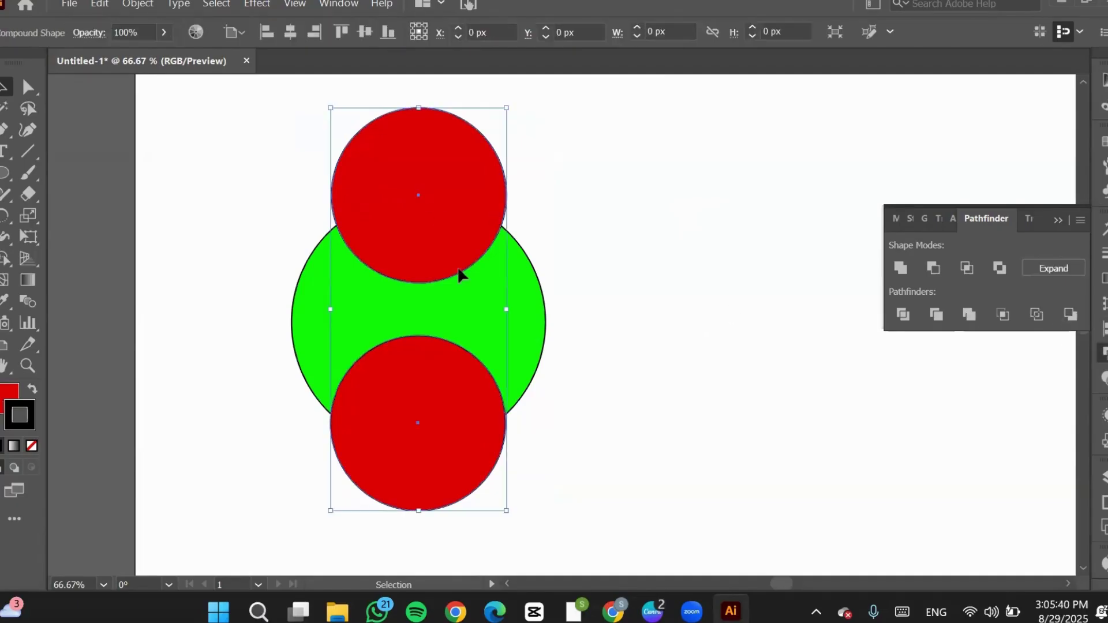
{"action": "left_click", "coordinate": [543, 323], "text": "shift"}
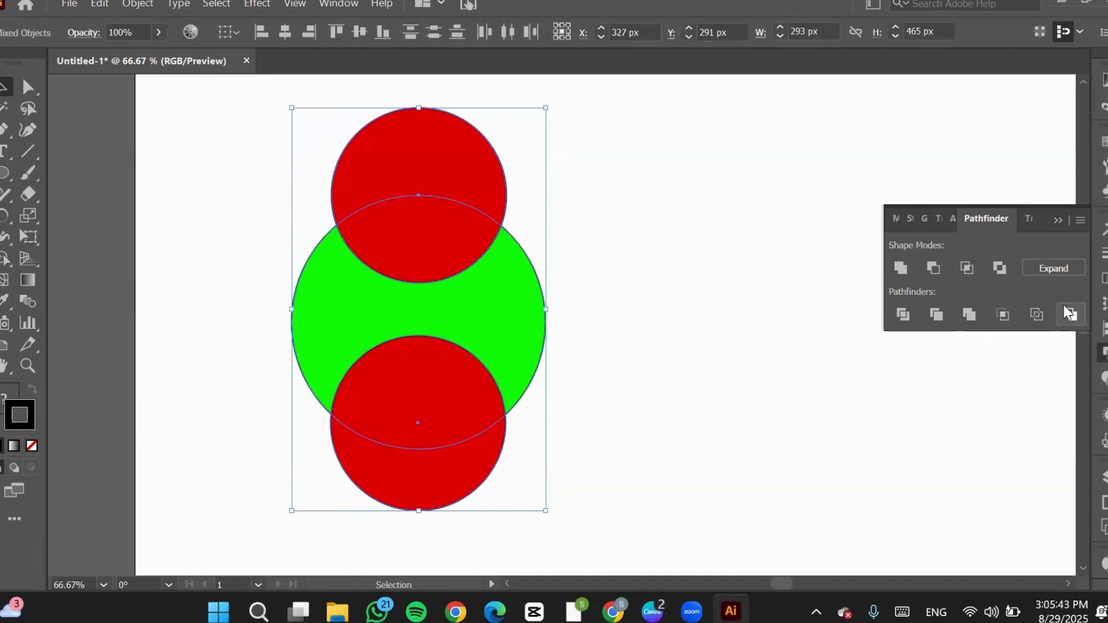
{"action": "left_click", "coordinate": [646, 329]}
Release the compound shape made of the two red circles and clear the selection.
{"action": "left_click", "coordinate": [442, 400]}
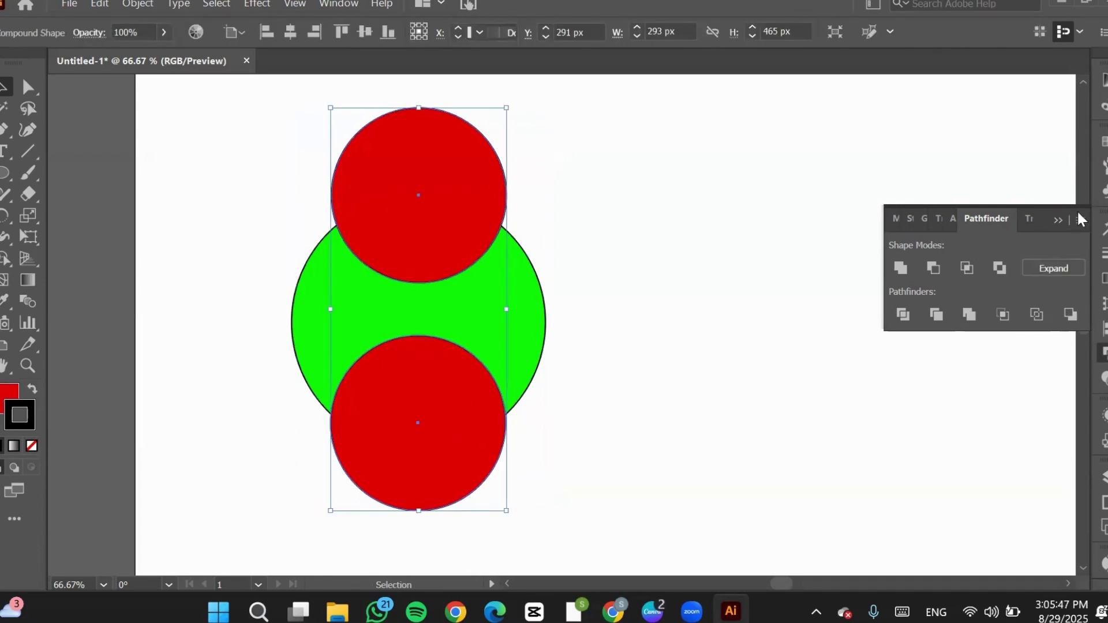
{"action": "left_click", "coordinate": [1080, 220]}
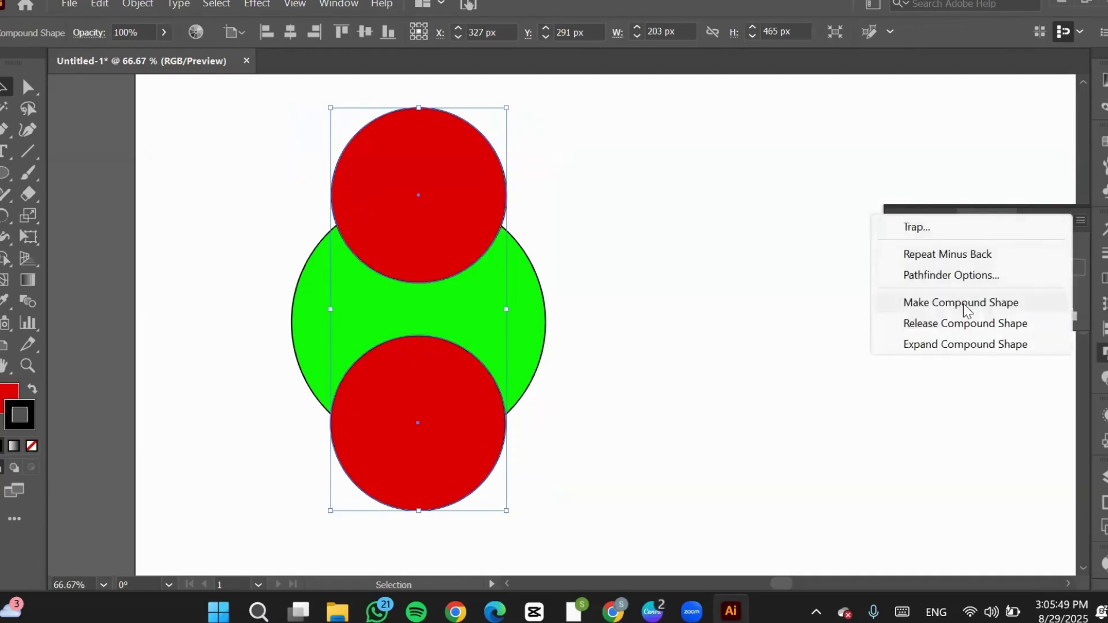
{"action": "left_click", "coordinate": [964, 328]}
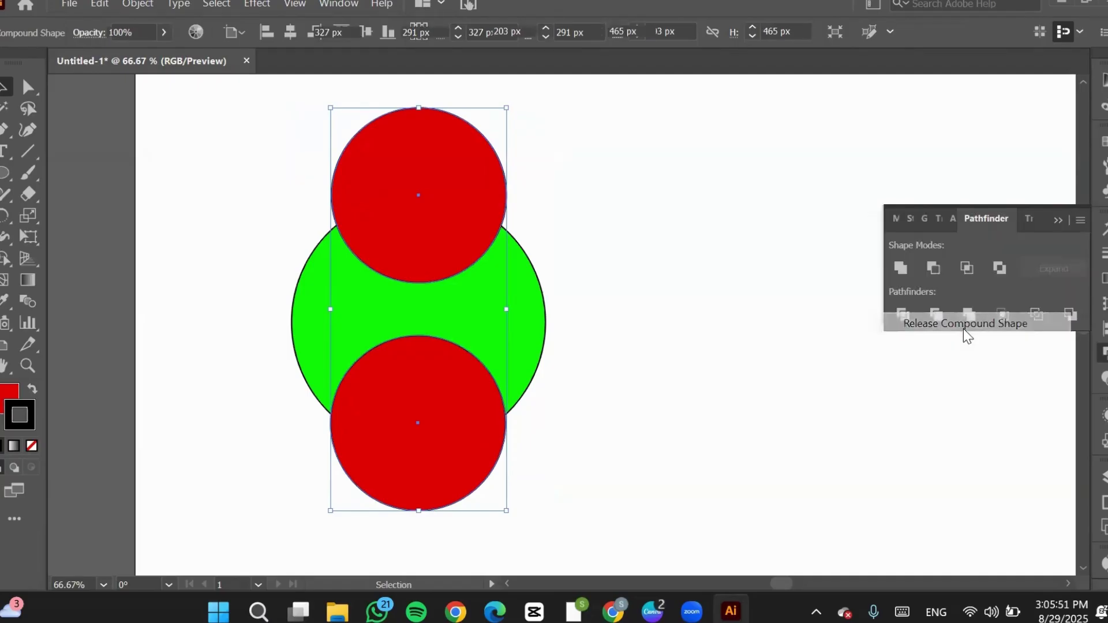
{"action": "left_click", "coordinate": [555, 269]}
Move the upper red circle fully inside the green circle and the lower red circle clear of it to the lower right.
{"action": "left_click_drag", "start_coordinate": [435, 195], "coordinate": [432, 244]}
{"action": "left_click_drag", "start_coordinate": [402, 421], "coordinate": [655, 476]}
{"action": "left_click_drag", "start_coordinate": [413, 287], "coordinate": [404, 329]}
Try Minus Back on the green circle and the red circle lying inside it.
{"action": "left_click", "coordinate": [539, 308], "text": "shift"}
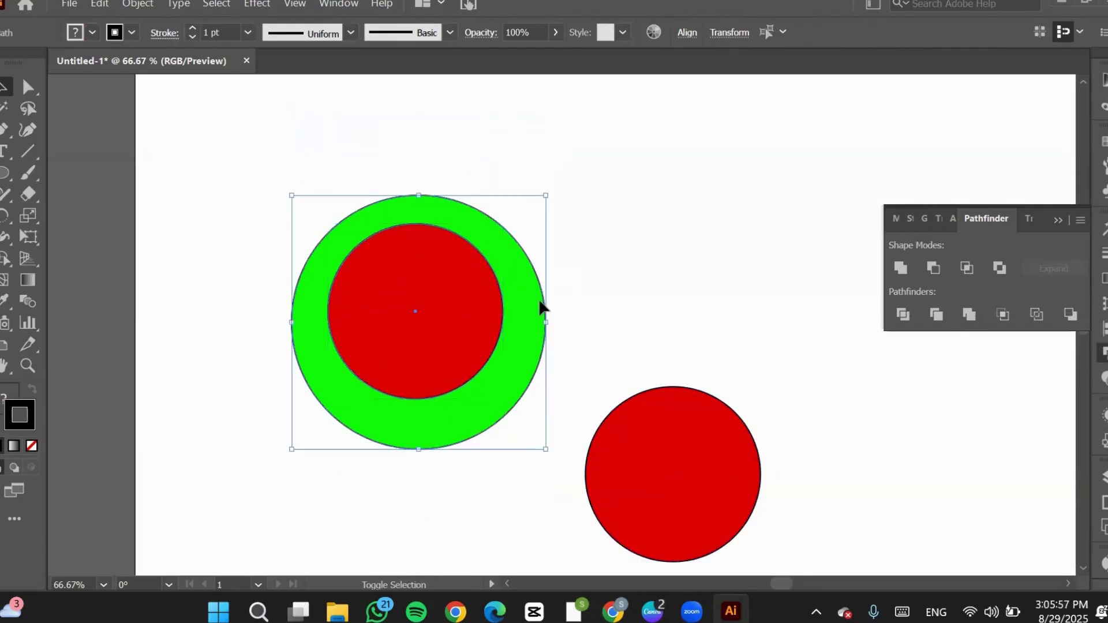
{"action": "left_click", "coordinate": [1069, 317]}
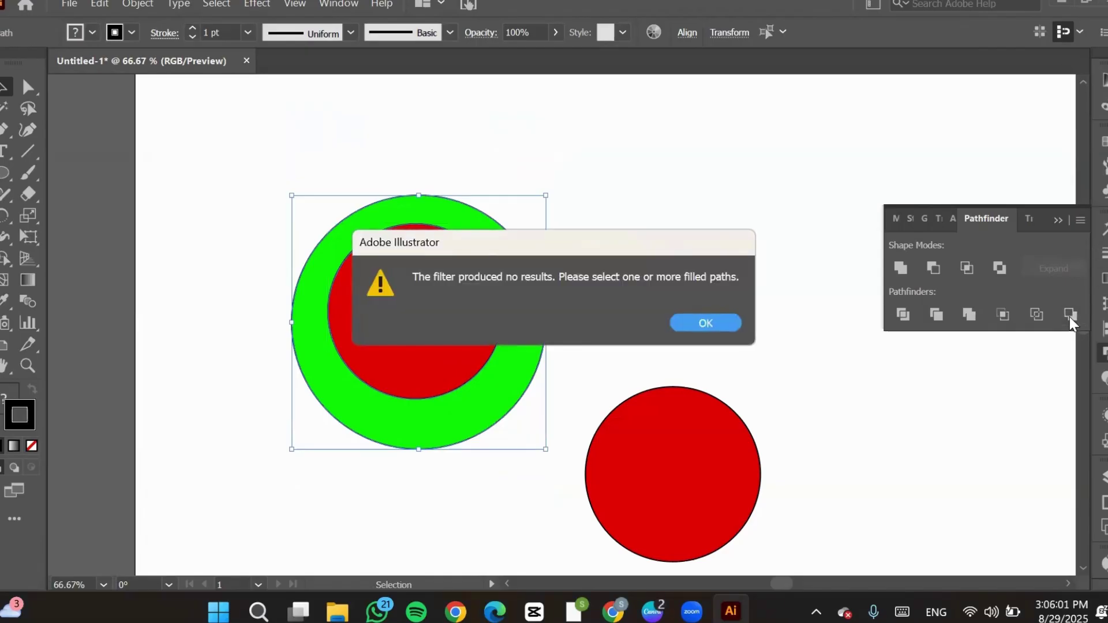
{"action": "left_click", "coordinate": [718, 320]}
Reposition the circles so the inner red one overlaps the green circle's upper edge, try Minus Back on both and undo it.
{"action": "left_click_drag", "start_coordinate": [397, 327], "coordinate": [514, 156]}
{"action": "left_click", "coordinate": [716, 265]}
{"action": "left_click", "coordinate": [608, 334], "text": "shift"}
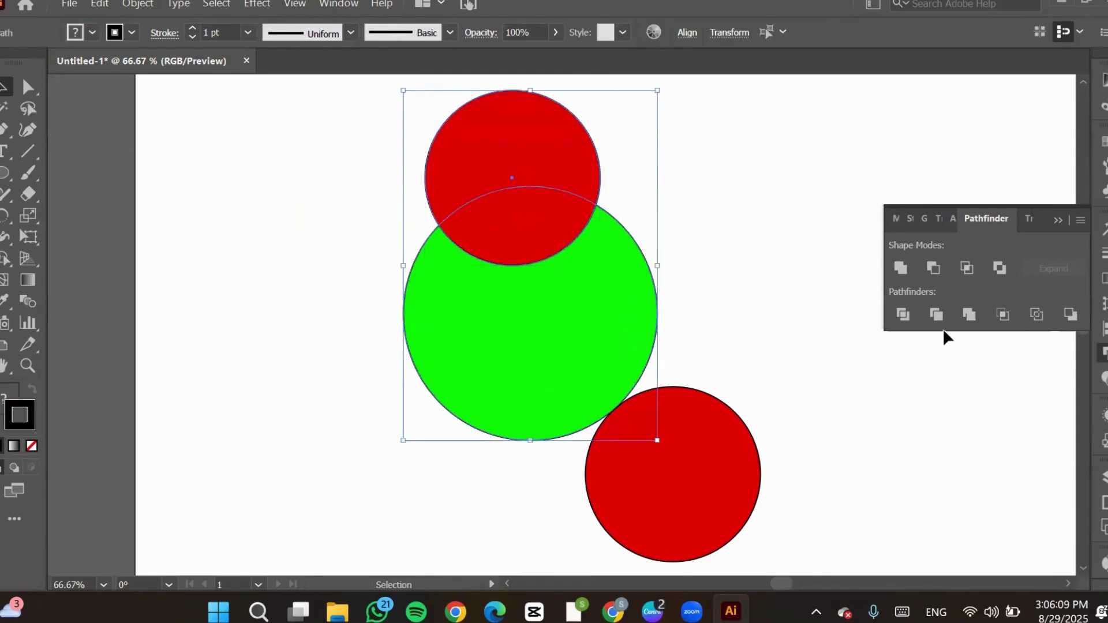
{"action": "left_click", "coordinate": [1072, 314]}
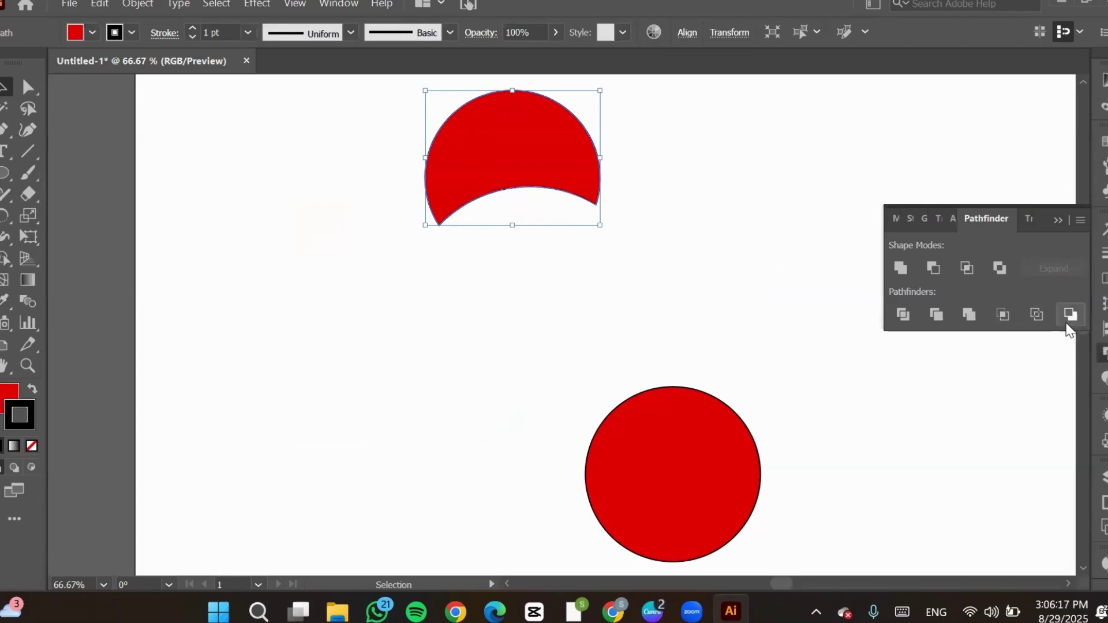
{"action": "key", "text": "a"}
{"action": "key", "text": "ctrl+z"}
{"action": "key", "text": "v"}
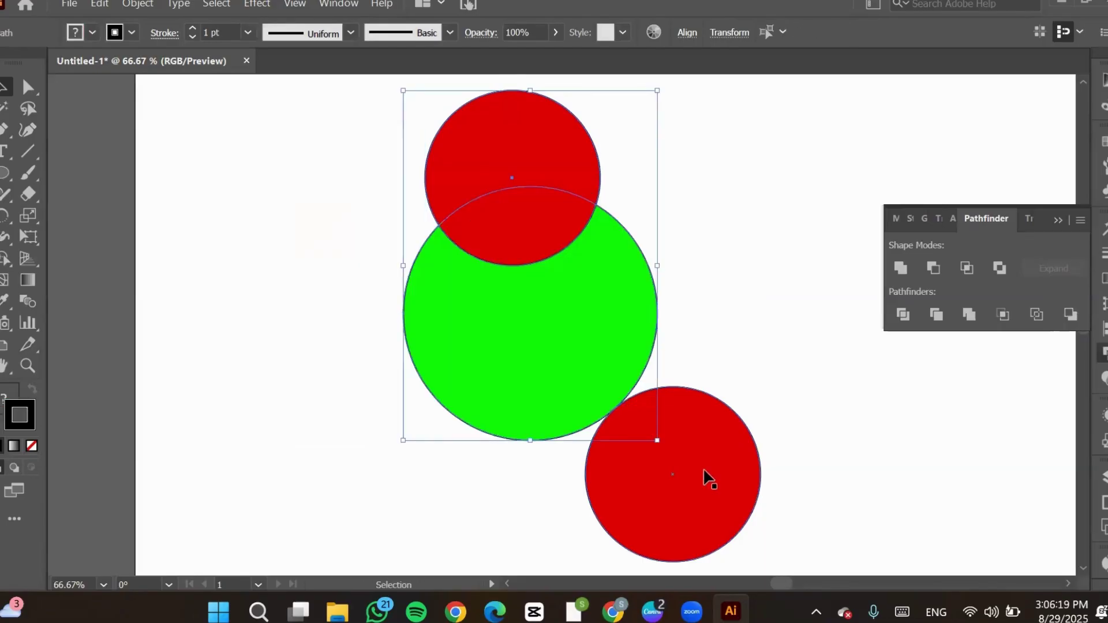
Move the other red circle onto the green circle's lower edge, try Minus Back on all three circles and undo it.
{"action": "left_click_drag", "start_coordinate": [705, 478], "coordinate": [520, 440]}
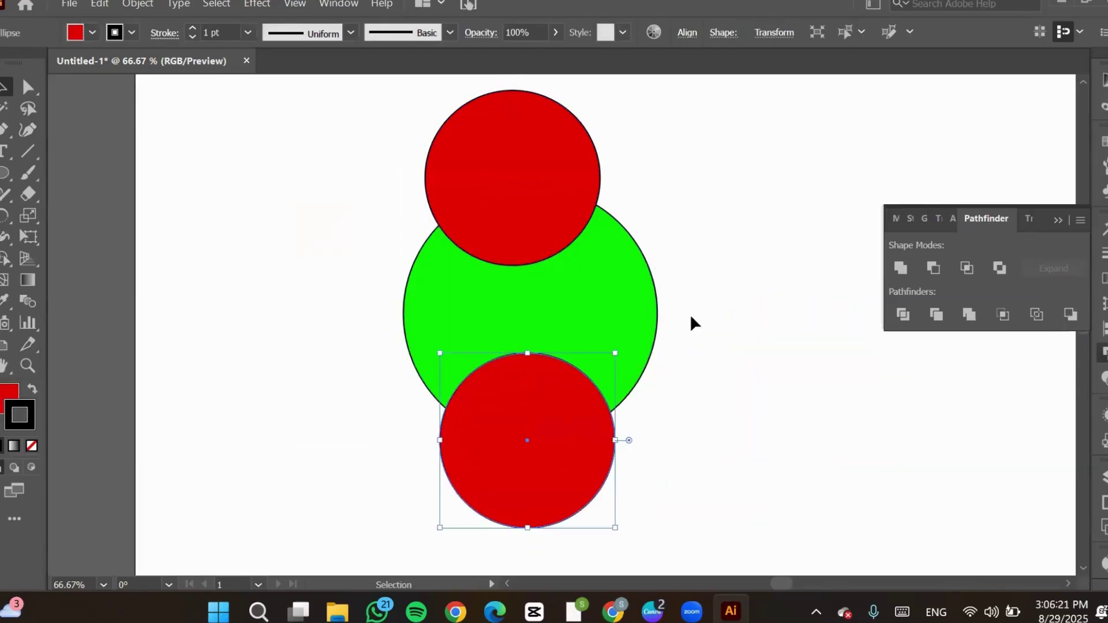
{"action": "left_click_drag", "start_coordinate": [753, 167], "coordinate": [317, 526]}
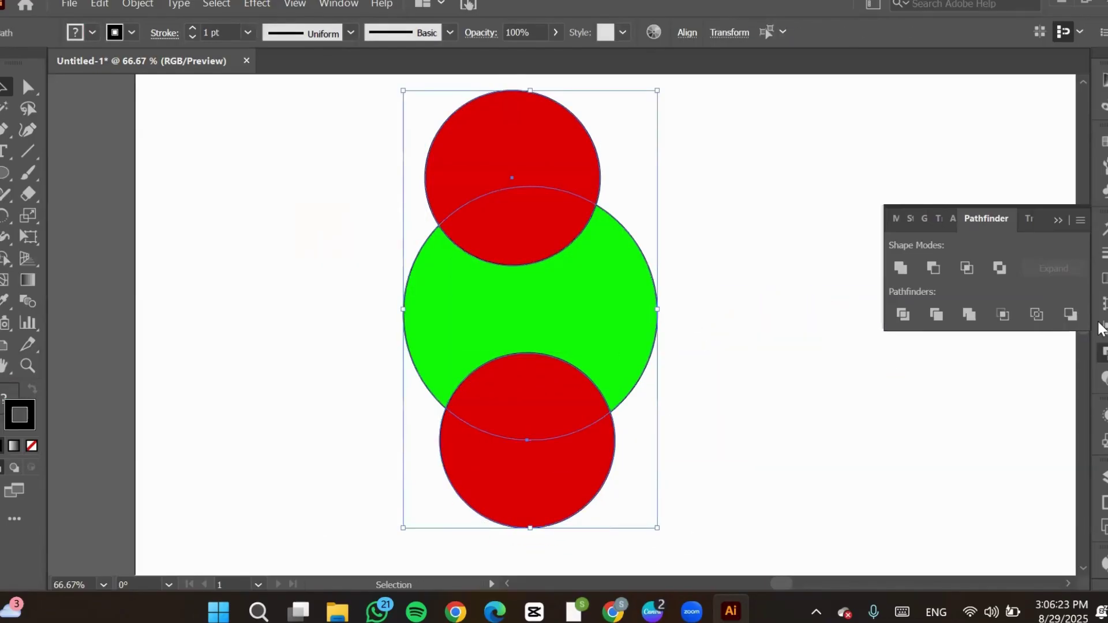
{"action": "left_click", "coordinate": [1070, 316]}
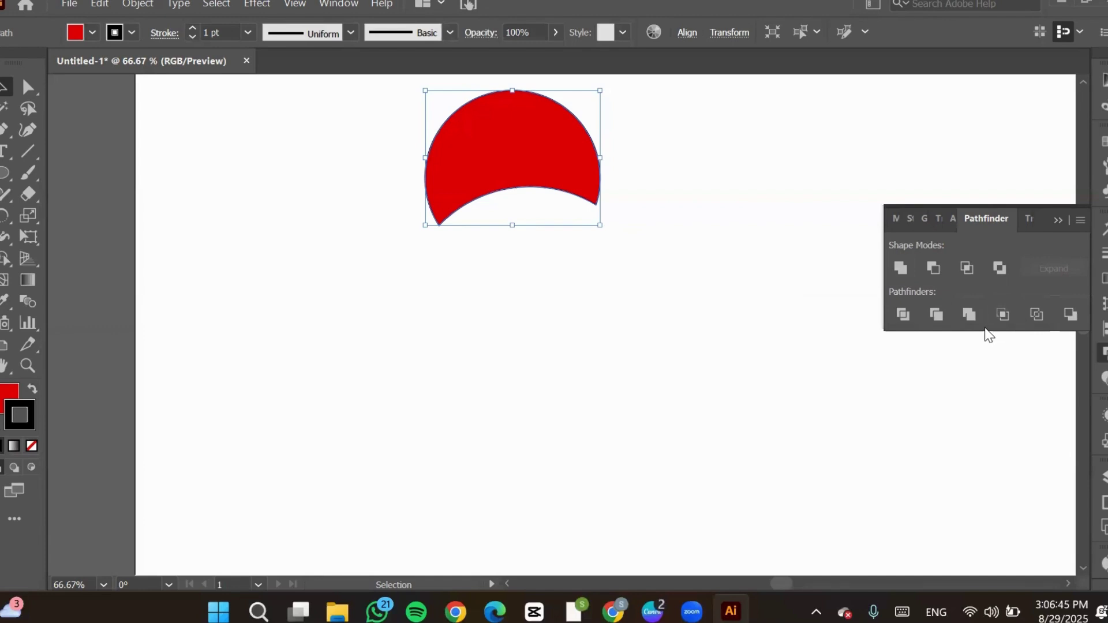
{"action": "key", "text": "ctrl+z"}
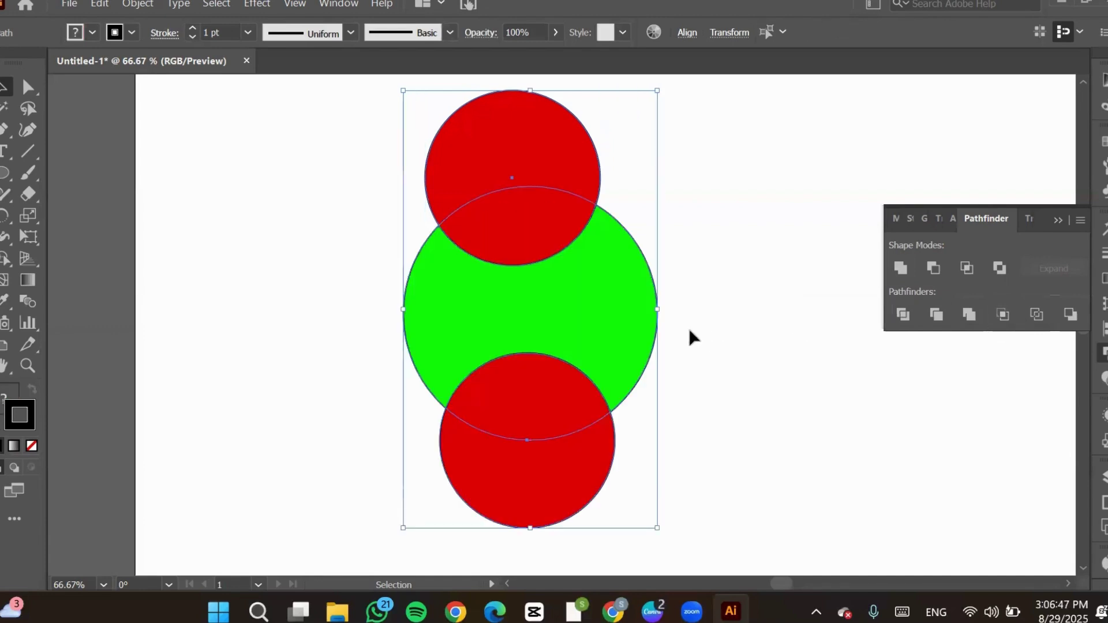
{"action": "left_click", "coordinate": [750, 327]}
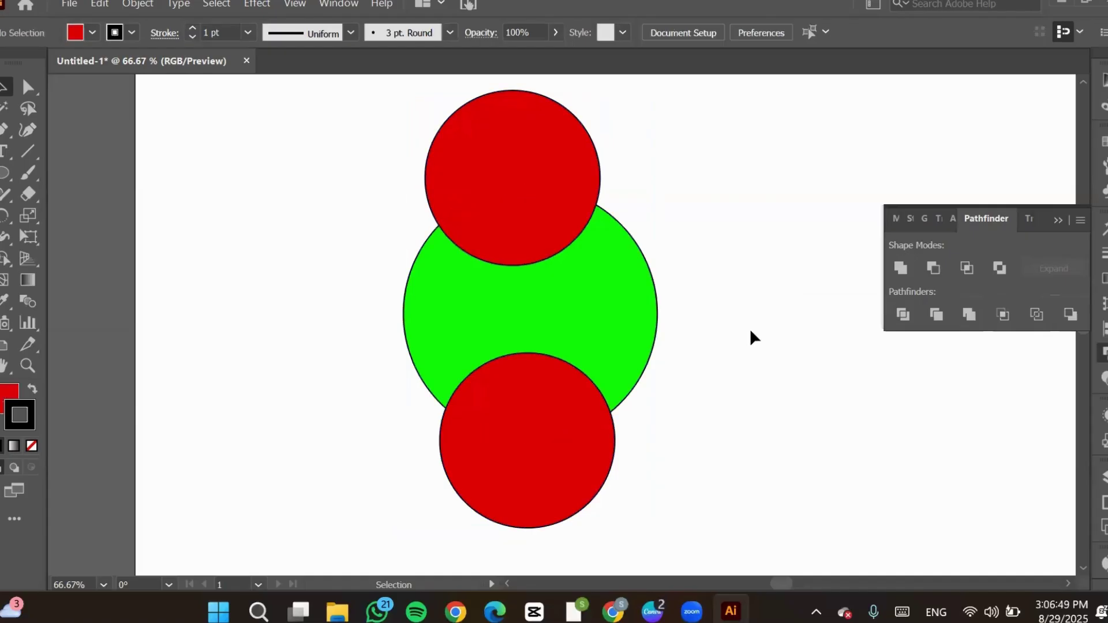
Move the green circle to the left behind the two red circles and clear the selection.
{"action": "left_click_drag", "start_coordinate": [634, 326], "coordinate": [565, 335]}
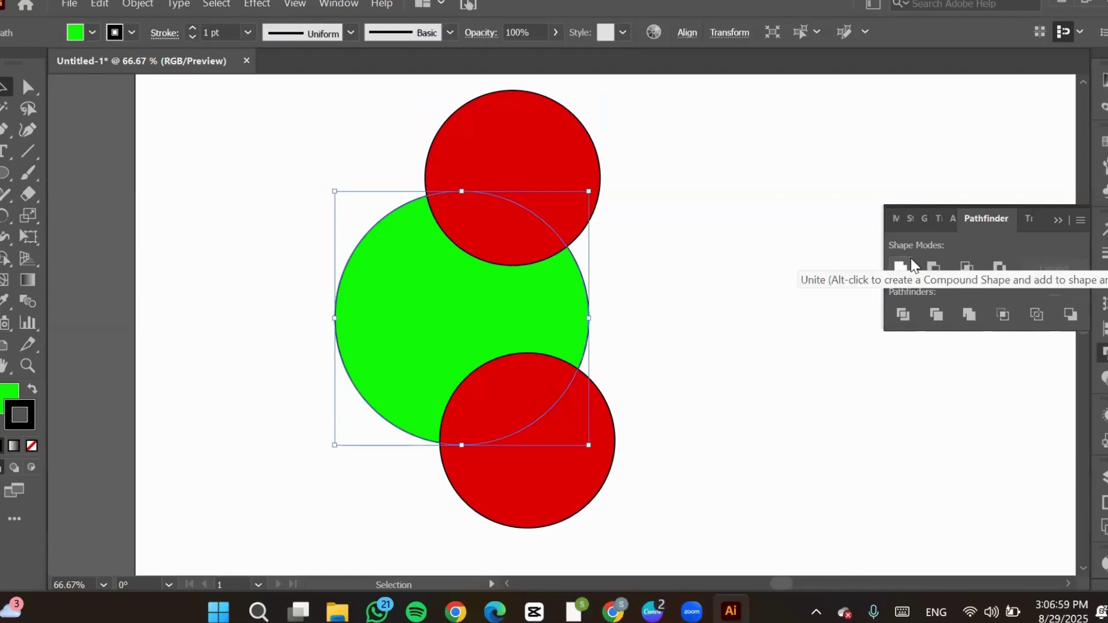
{"action": "left_click", "coordinate": [742, 439]}
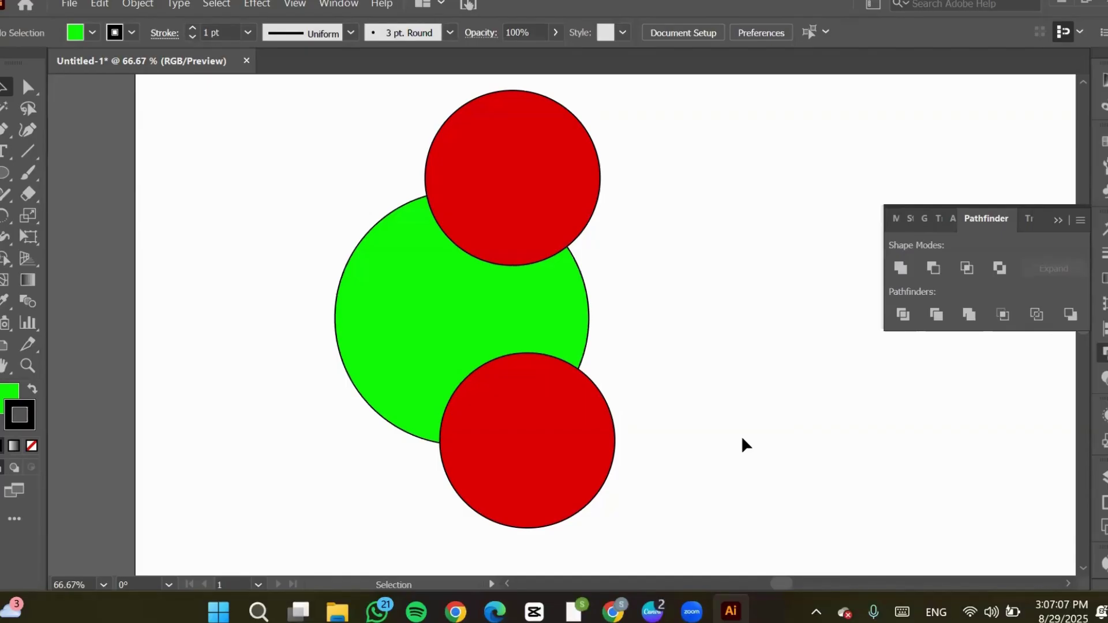
Switch to the Zoom meeting window and return to Illustrator.
{"action": "mouse_move", "coordinate": [692, 611]}
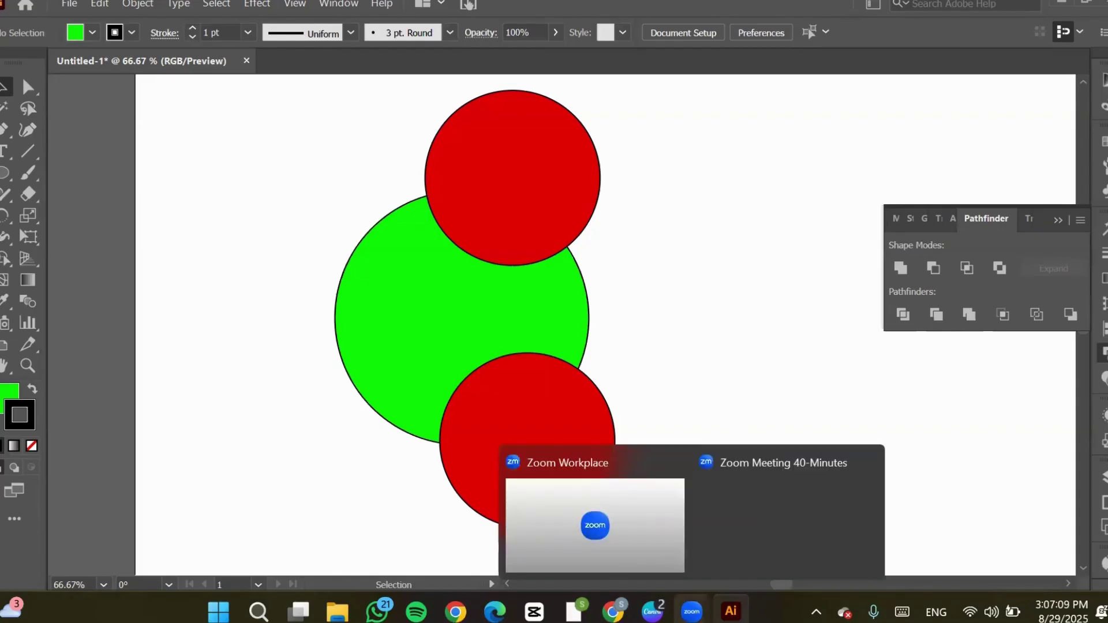
{"action": "left_click", "coordinate": [759, 537]}
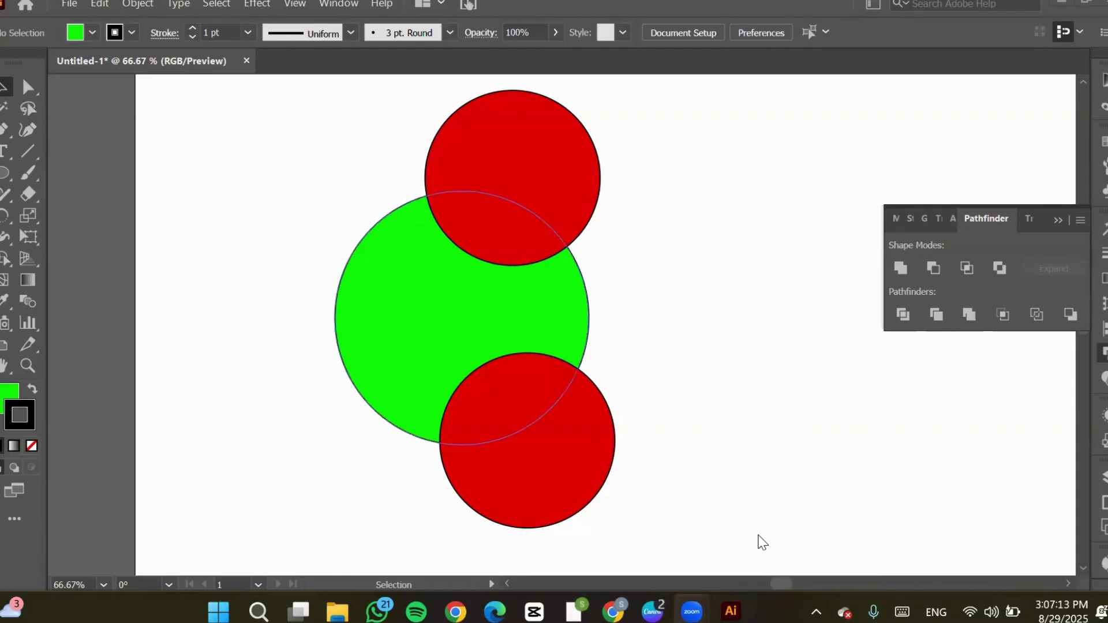
{"action": "mouse_move", "coordinate": [731, 605]}
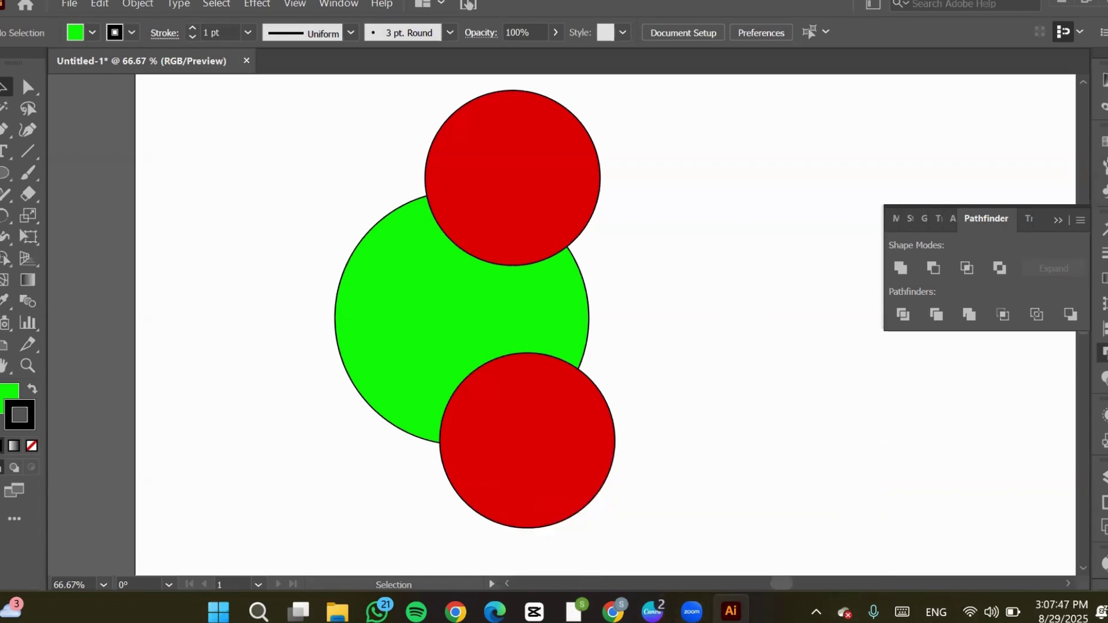
Delete the green circle and the lower red circle, leaving the upper red circle in place.
{"action": "left_click", "coordinate": [495, 212]}
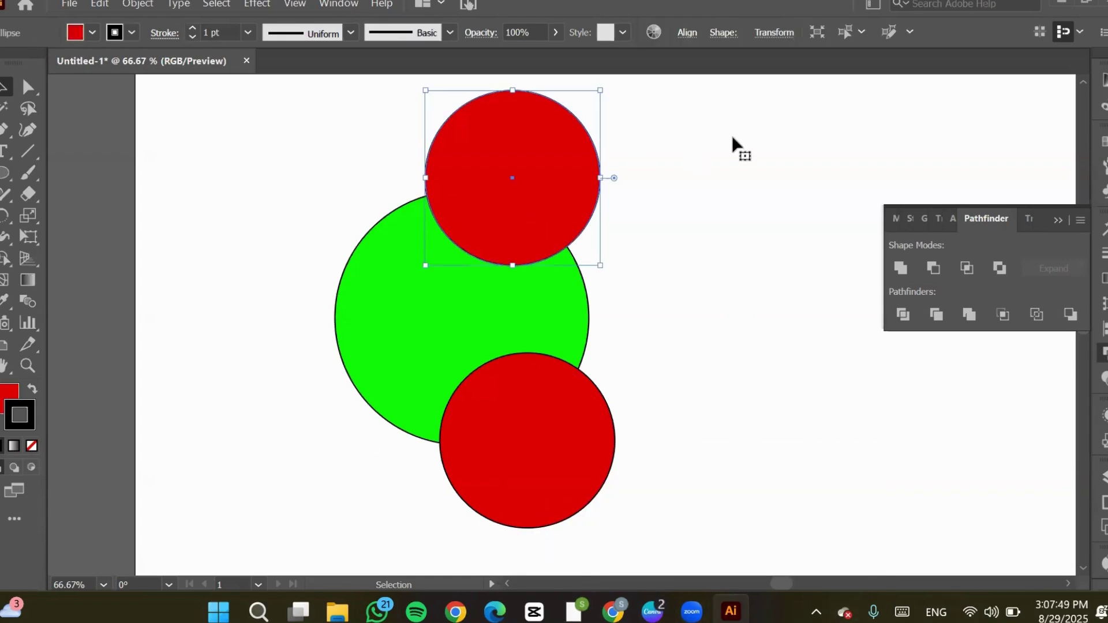
{"action": "left_click_drag", "start_coordinate": [733, 137], "coordinate": [295, 532]}
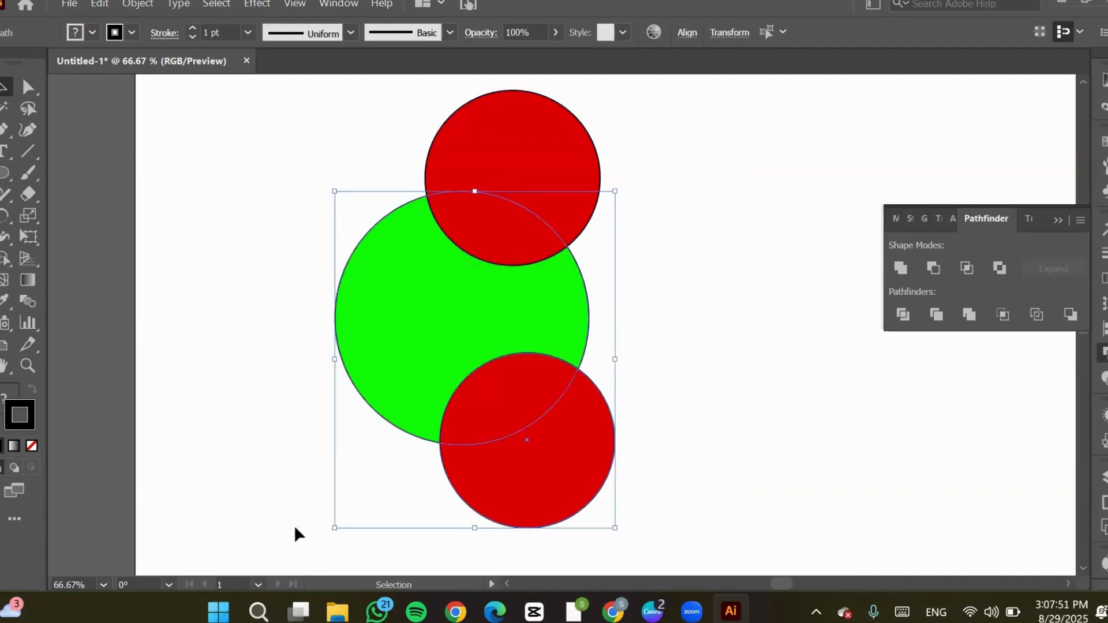
{"action": "key", "text": "Delete"}
Switch briefly to the Zoom meeting, return to Illustrator and delete the remaining red circle.
{"action": "left_click", "coordinate": [692, 611]}
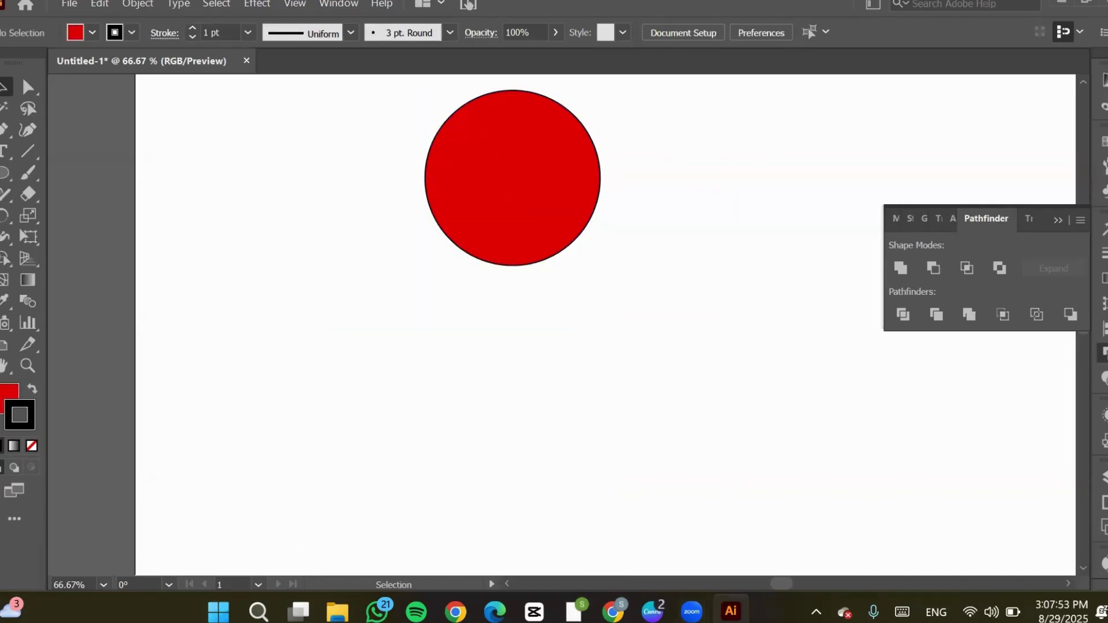
{"action": "left_click", "coordinate": [777, 529]}
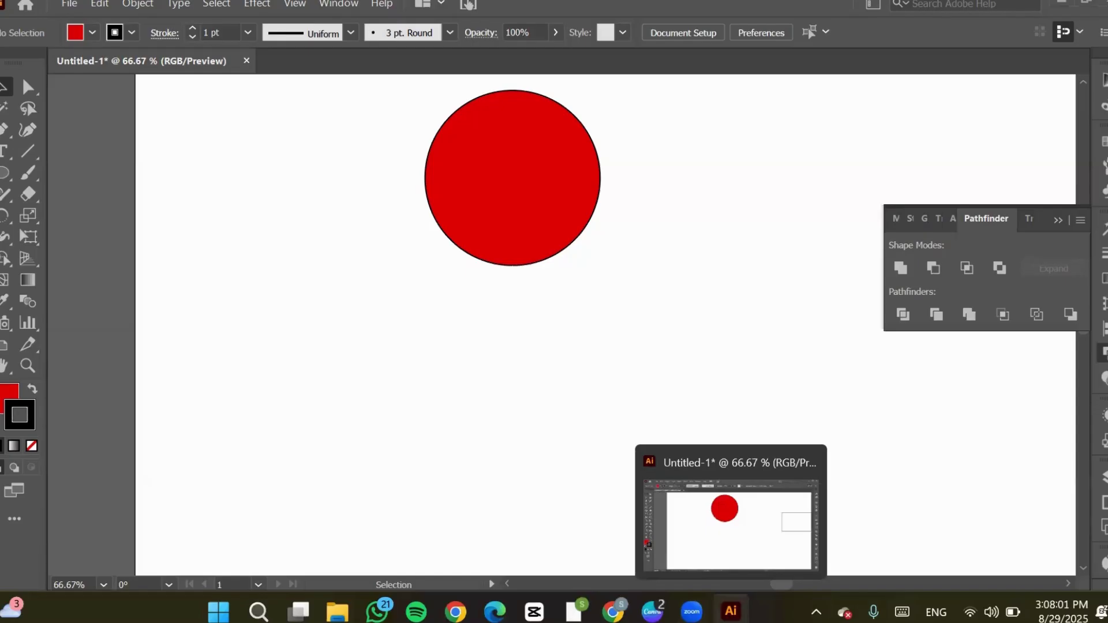
{"action": "left_click", "coordinate": [514, 148]}
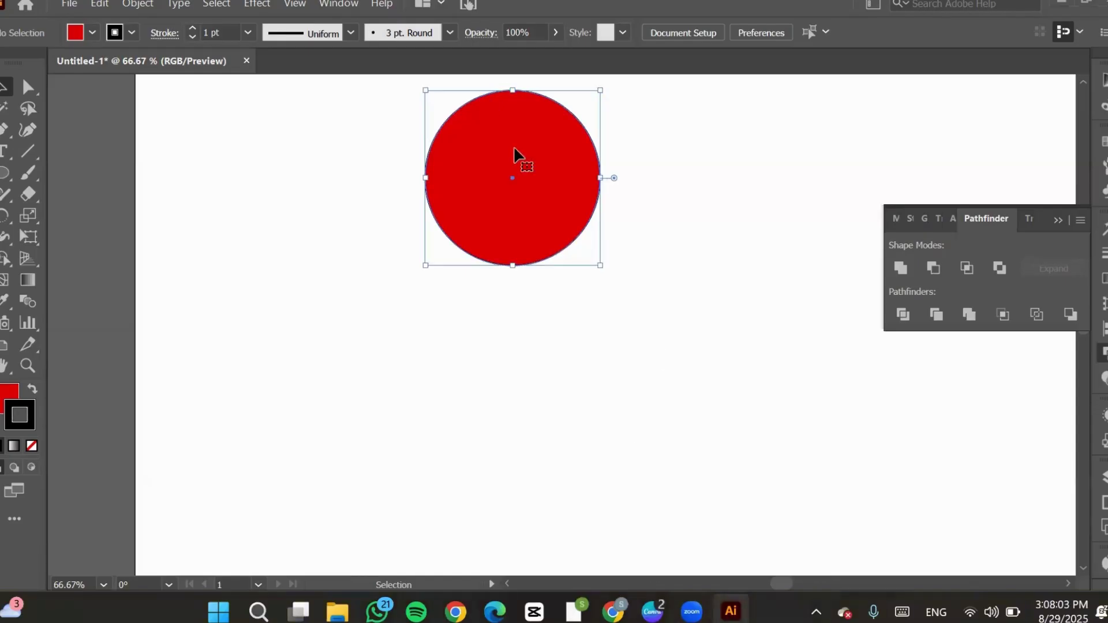
{"action": "key", "text": "Delete"}
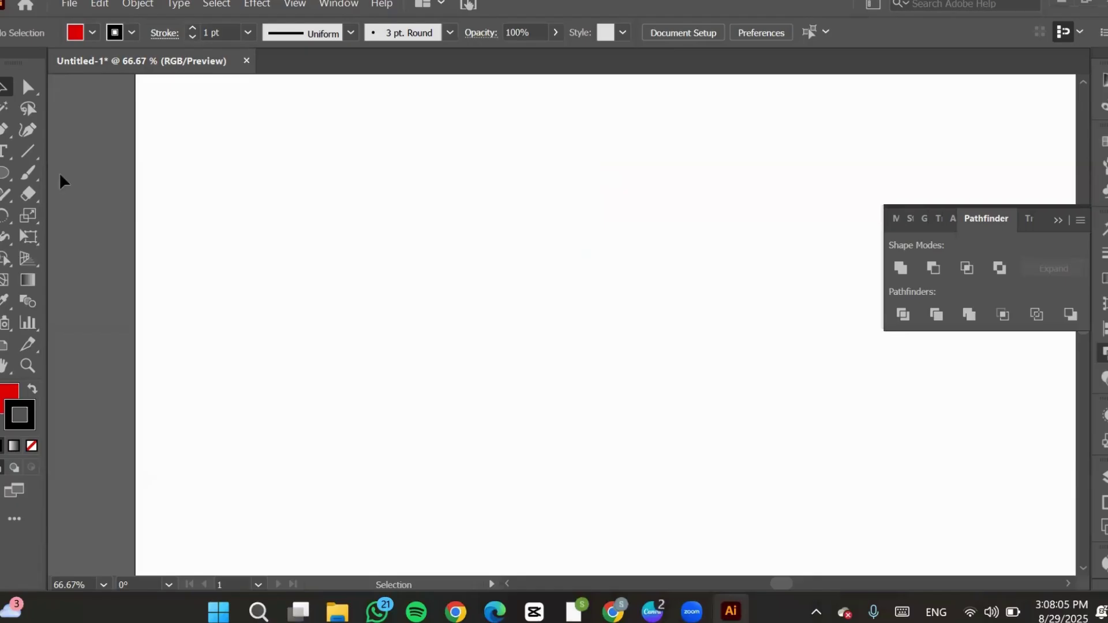
Draw a closed four-sided shape with straight Pen tool segments on the artboard's left part and deselect it.
{"action": "left_click", "coordinate": [5, 133]}
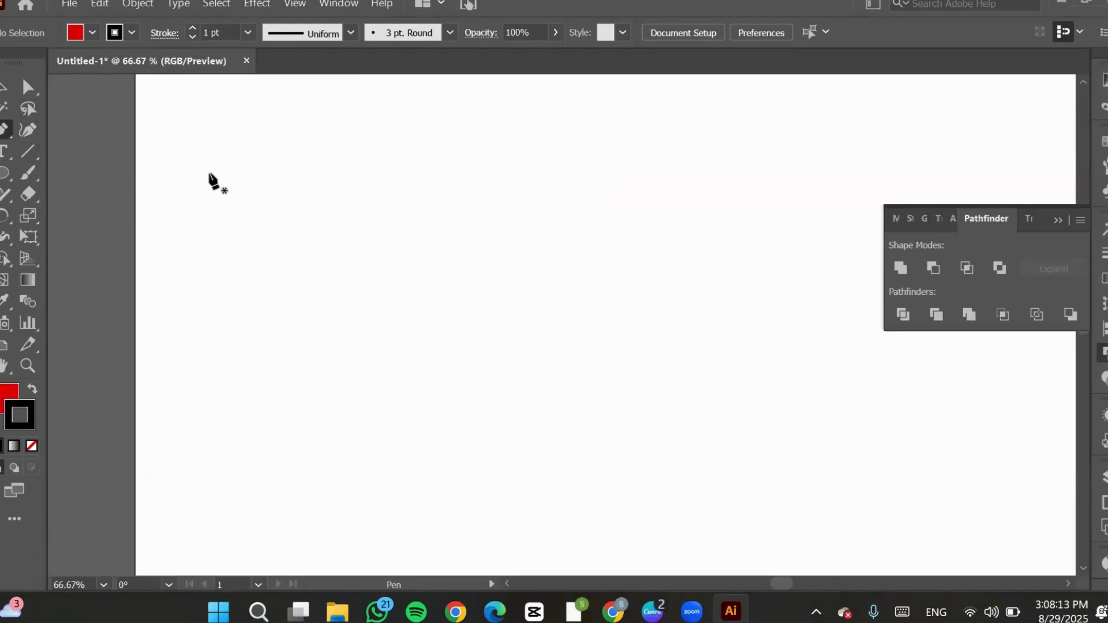
{"action": "left_click", "coordinate": [257, 180]}
{"action": "left_click", "coordinate": [504, 174]}
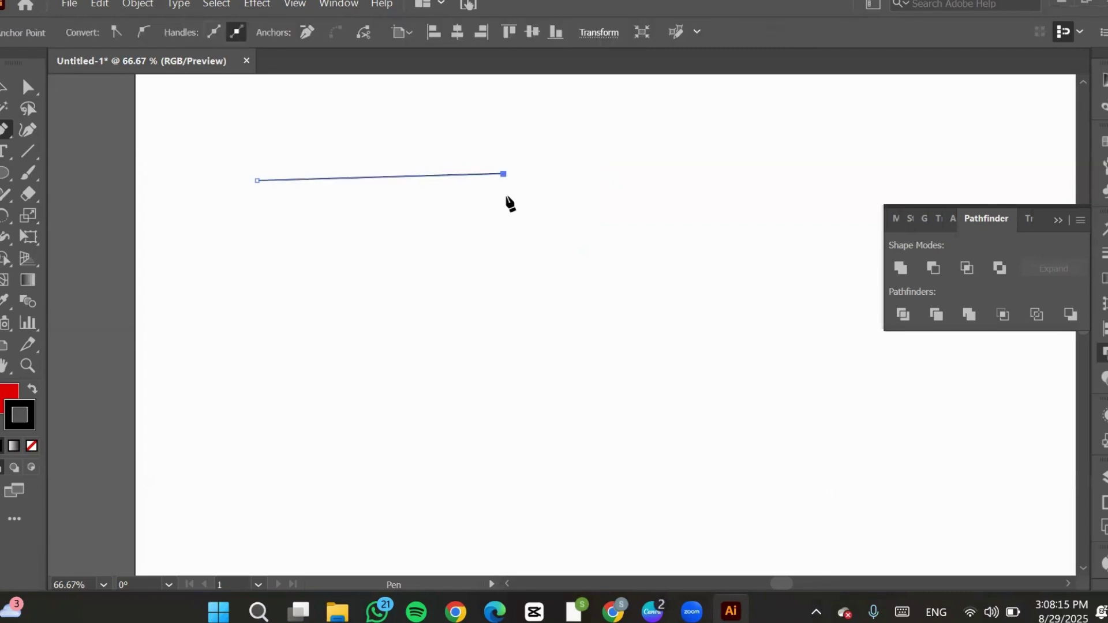
{"action": "left_click", "coordinate": [507, 280]}
{"action": "left_click", "coordinate": [267, 383]}
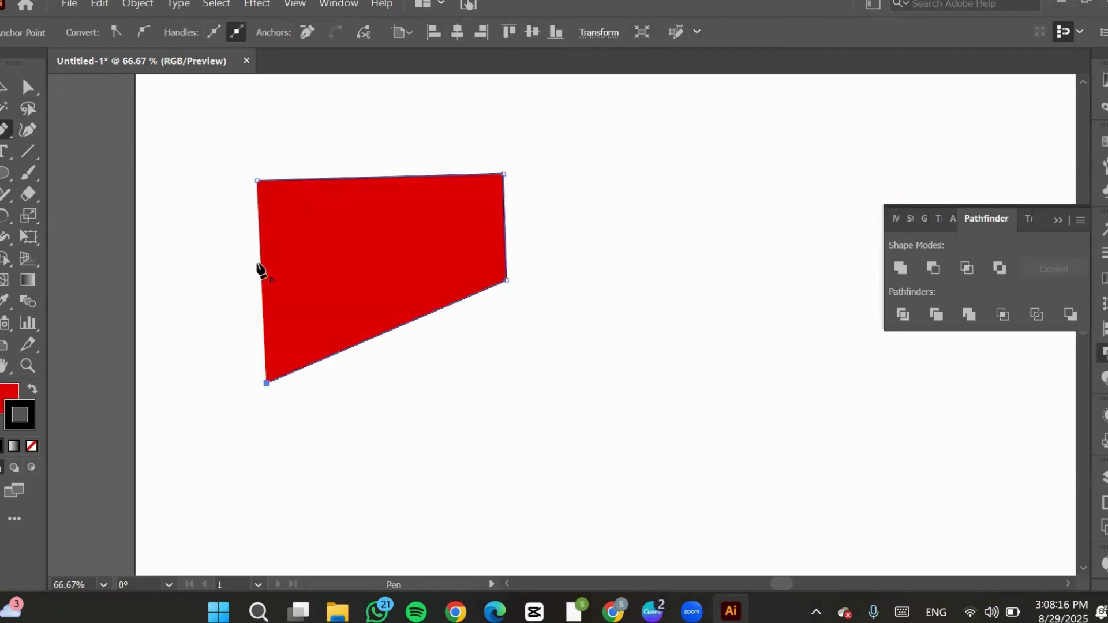
{"action": "left_click", "coordinate": [257, 181]}
{"action": "key", "text": "a"}
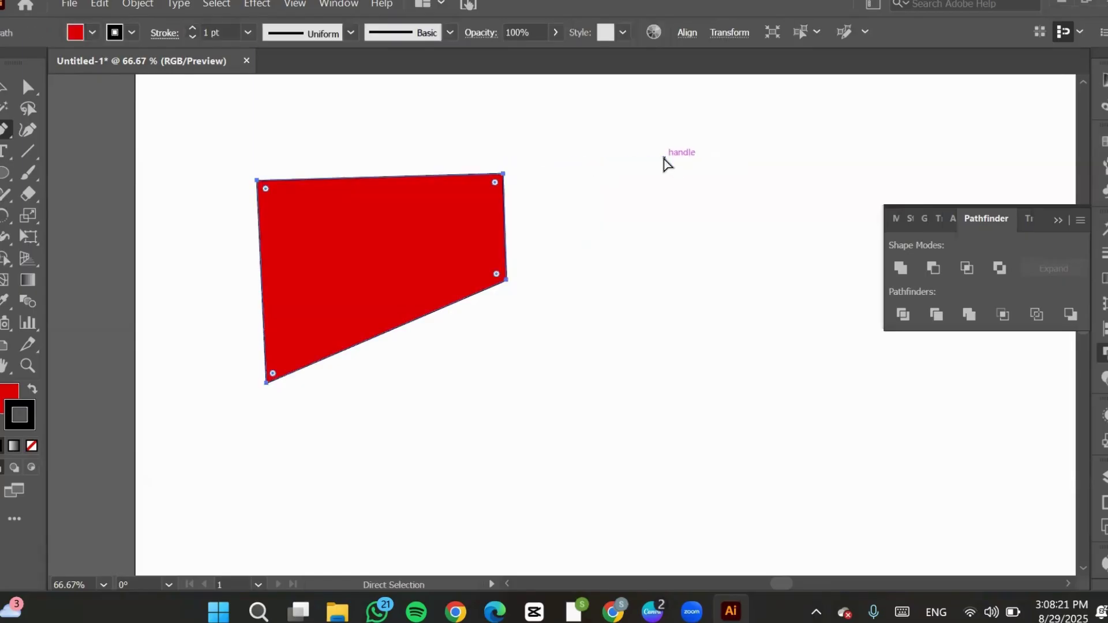
{"action": "left_click", "coordinate": [580, 209]}
Draw a second closed four-sided shape with straight Pen tool segments to the right of the first one.
{"action": "key", "text": "p"}
{"action": "left_click", "coordinate": [579, 207]}
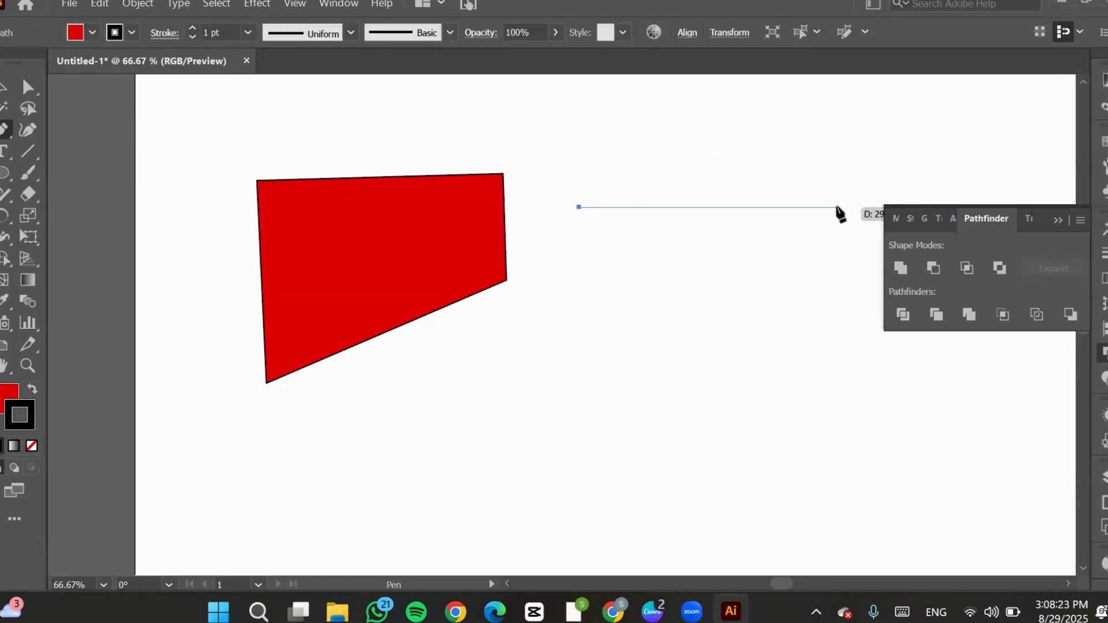
{"action": "left_click", "coordinate": [837, 208]}
{"action": "left_click", "coordinate": [832, 291]}
{"action": "left_click", "coordinate": [614, 355]}
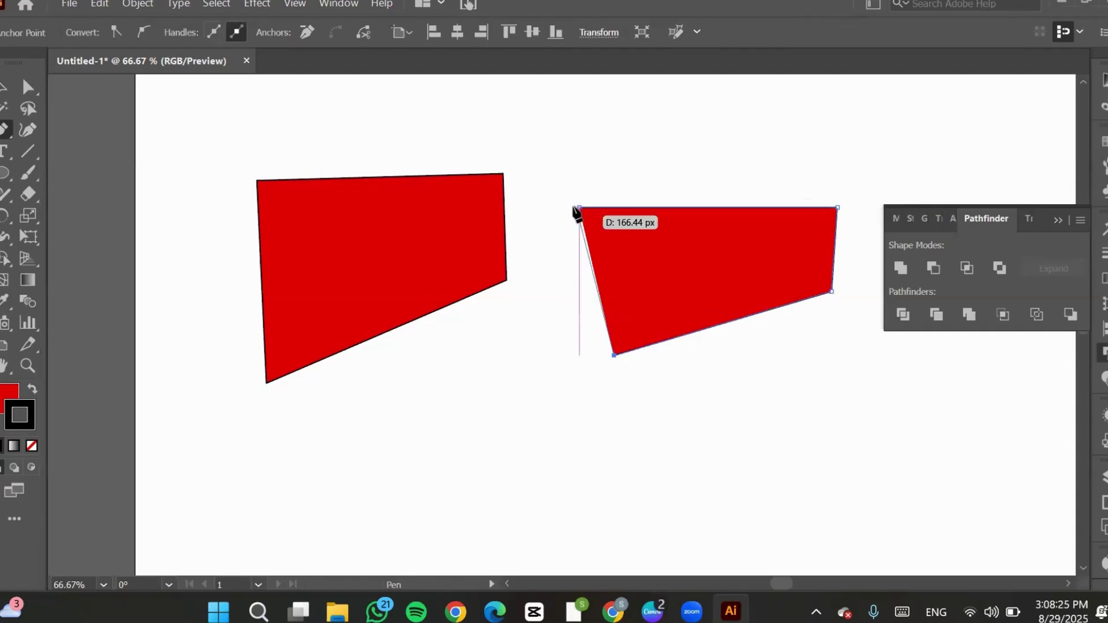
{"action": "left_click", "coordinate": [579, 208]}
{"action": "key", "text": "a"}
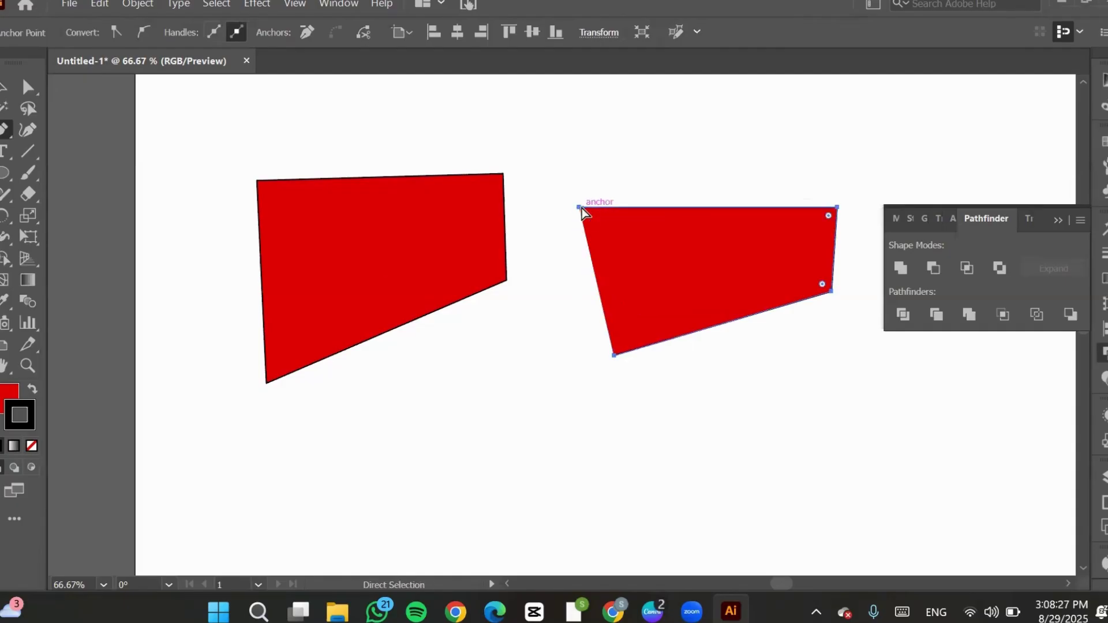
Undo the segments of the second four-sided shape and restart the Pen tool.
{"action": "key", "text": "ctrl+z"}
{"action": "key", "text": "ctrl+z"}
{"action": "key", "text": "ctrl+z"}
{"action": "key", "text": "ctrl+z"}
{"action": "key", "text": "p"}
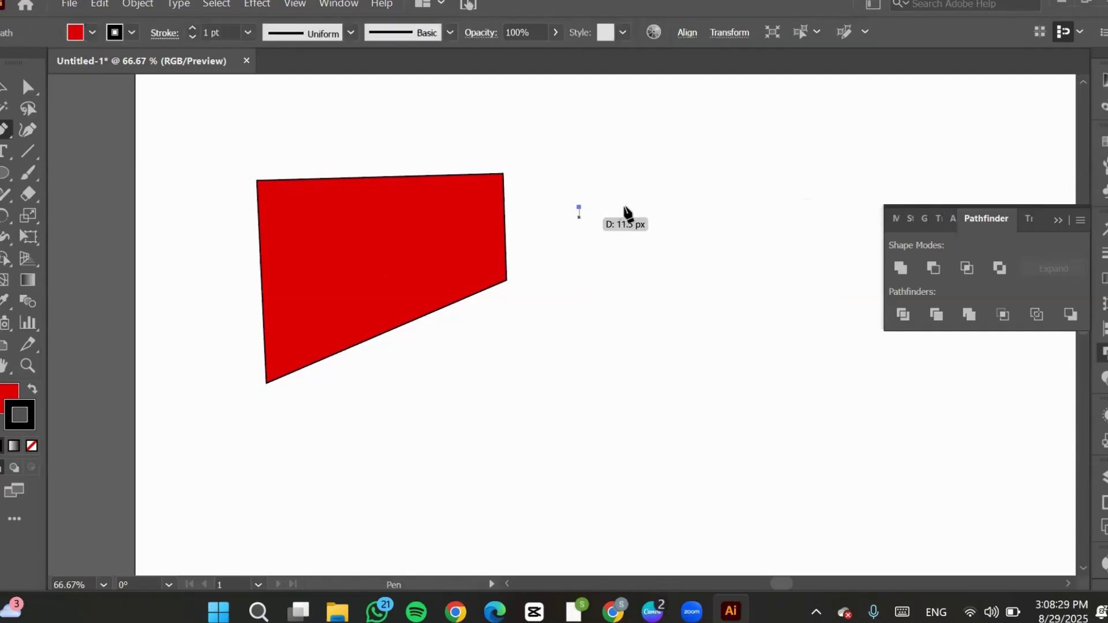
{"action": "key", "text": "a"}
{"action": "key", "text": "p"}
Start a new Pen path to the right of the four-sided shape and add an upward-arching curved segment.
{"action": "left_click", "coordinate": [581, 260]}
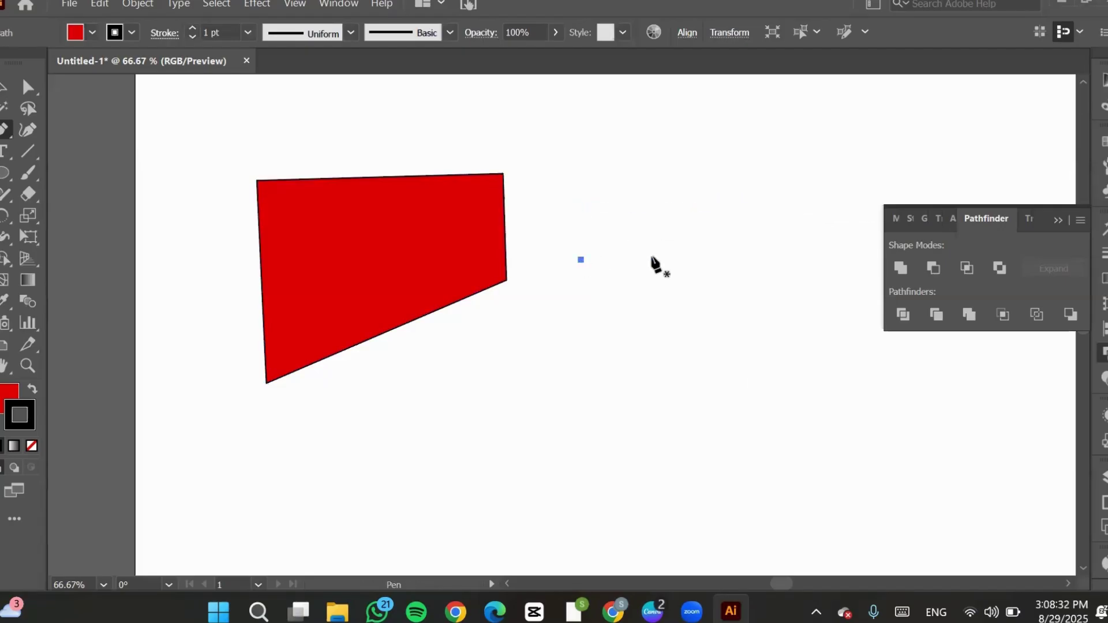
{"action": "left_click", "coordinate": [831, 259]}
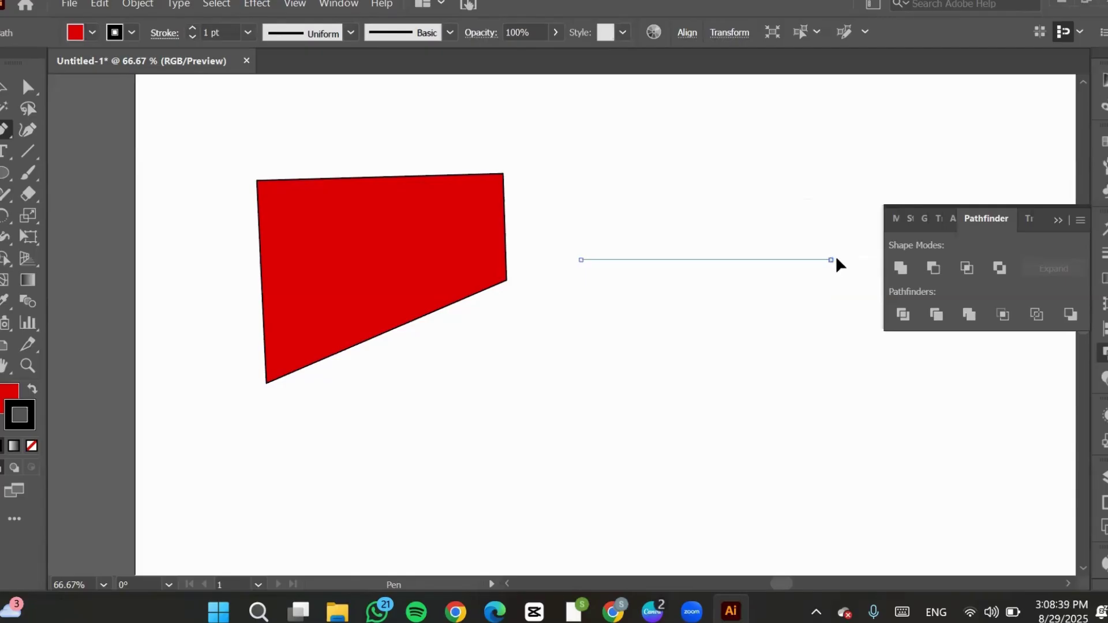
{"action": "left_click_drag", "start_coordinate": [840, 257], "coordinate": [963, 330]}
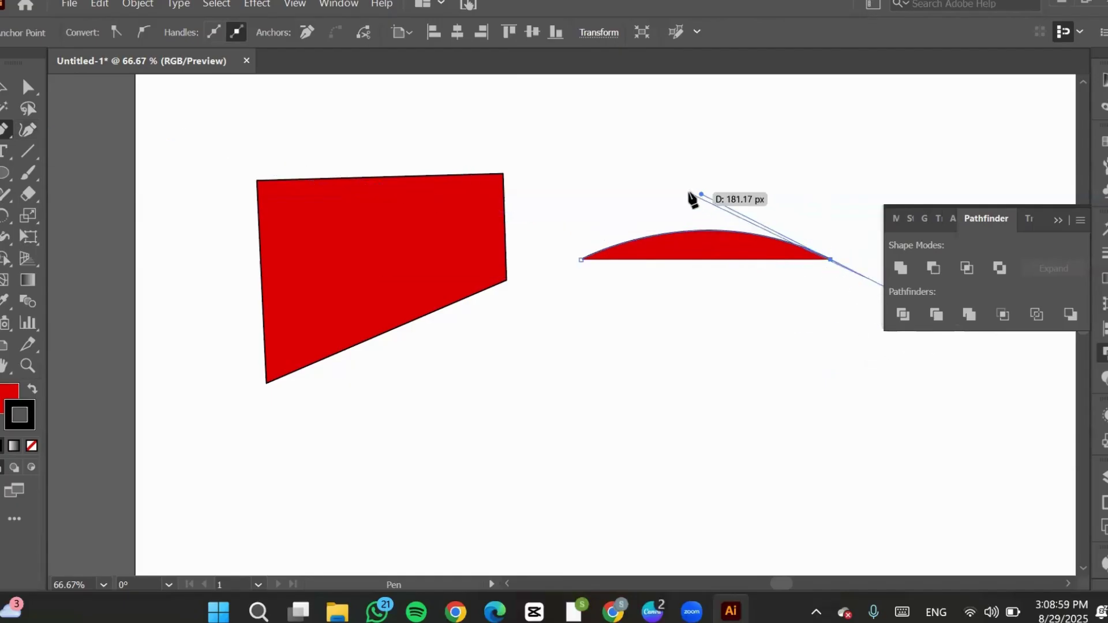
Try reshaping the arch by moving its incoming handle independently, and undo the handle changes and the curved segment.
{"action": "key", "text": "alt"}
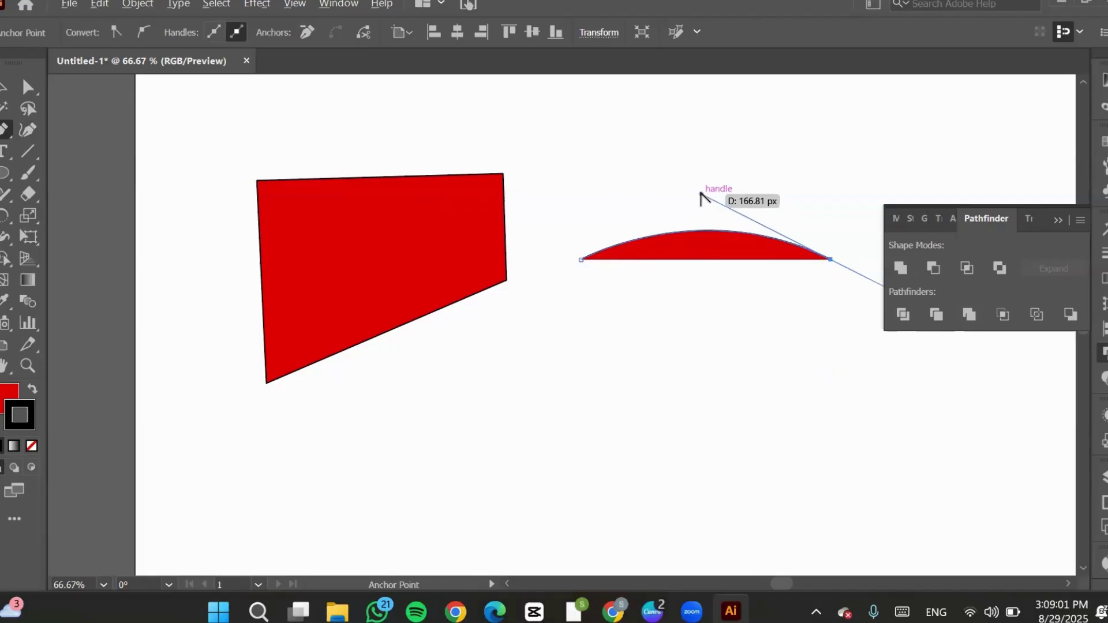
{"action": "left_click_drag", "start_coordinate": [701, 195], "coordinate": [640, 190]}
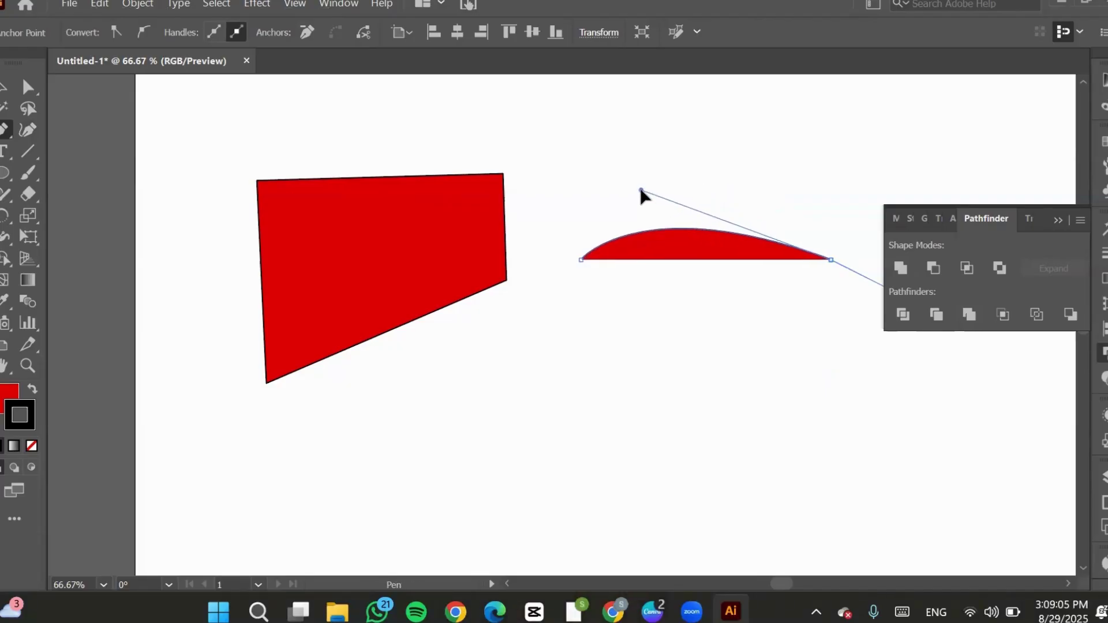
{"action": "left_click_drag", "start_coordinate": [641, 190], "coordinate": [747, 156]}
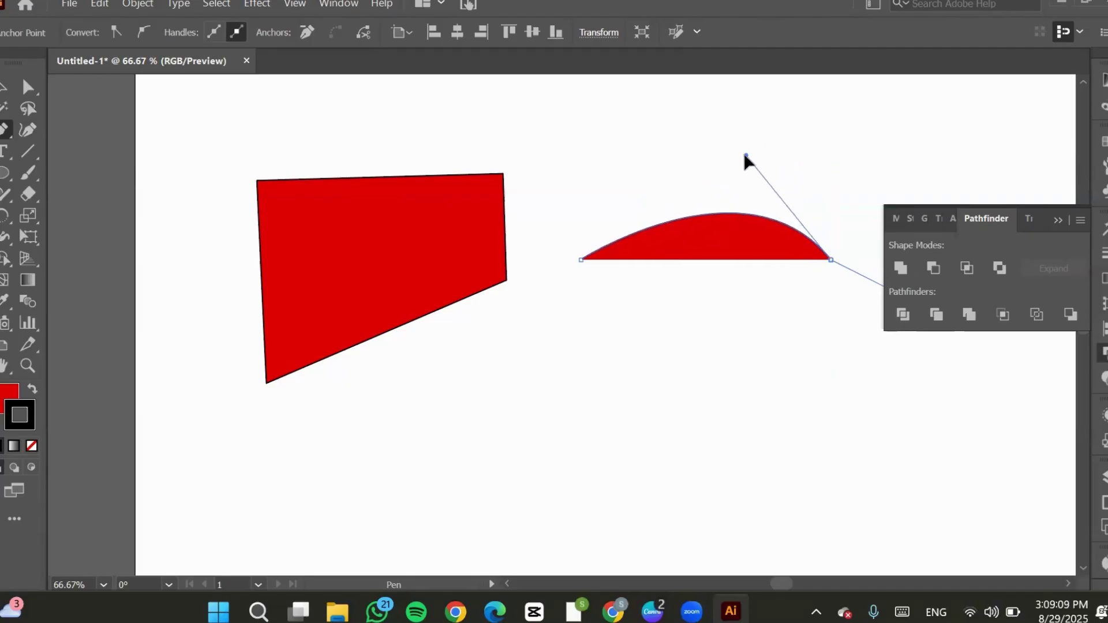
{"action": "key", "text": "ctrl+z"}
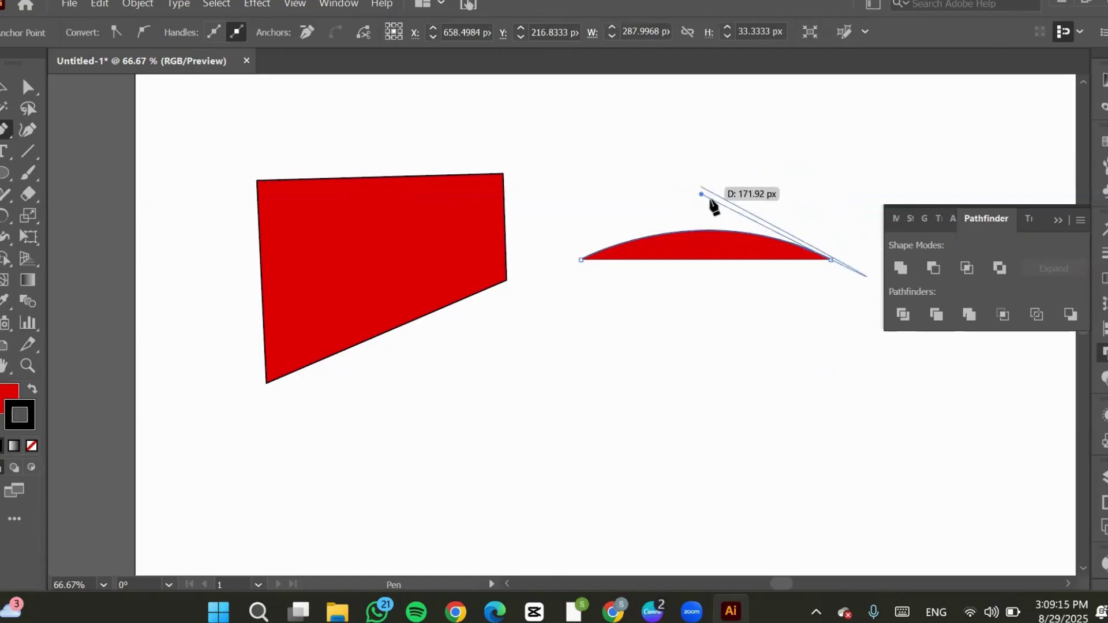
{"action": "key", "text": "ctrl+z"}
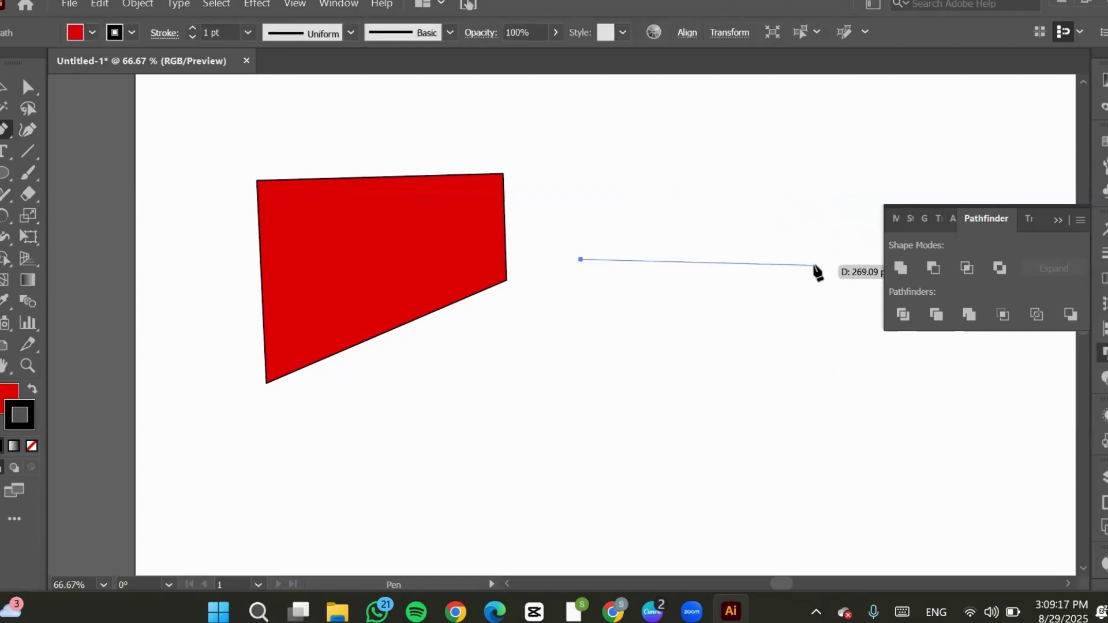
Collapse the Pathfinder panel and draw a shallow upward-curving segment from the path's starting anchor.
{"action": "left_click", "coordinate": [1059, 221]}
{"action": "left_click", "coordinate": [855, 261]}
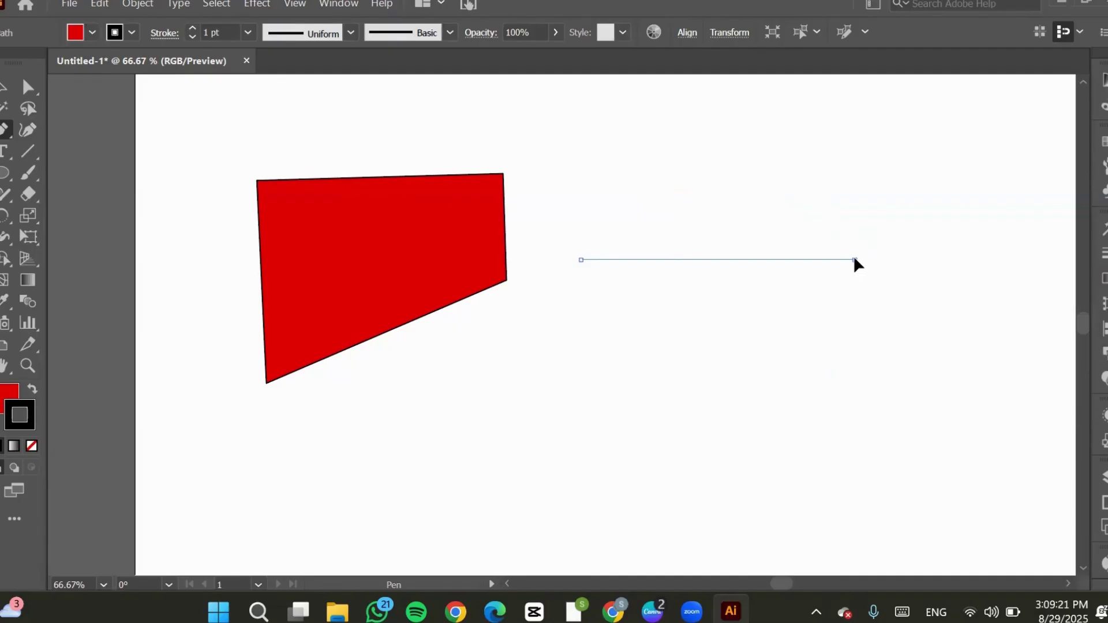
{"action": "left_click_drag", "start_coordinate": [854, 259], "coordinate": [957, 299]}
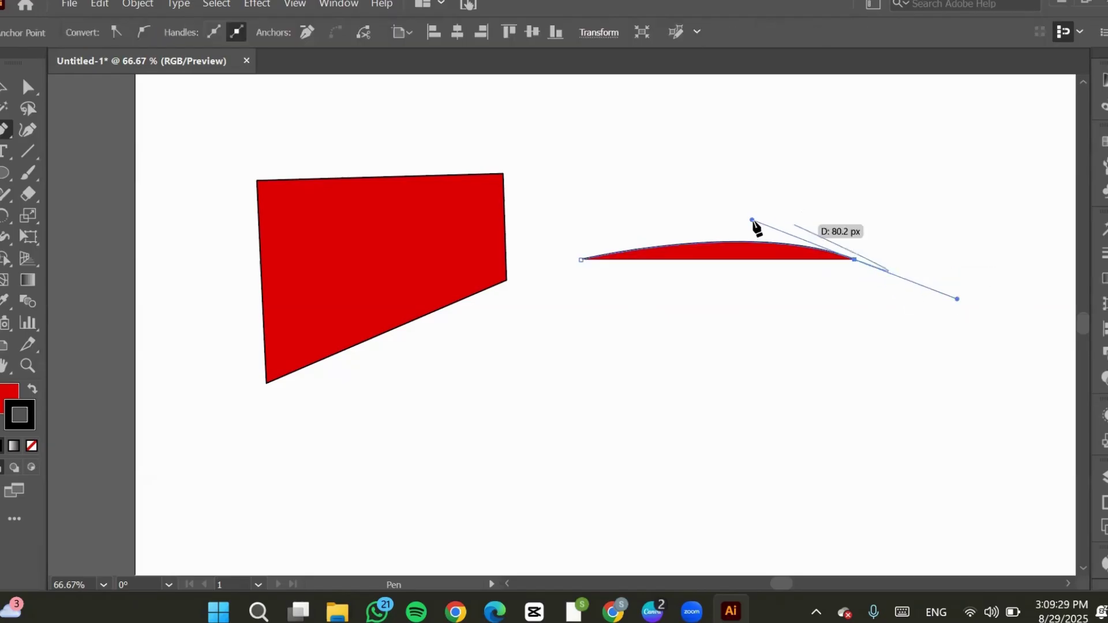
Try bending the curve downward with its incoming handle, and undo the handle change and the segment.
{"action": "key", "text": "alt"}
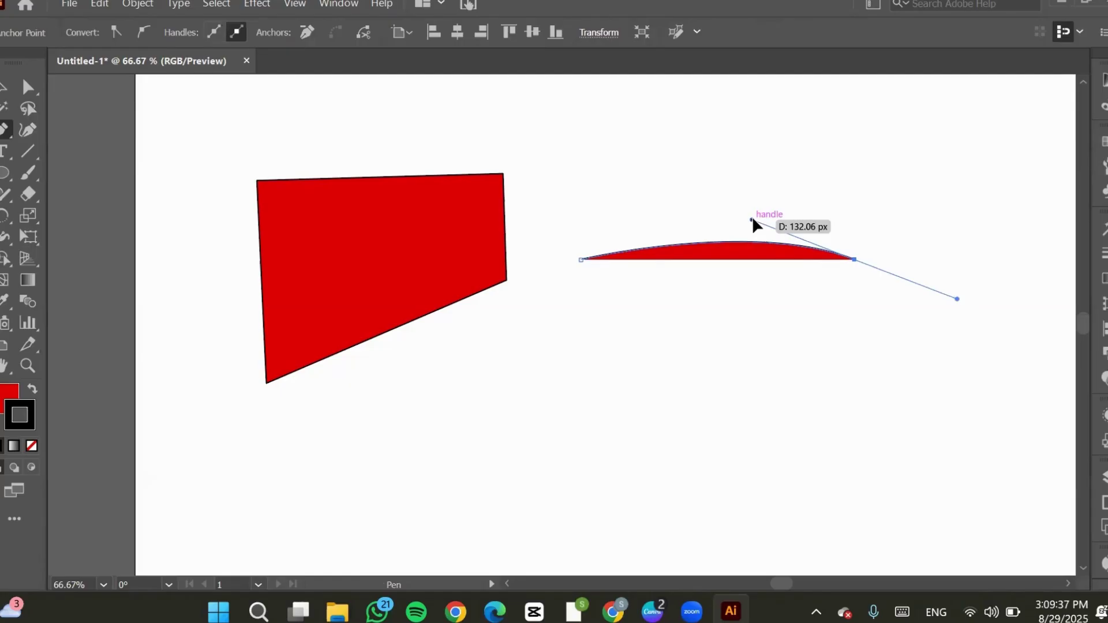
{"action": "left_click_drag", "start_coordinate": [753, 220], "coordinate": [759, 397]}
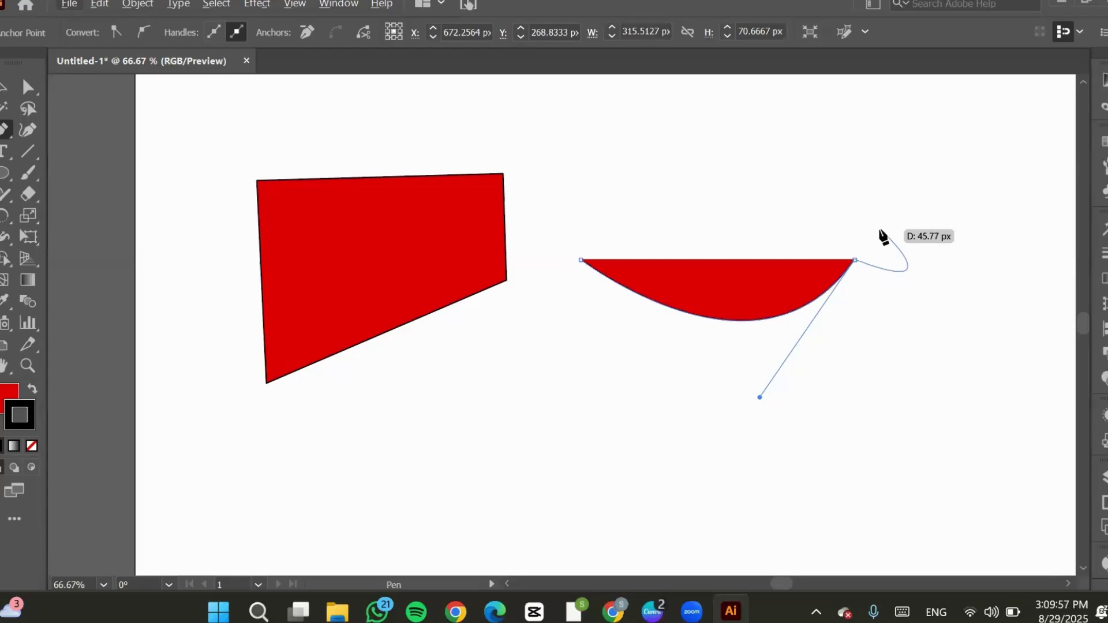
{"action": "key", "text": "a"}
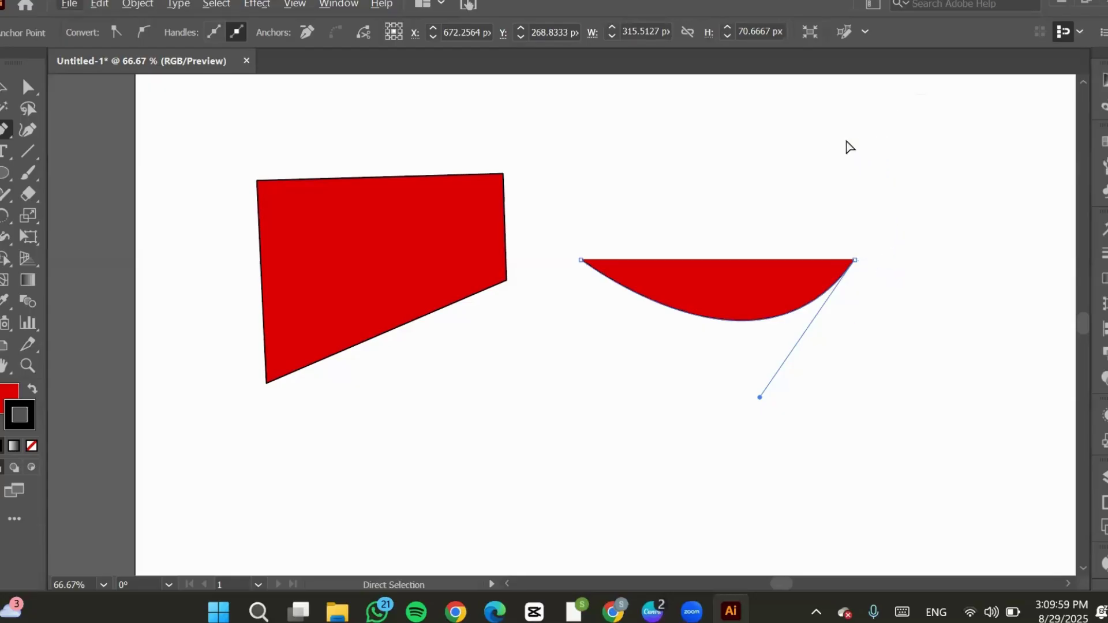
{"action": "key", "text": "ctrl+z"}
{"action": "key", "text": "ctrl+z"}
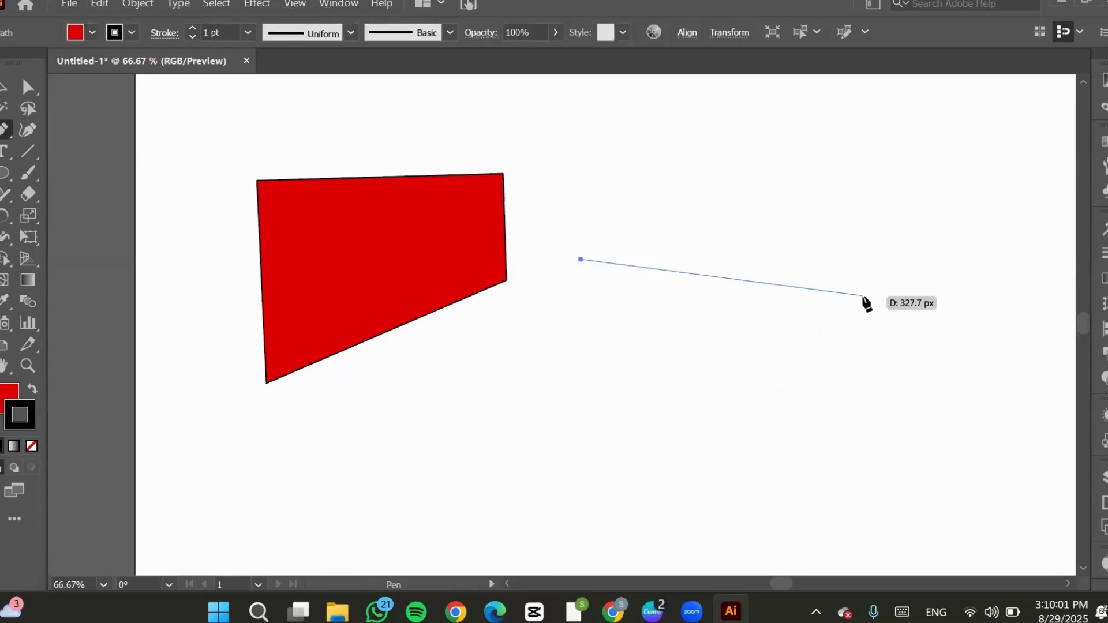
Draw an upward-arching segment level with the starting anchor and shorten its outgoing handle independently, angling it steeply downward.
{"action": "left_click", "coordinate": [866, 259]}
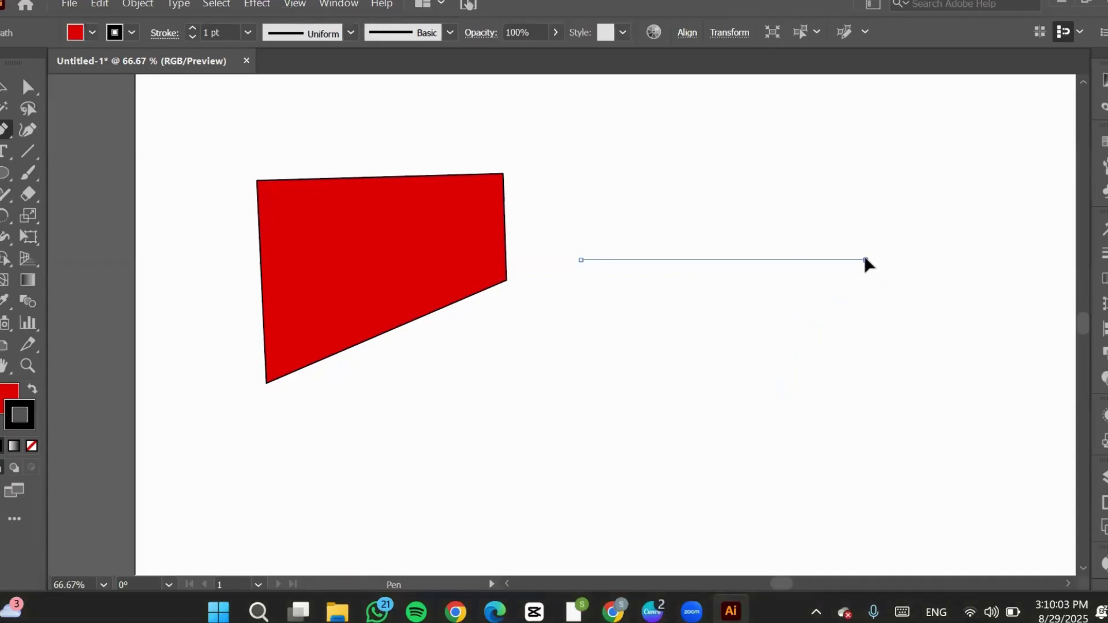
{"action": "left_click_drag", "start_coordinate": [866, 260], "coordinate": [945, 317]}
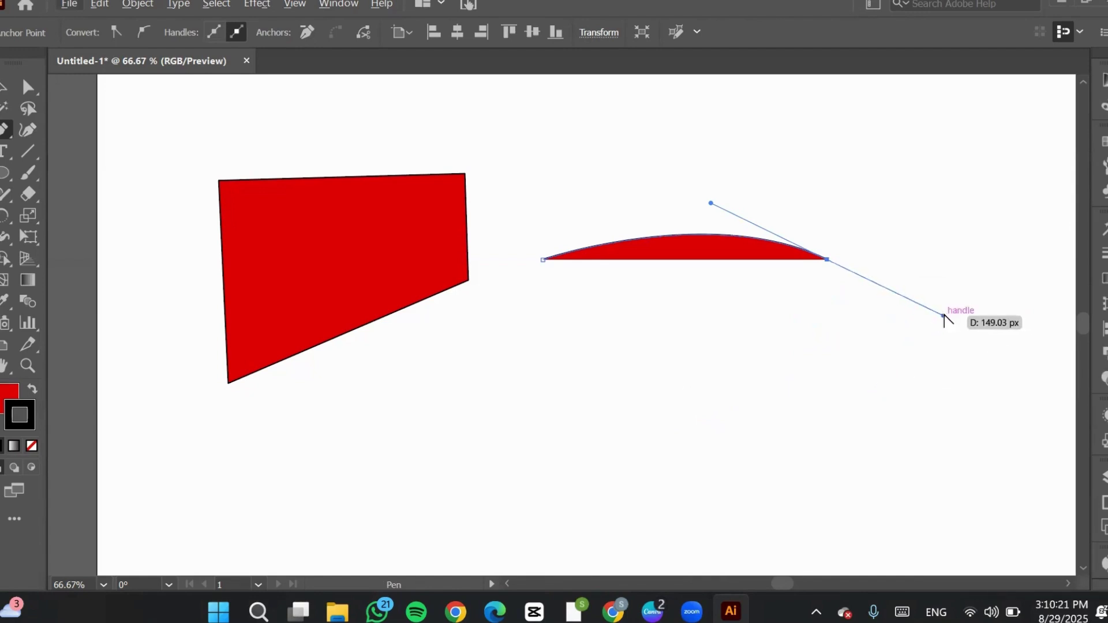
{"action": "left_click_drag", "start_coordinate": [941, 314], "coordinate": [853, 295]}
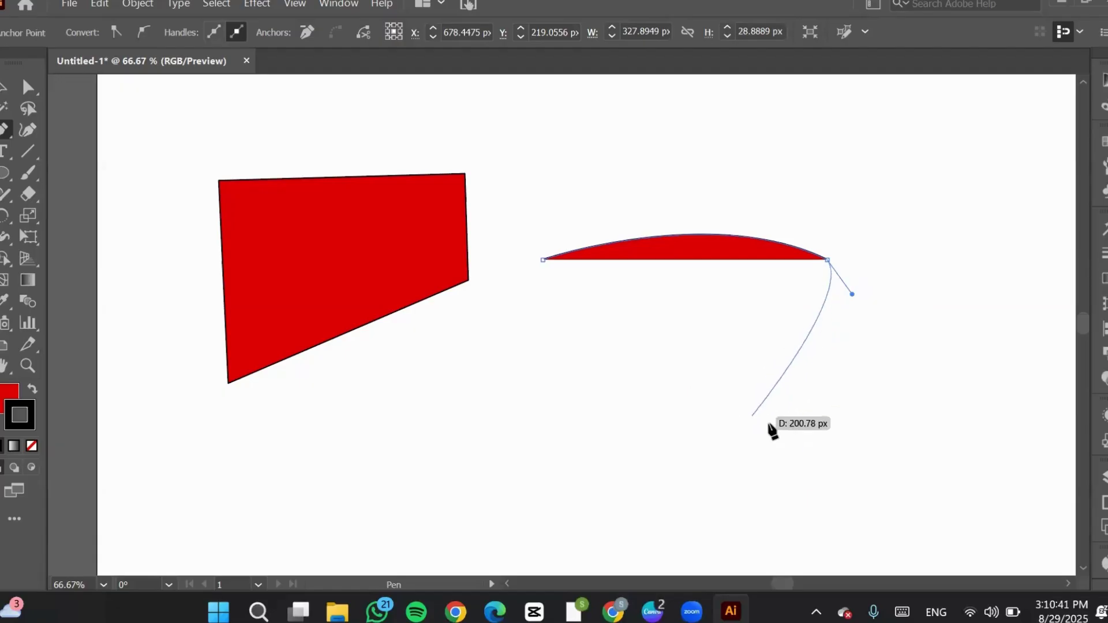
Add a corner anchor below the arch's right end and close the path at its starting anchor with a curved lower edge.
{"action": "left_click", "coordinate": [857, 449]}
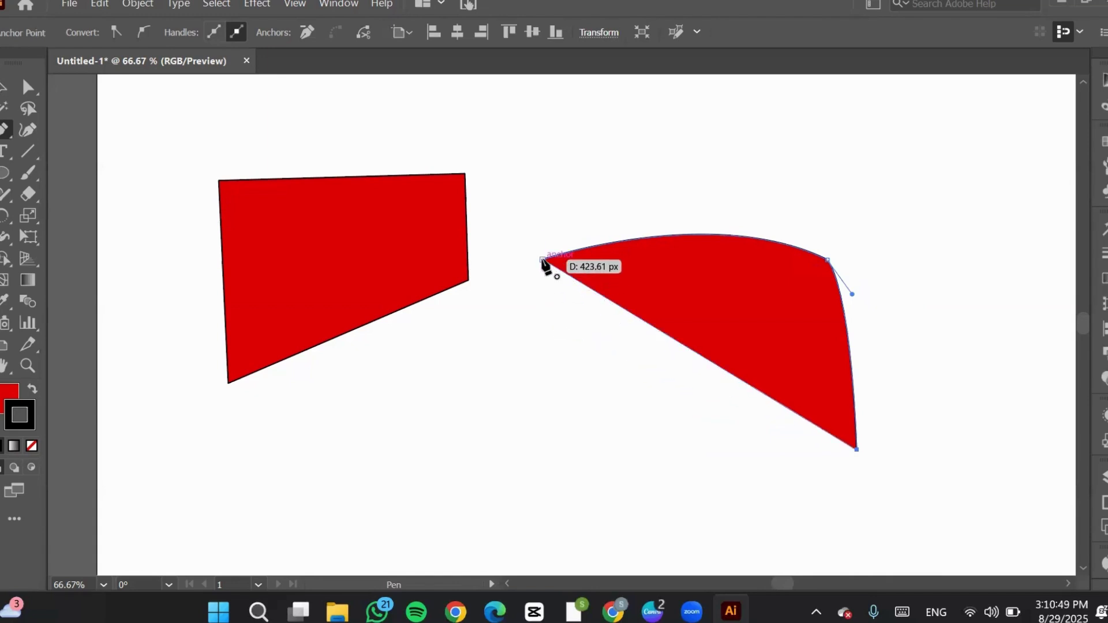
{"action": "left_click_drag", "start_coordinate": [543, 261], "coordinate": [521, 127]}
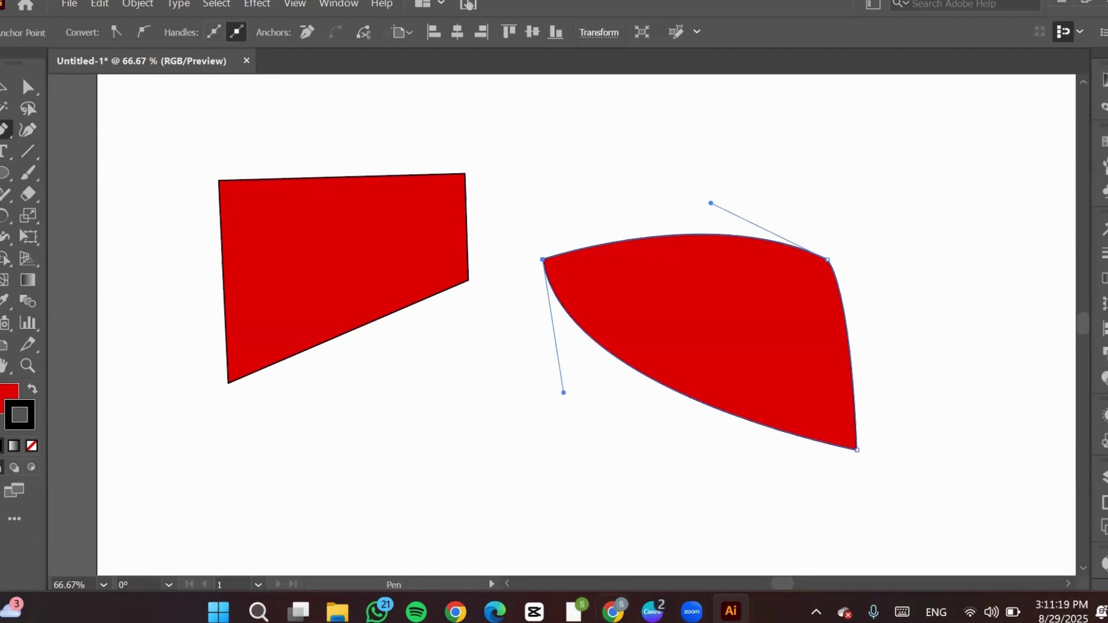
Switch to the Zoom meeting window.
{"action": "mouse_move", "coordinate": [573, 610]}
{"action": "mouse_move", "coordinate": [692, 610]}
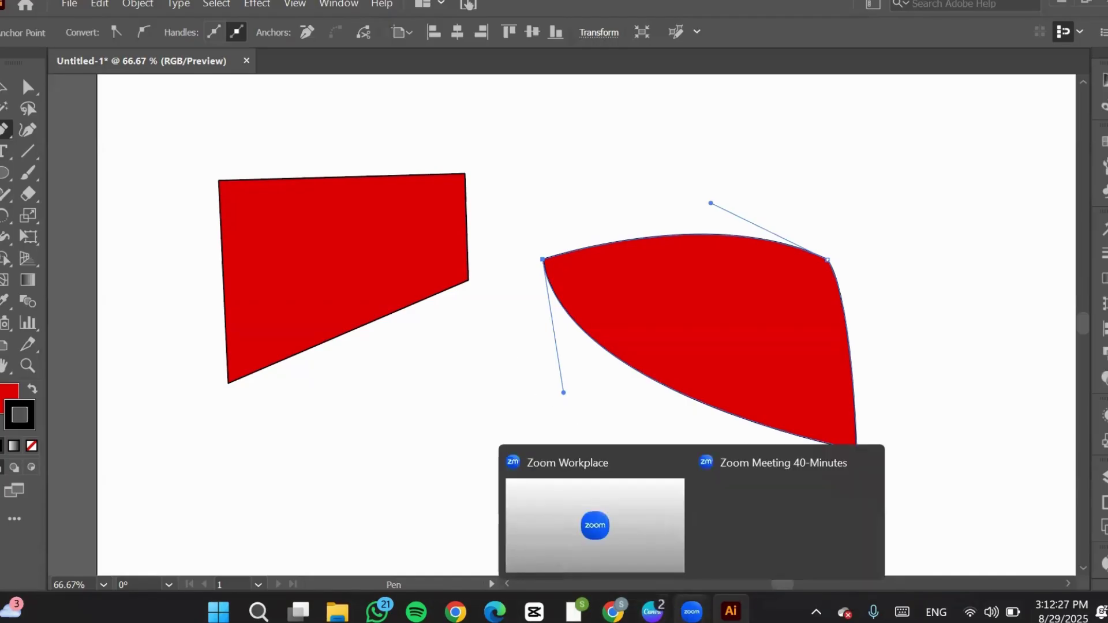